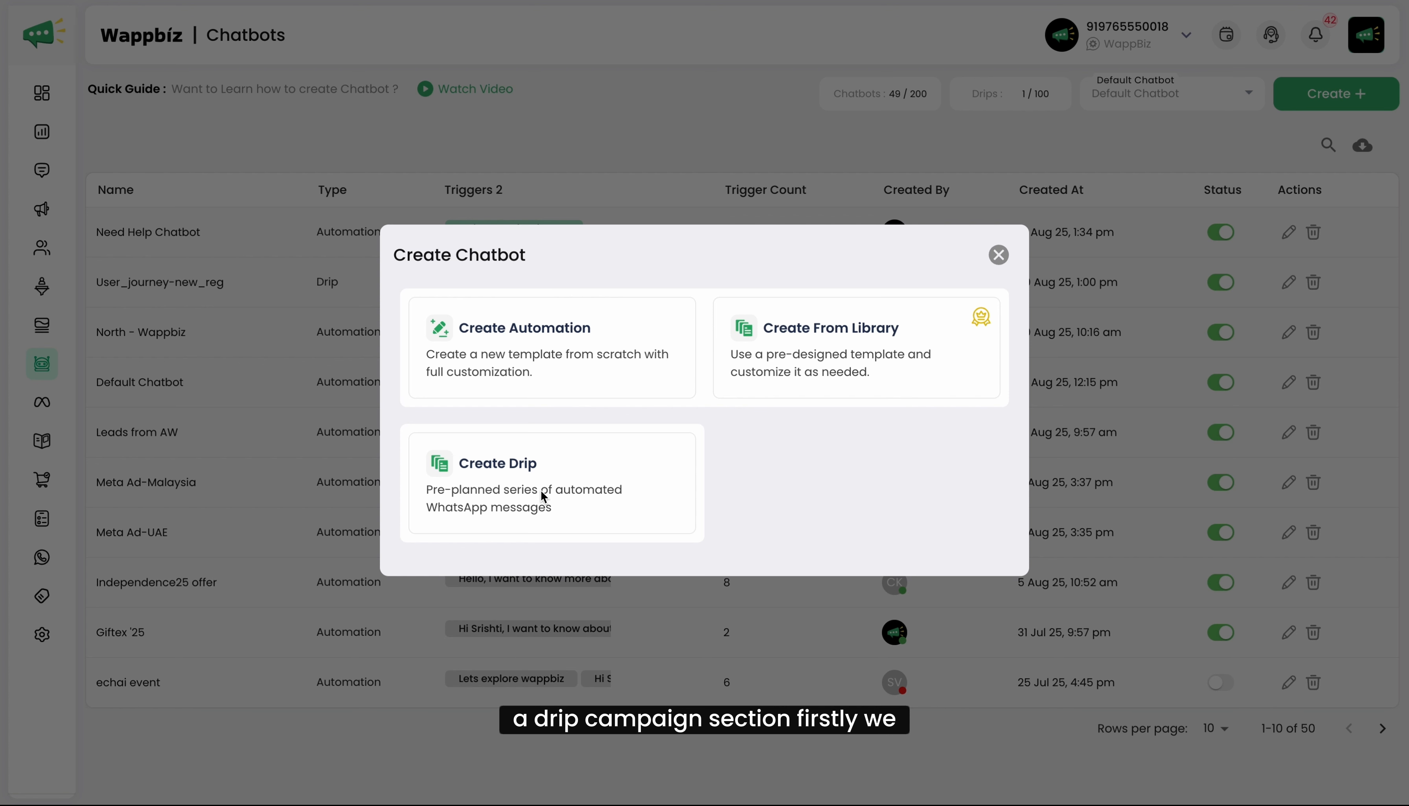
# Create a new automation from scratch named "Augment Works Chatbot".
pyautogui.click(503, 333)
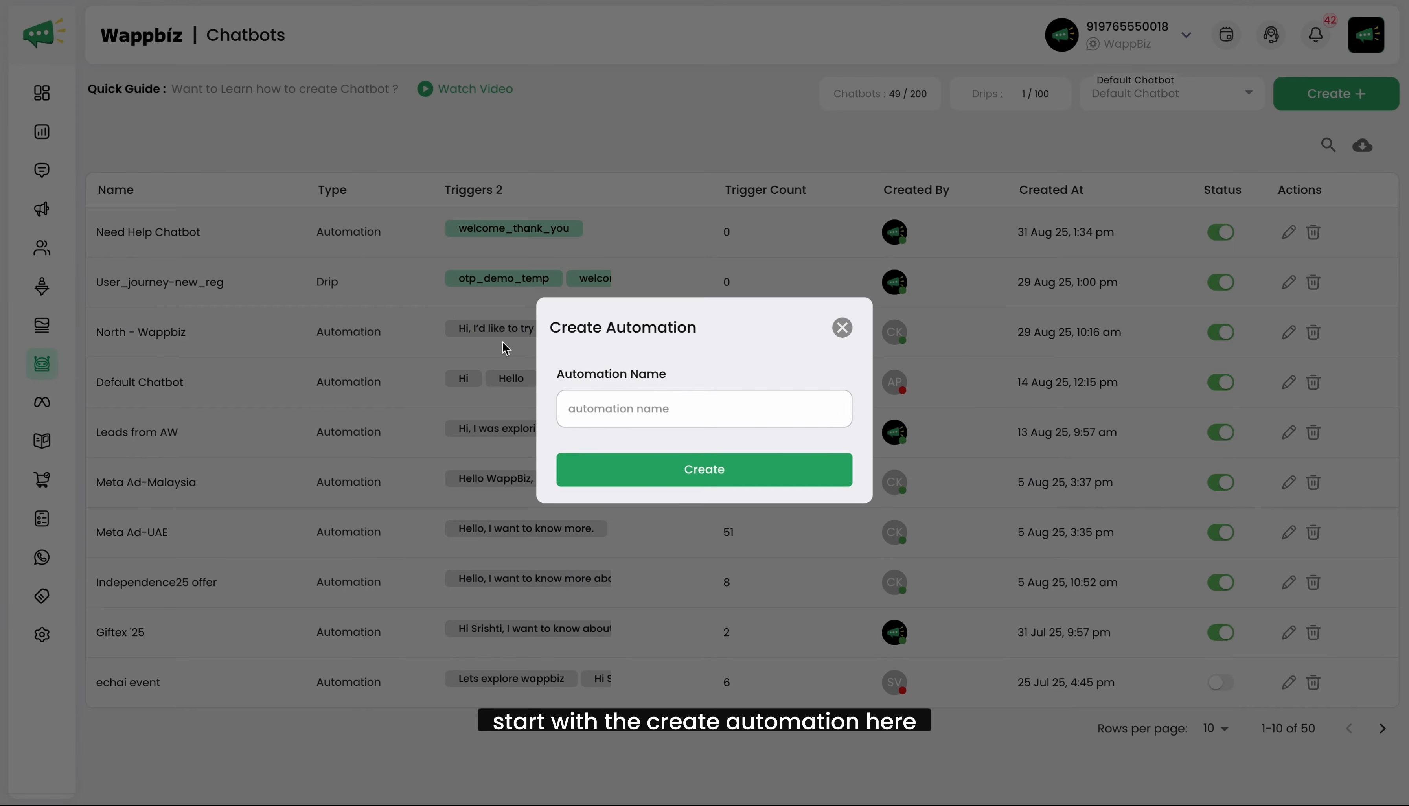
pyautogui.click(686, 419)
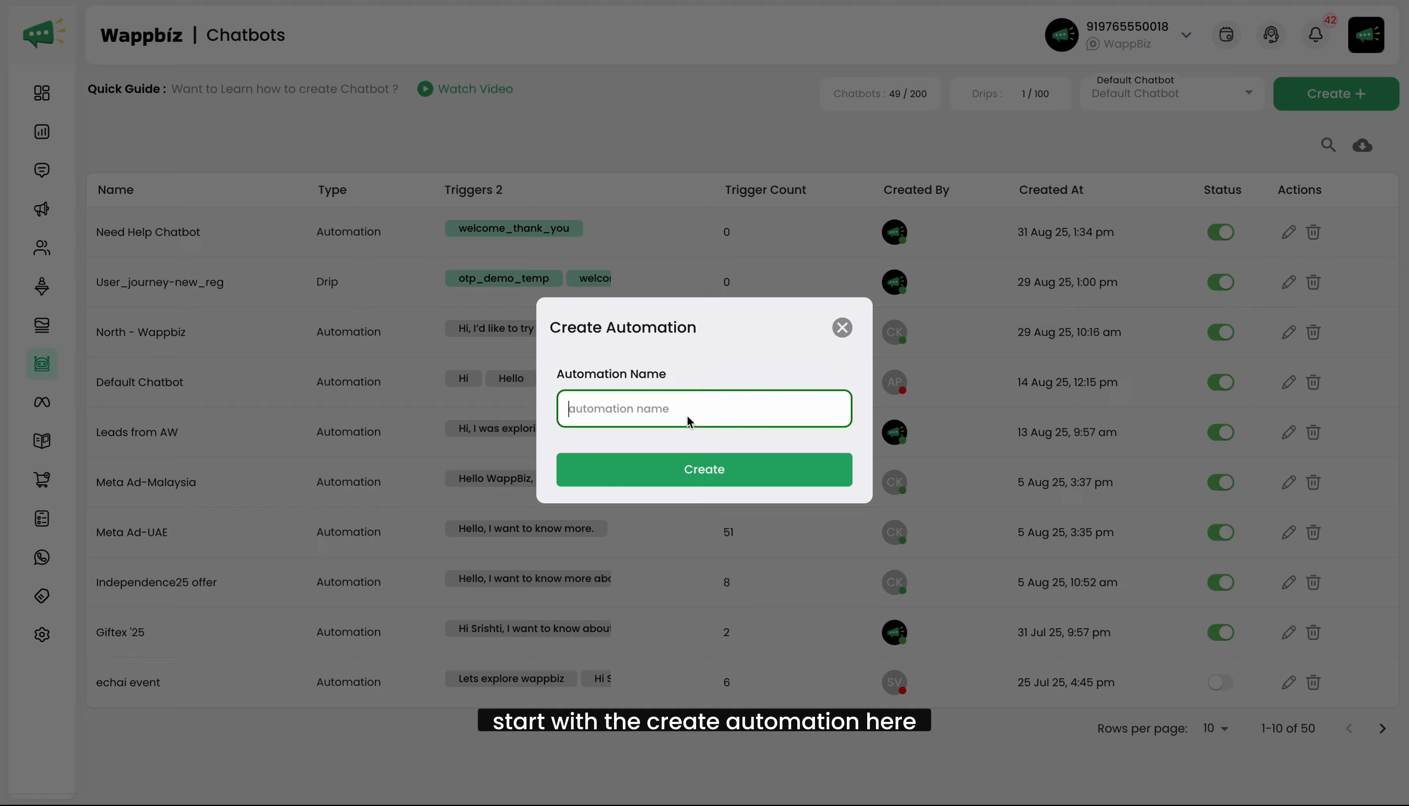
pyautogui.write('Au')
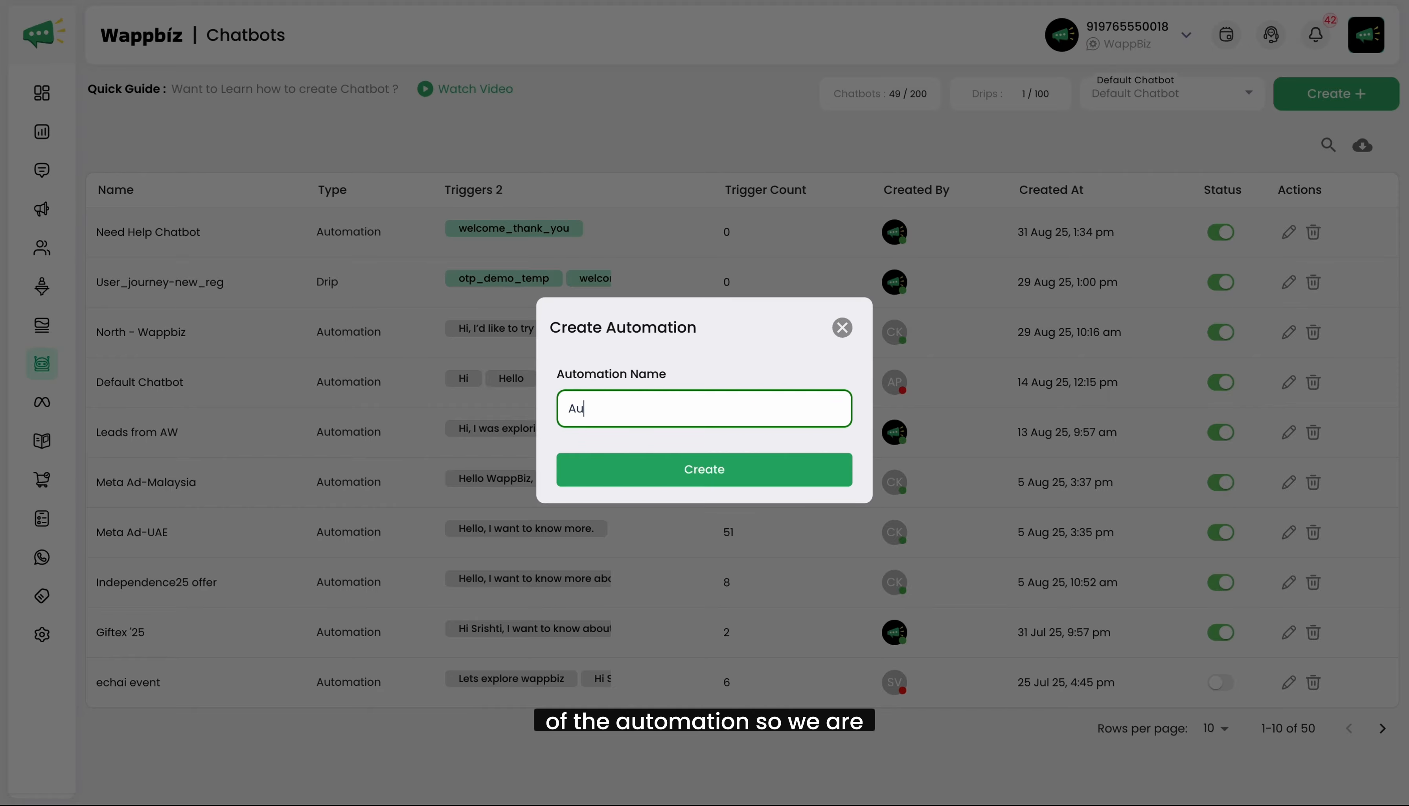
pyautogui.write('gment Works Chatbot')
pyautogui.click(740, 475)
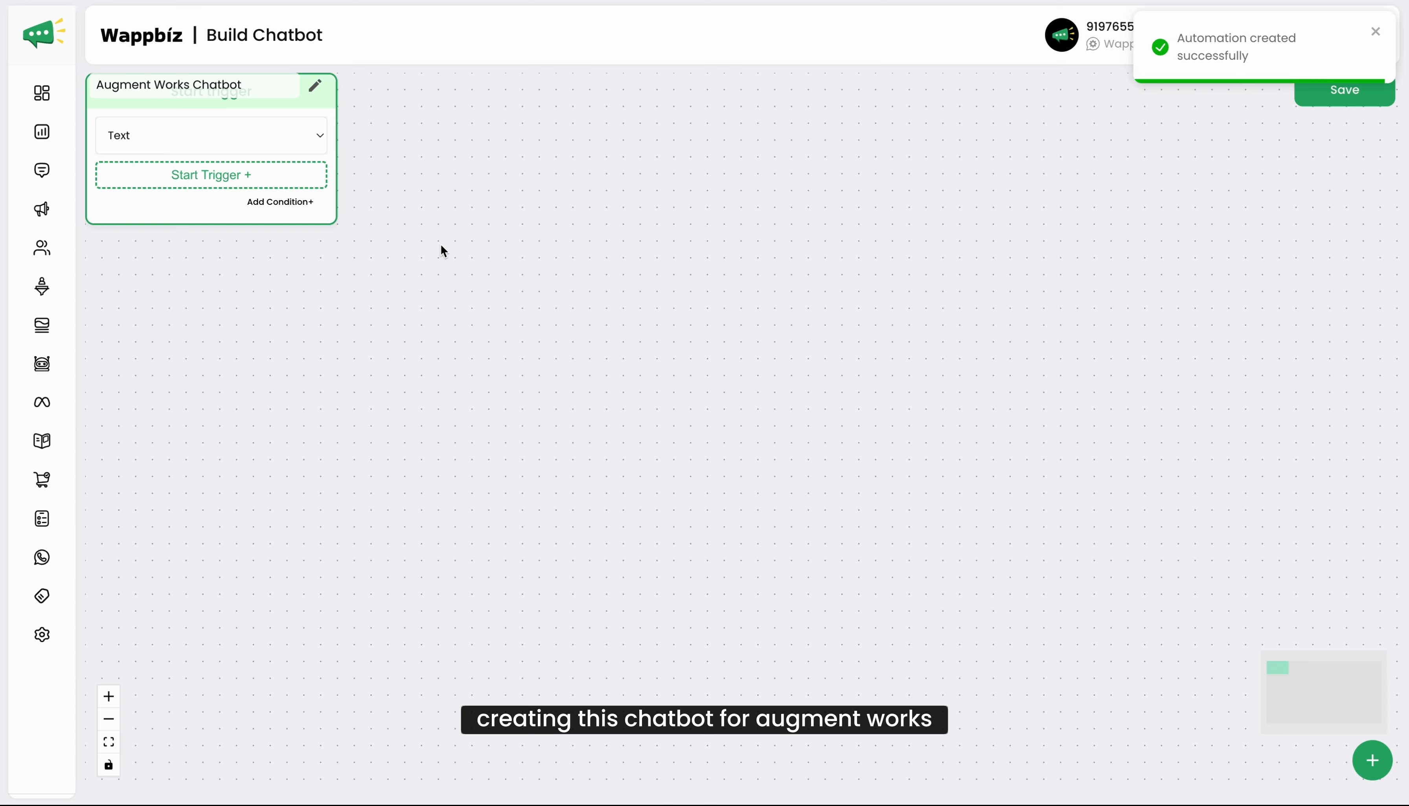
# Move the Start trigger node clear of the chatbot name and start a new text trigger entry in it.
pyautogui.click(281, 107)
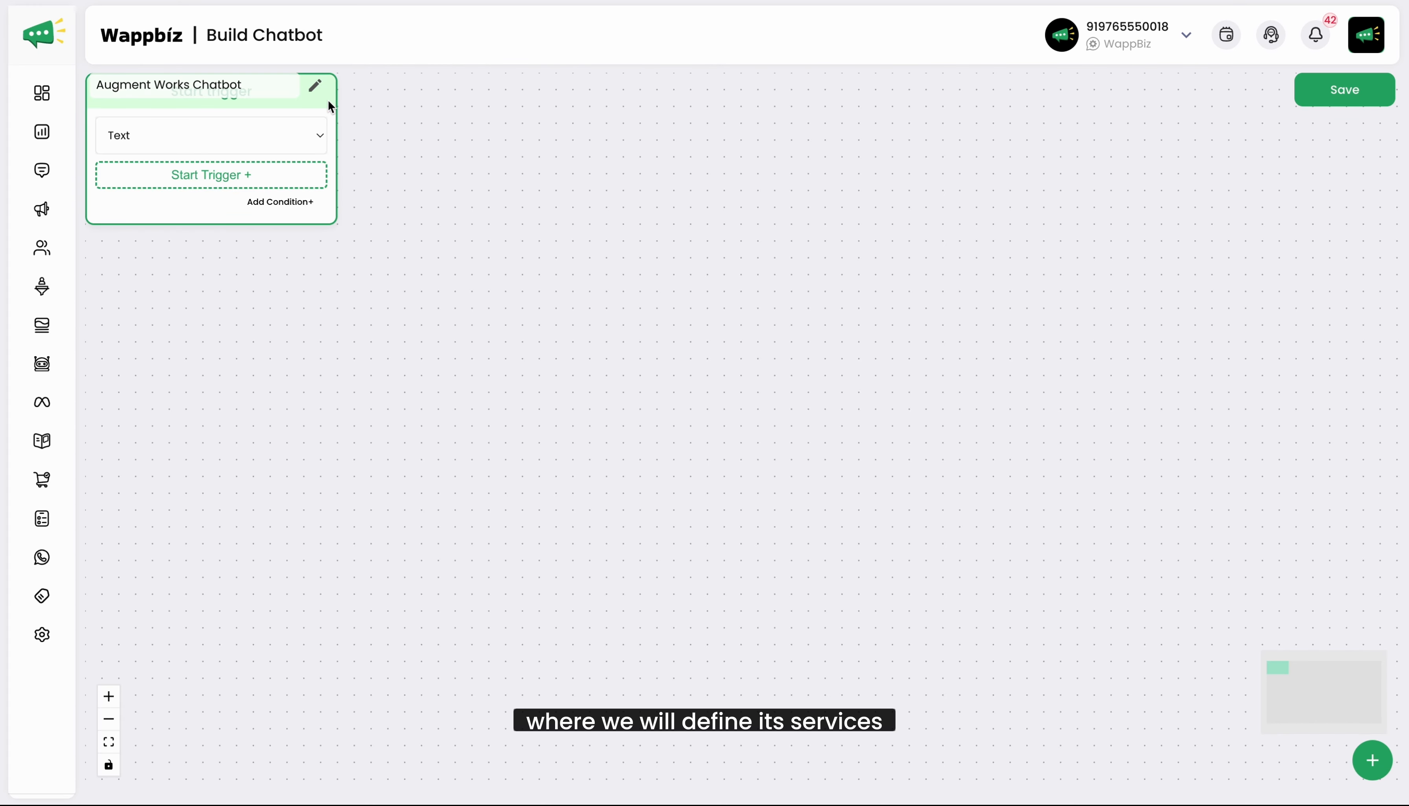
pyautogui.moveTo(328, 100); pyautogui.dragTo(342, 152)
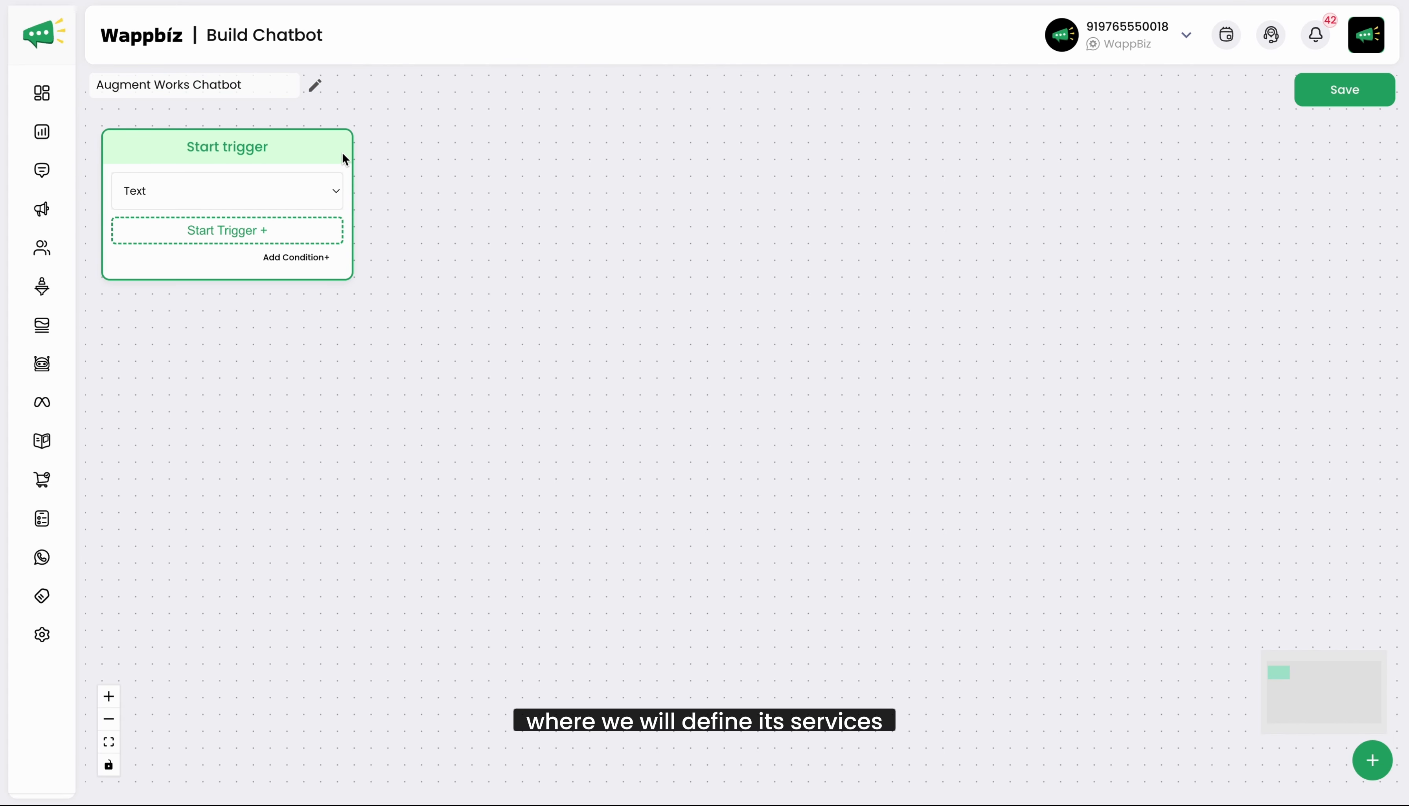
pyautogui.click(211, 232)
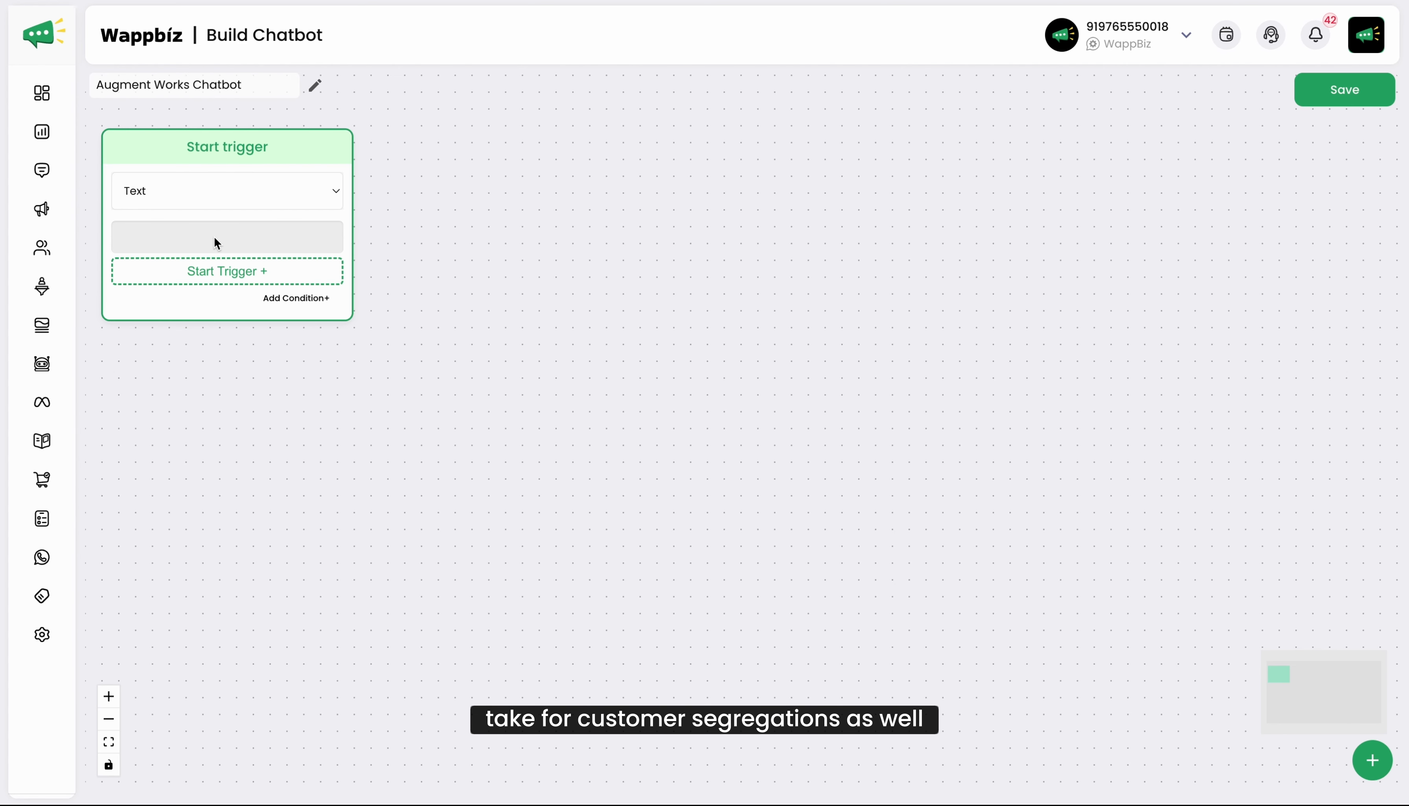
pyautogui.write('Hello ')
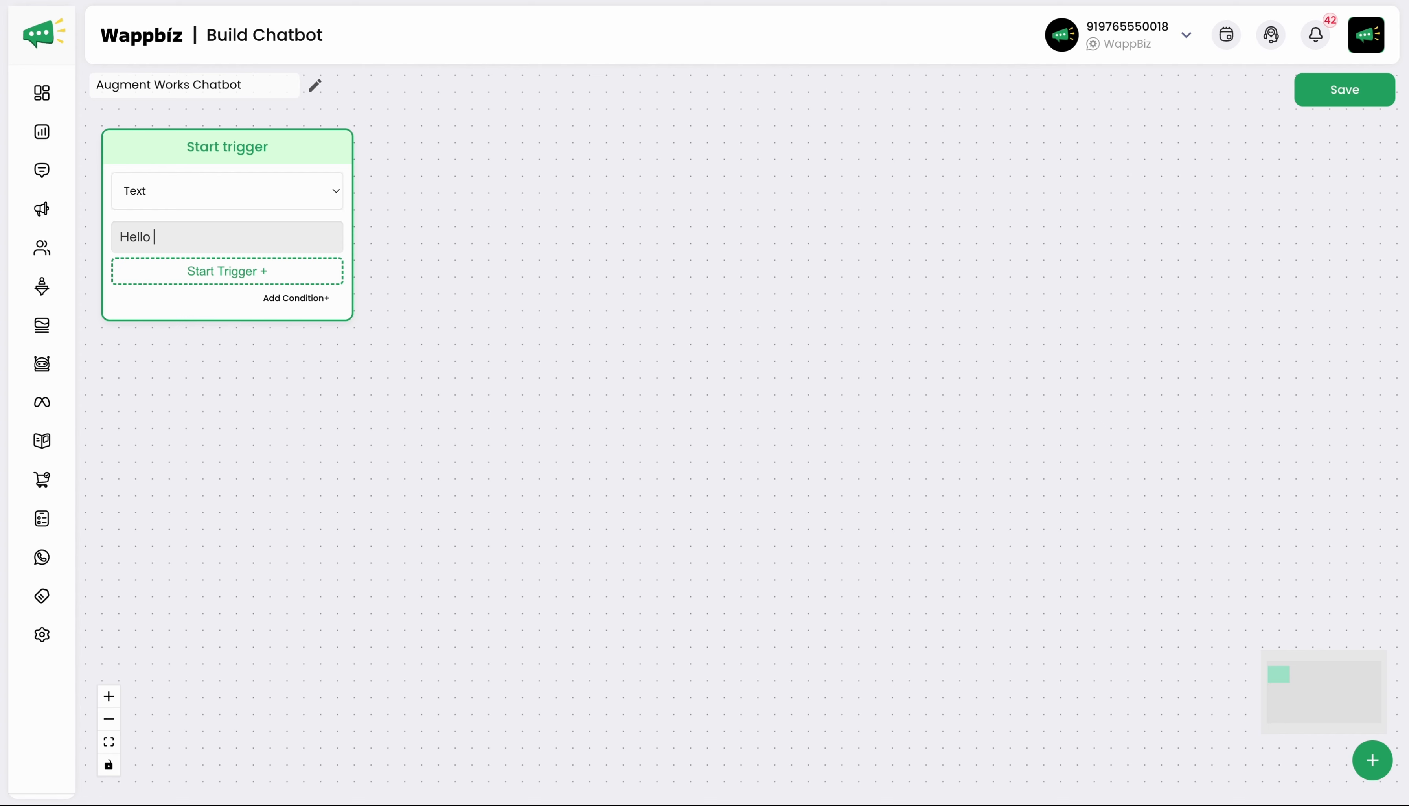
pyautogui.write('We are')
pyautogui.press('BackSpace')
pyautogui.press('BackSpace')
pyautogui.press('BackSpace')
pyautogui.press('BackSpace')
pyautogui.press('BackSpace')
pyautogui.press('BackSpace')
pyautogui.press('BackSpace')
pyautogui.press('BackSpace')
pyautogui.press('BackSpace')
pyautogui.press('BackSpace')
pyautogui.press('BackSpace')
pyautogui.press('BackSpace')
pyautogui.write('H')
pyautogui.press('BackSpace')
# Enter "Hello, we are looking for your services!" as the trigger text of the Start trigger node.
pyautogui.write('Hello, we are looking for your ')
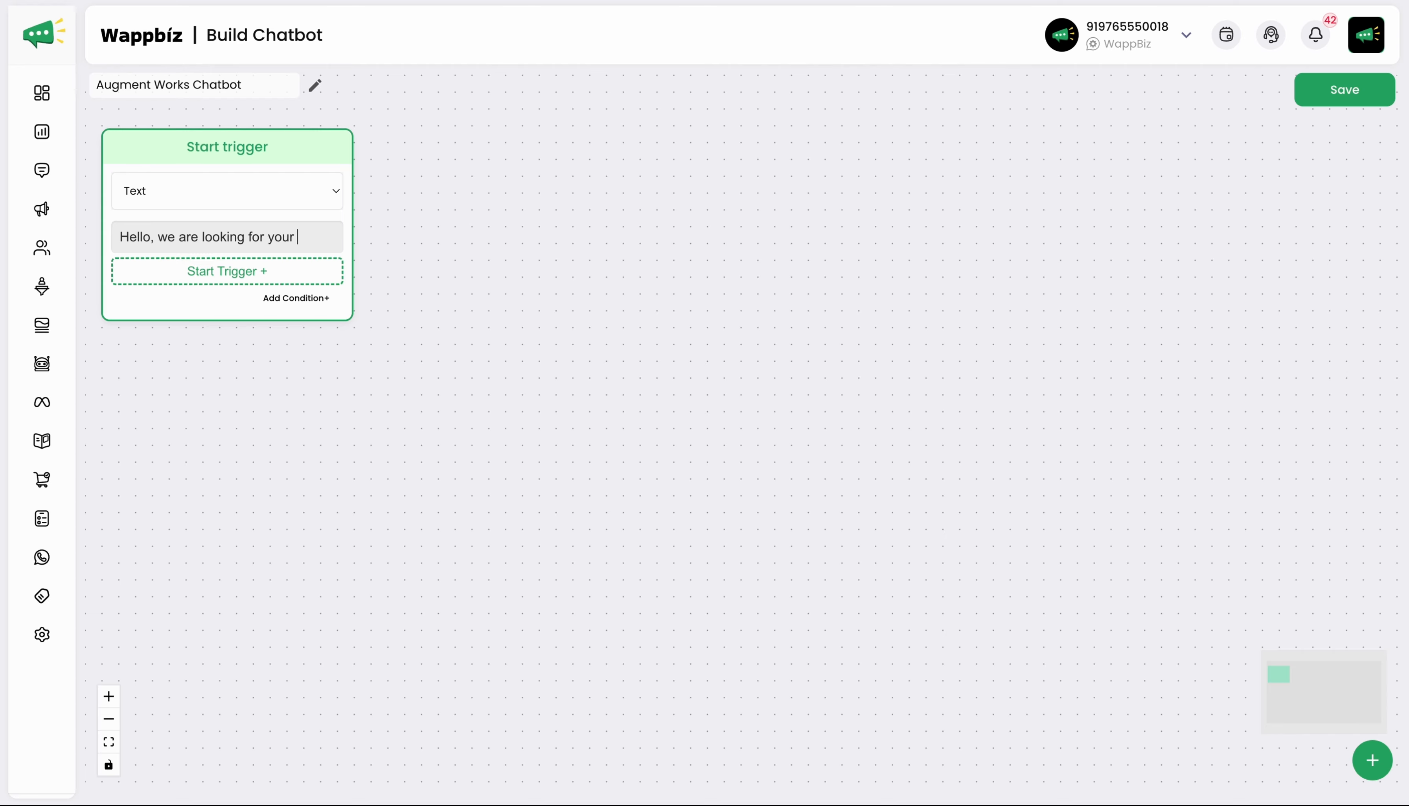
pyautogui.write('services')
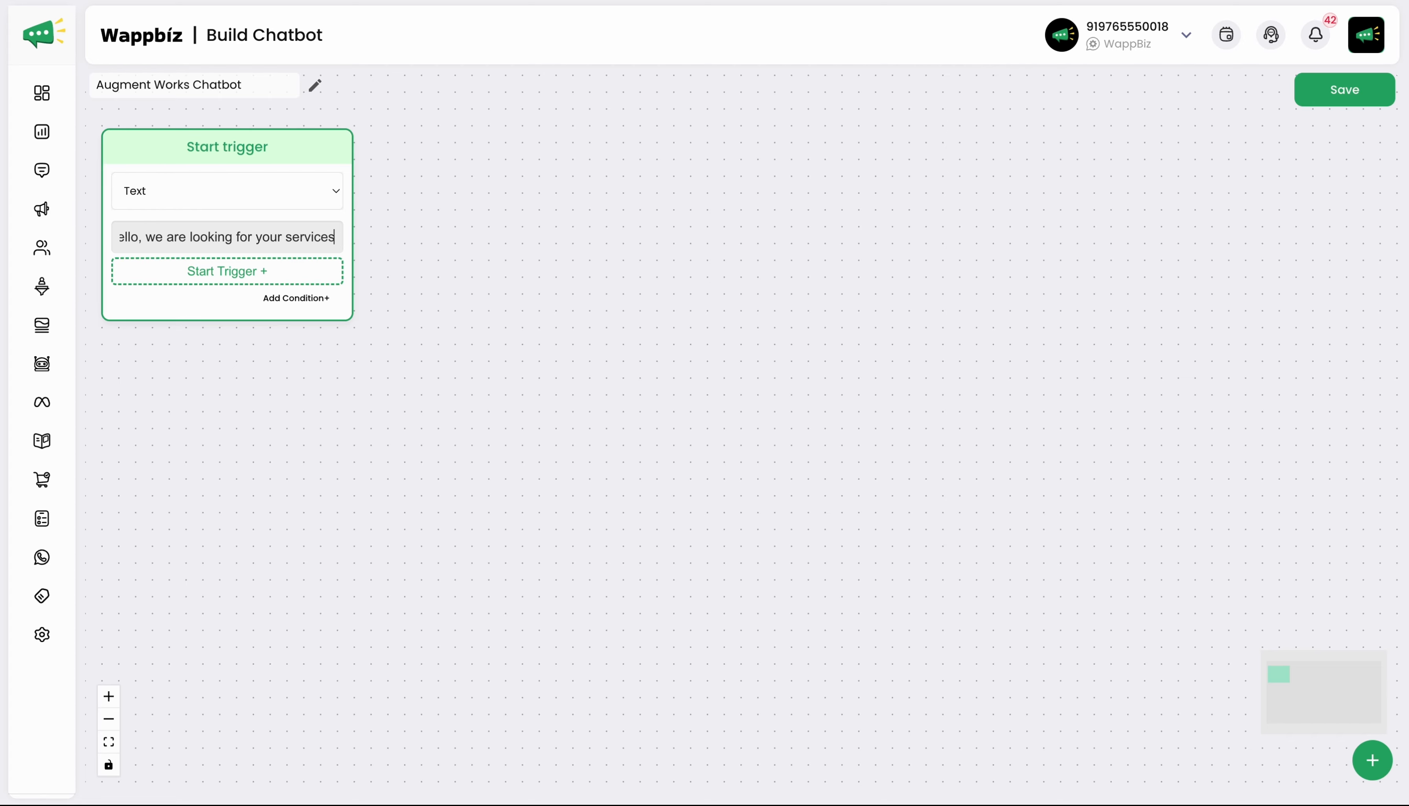
pyautogui.write('!')
pyautogui.press('Return')
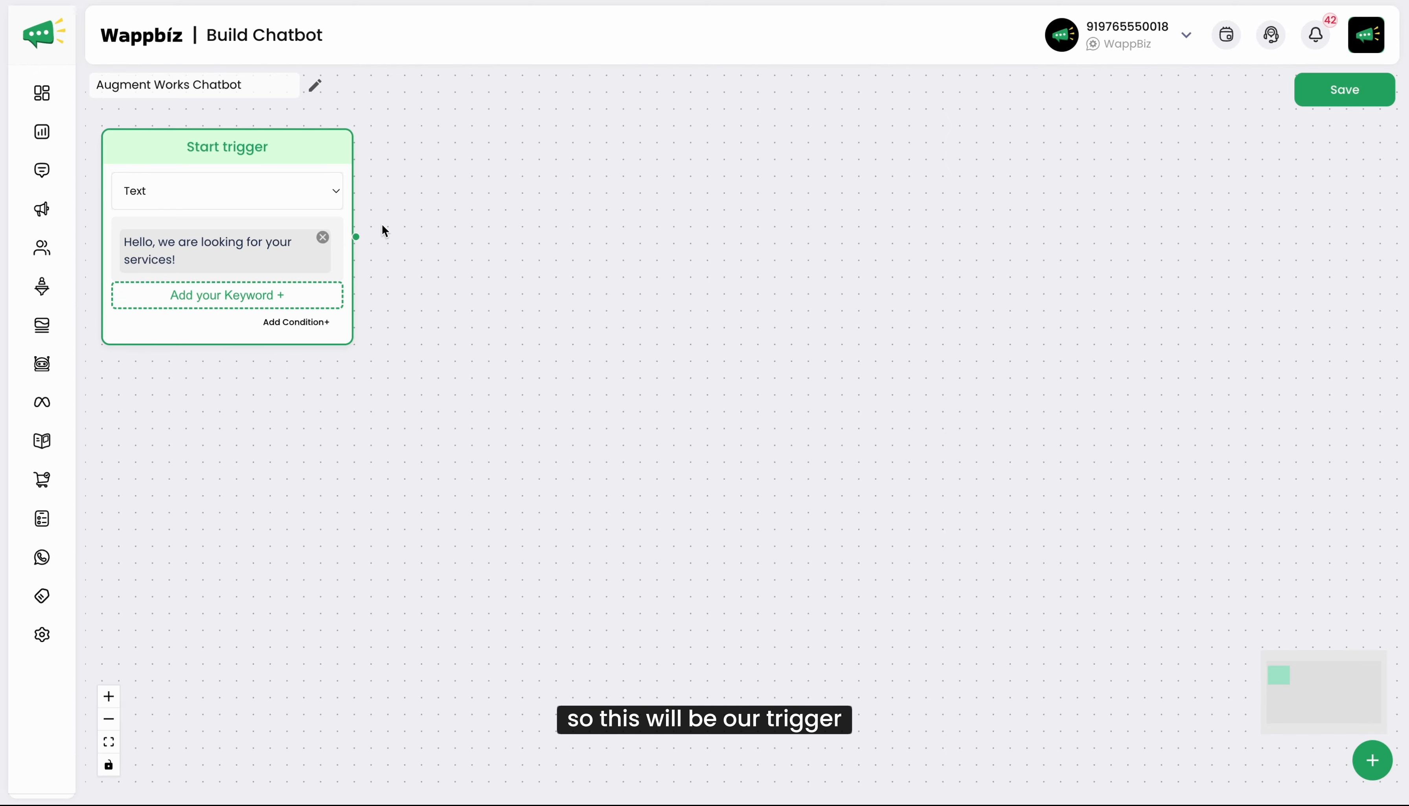
# Shift the Start trigger node slightly and add a "Starts with" condition to it.
pyautogui.moveTo(264, 153); pyautogui.dragTo(275, 170)
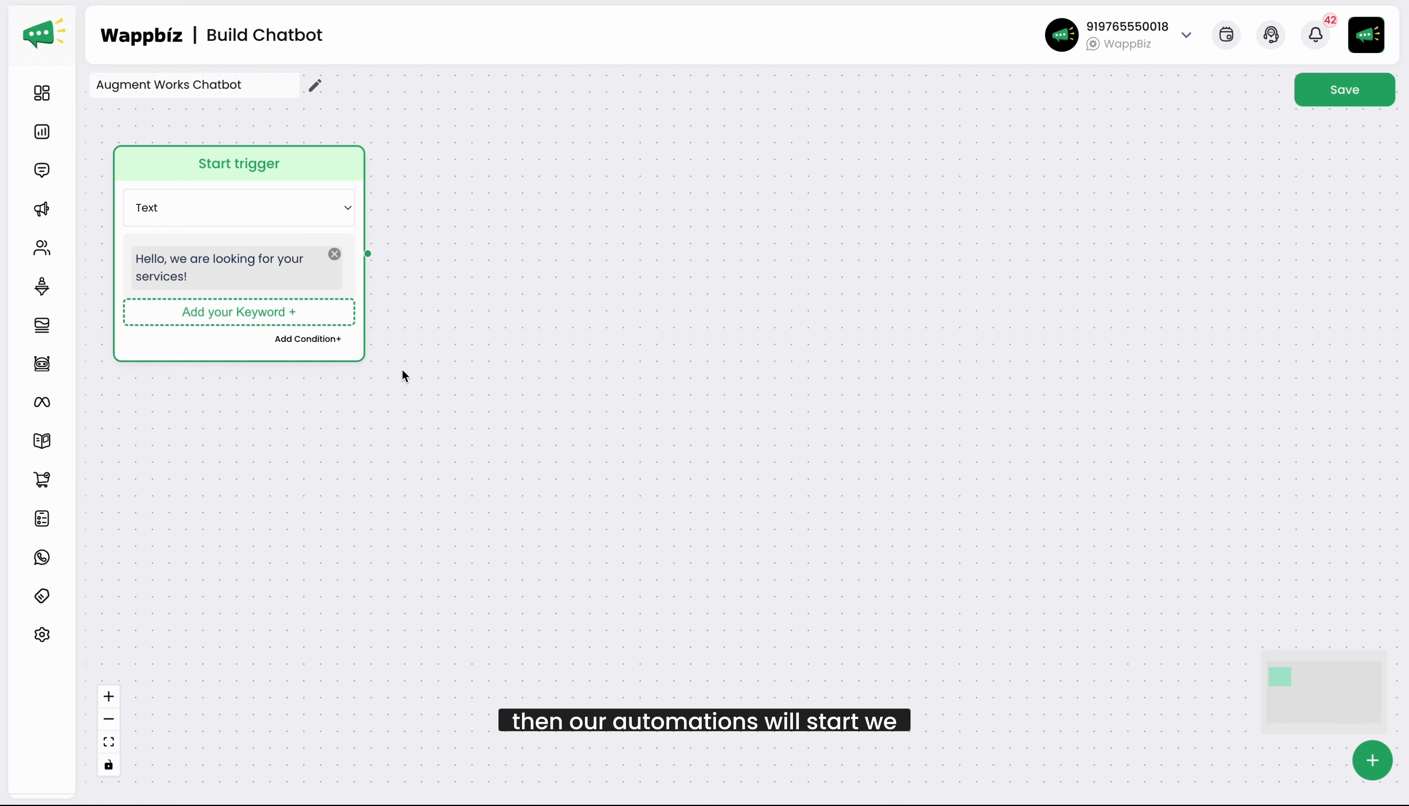
pyautogui.click(312, 342)
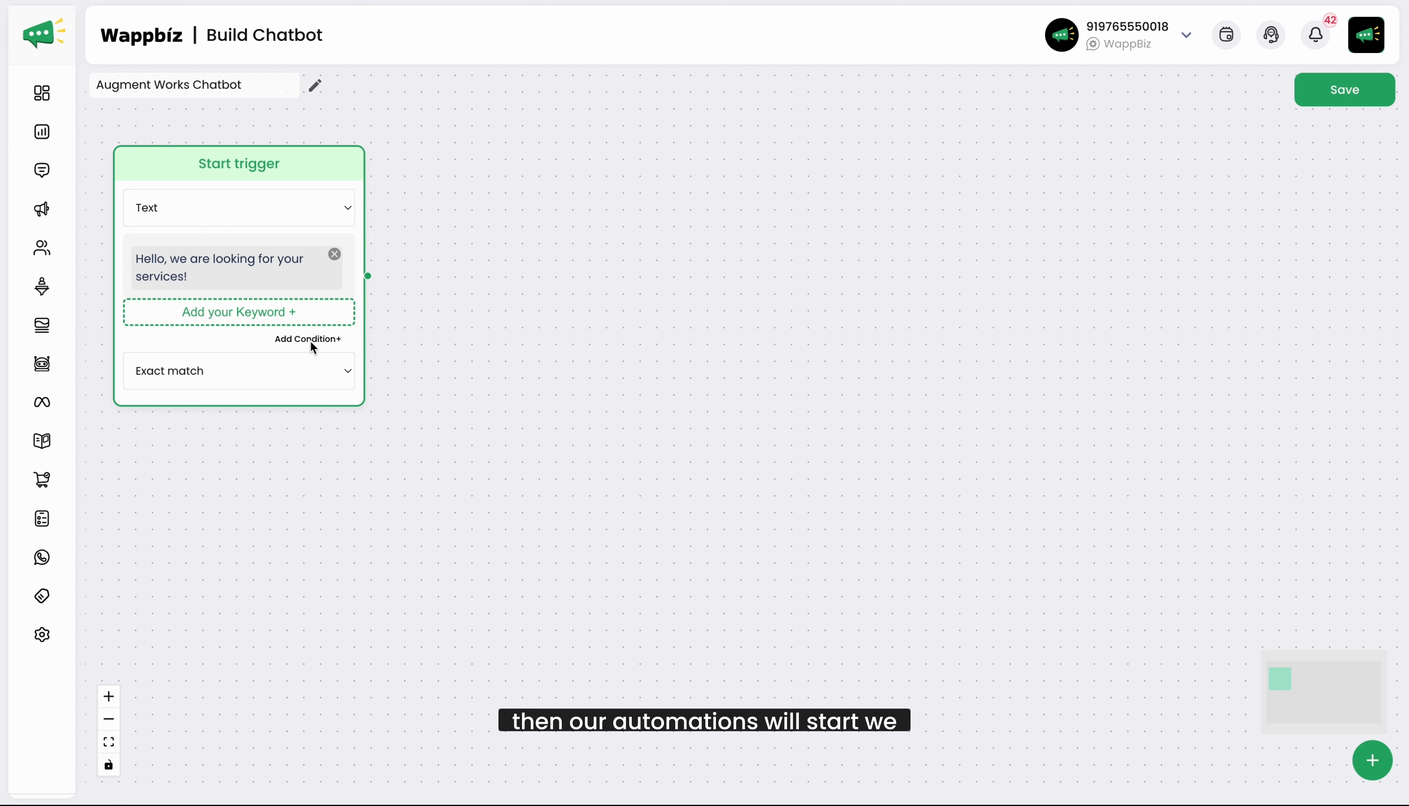
pyautogui.click(282, 374)
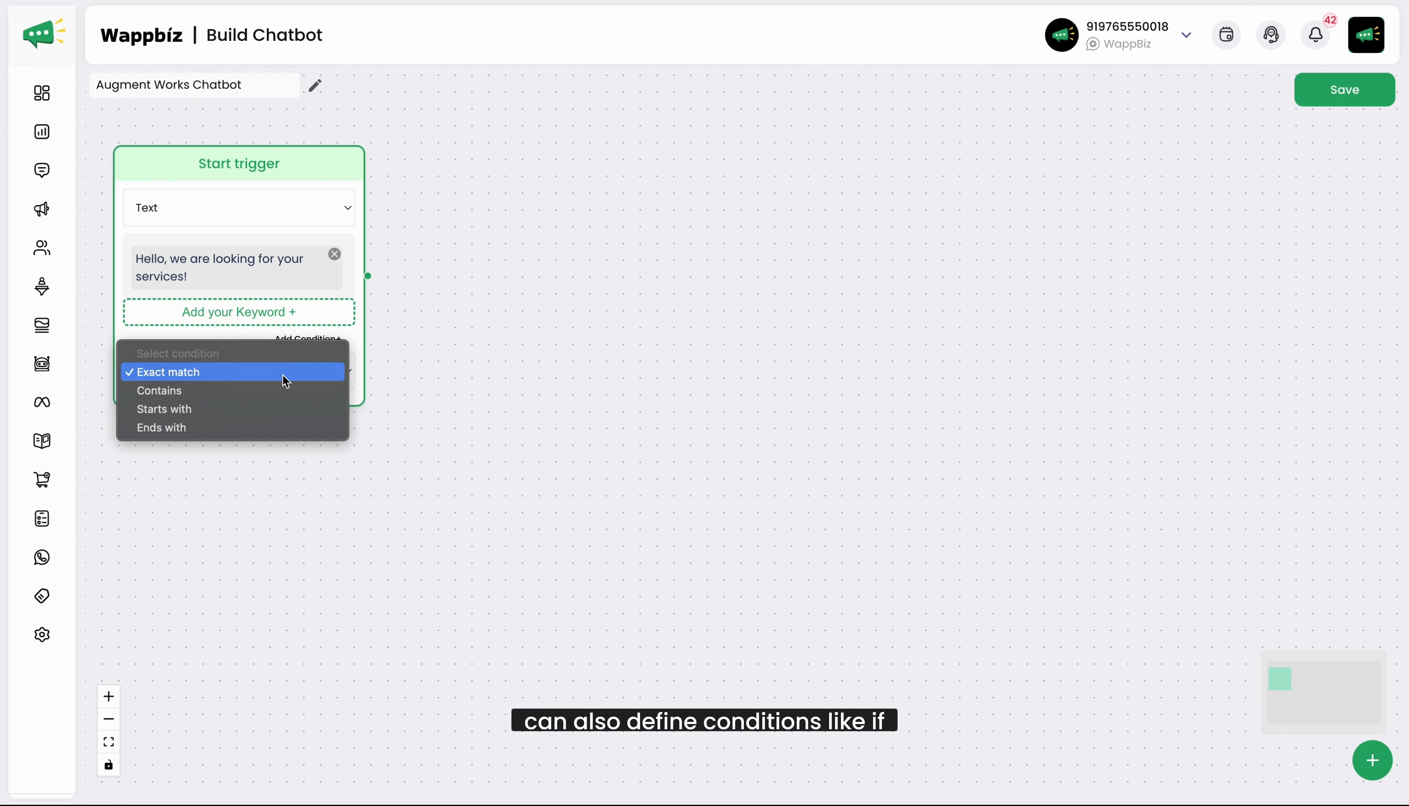
pyautogui.click(187, 408)
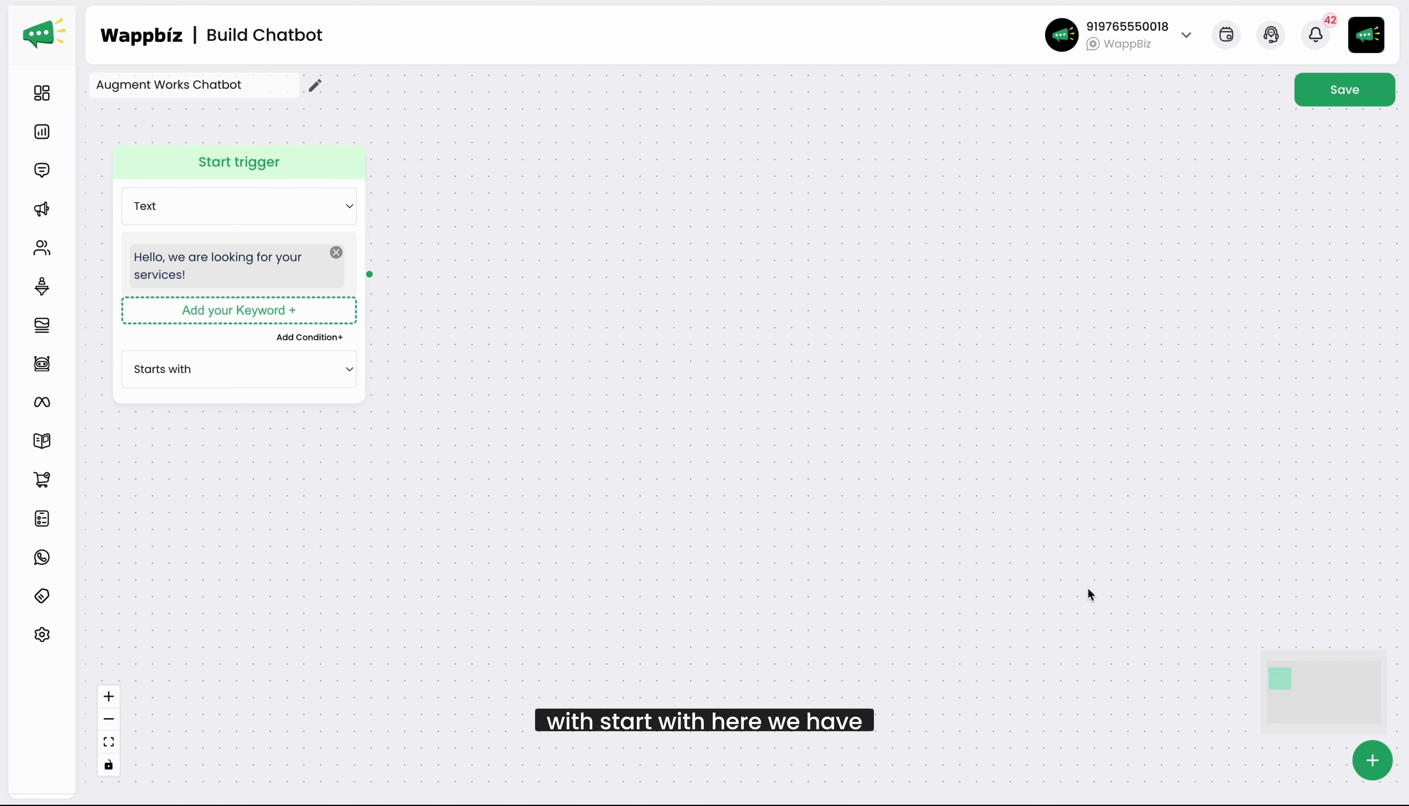
# Add a Media + Button message node beside the Start trigger and connect the trigger's output to it.
pyautogui.click(1373, 761)
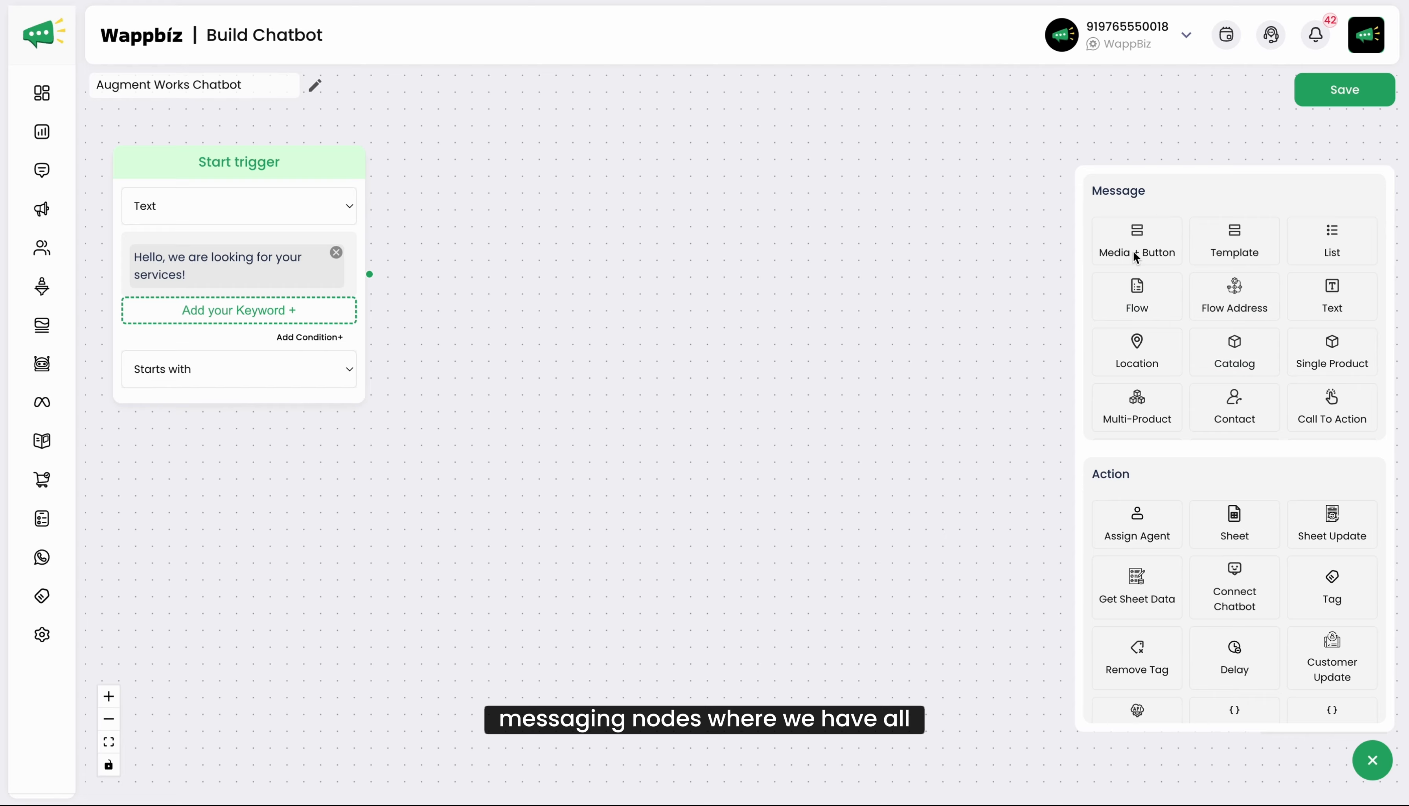
pyautogui.scroll(-2, 1211, 363)
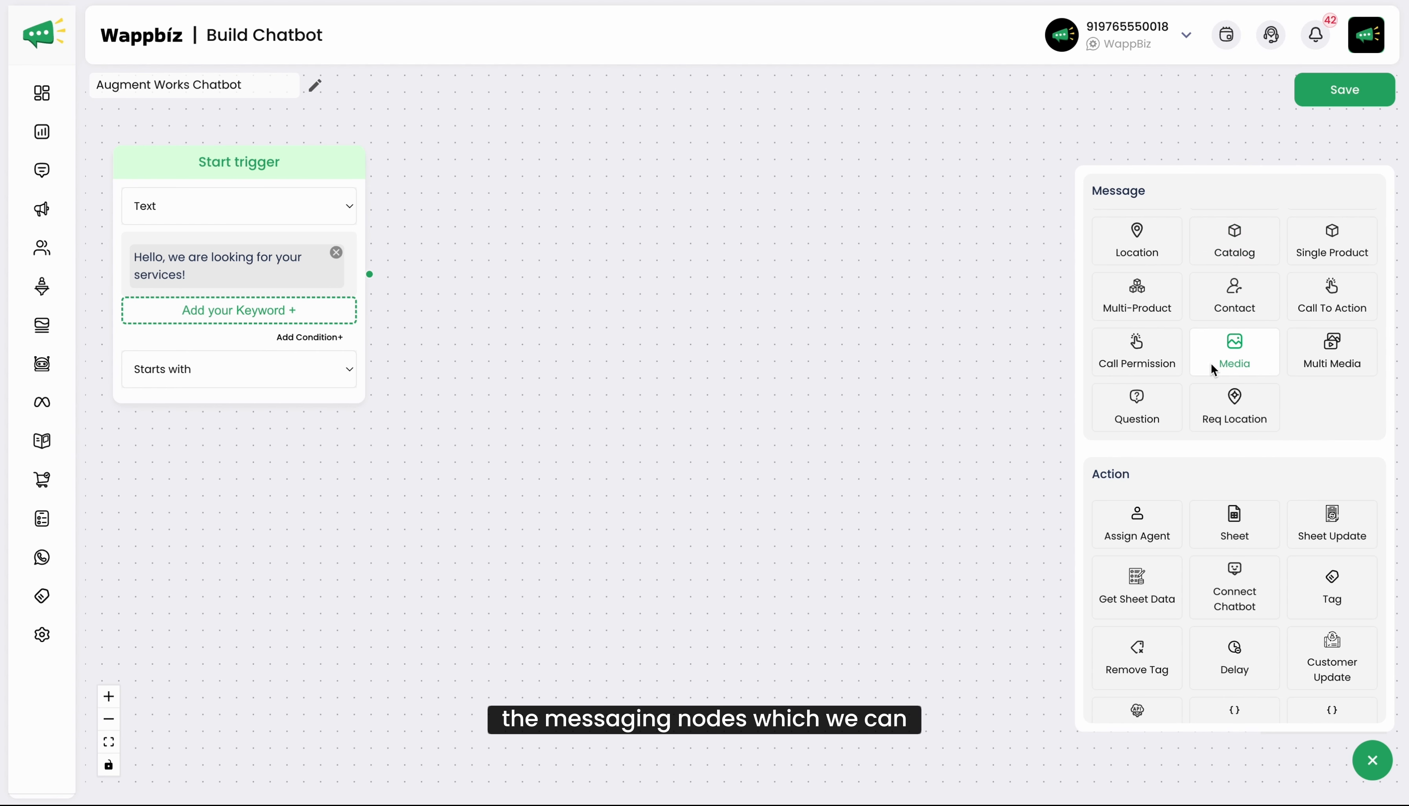
pyautogui.scroll(2, 1211, 363)
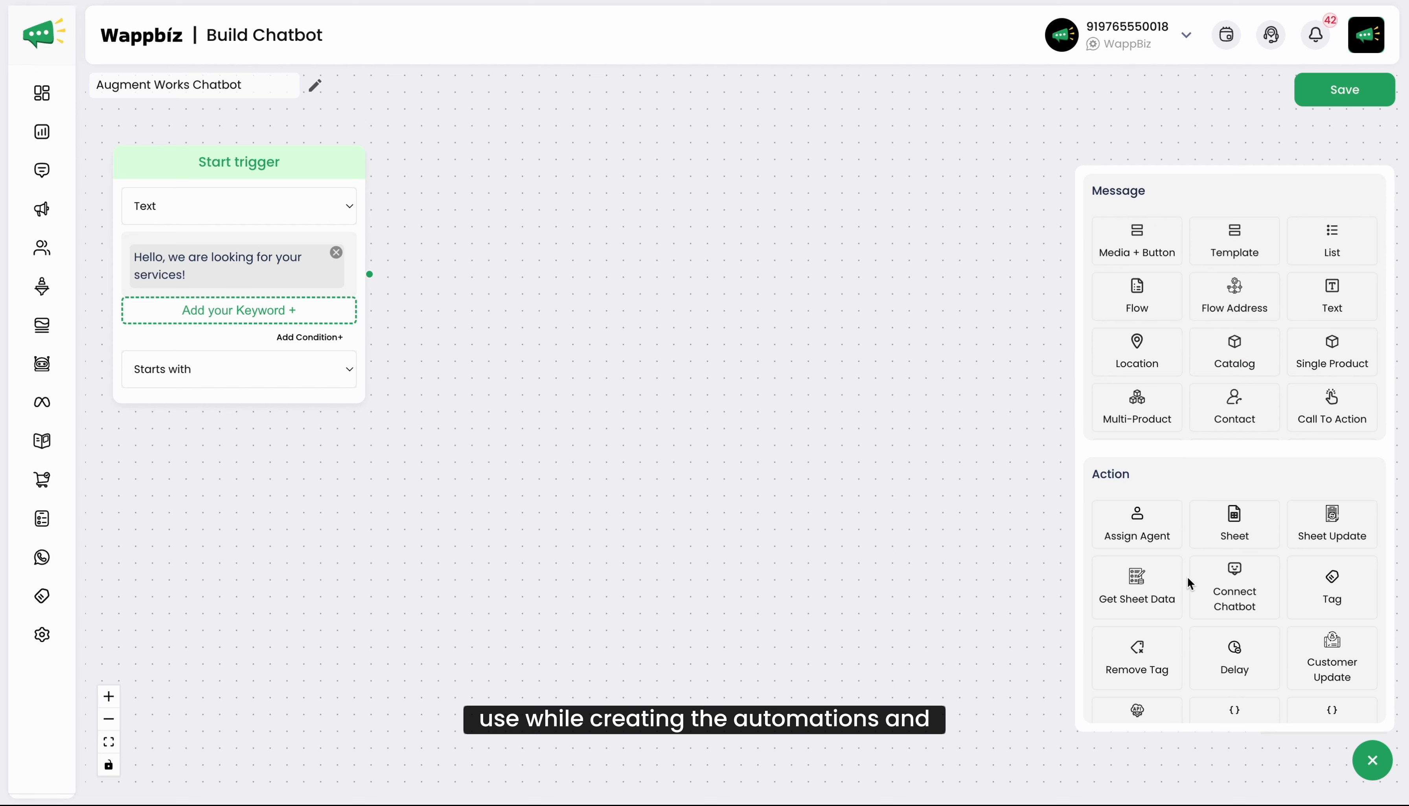
pyautogui.scroll(-3, 1188, 582)
pyautogui.scroll(3, 1187, 582)
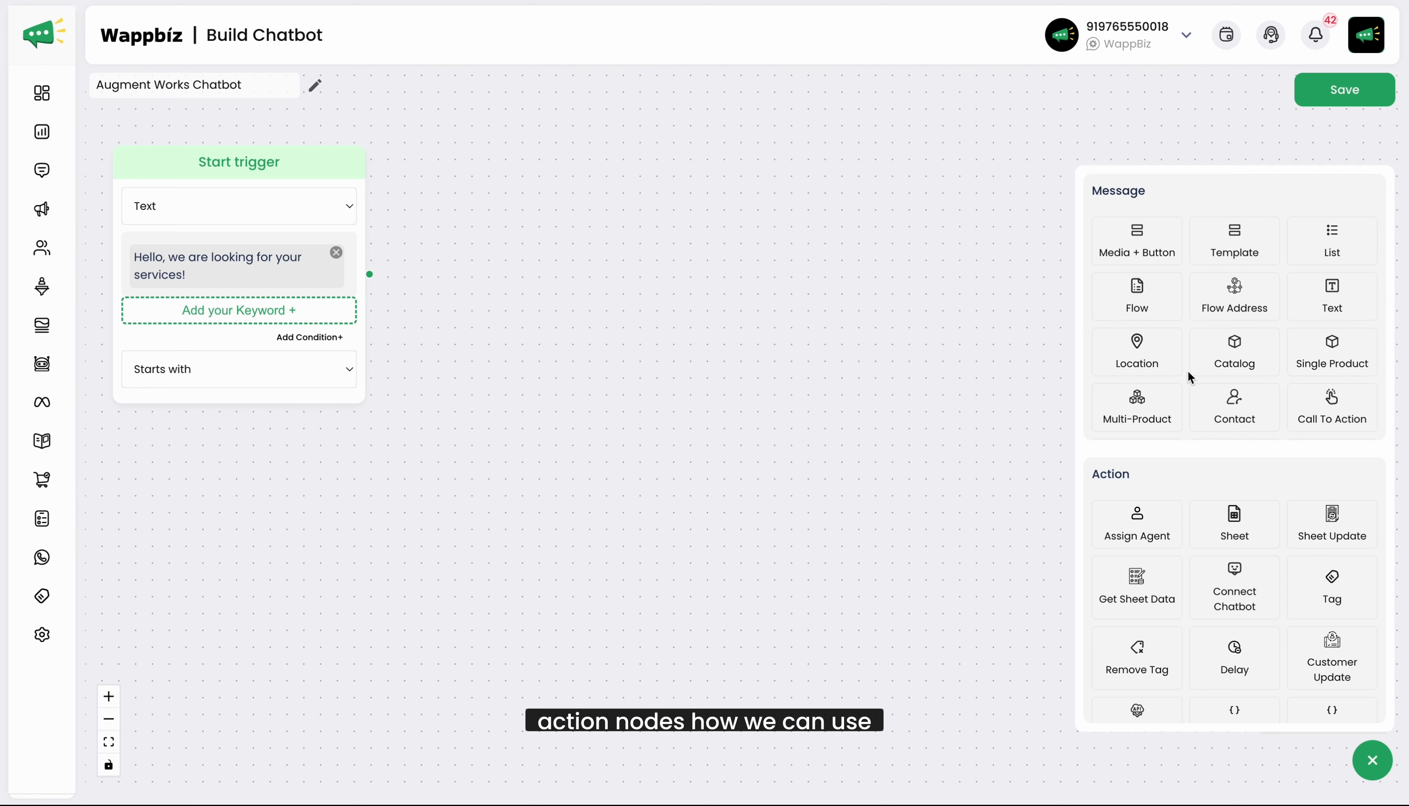
pyautogui.click(1136, 235)
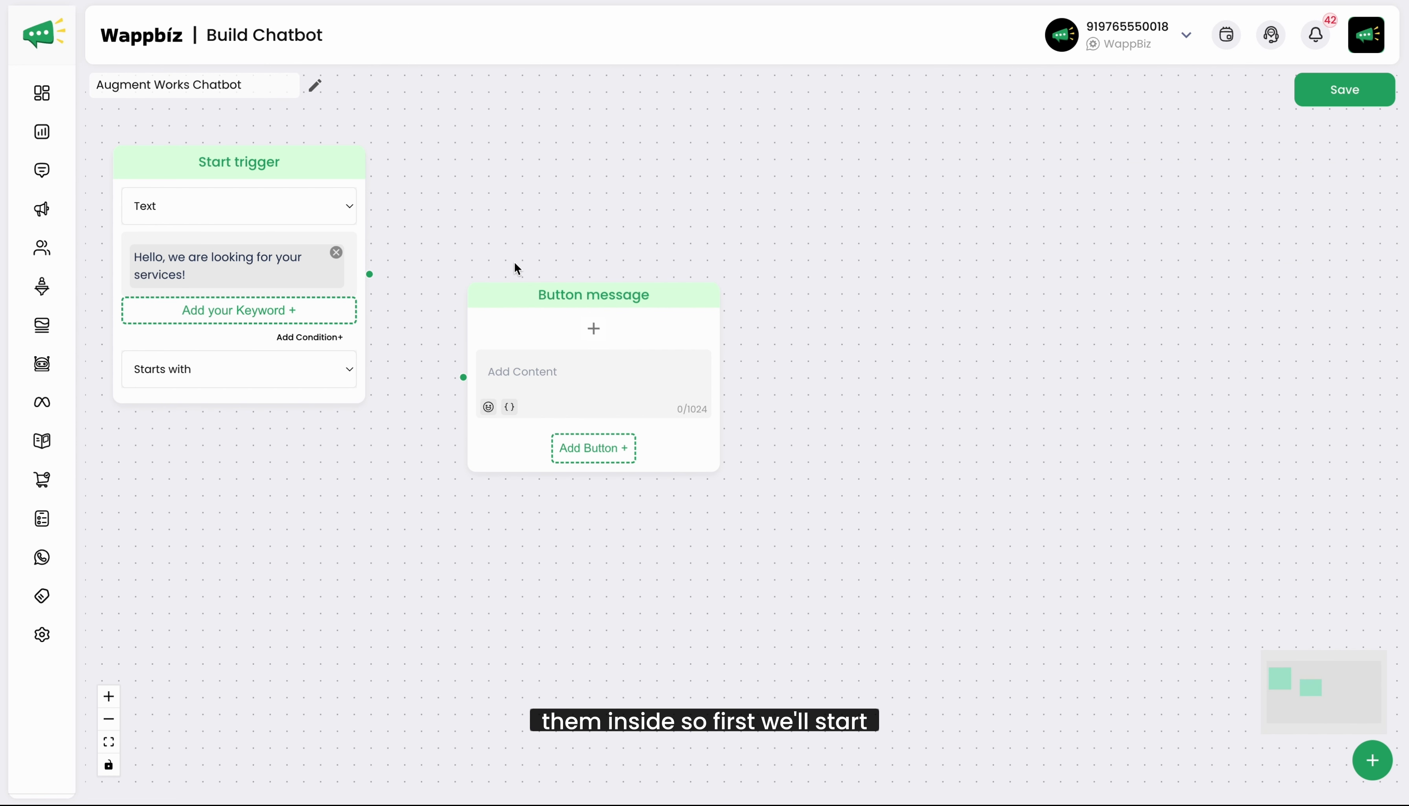
pyautogui.moveTo(538, 290); pyautogui.dragTo(570, 256)
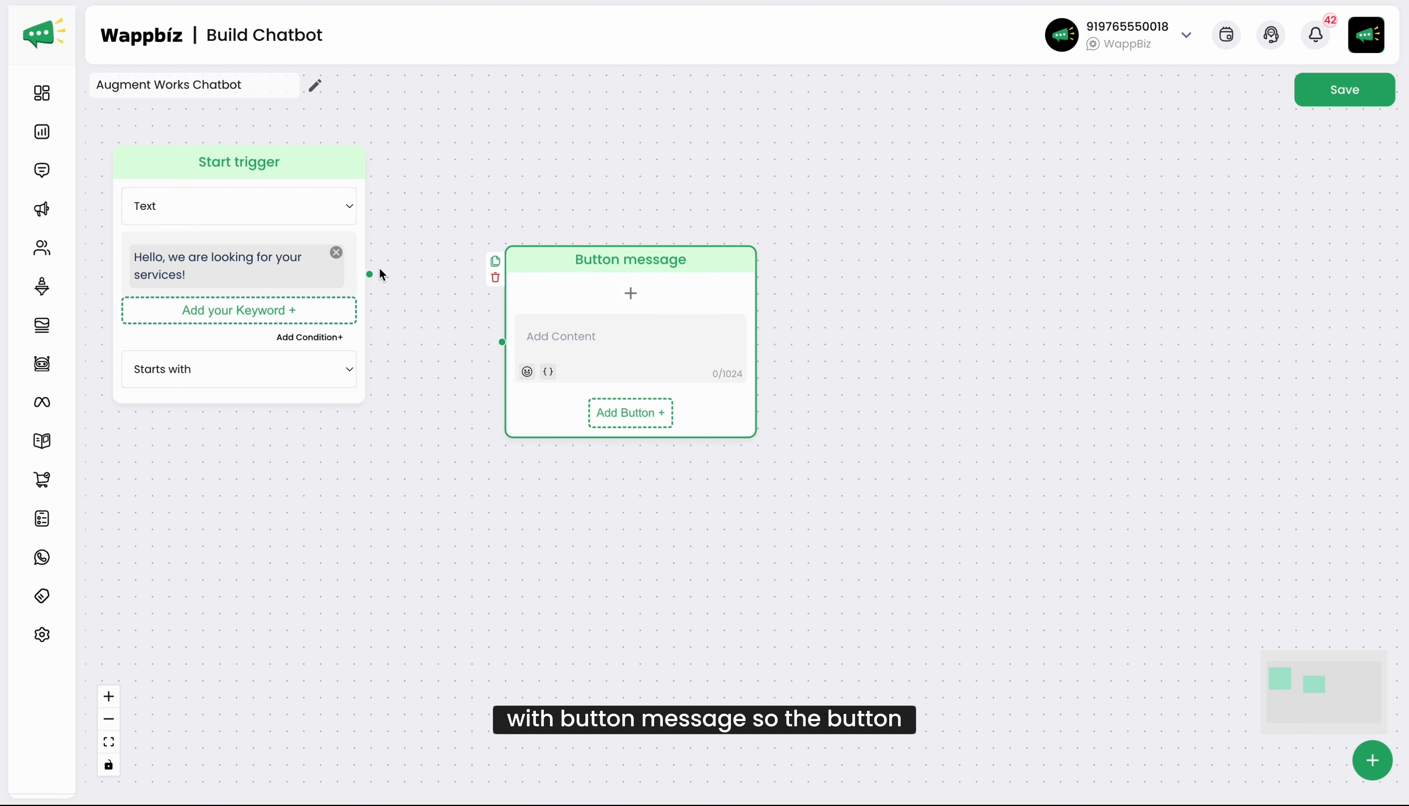
pyautogui.click(390, 293)
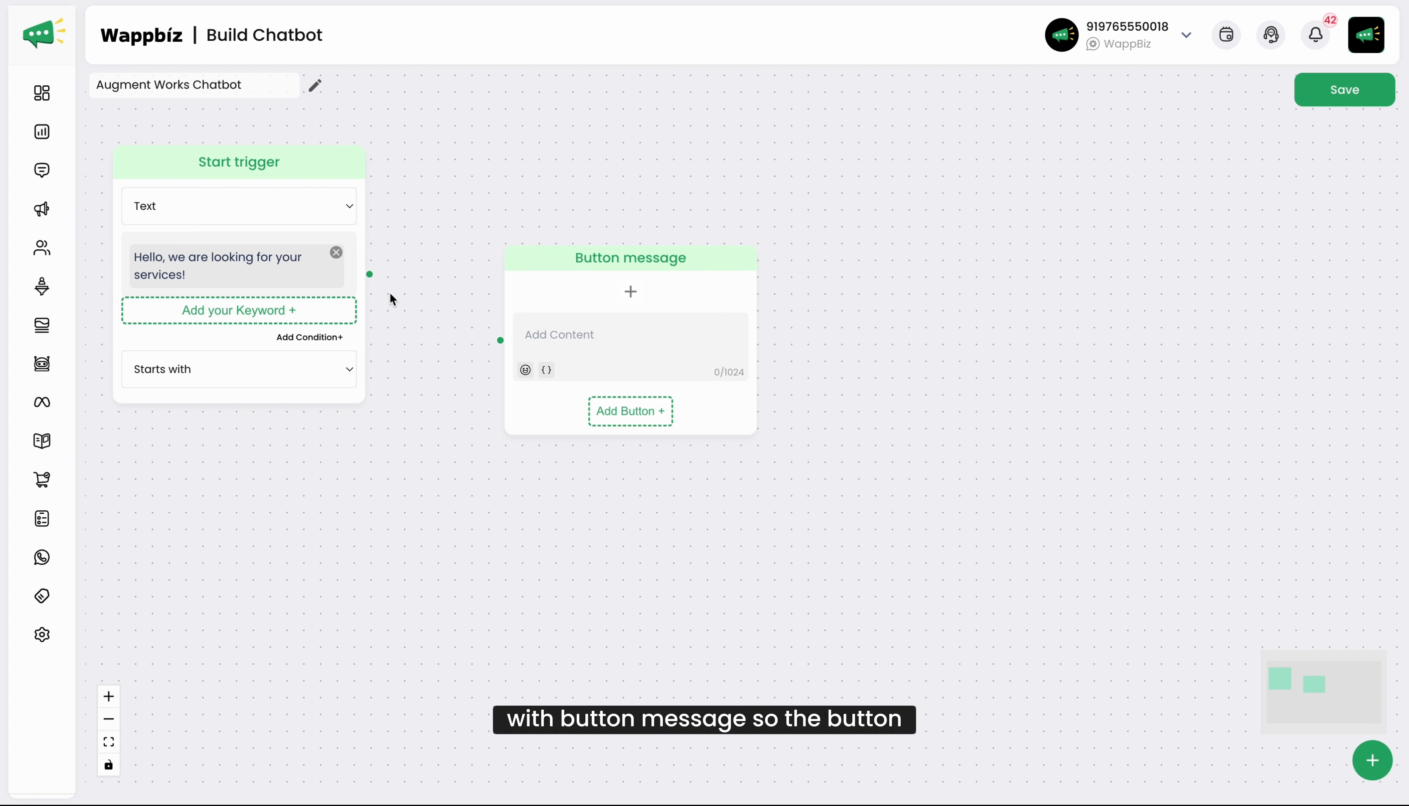
pyautogui.moveTo(369, 274); pyautogui.dragTo(500, 339)
pyautogui.moveTo(576, 258)
pyautogui.mouseDown()
pyautogui.moveTo(560, 245)
pyautogui.moveTo(560, 258)
pyautogui.mouseUp()
pyautogui.click(615, 294)
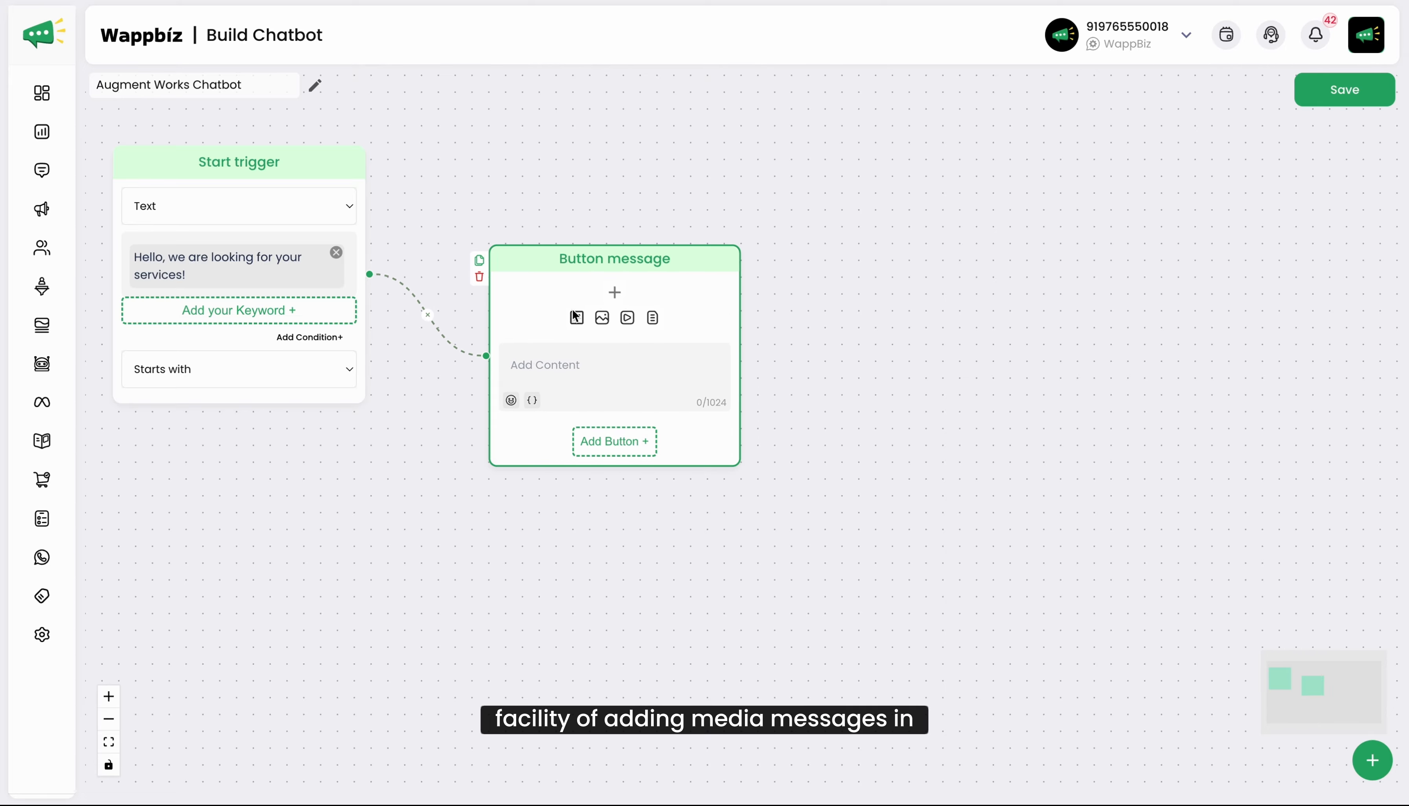
pyautogui.click(602, 318)
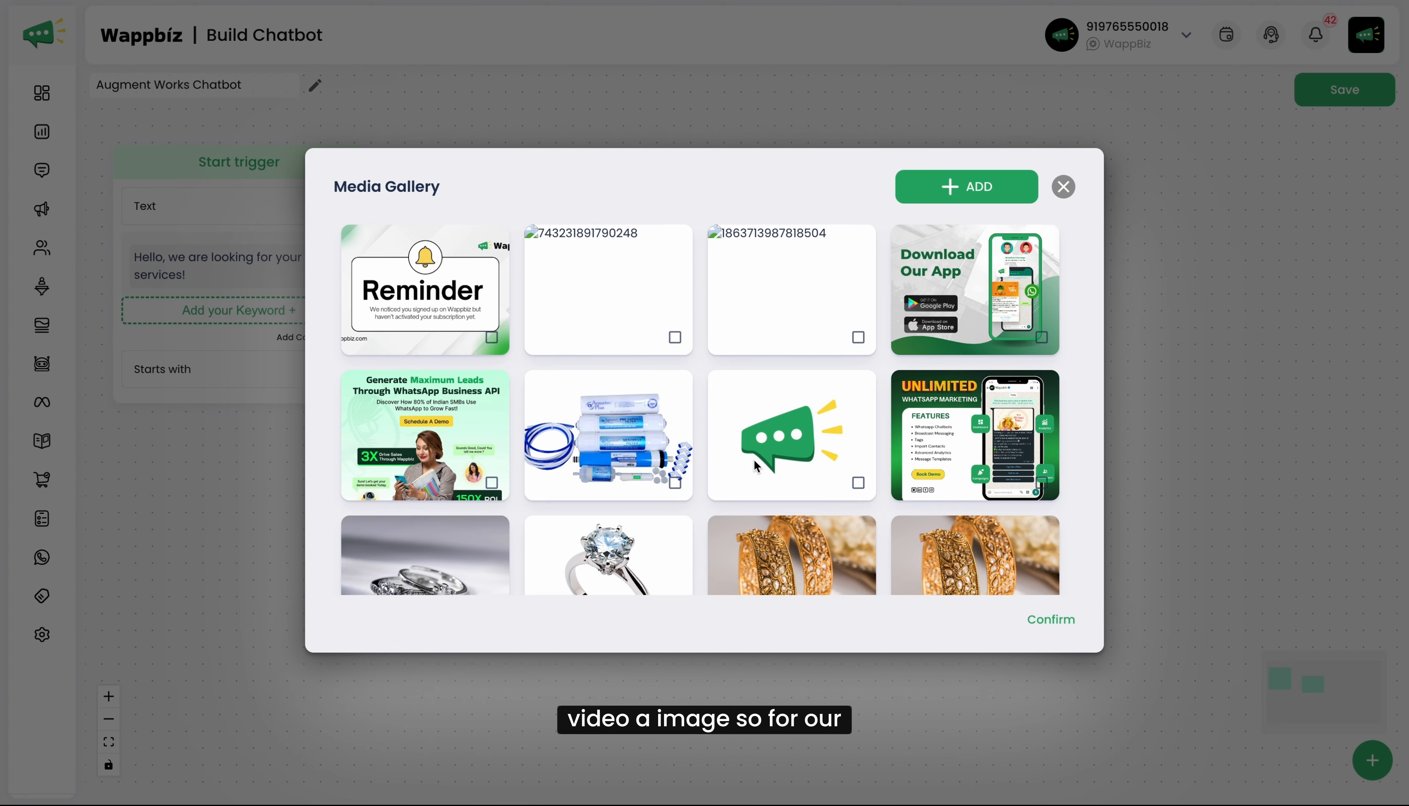
pyautogui.scroll(-10, 817, 462)
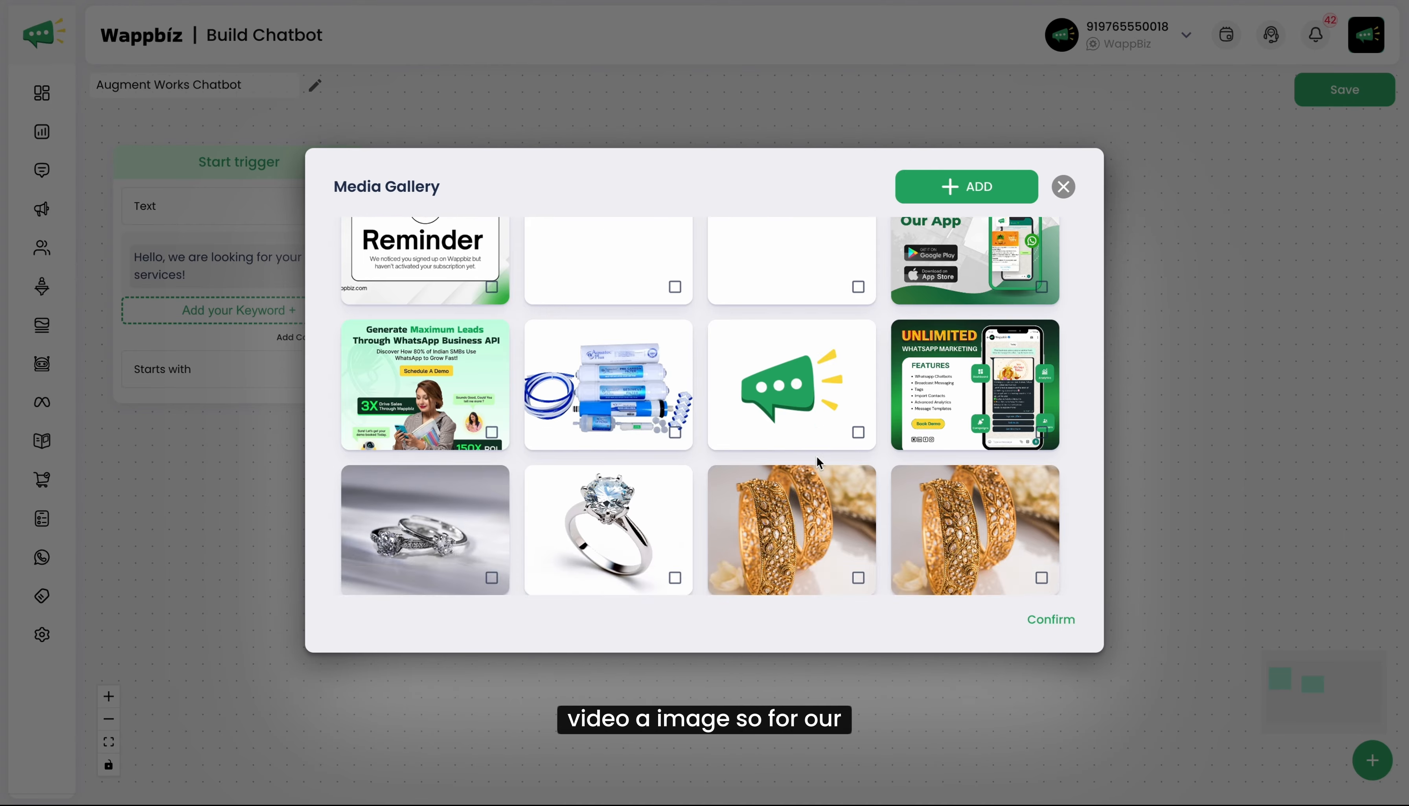
pyautogui.scroll(10, 820, 462)
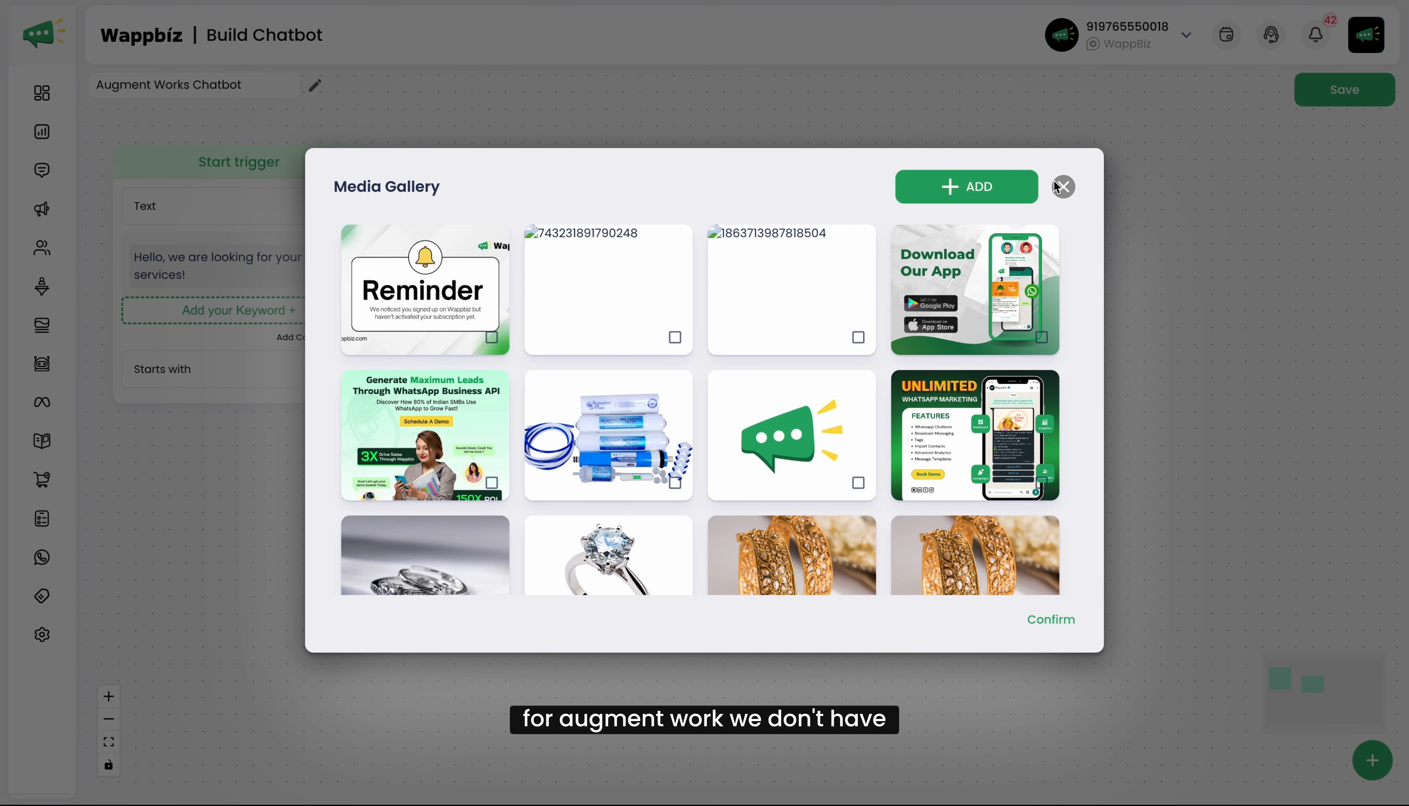
pyautogui.click(903, 132)
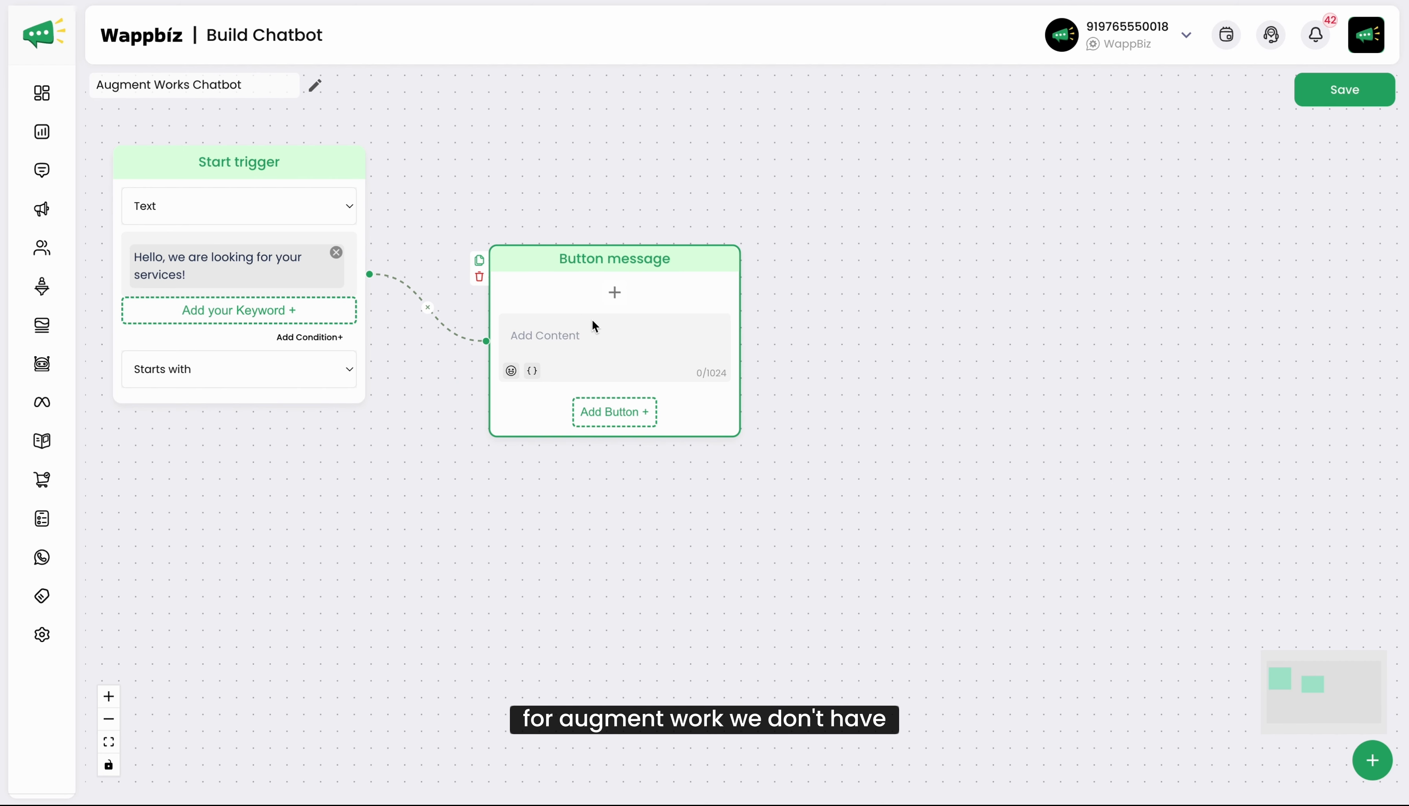
# Add a text header reading "Welcome to Augment Works" to the Button message node.
pyautogui.click(619, 296)
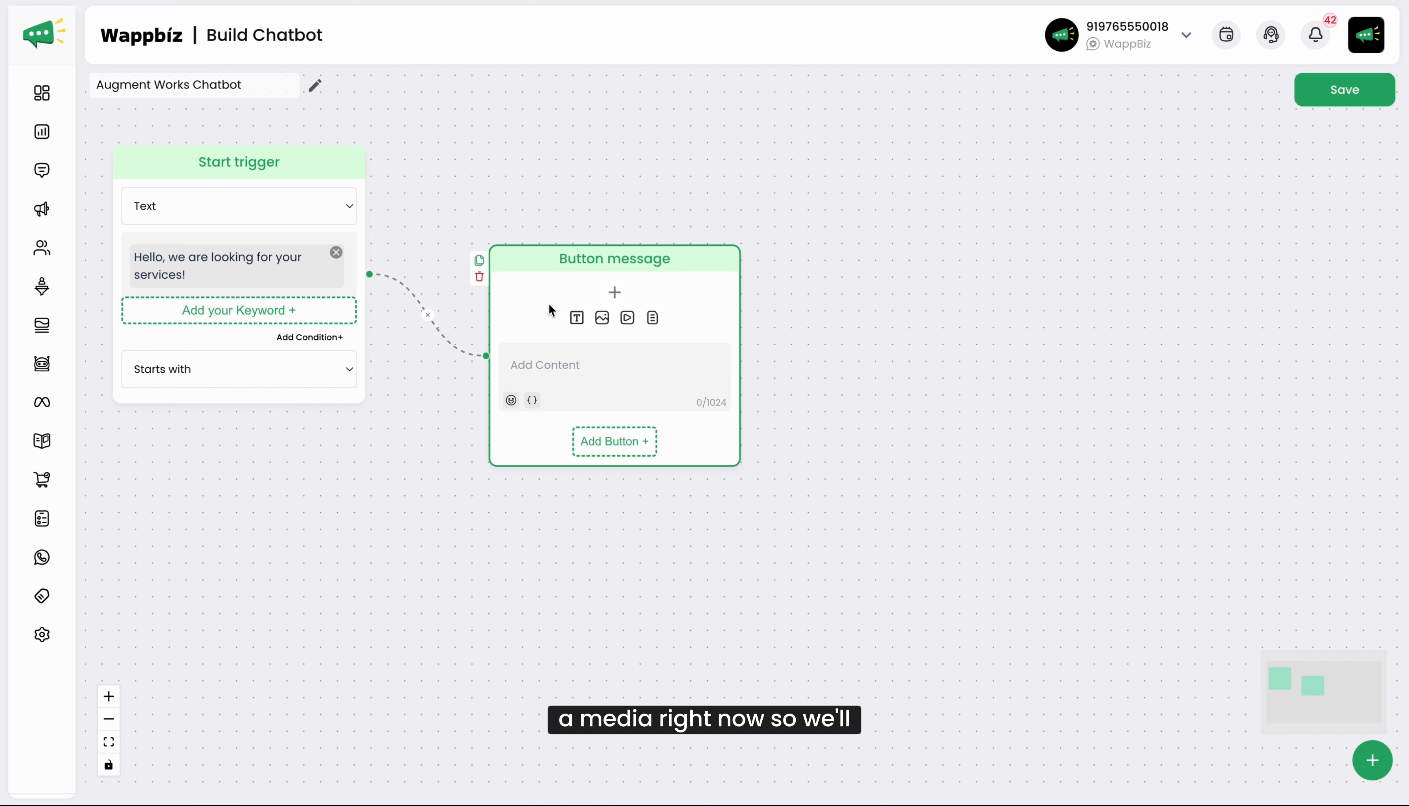
pyautogui.click(576, 319)
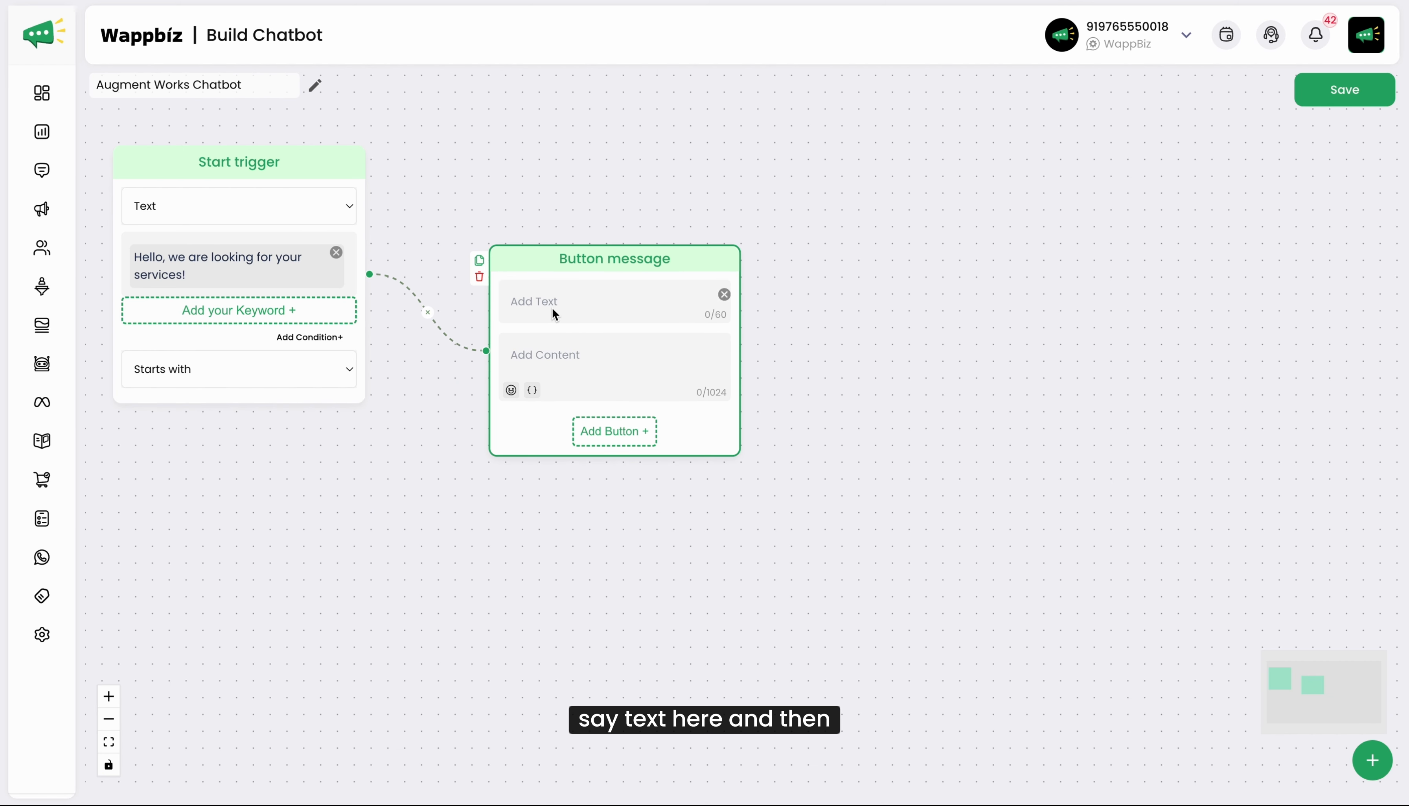
pyautogui.write('Welcome to Augment Works')
# Begin the Button message content with the greeting "Hello {{name}}," using the default name variable, followed by a blank line.
pyautogui.click(534, 356)
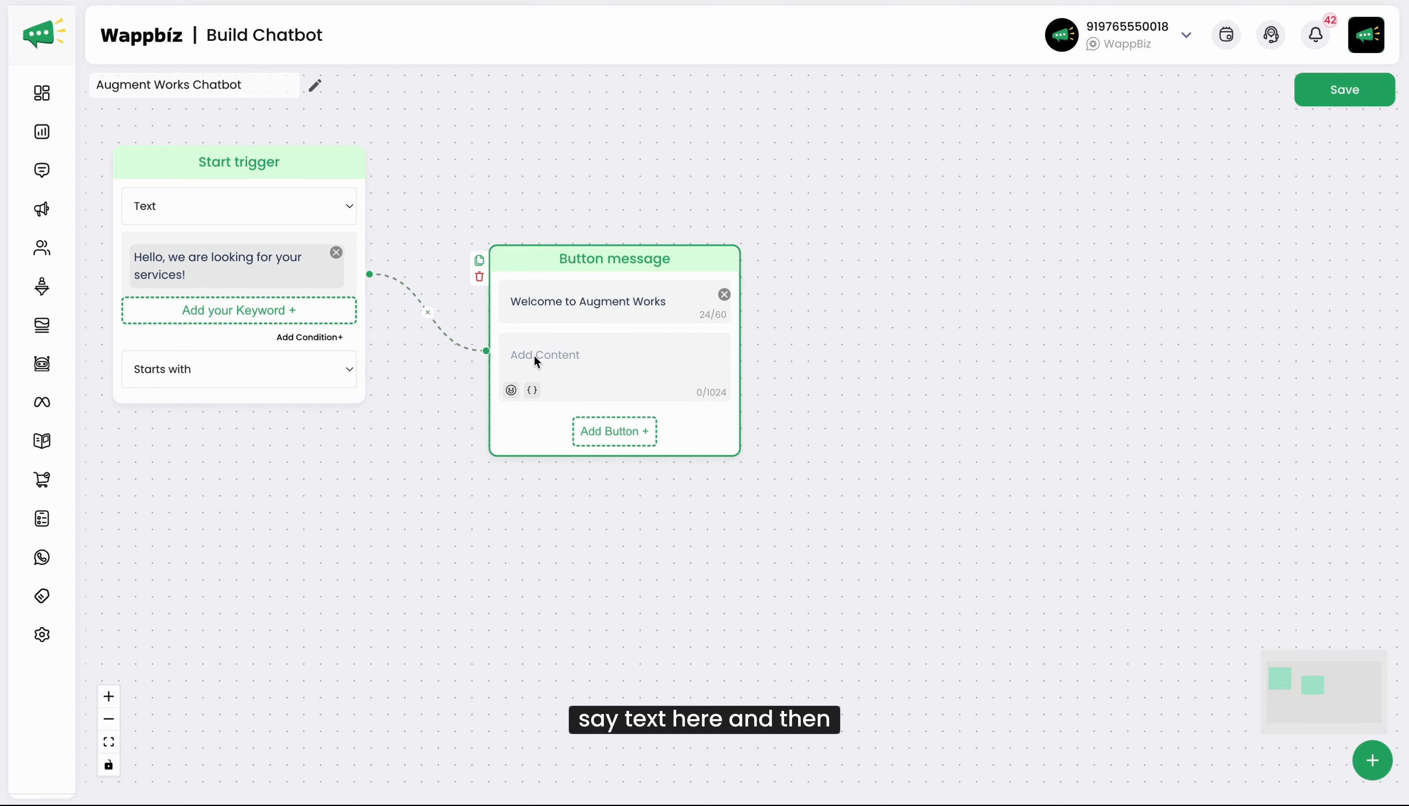
pyautogui.write('Hello')
pyautogui.click(531, 390)
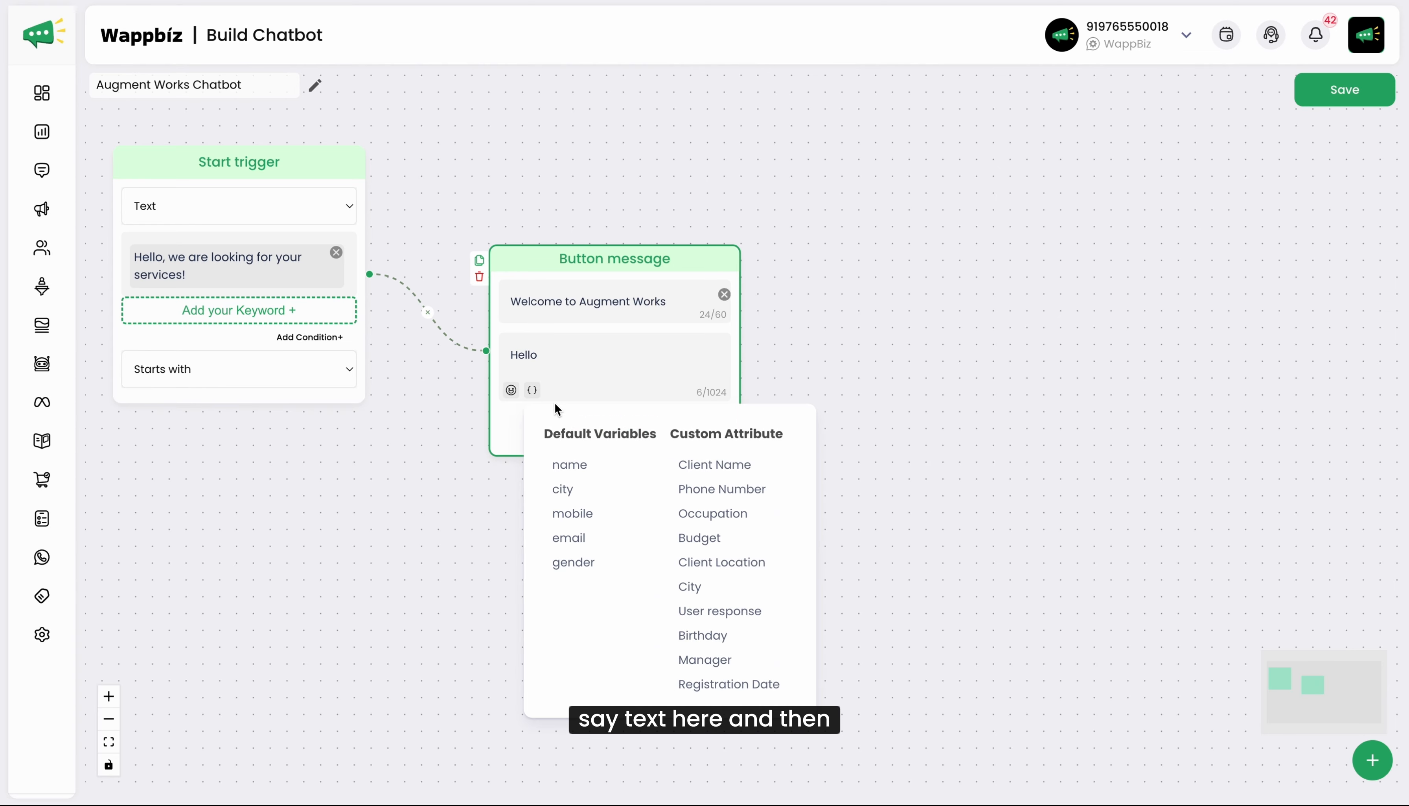
pyautogui.click(584, 464)
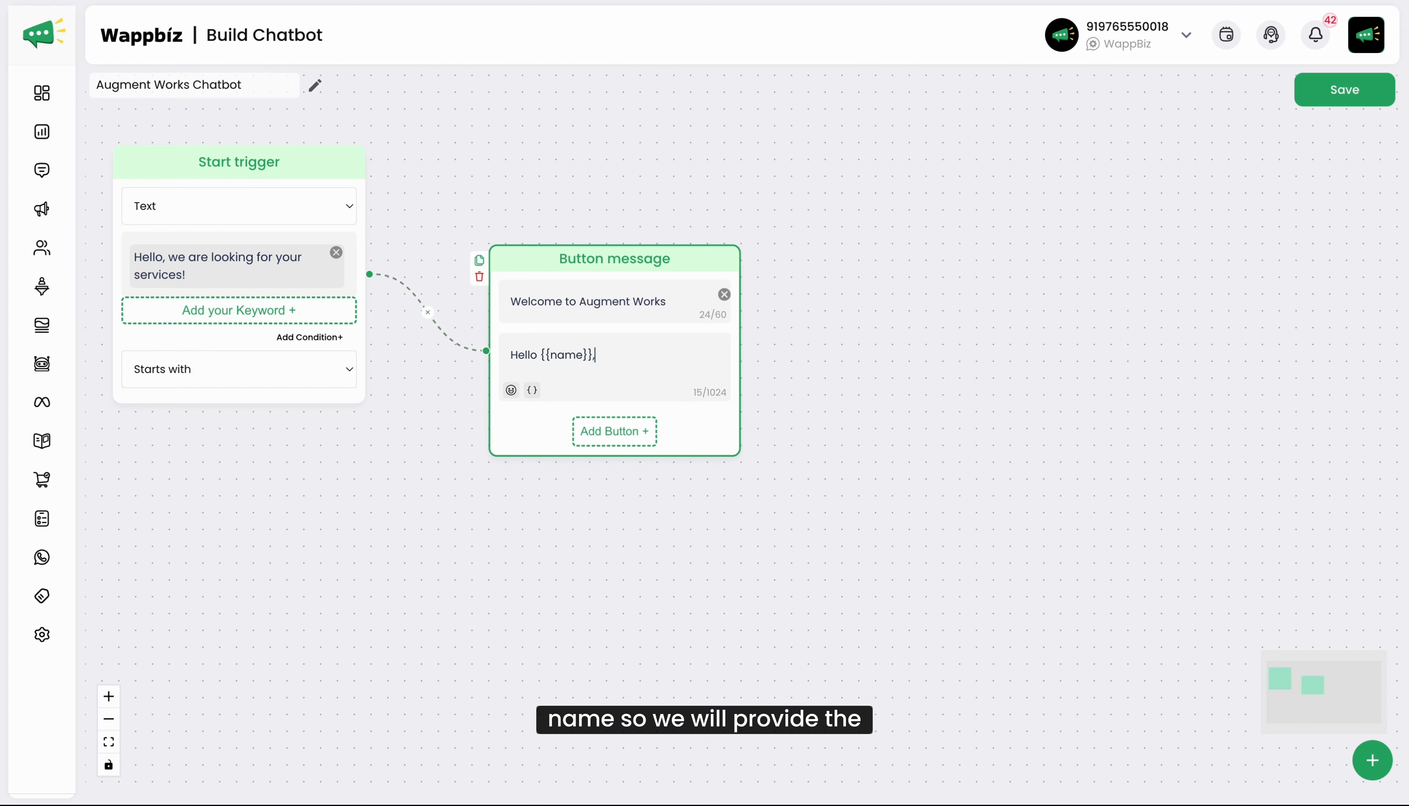
pyautogui.write(',')
pyautogui.press('Return')
pyautogui.press('Return')
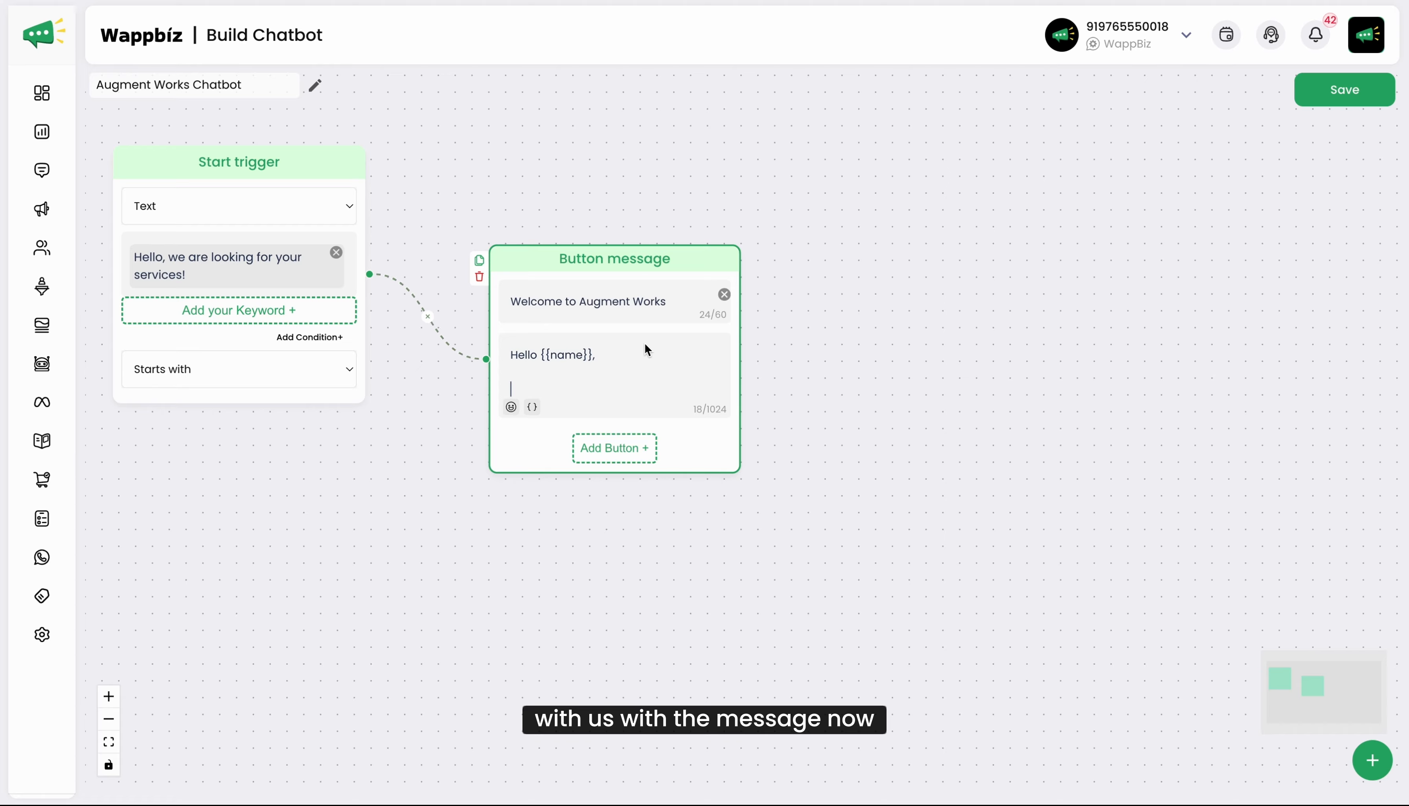
# Complete the Button message content with "We are here to assist you with your queries and requirements.".
pyautogui.write('We are here to assit you with')
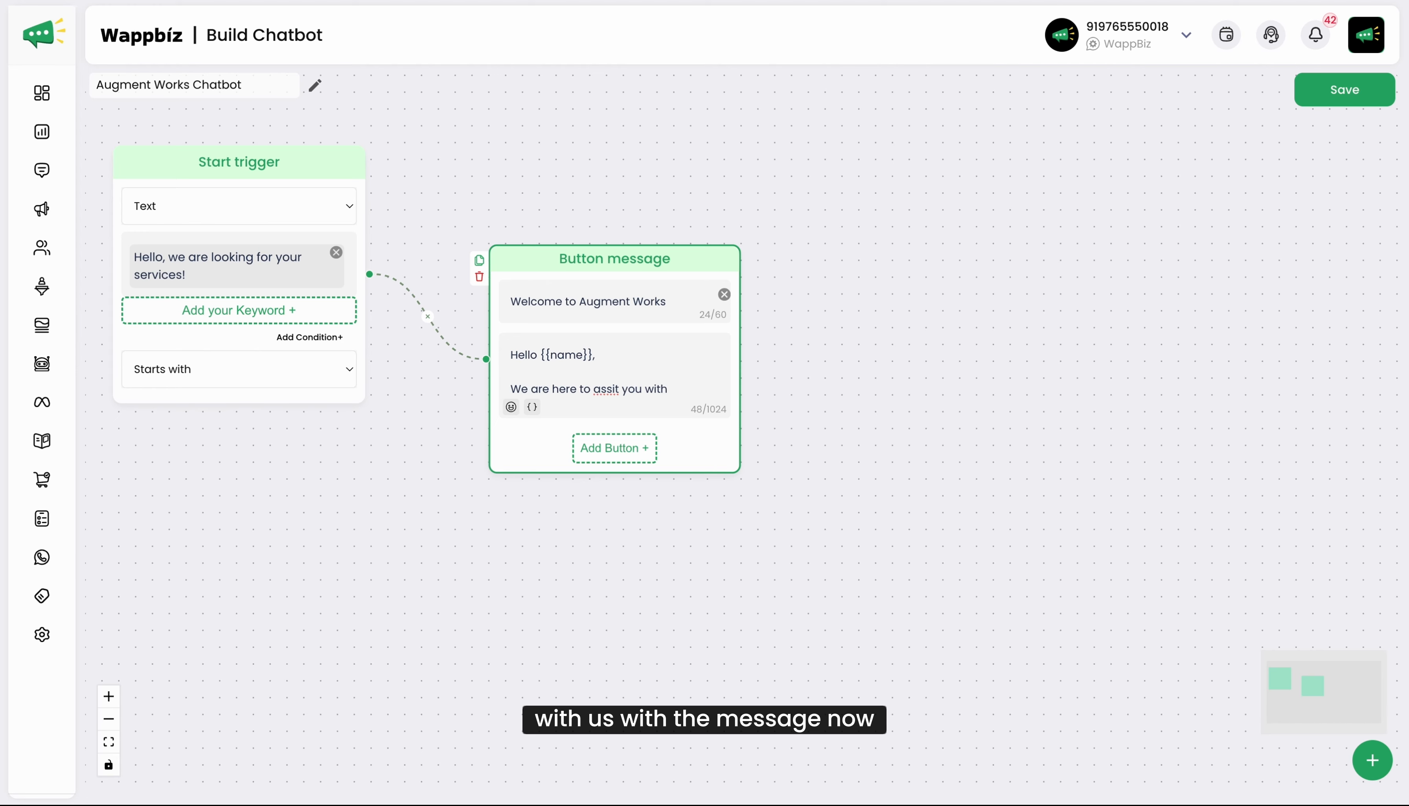
pyautogui.click(618, 389)
pyautogui.write('s')
pyautogui.click(692, 392)
pyautogui.write('queries and requirements.')
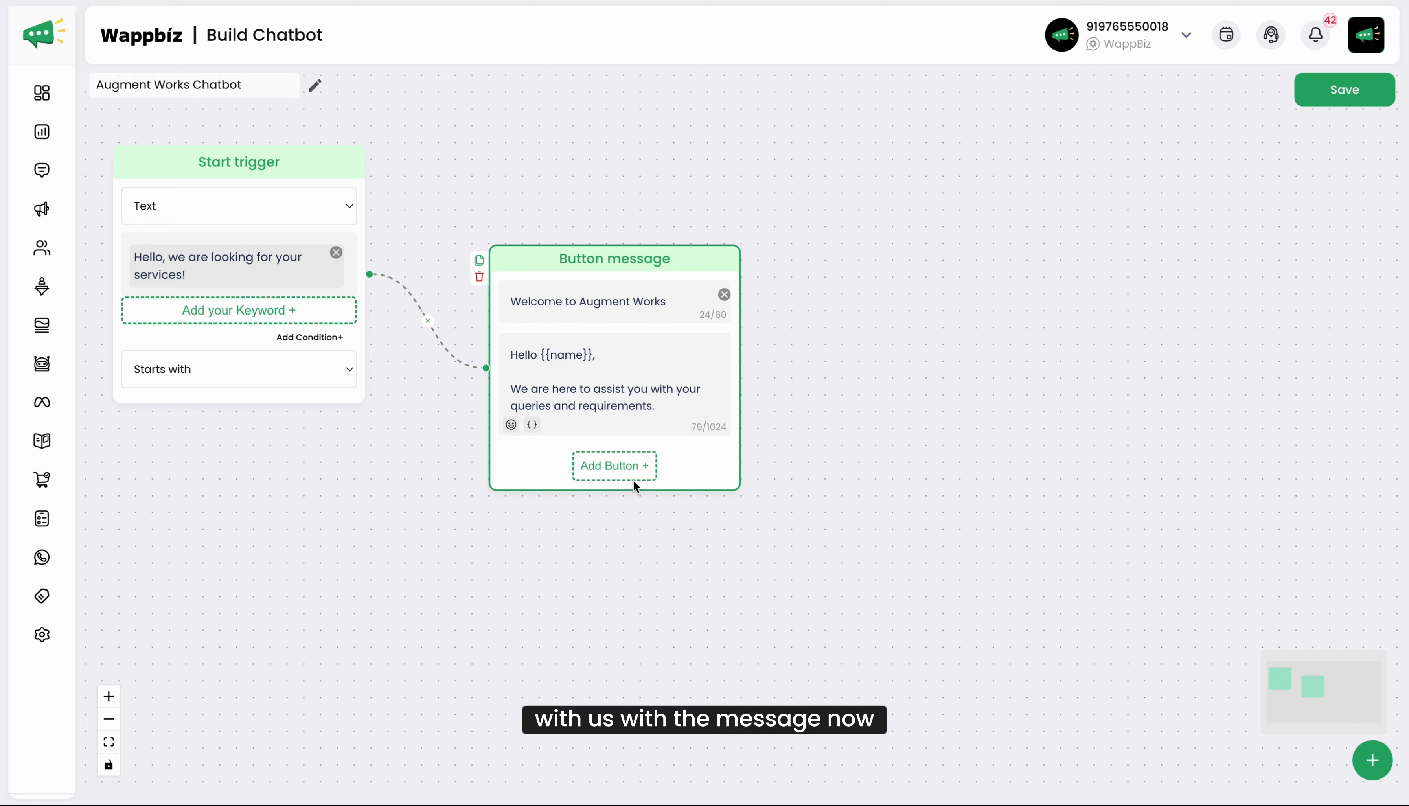
# Add two reply buttons to the welcome Button message, named "Product" and "Services".
pyautogui.click(631, 476)
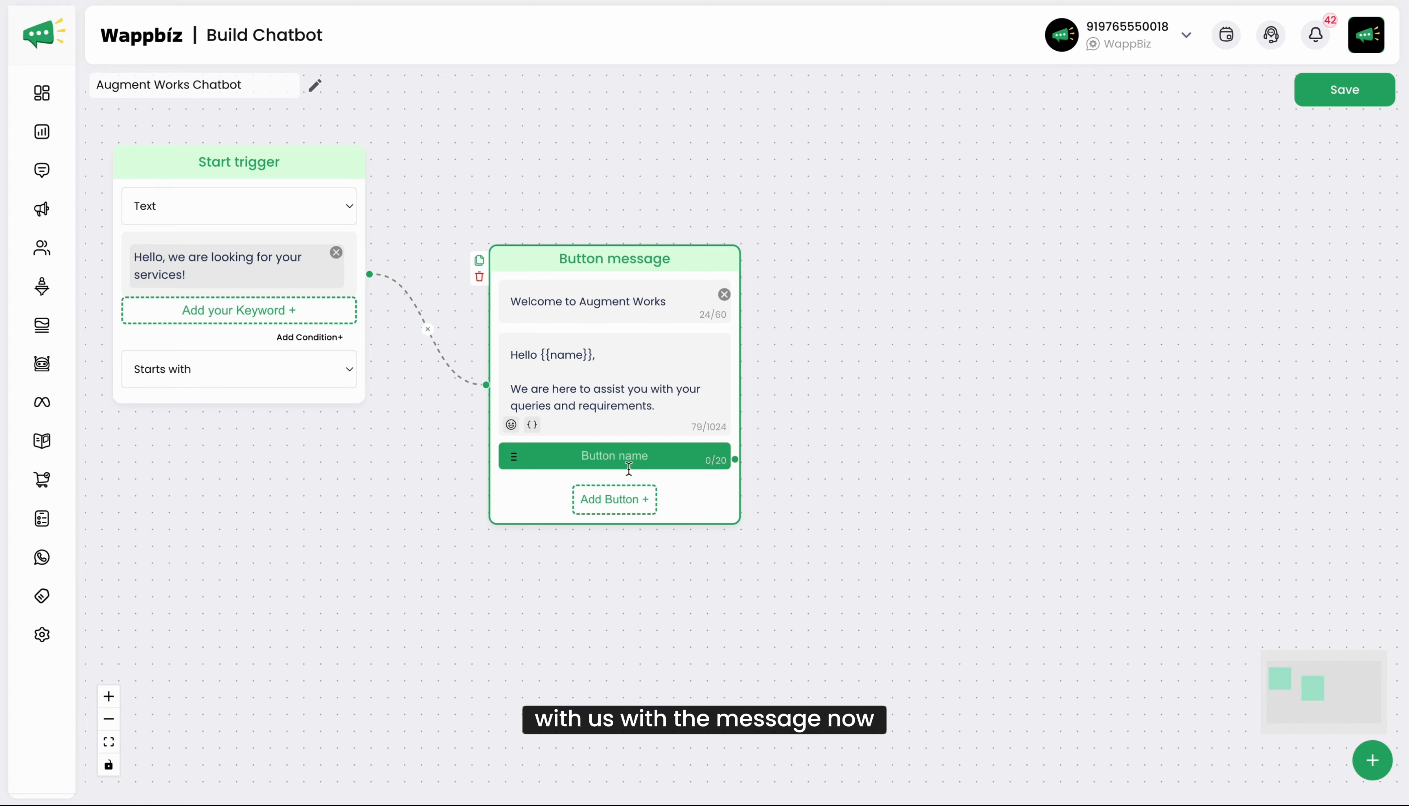
pyautogui.click(607, 457)
pyautogui.write('Product')
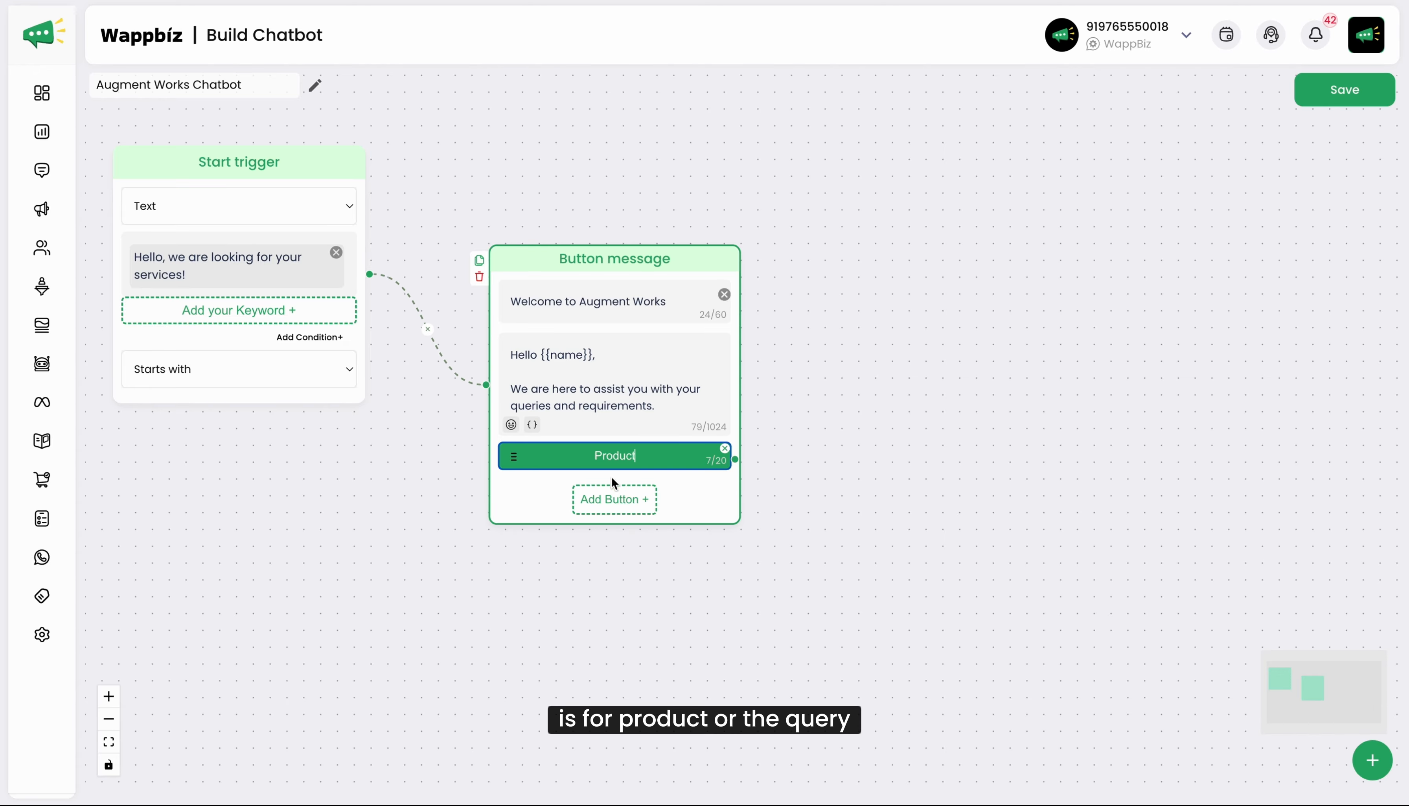
pyautogui.click(622, 491)
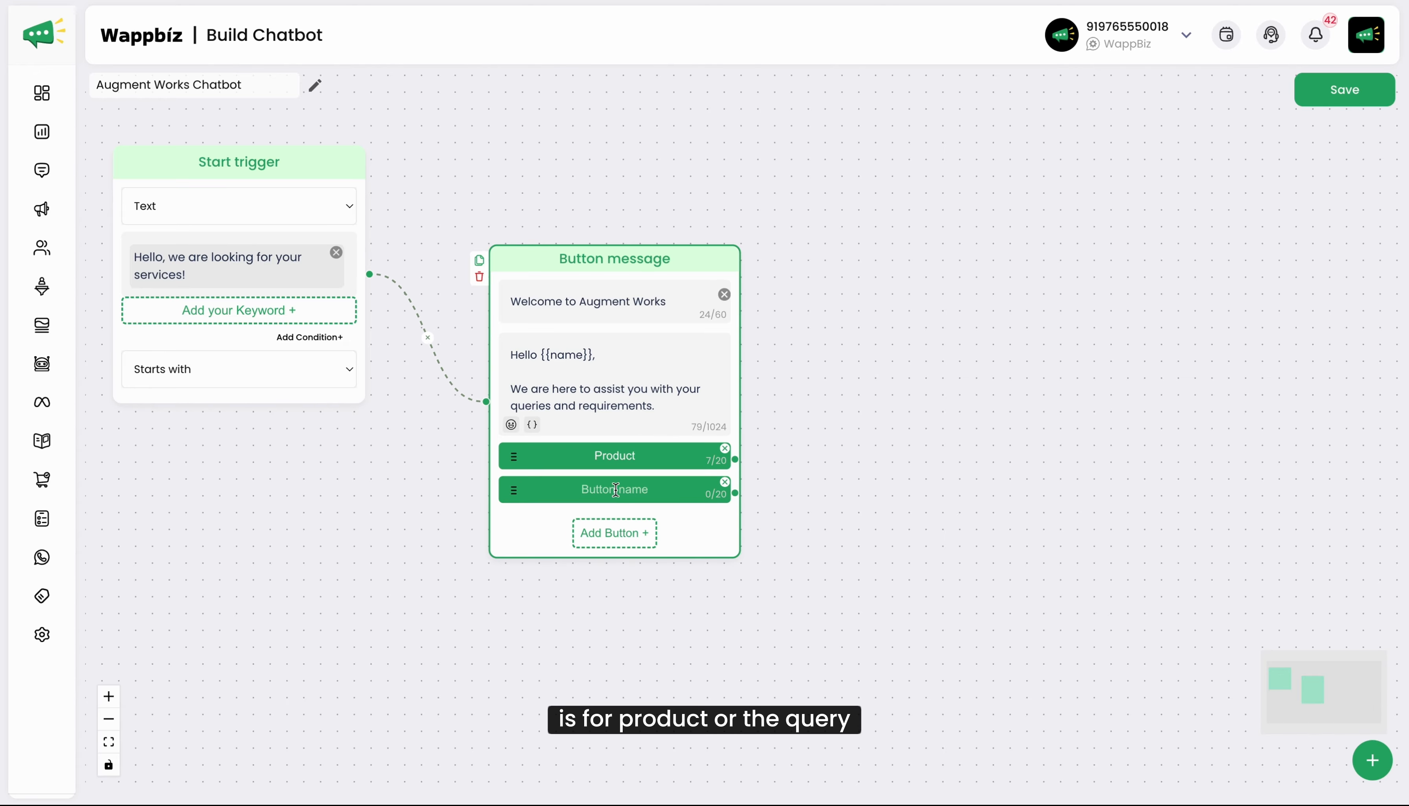
pyautogui.click(622, 490)
pyautogui.write('Se')
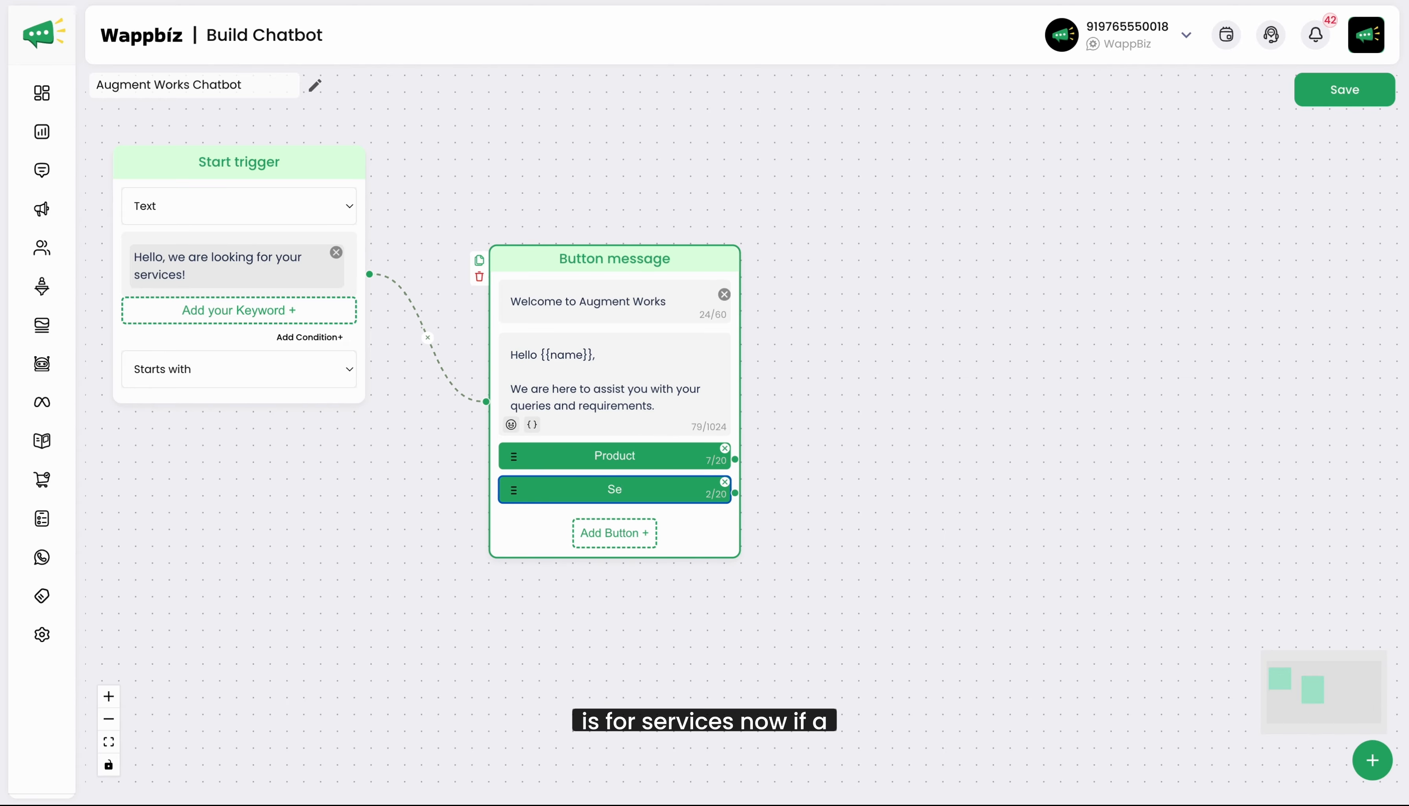
pyautogui.write('rvices')
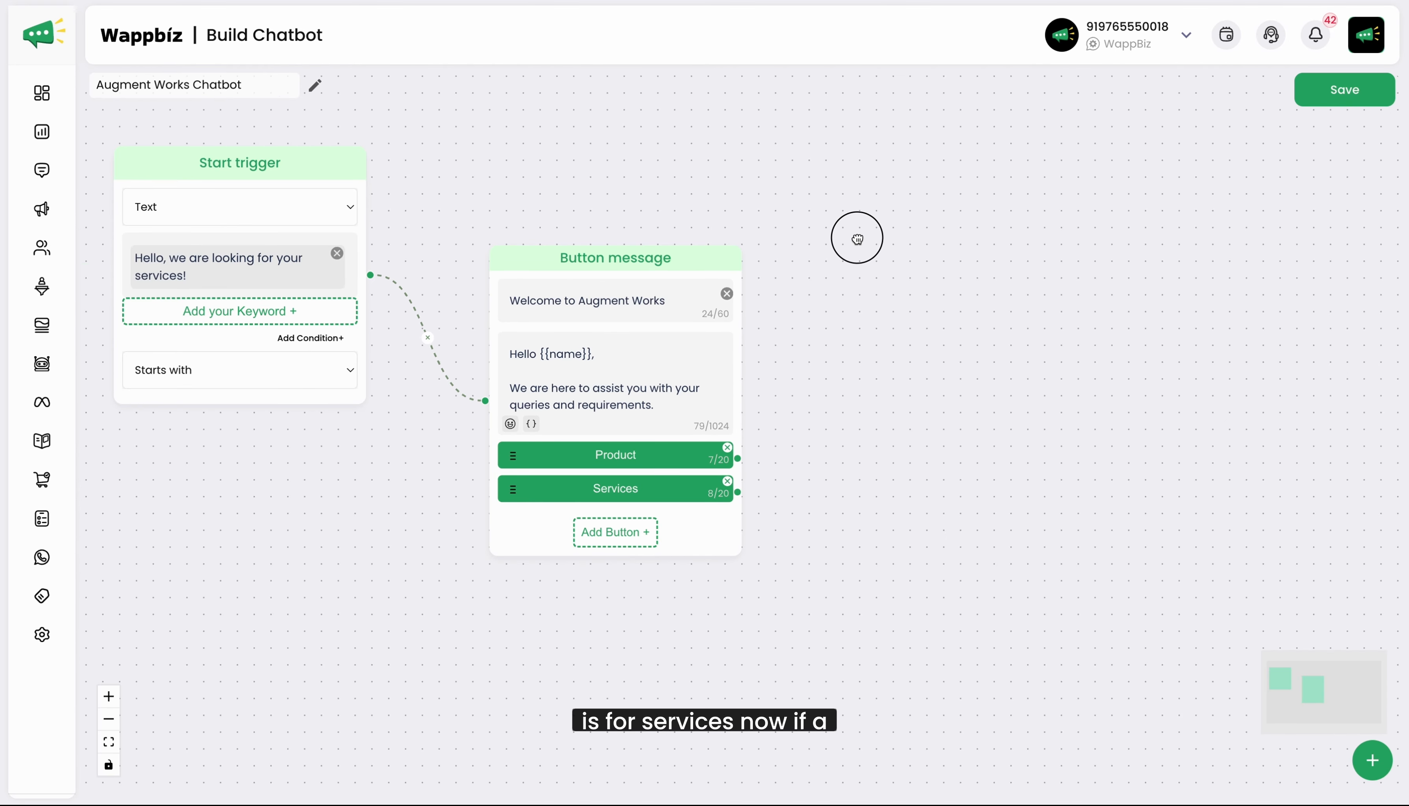
# Add a Tag action node and place it in the empty space beside the welcome Button message.
pyautogui.moveTo(855, 239); pyautogui.dragTo(658, 253)
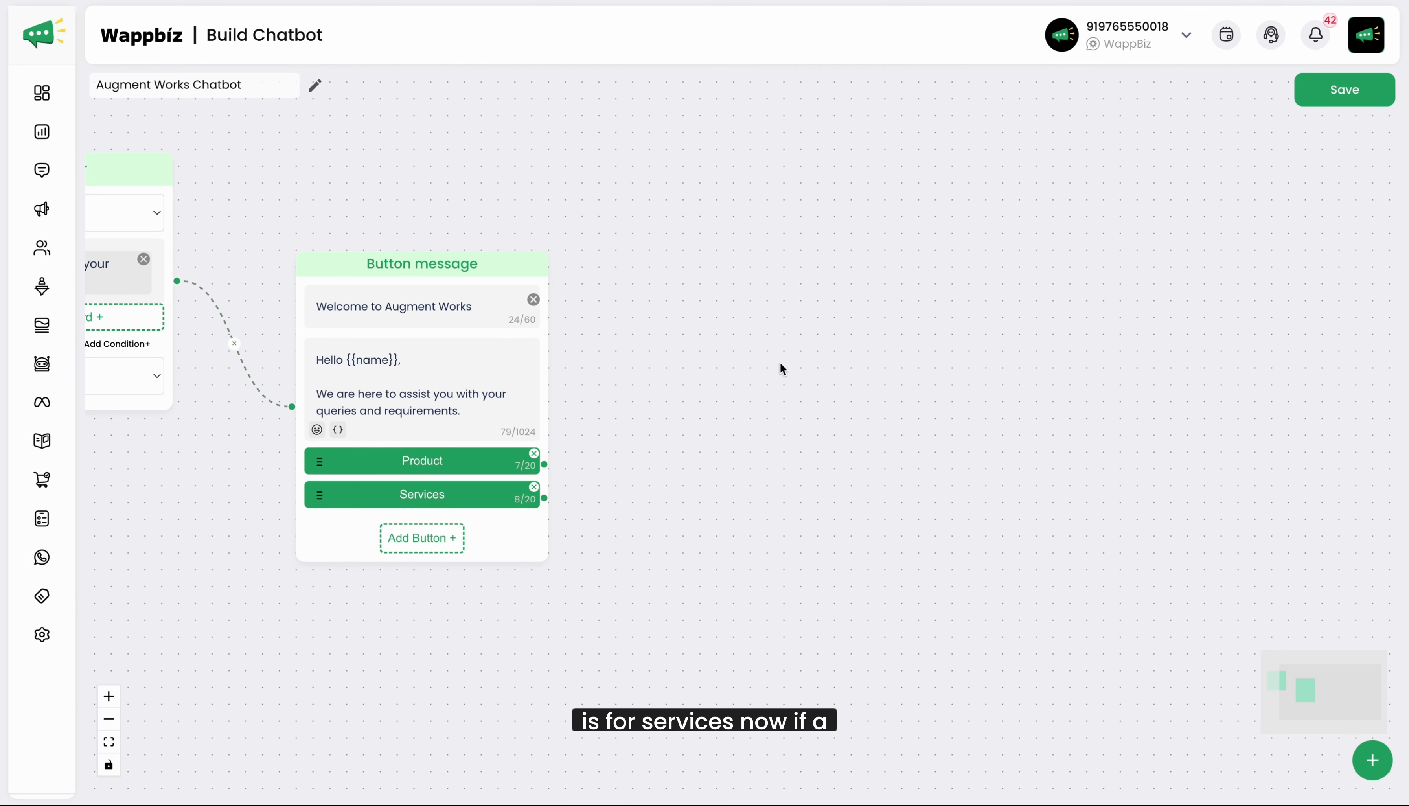
pyautogui.click(1374, 770)
pyautogui.scroll(-1, 1246, 578)
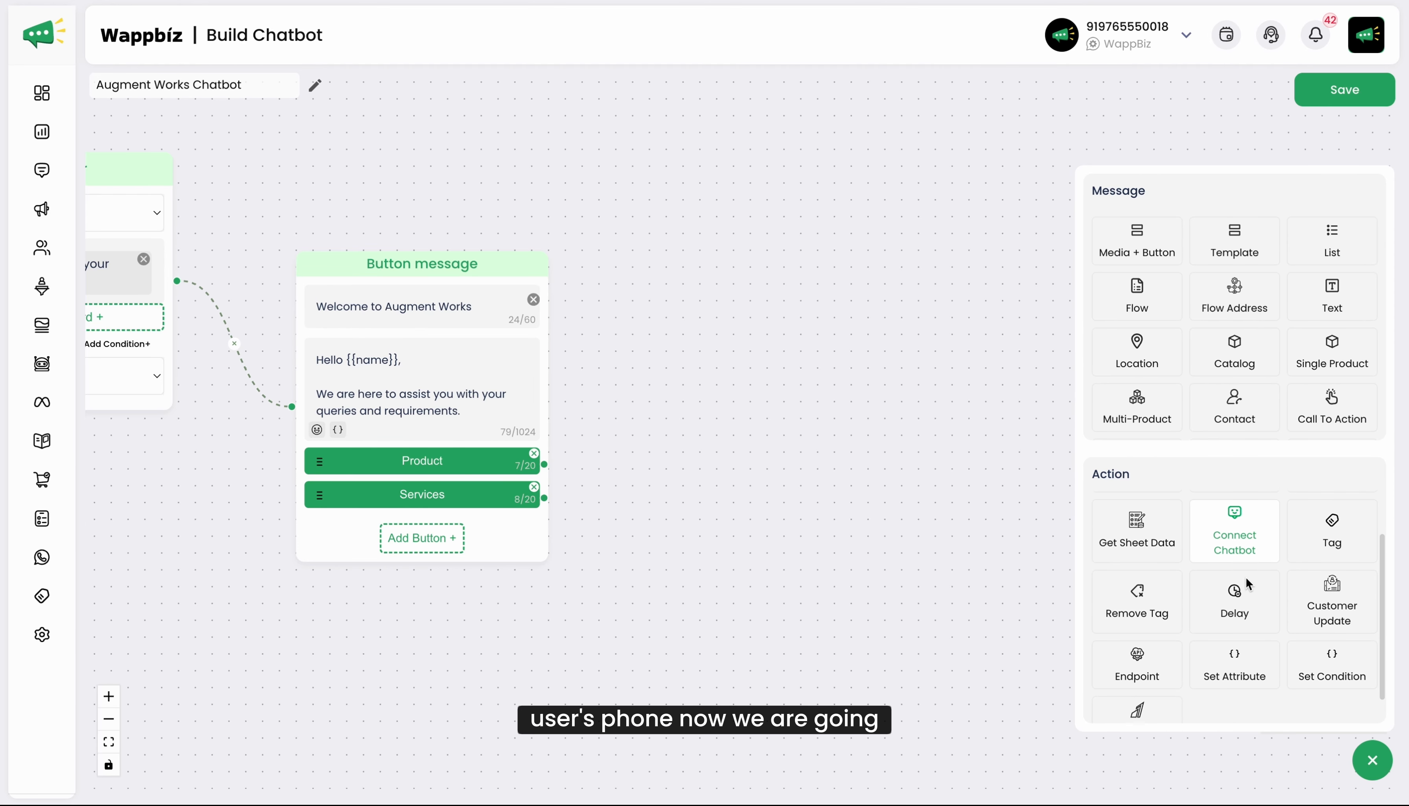
pyautogui.scroll(2, 1247, 577)
pyautogui.click(1323, 559)
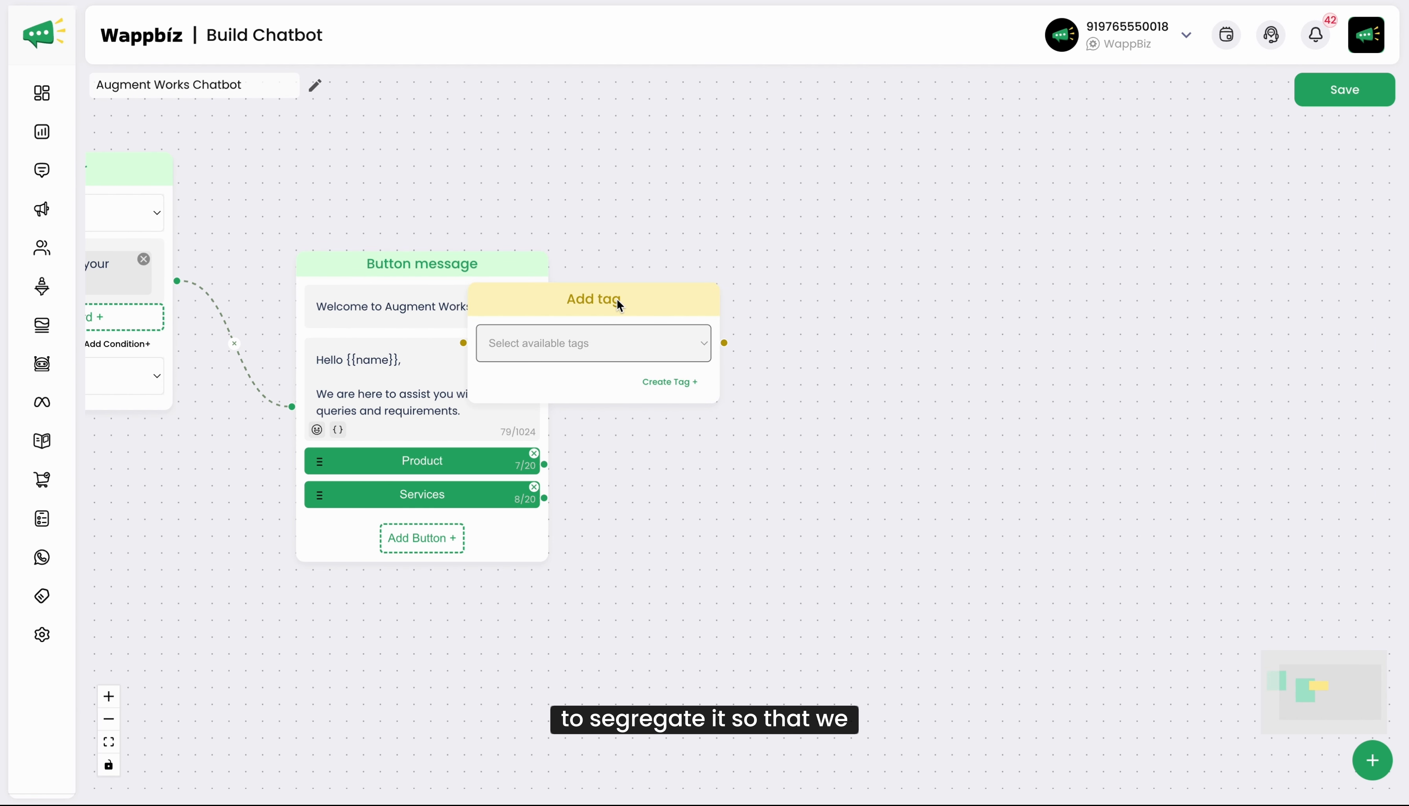
pyautogui.moveTo(617, 302); pyautogui.dragTo(808, 346)
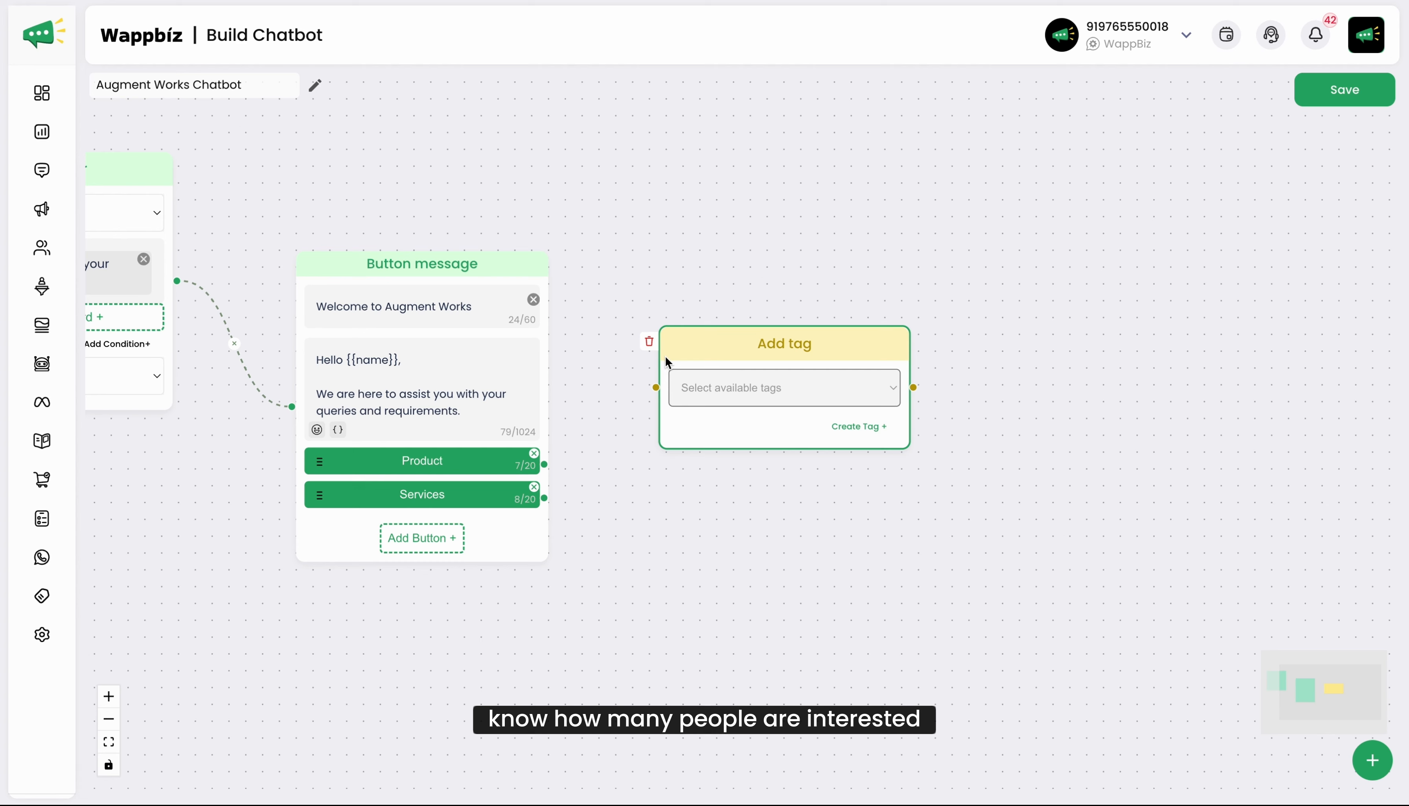
pyautogui.moveTo(720, 346); pyautogui.dragTo(709, 325)
# Define a new tag in the Add tag node named "Client interest in Product" with high priority.
pyautogui.click(845, 405)
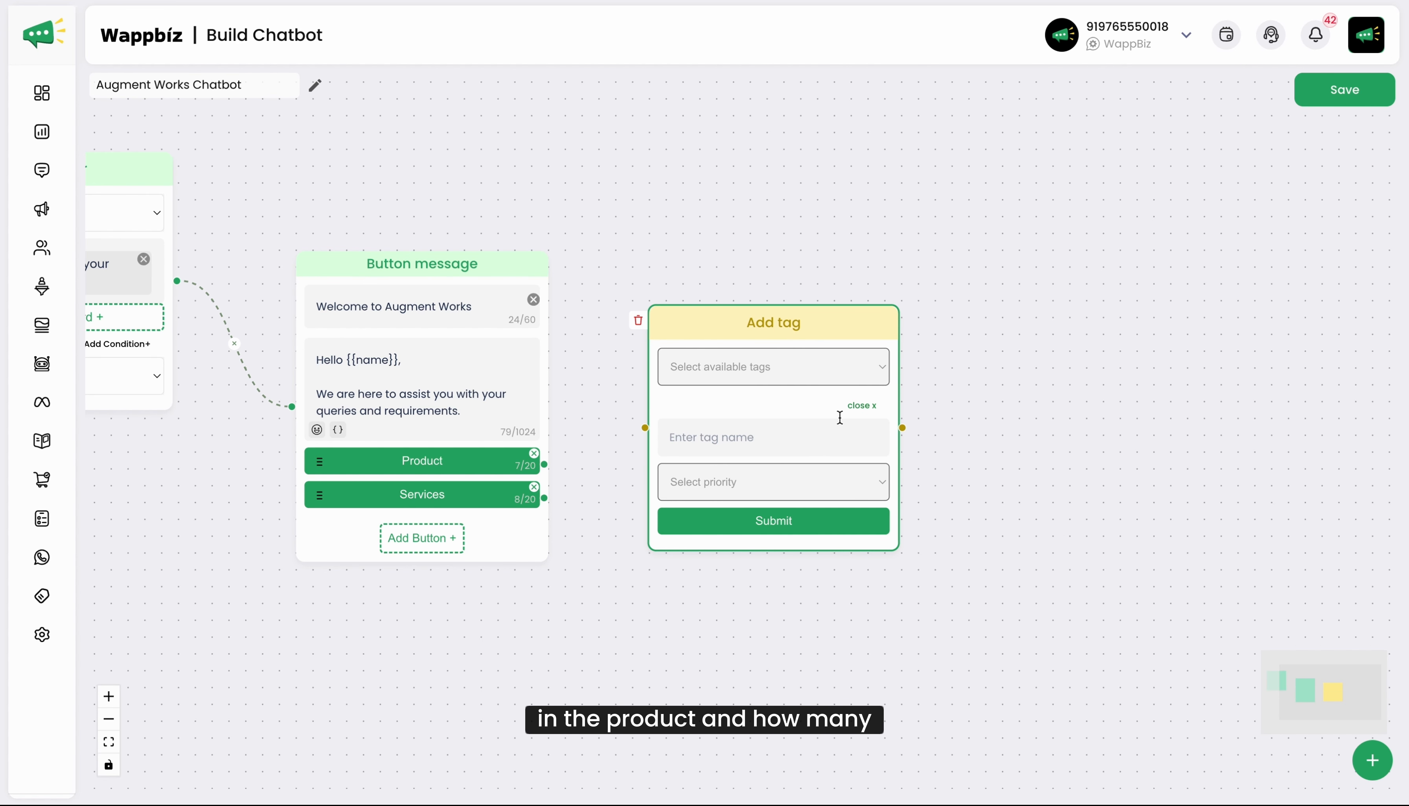
pyautogui.click(737, 452)
pyautogui.write('P')
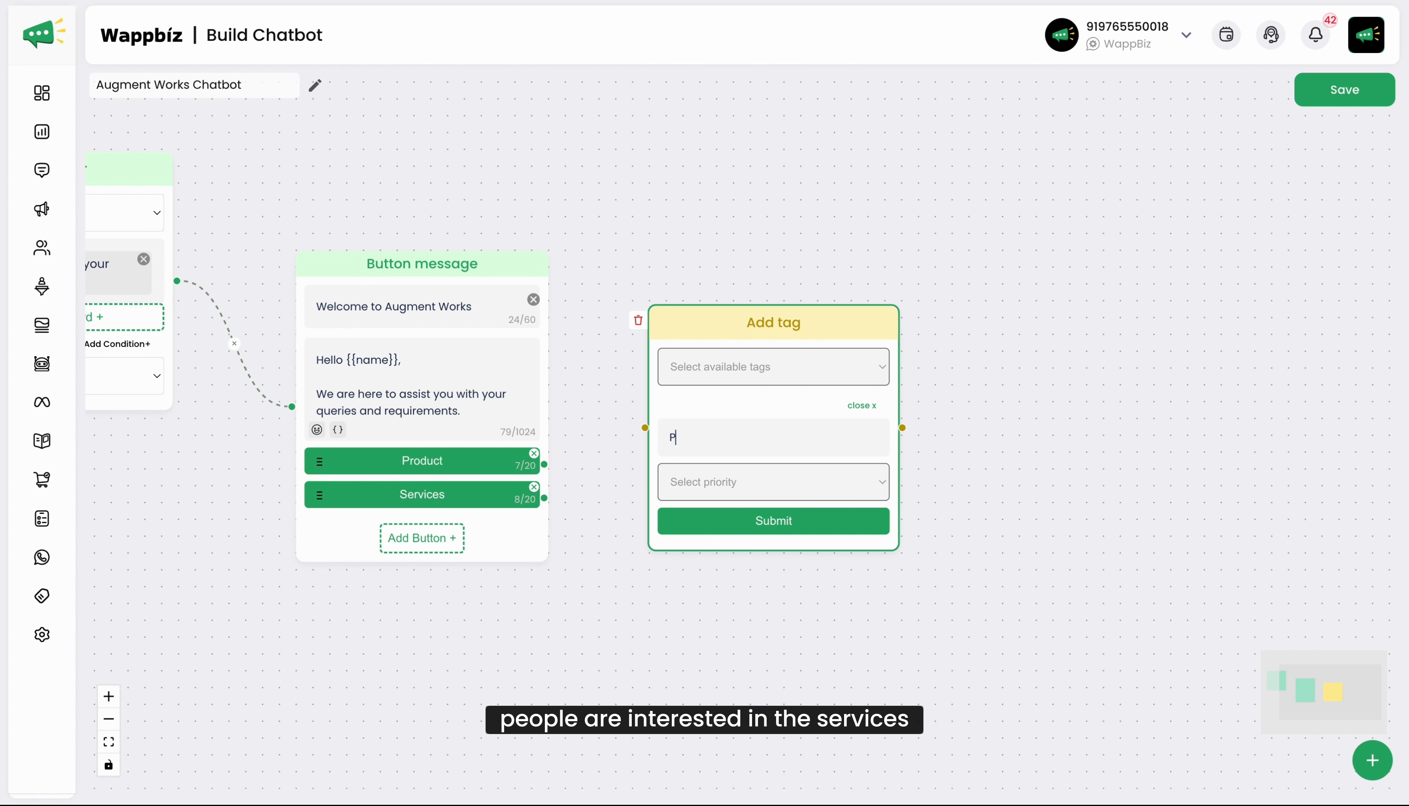
pyautogui.write('rod')
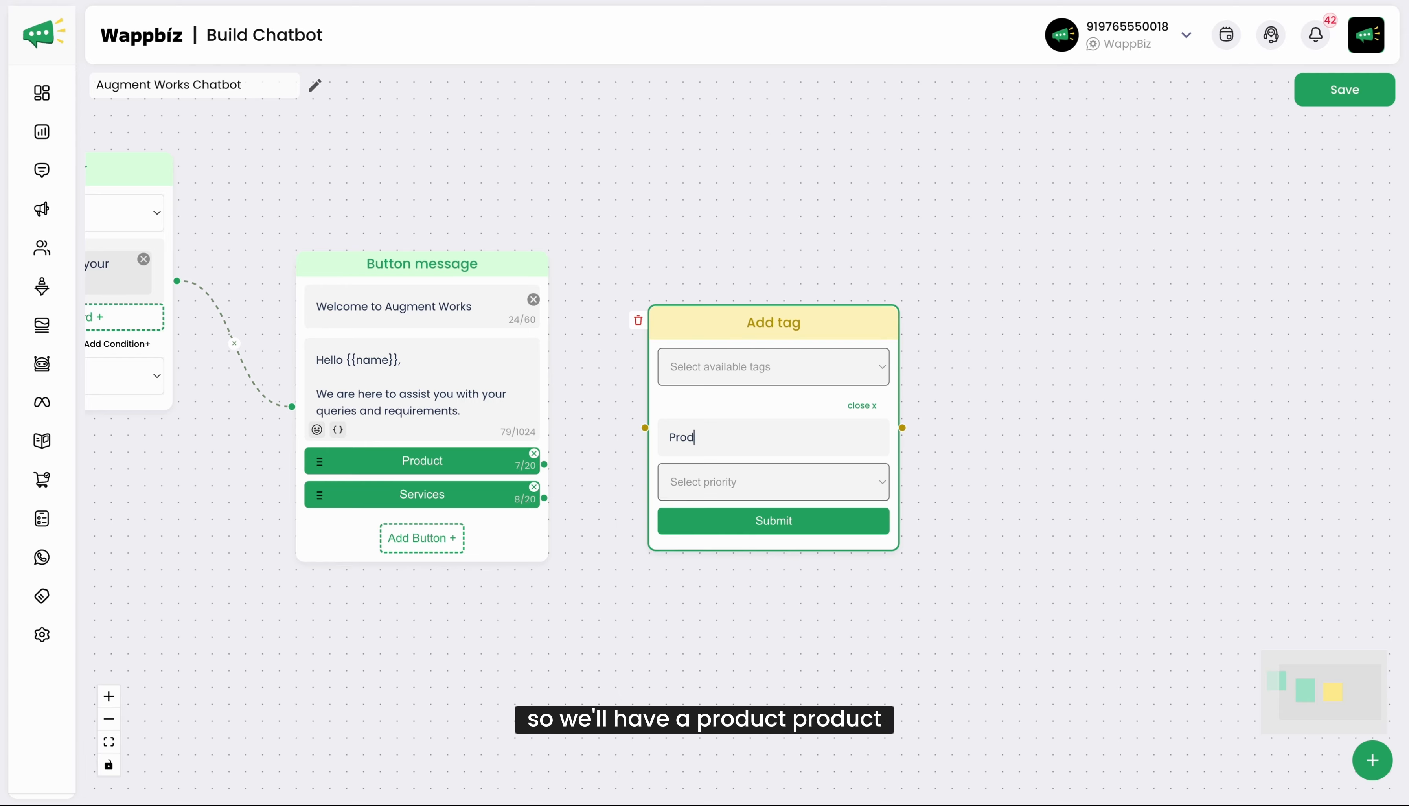
pyautogui.press('BackSpace')
pyautogui.press('BackSpace')
pyautogui.press('BackSpace')
pyautogui.press('BackSpace')
pyautogui.write('Client interest in')
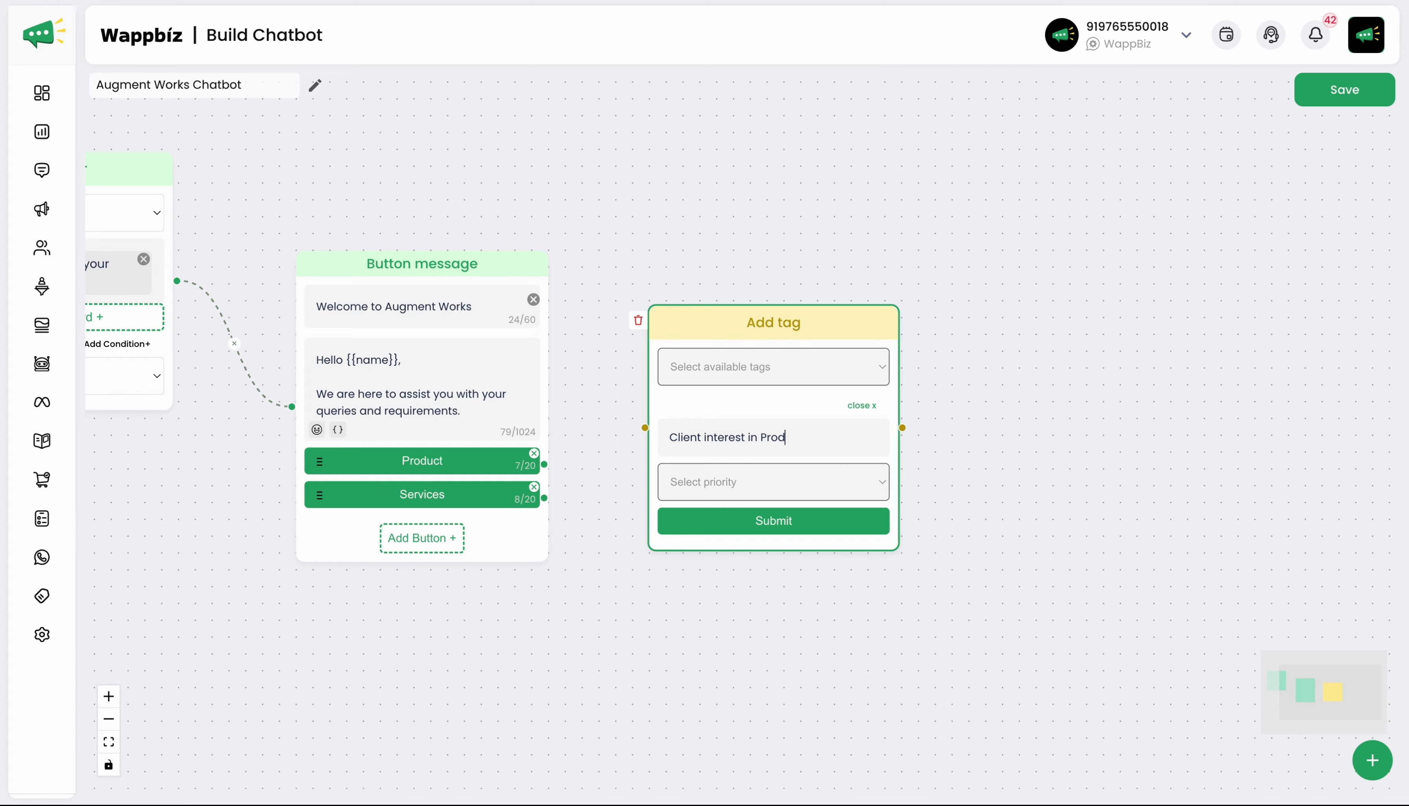
pyautogui.click(777, 479)
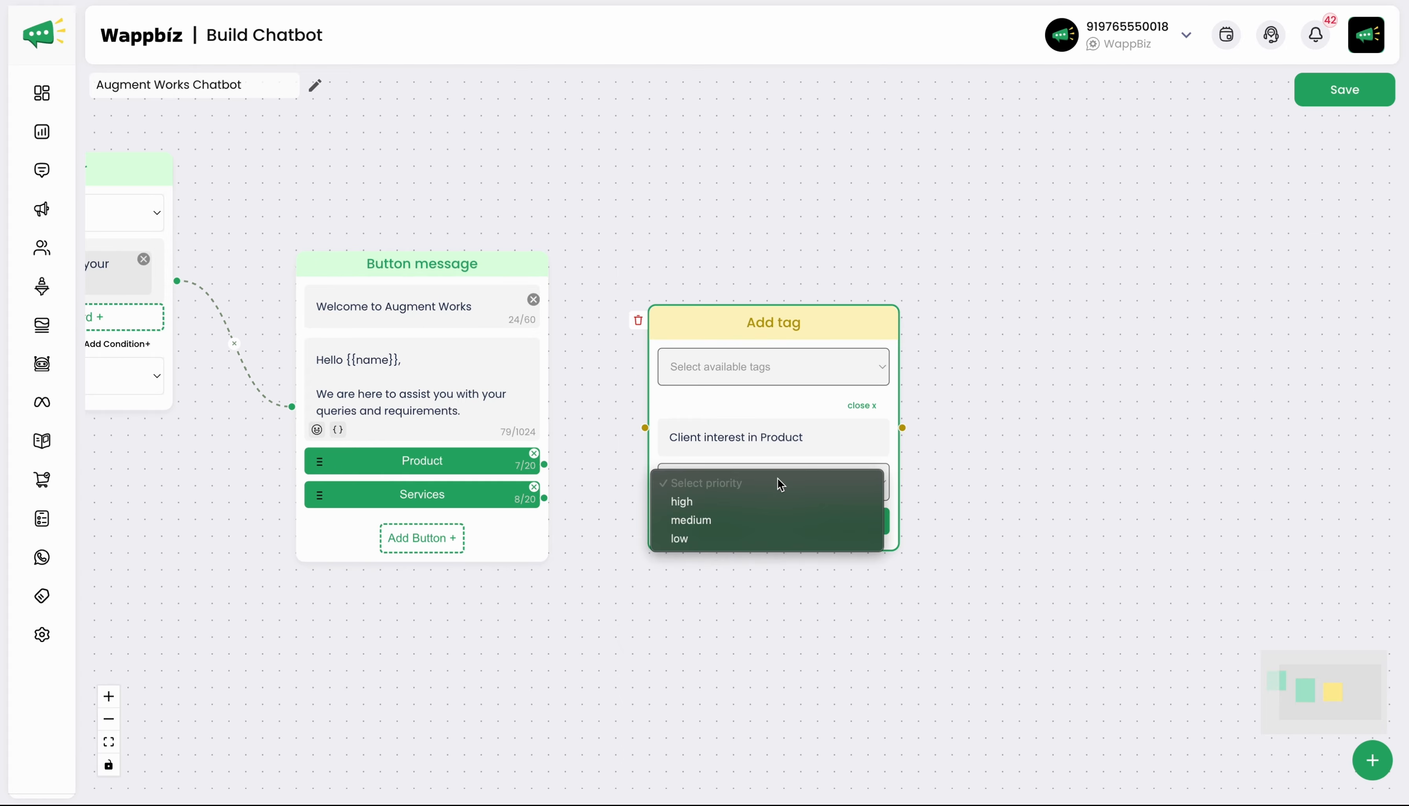
pyautogui.click(762, 502)
# Connect the Product button to the Add tag node, then submit and select the "Client interest in Product" tag in it.
pyautogui.click(740, 323)
pyautogui.moveTo(740, 324); pyautogui.dragTo(780, 191)
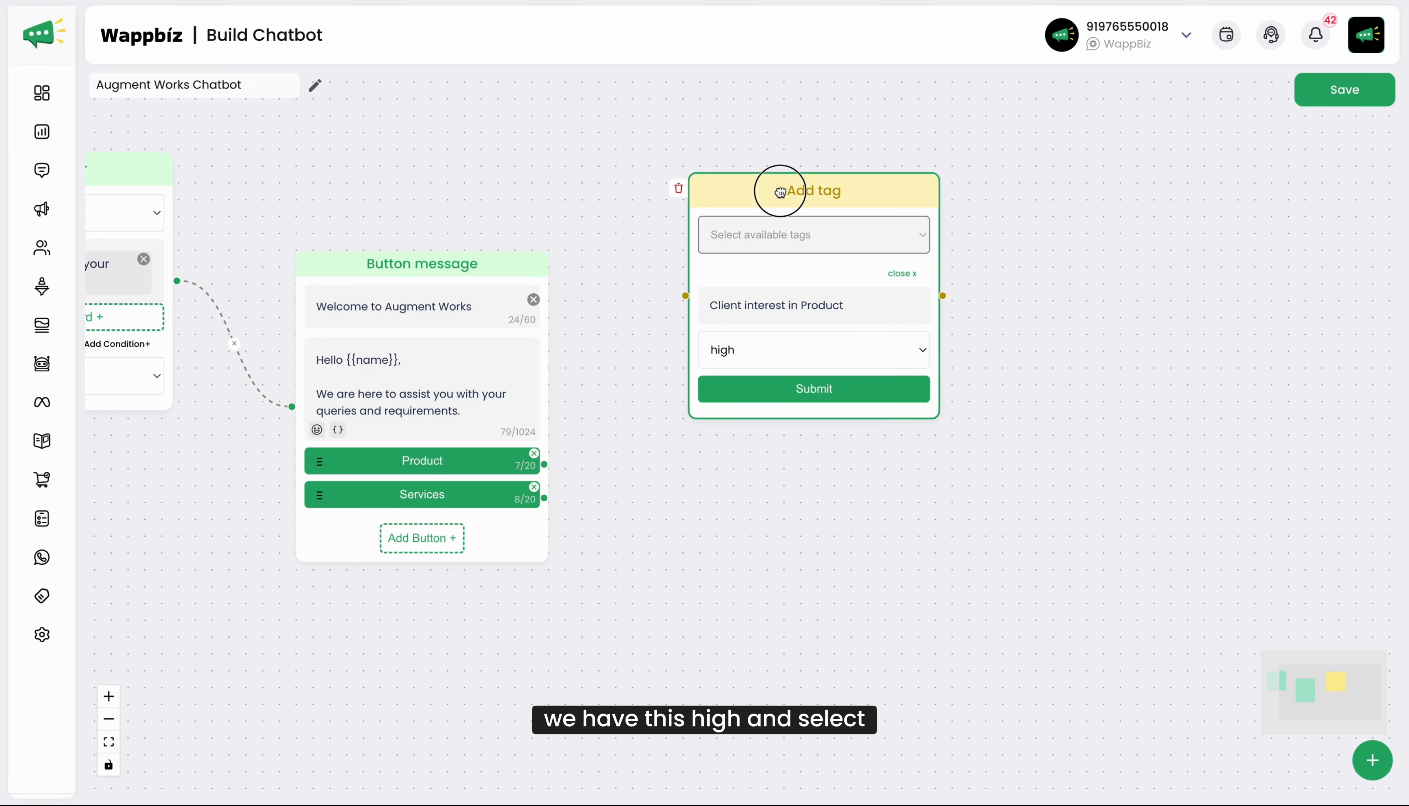
pyautogui.moveTo(546, 464); pyautogui.dragTo(684, 297)
pyautogui.click(817, 390)
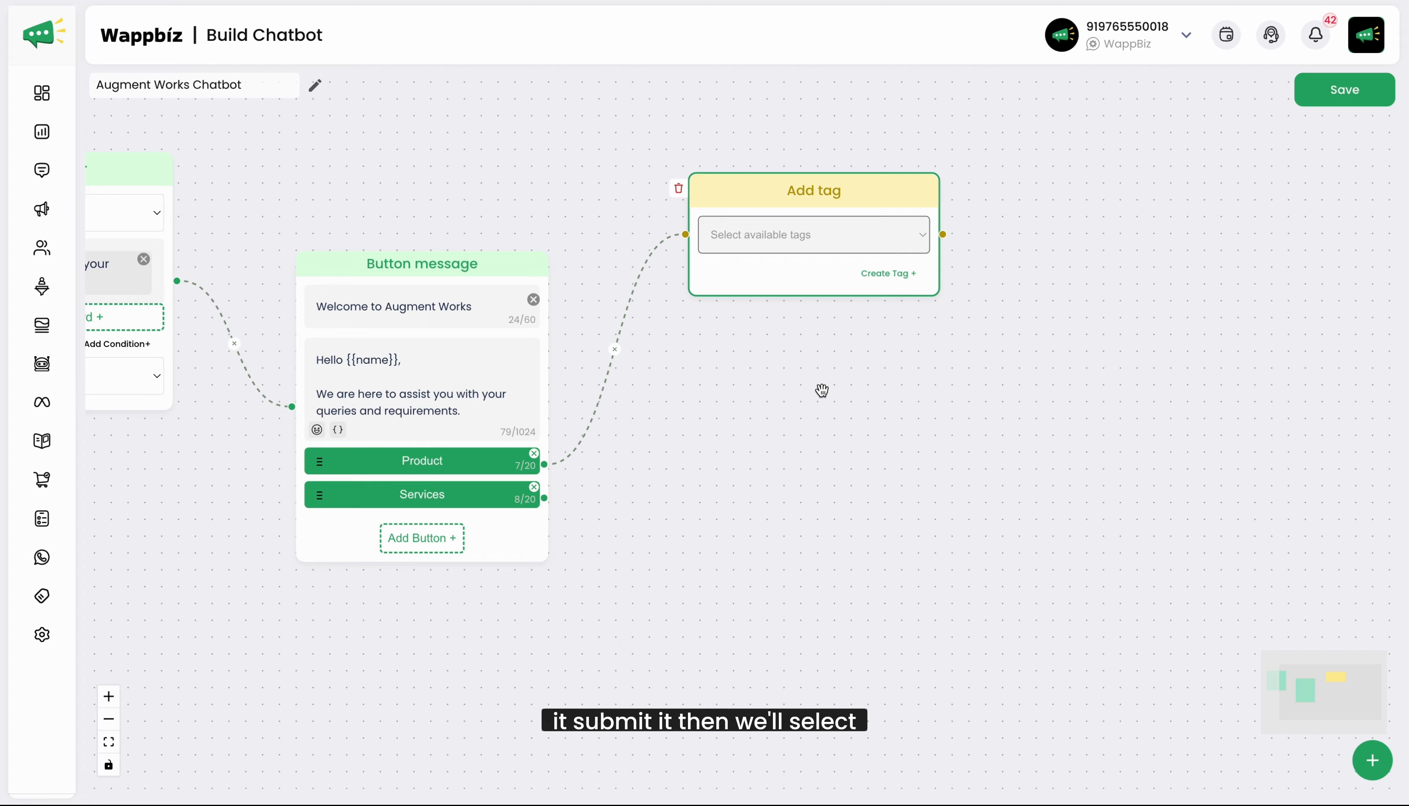
pyautogui.click(816, 221)
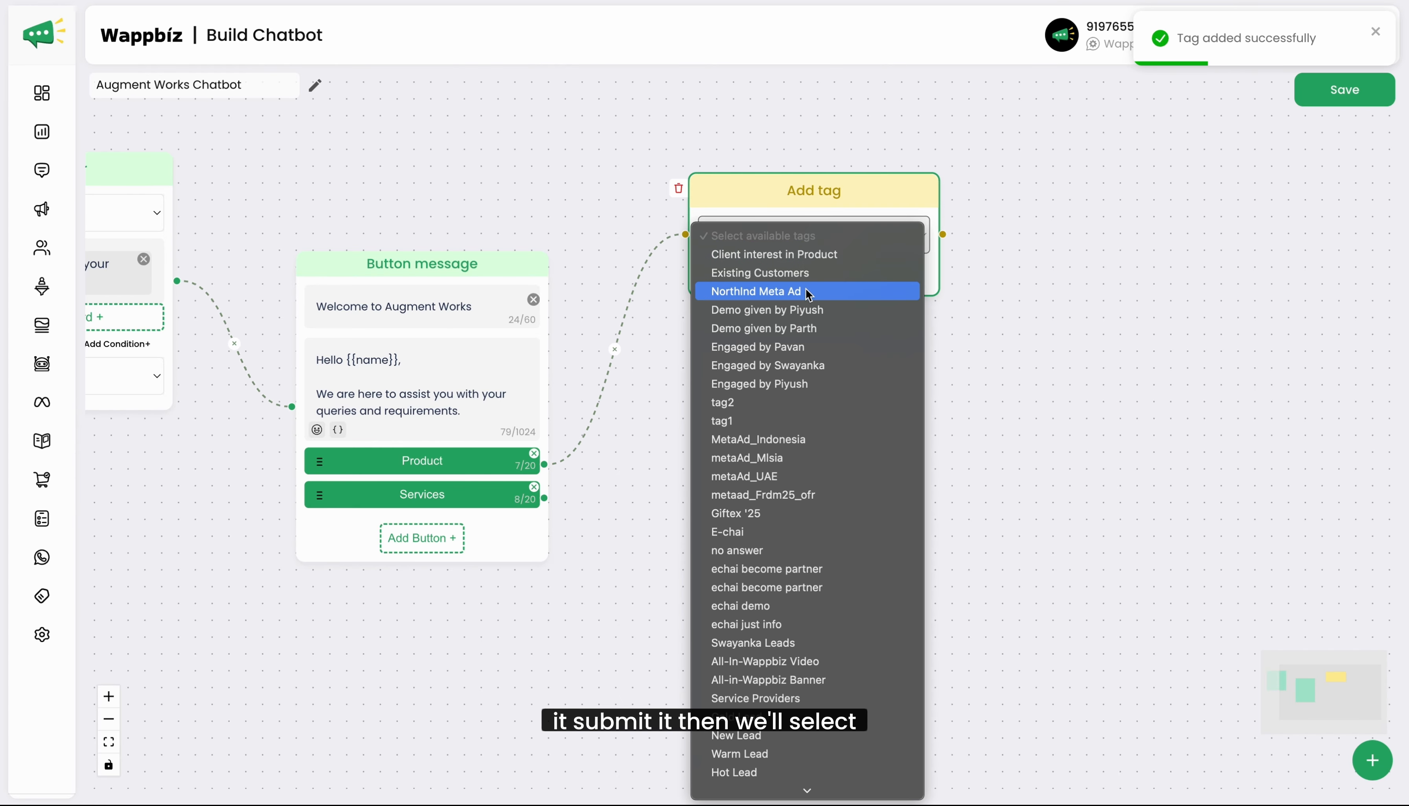
pyautogui.click(809, 254)
pyautogui.moveTo(817, 188); pyautogui.dragTo(781, 250)
# Add a second Tag action node and place it below the "Client interest in Product" tag node.
pyautogui.click(1373, 760)
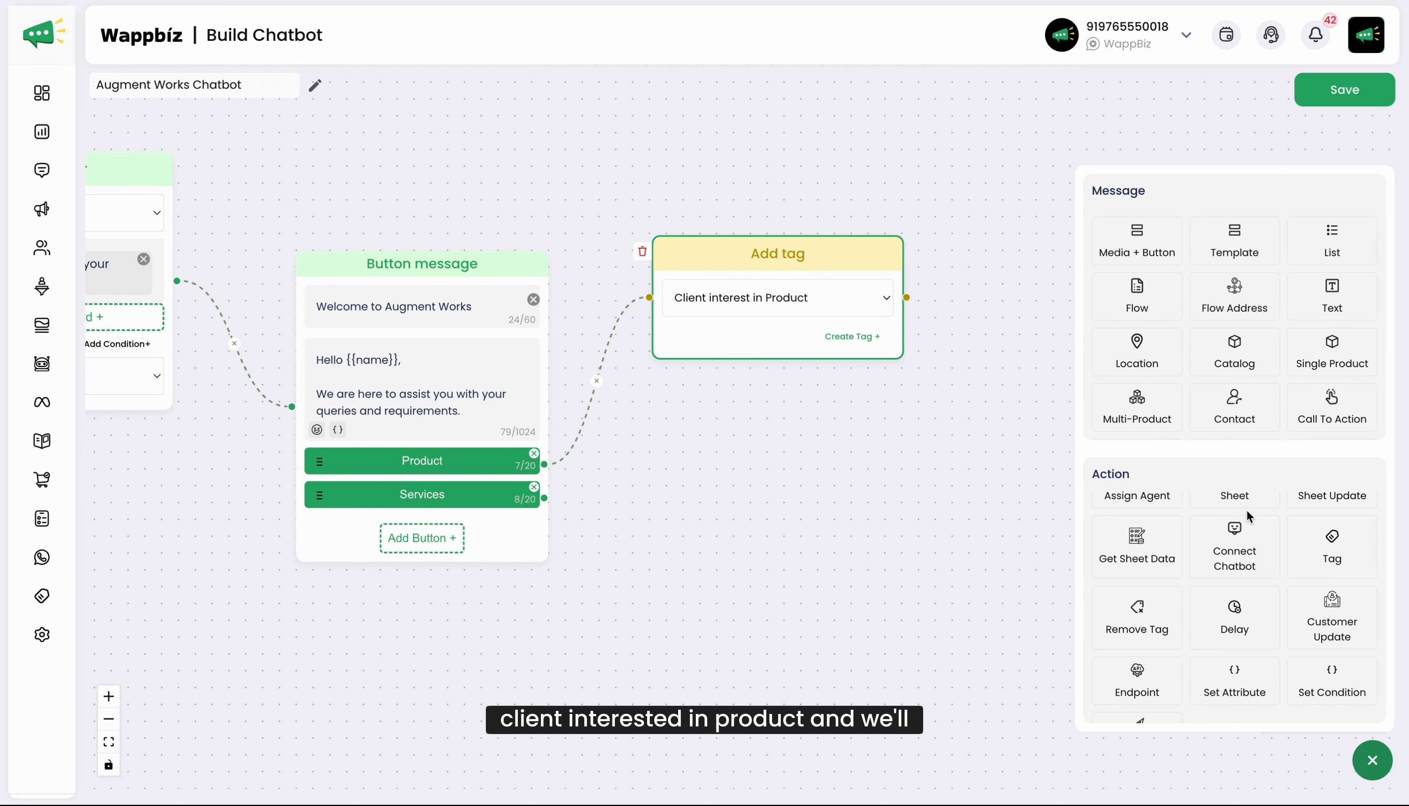
pyautogui.click(1338, 545)
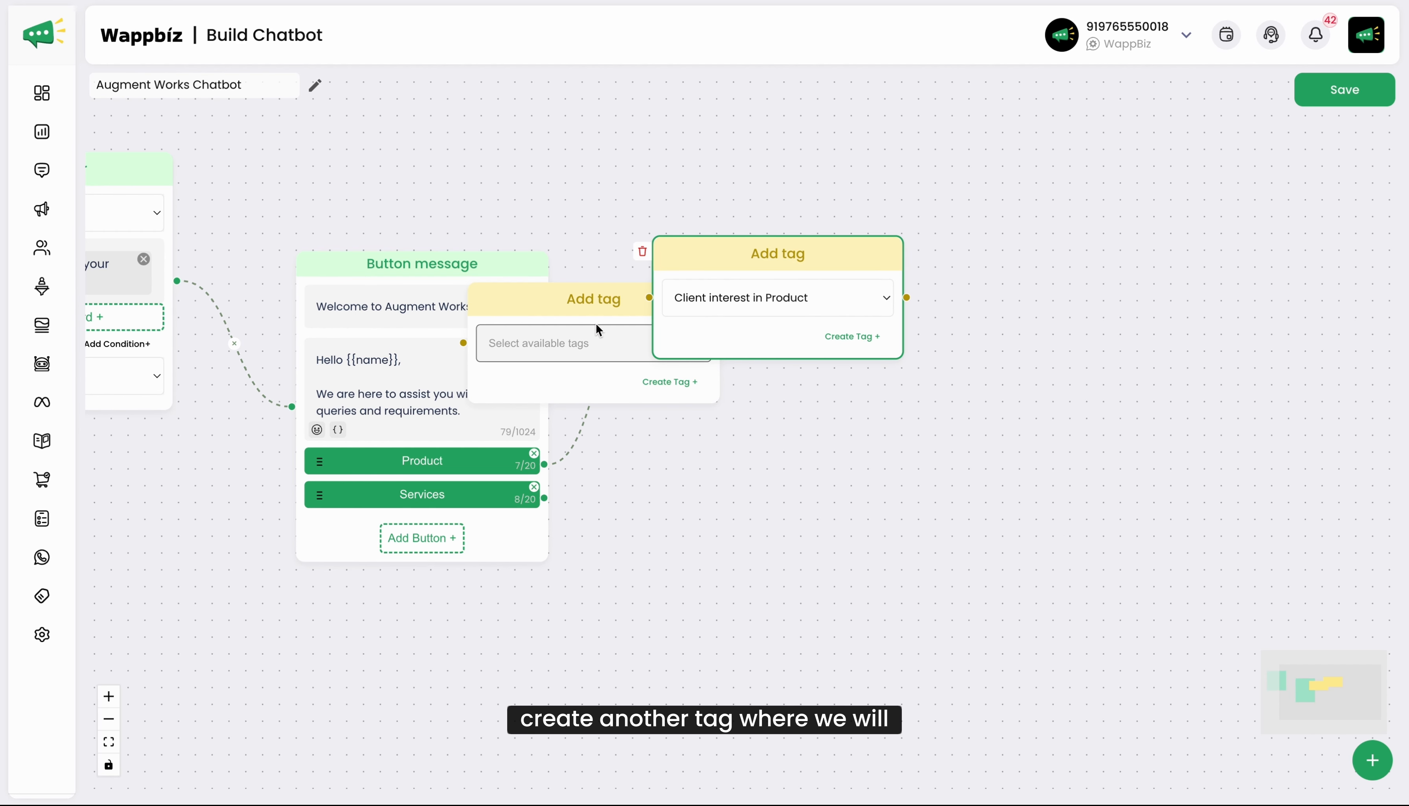
pyautogui.moveTo(594, 302); pyautogui.dragTo(783, 457)
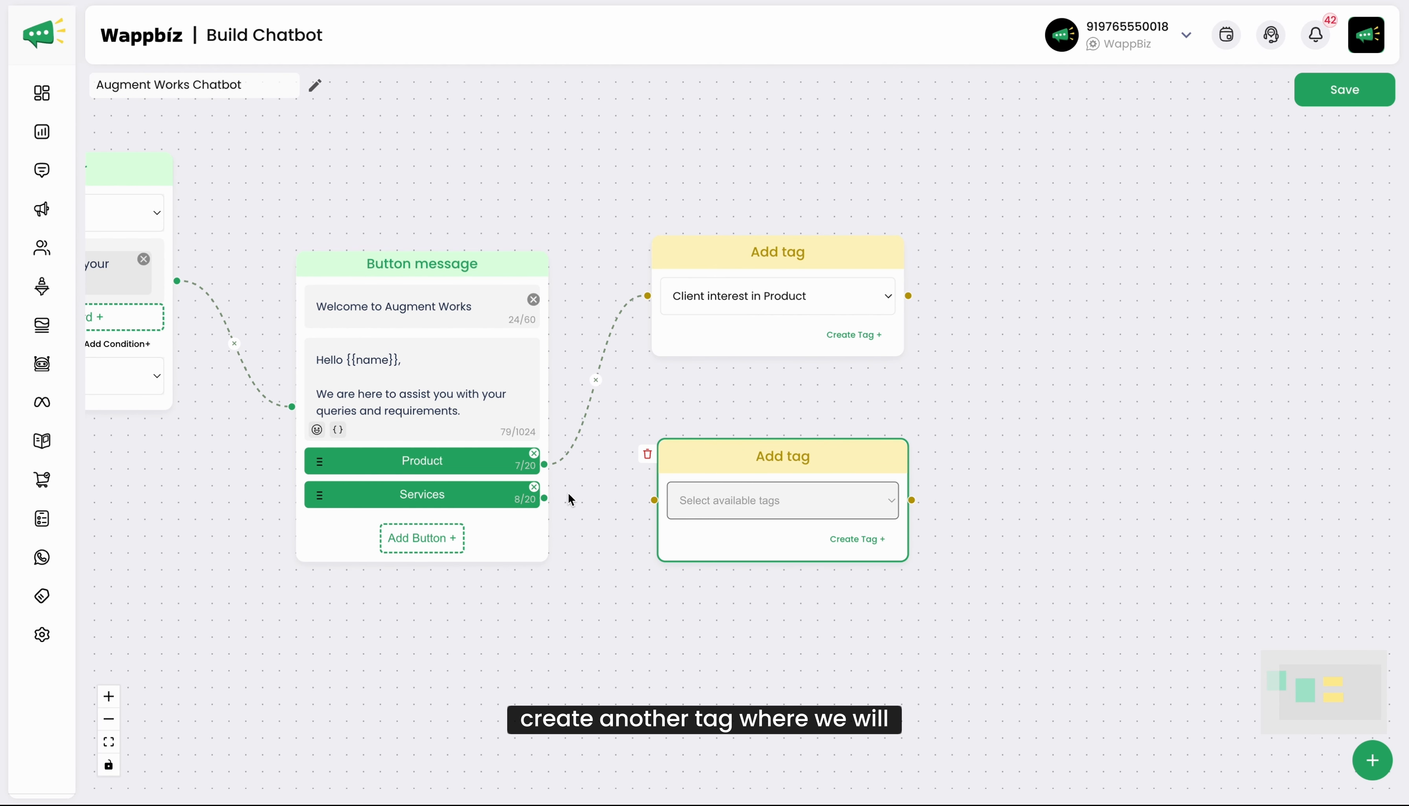
pyautogui.moveTo(846, 529); pyautogui.dragTo(850, 539)
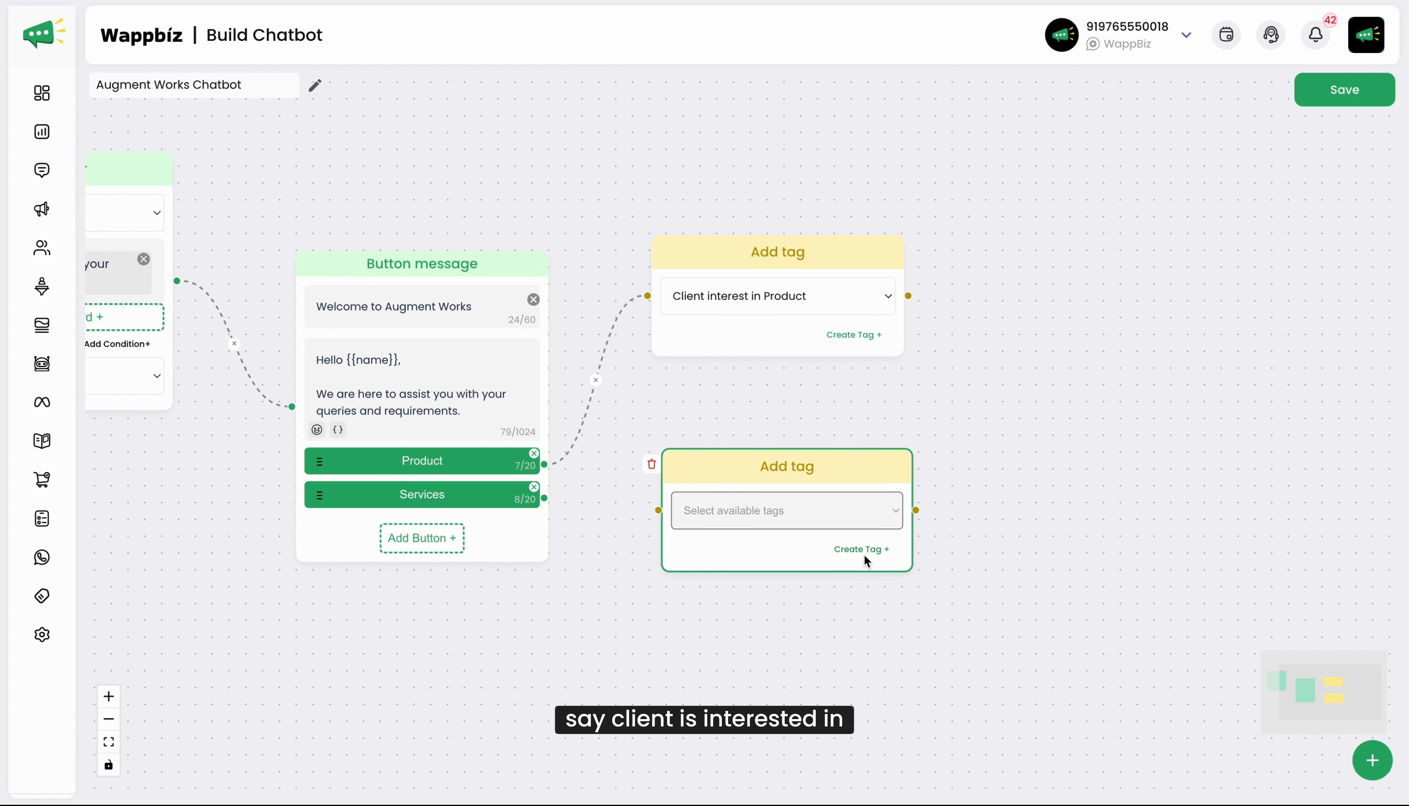
# Start creating a new tag in the second Add tag node, naming it "Client interested in Services".
pyautogui.click(864, 550)
pyautogui.click(744, 591)
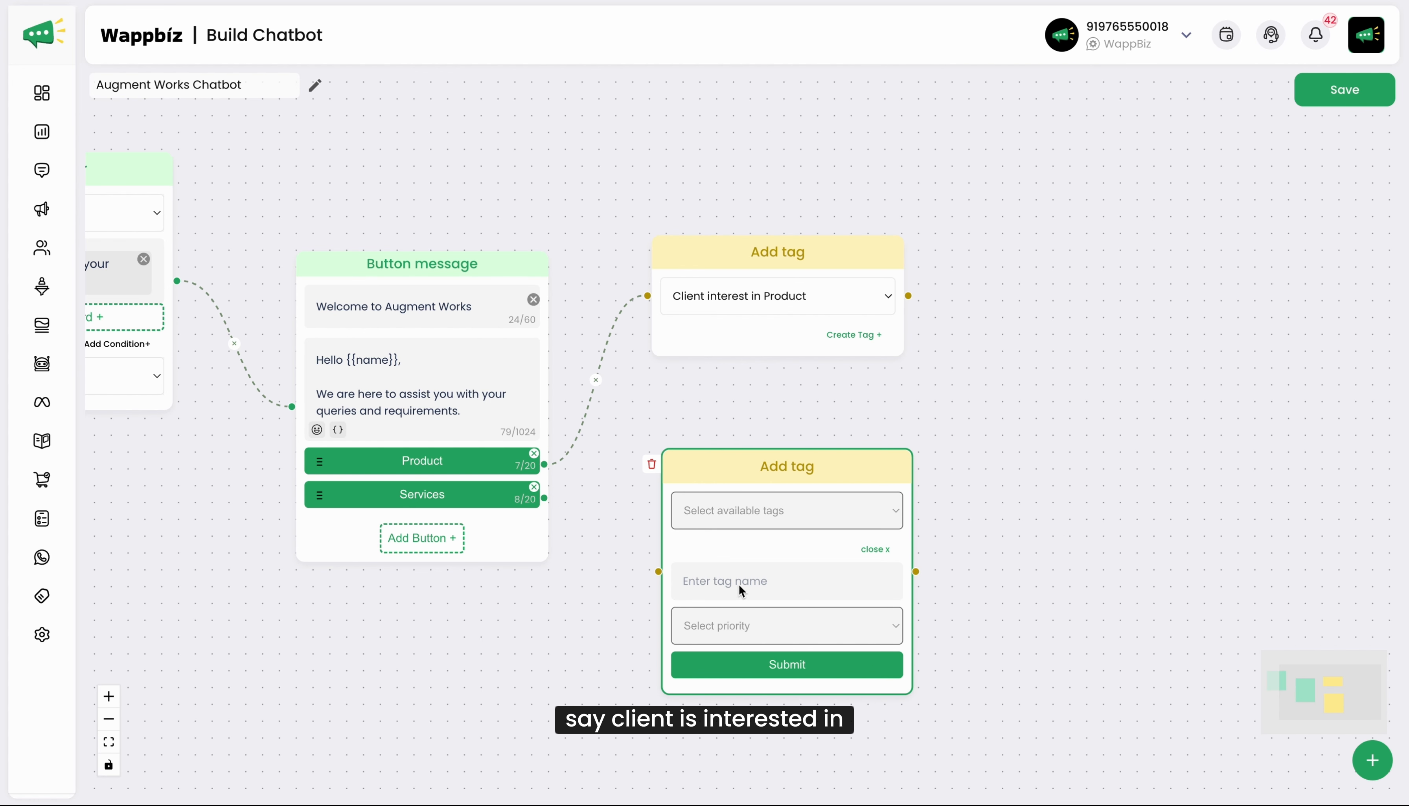
pyautogui.write('Client is')
pyautogui.press('BackSpace')
pyautogui.press('BackSpace')
pyautogui.press('BackSpace')
pyautogui.write('interested in Serv')
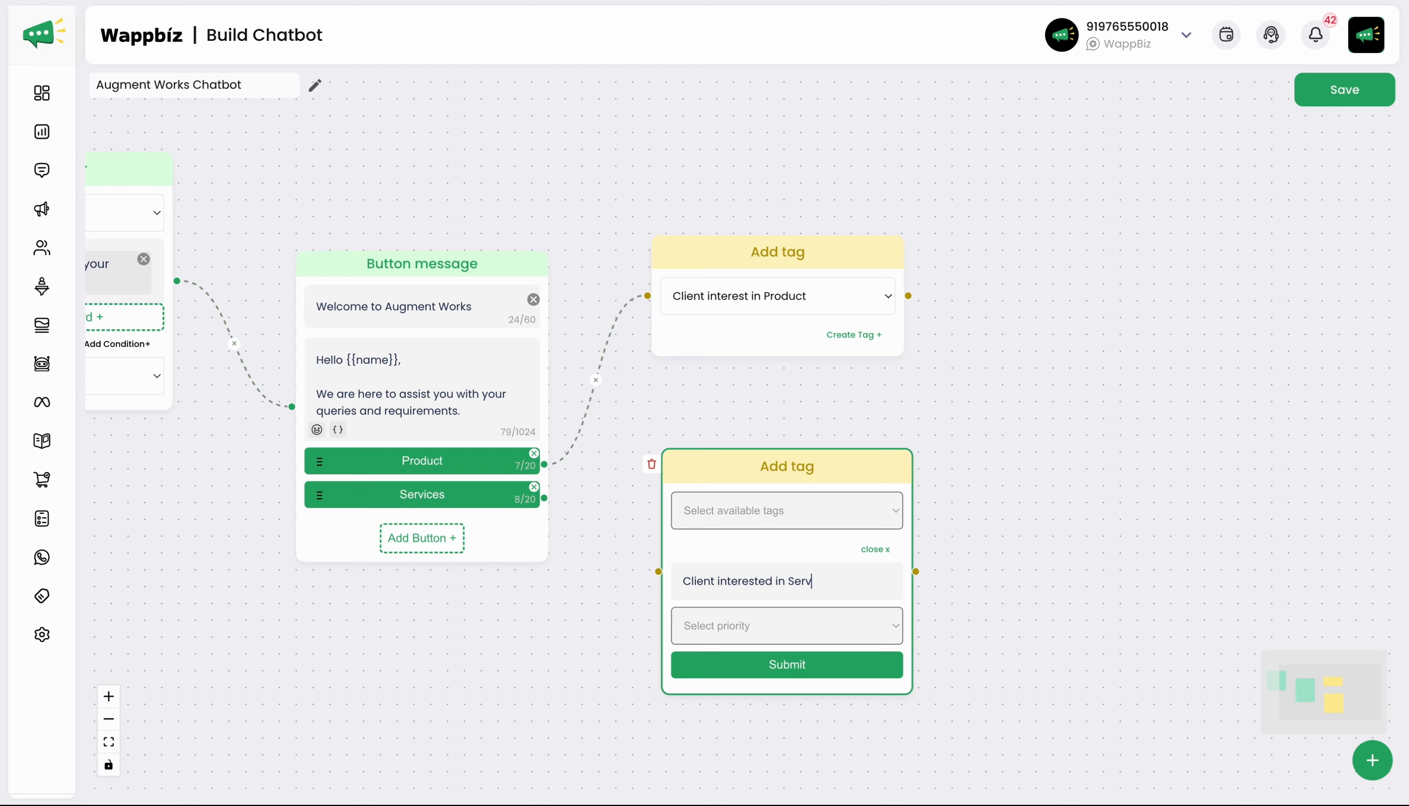
pyautogui.write('ices')
# Set the "Client interested in Services" tag's priority to high and submit the tag.
pyautogui.click(827, 626)
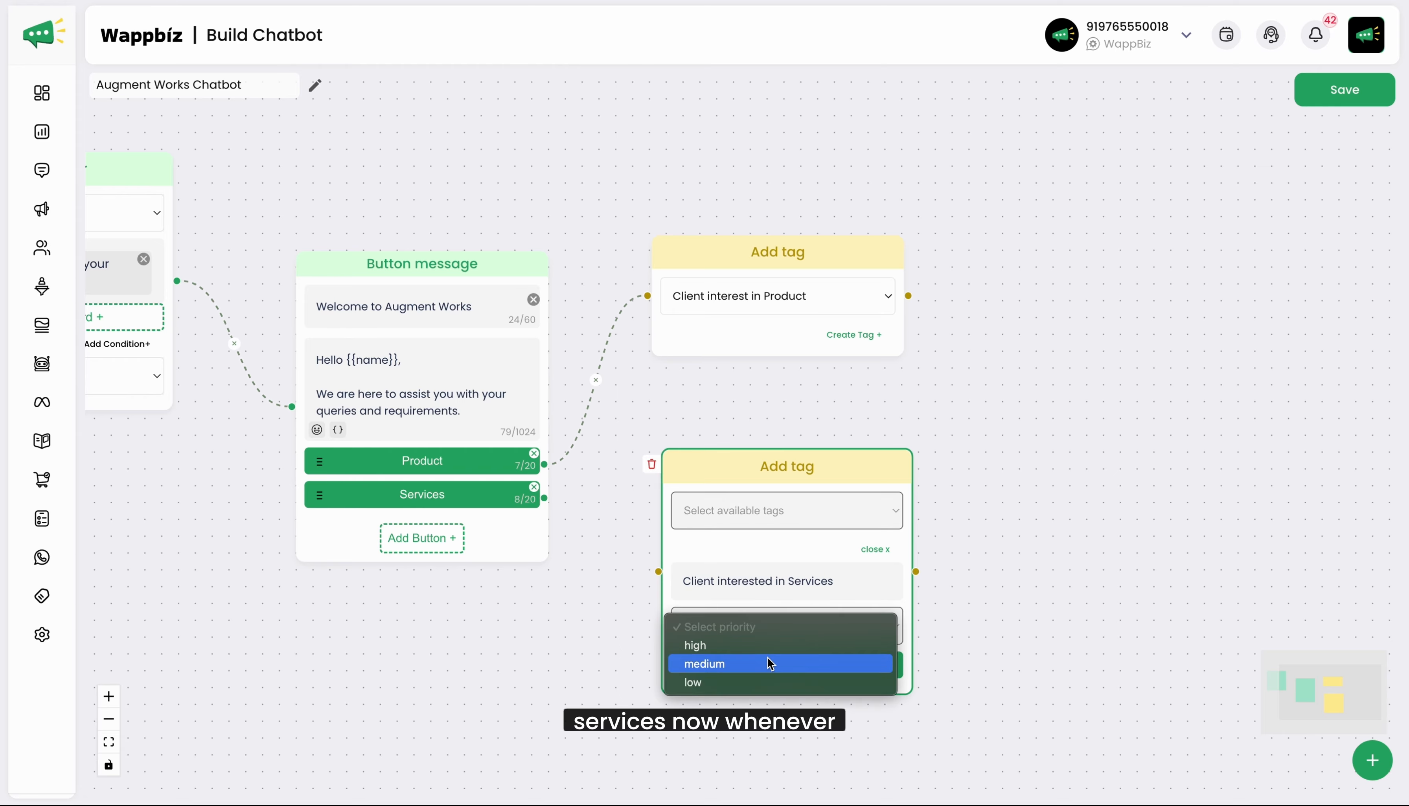
pyautogui.click(768, 660)
pyautogui.click(785, 624)
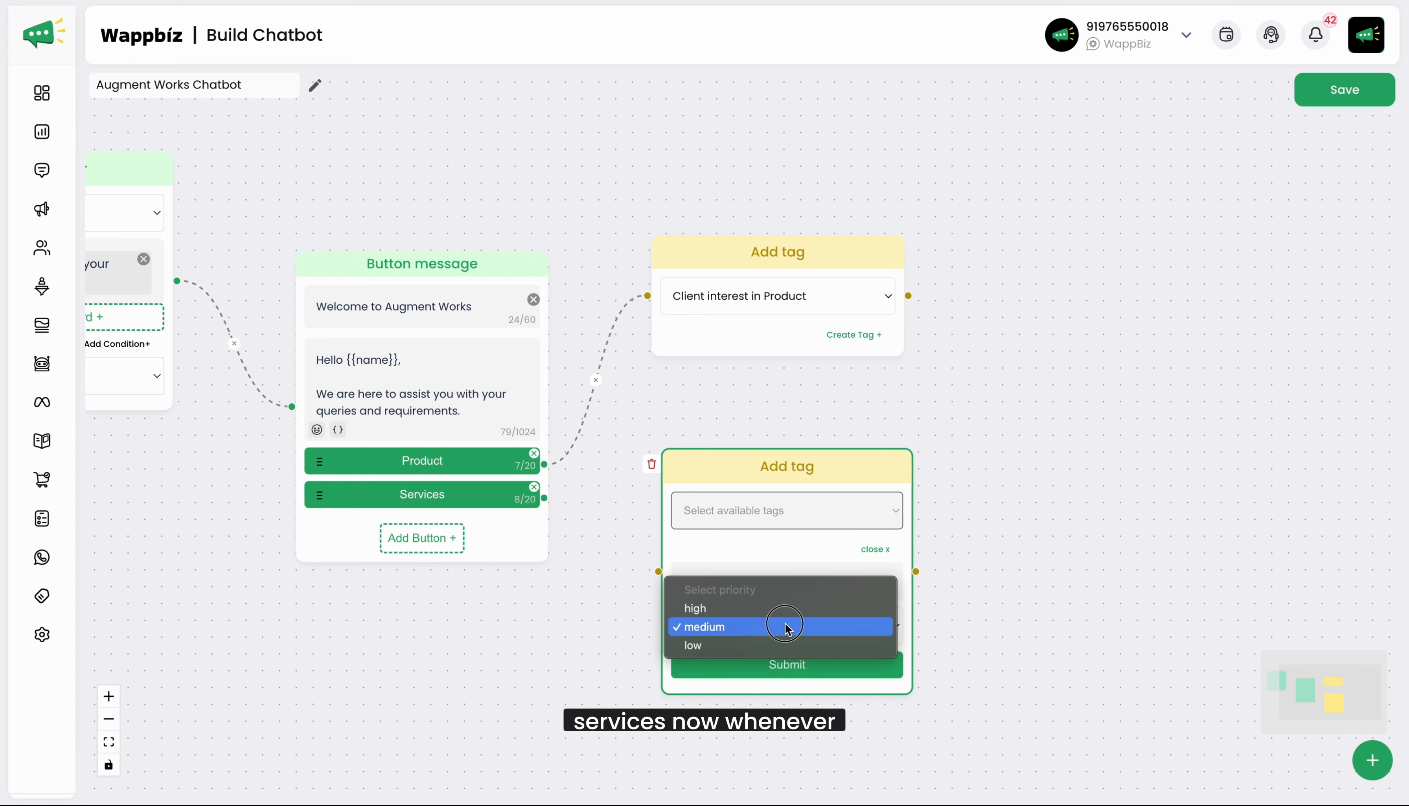
pyautogui.click(758, 609)
pyautogui.click(844, 666)
# Select the "Client interested in Services" tag in the second Add tag node and connect the Services button to that node.
pyautogui.click(821, 511)
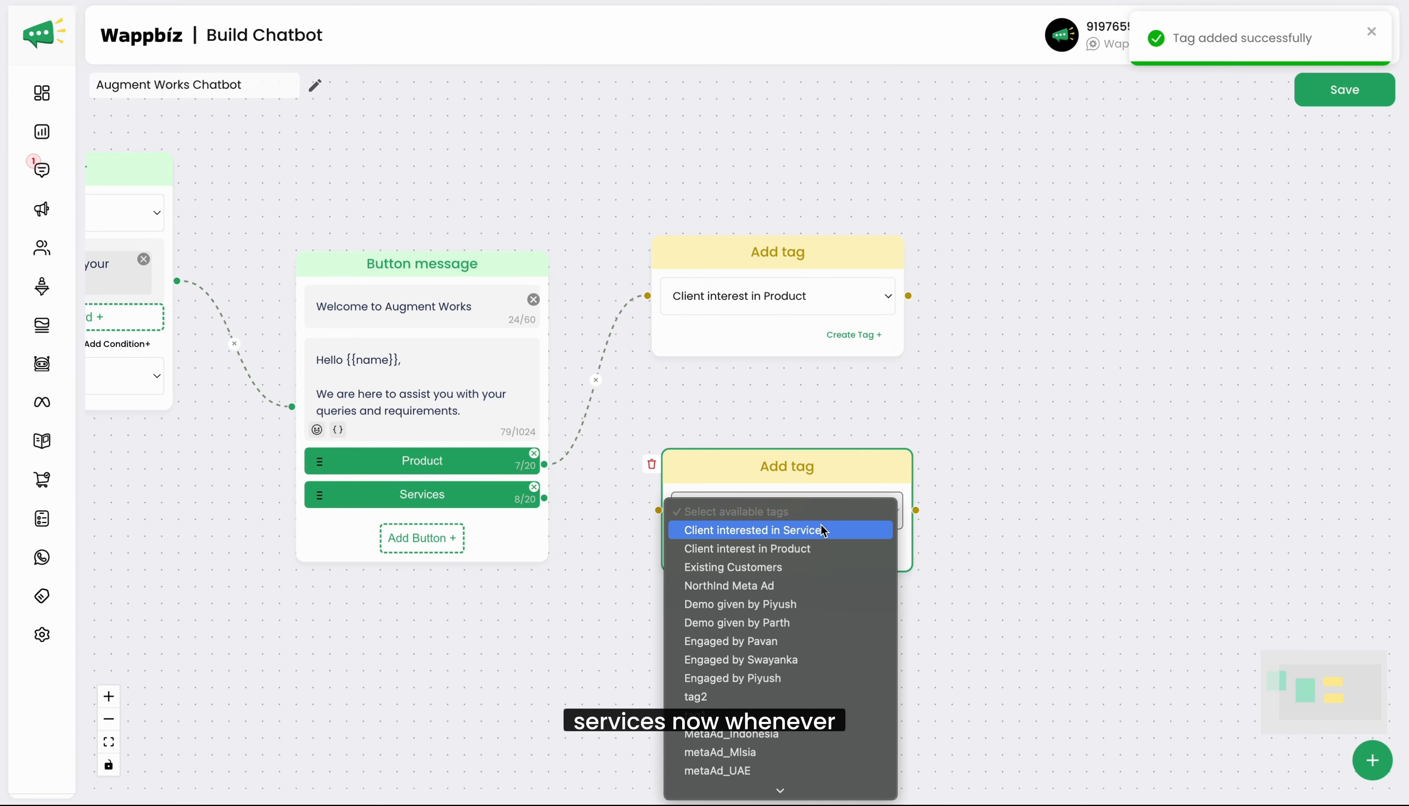
pyautogui.click(822, 530)
pyautogui.moveTo(544, 498); pyautogui.dragTo(654, 511)
pyautogui.moveTo(733, 464); pyautogui.dragTo(725, 443)
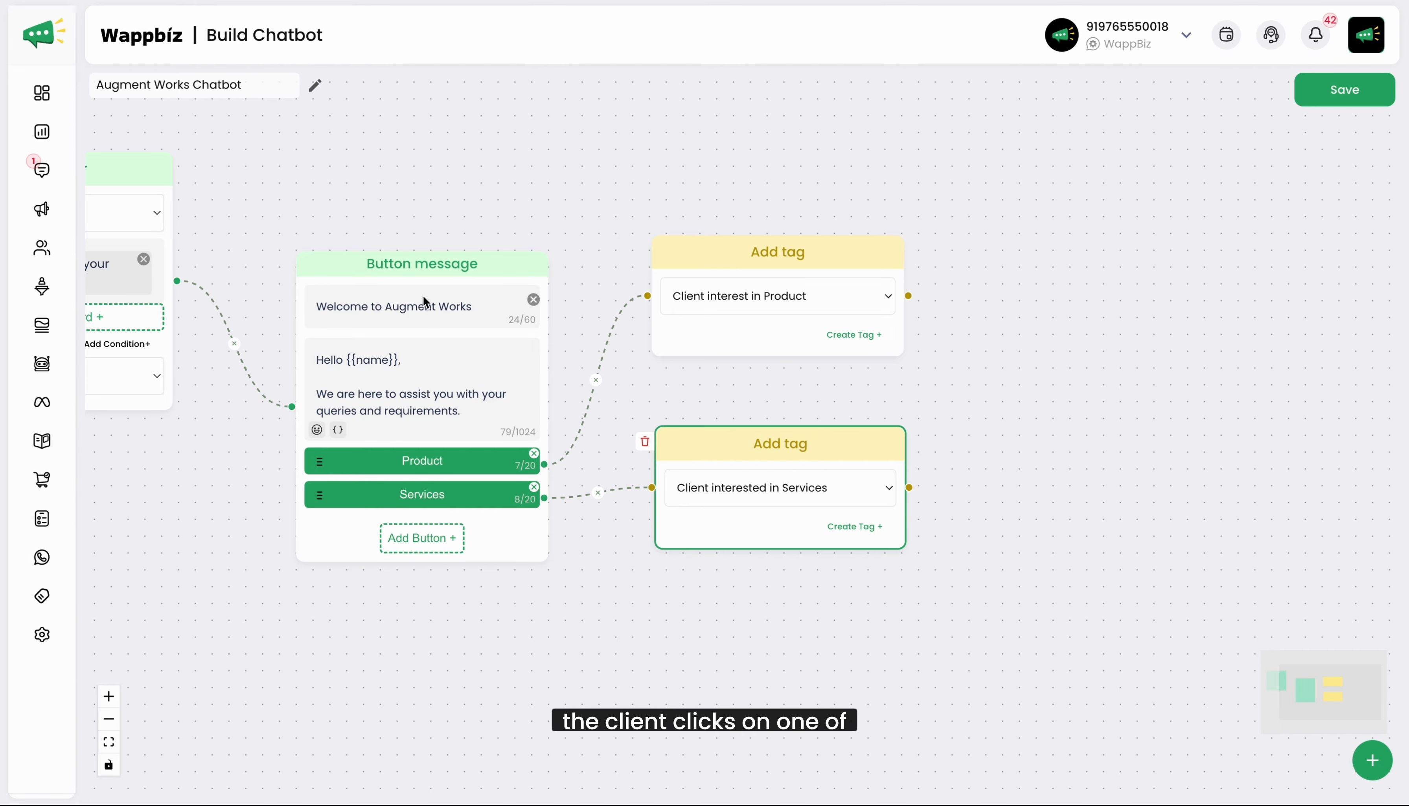
# Add a Media + Button message node beside the "Client interest in Product" tag node and connect the tag's output to it.
pyautogui.moveTo(429, 262); pyautogui.dragTo(423, 195)
pyautogui.moveTo(802, 142); pyautogui.dragTo(430, 143)
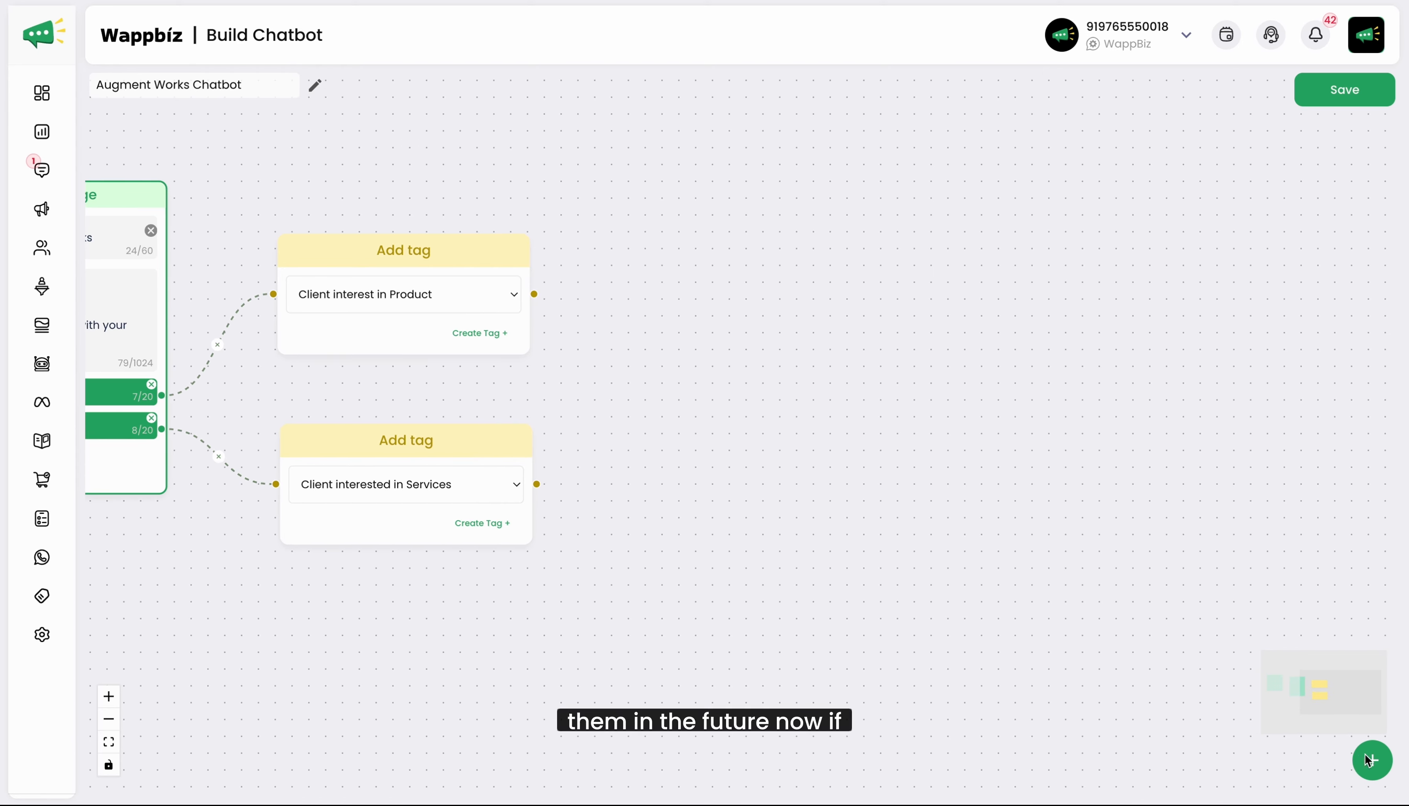
pyautogui.click(1371, 760)
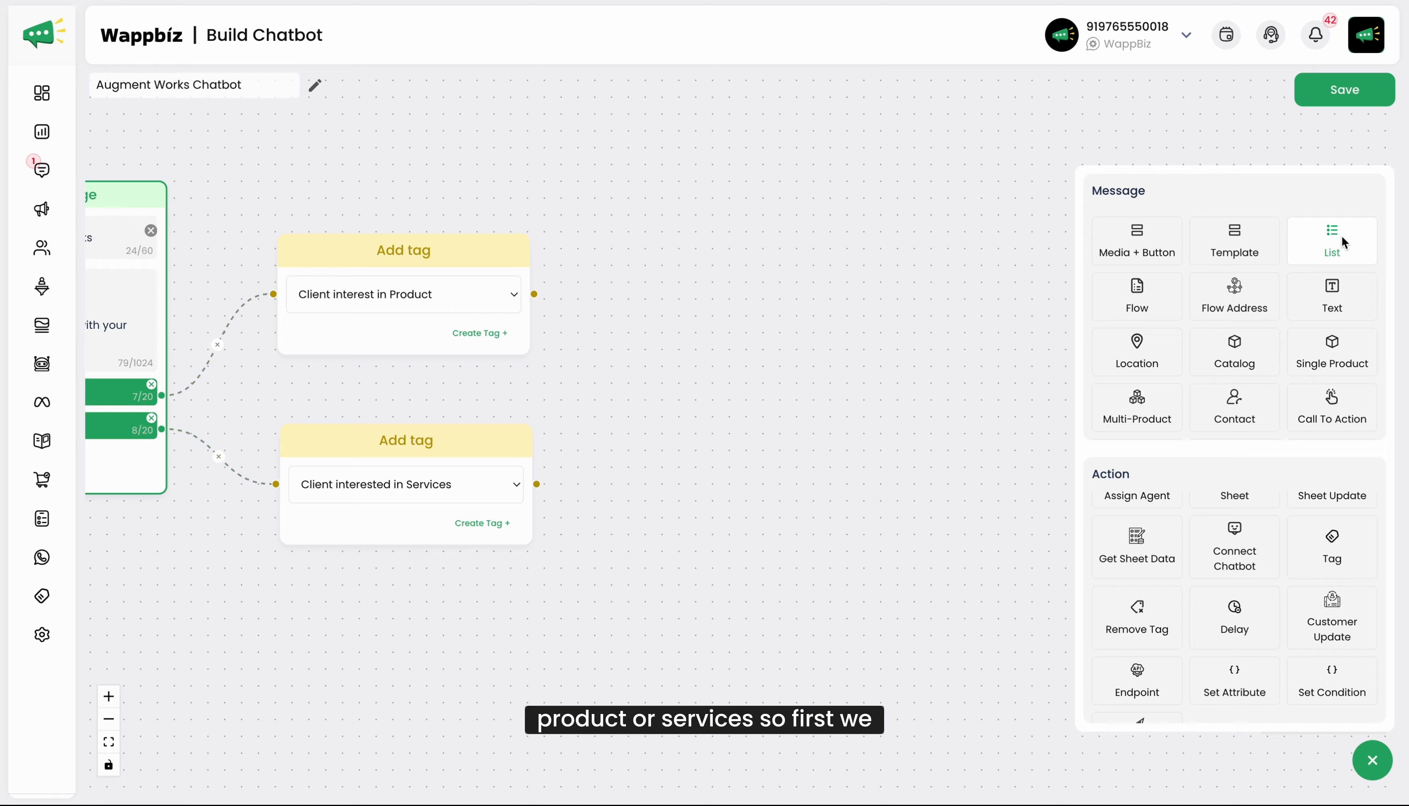
pyautogui.click(1140, 232)
pyautogui.moveTo(567, 274); pyautogui.dragTo(769, 193)
pyautogui.moveTo(535, 294); pyautogui.dragTo(681, 284)
# Enter the new Button message content "We have the following products for Communication between Business and Real Estate Sales showcase".
pyautogui.click(742, 271)
pyautogui.write('We ')
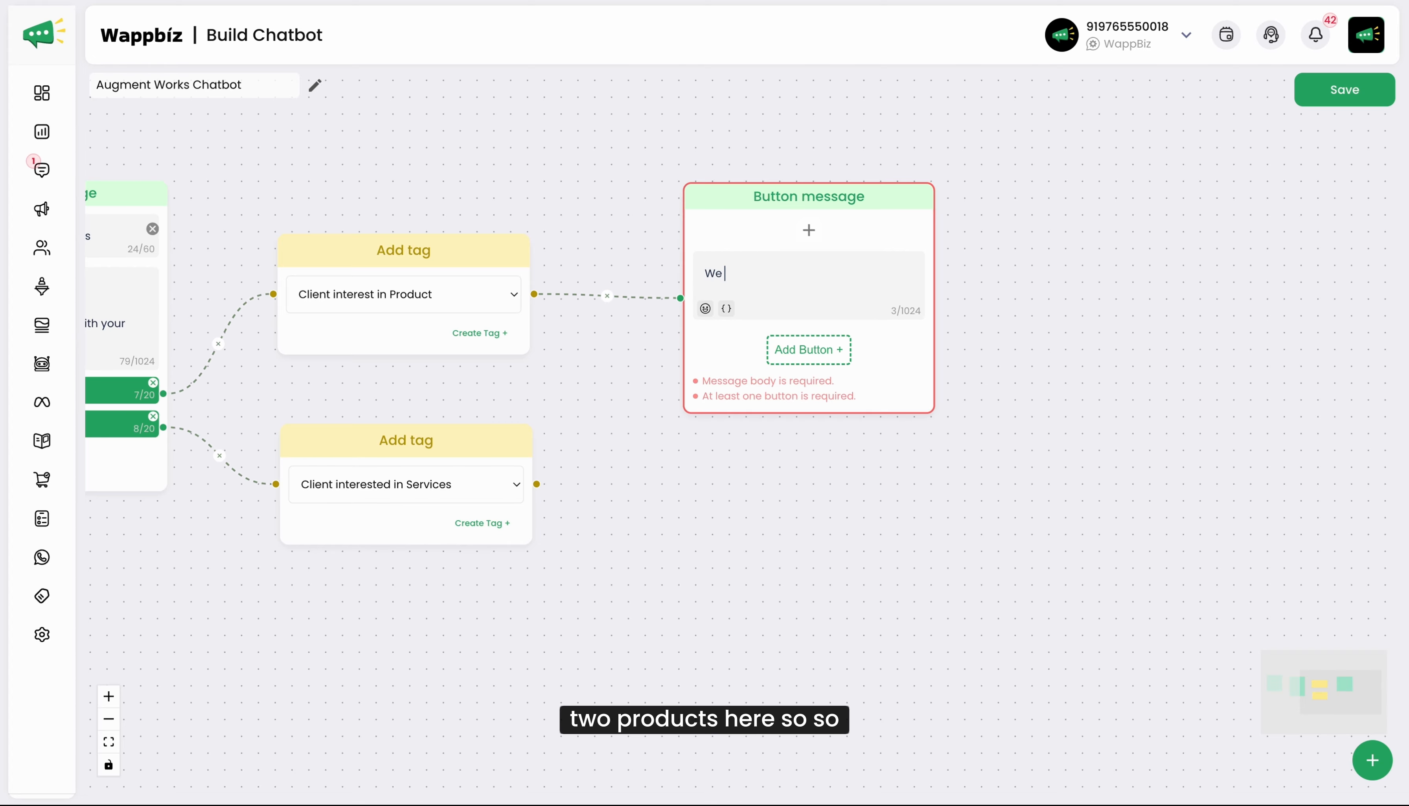
pyautogui.write('have the following products for Com')
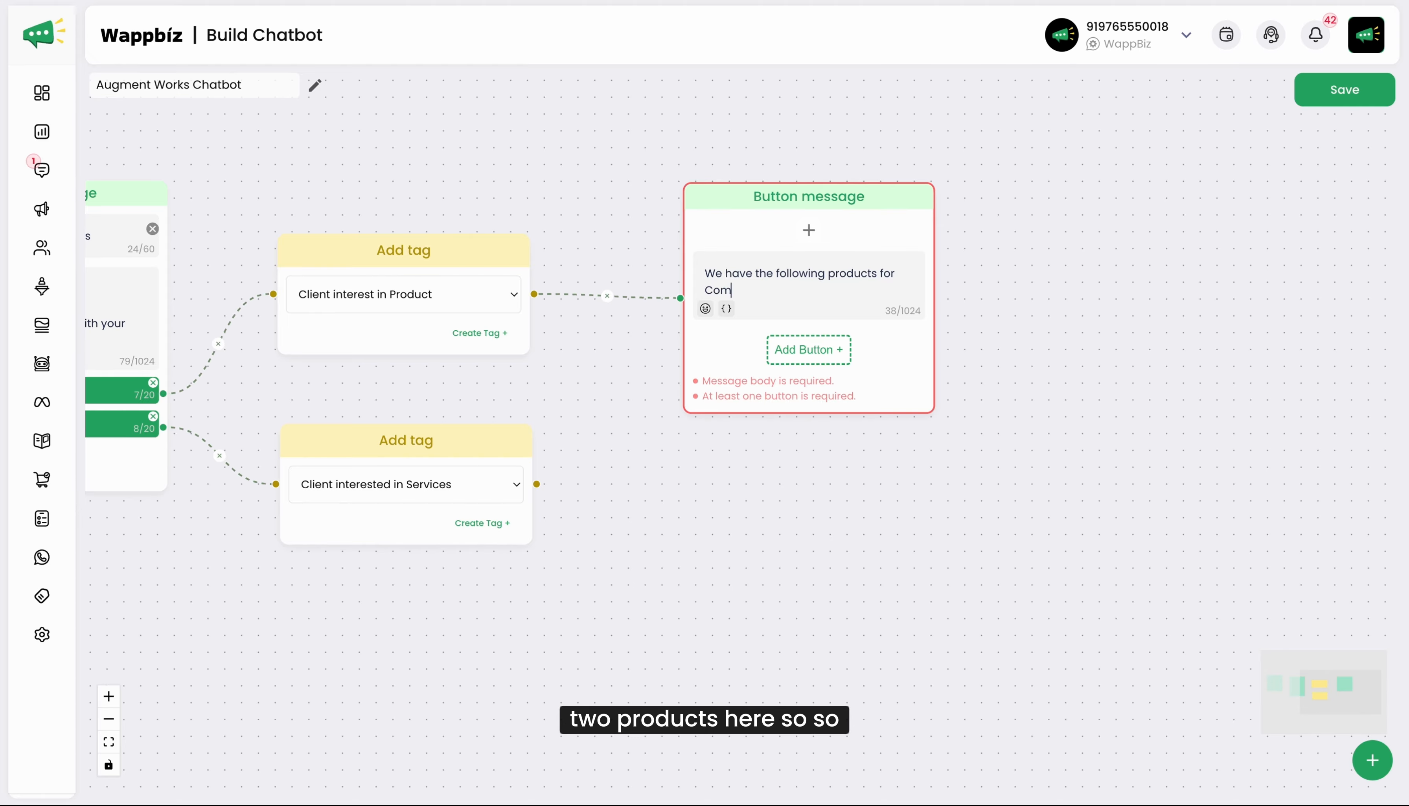
pyautogui.write('munication between B')
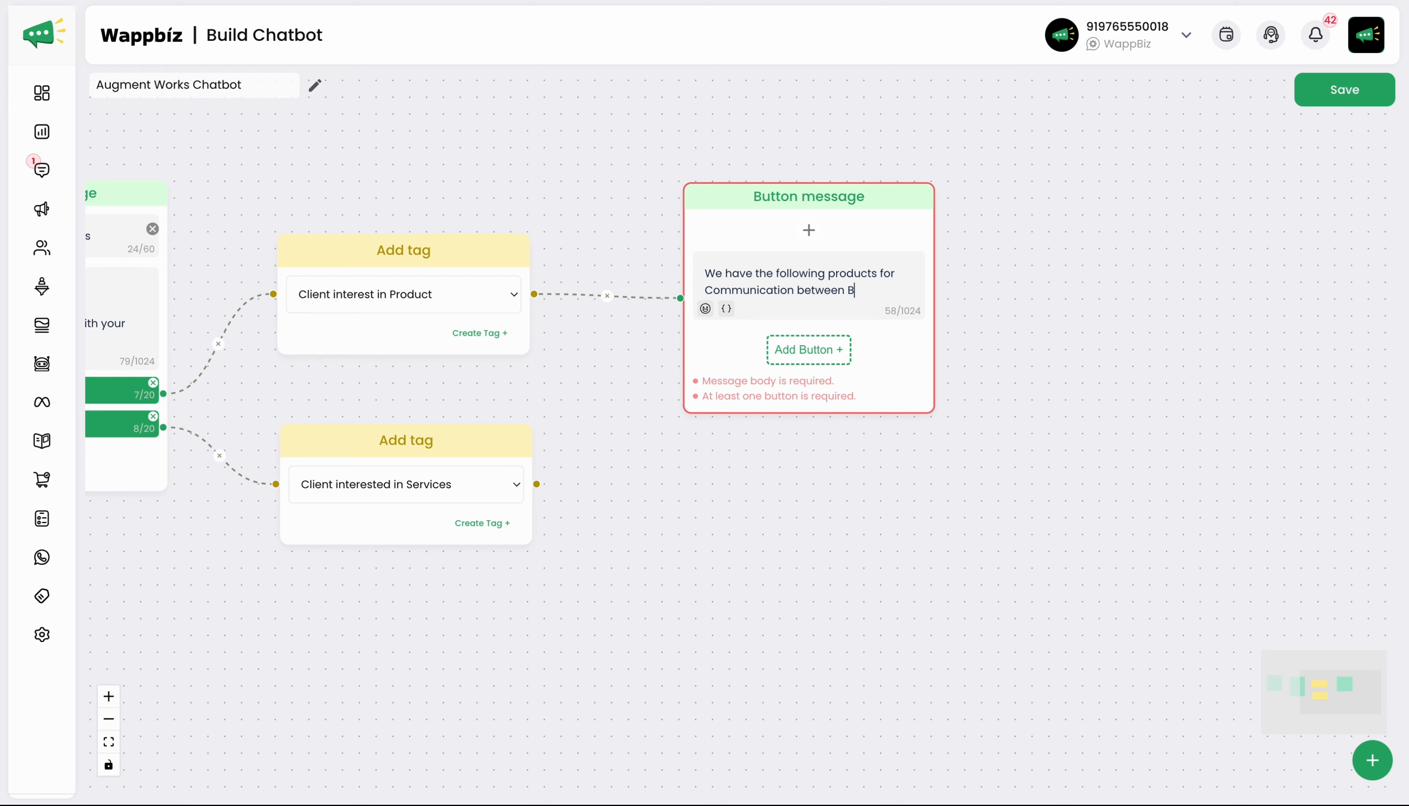
pyautogui.write('usiness and Real Estate Sales showcase')
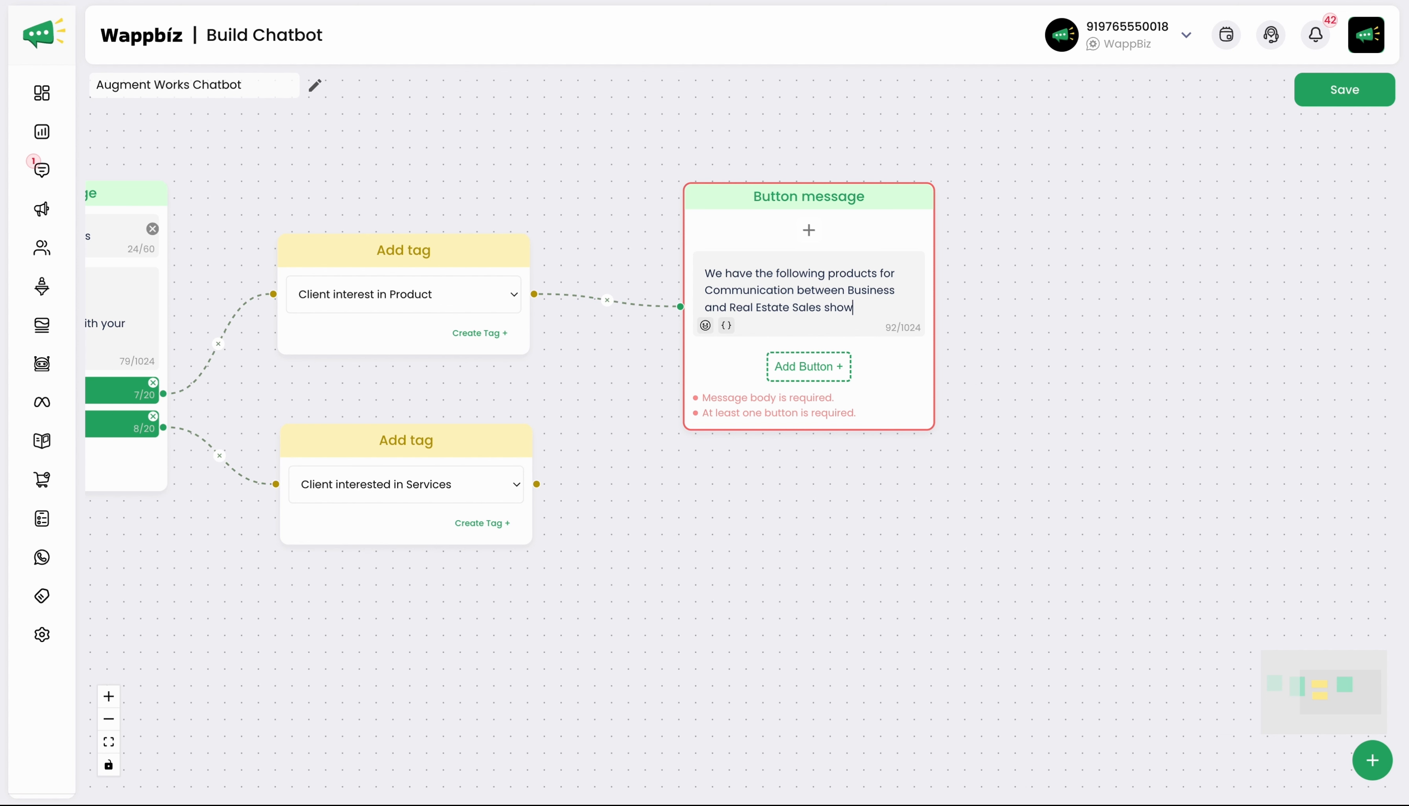
# Add a reply button named "Wappbiz" to the products Button message.
pyautogui.click(806, 367)
pyautogui.click(815, 354)
pyautogui.write('W')
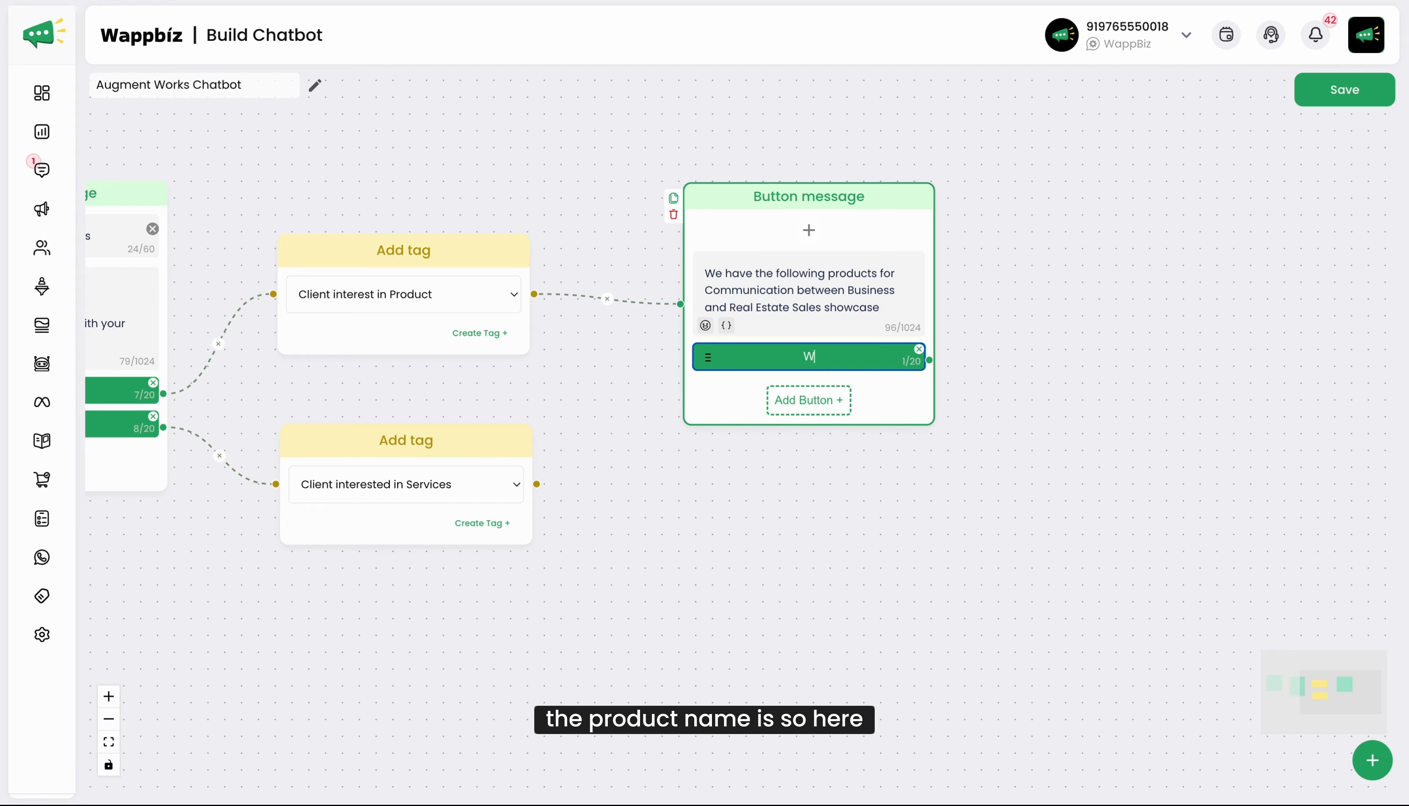
pyautogui.write('appbiz')
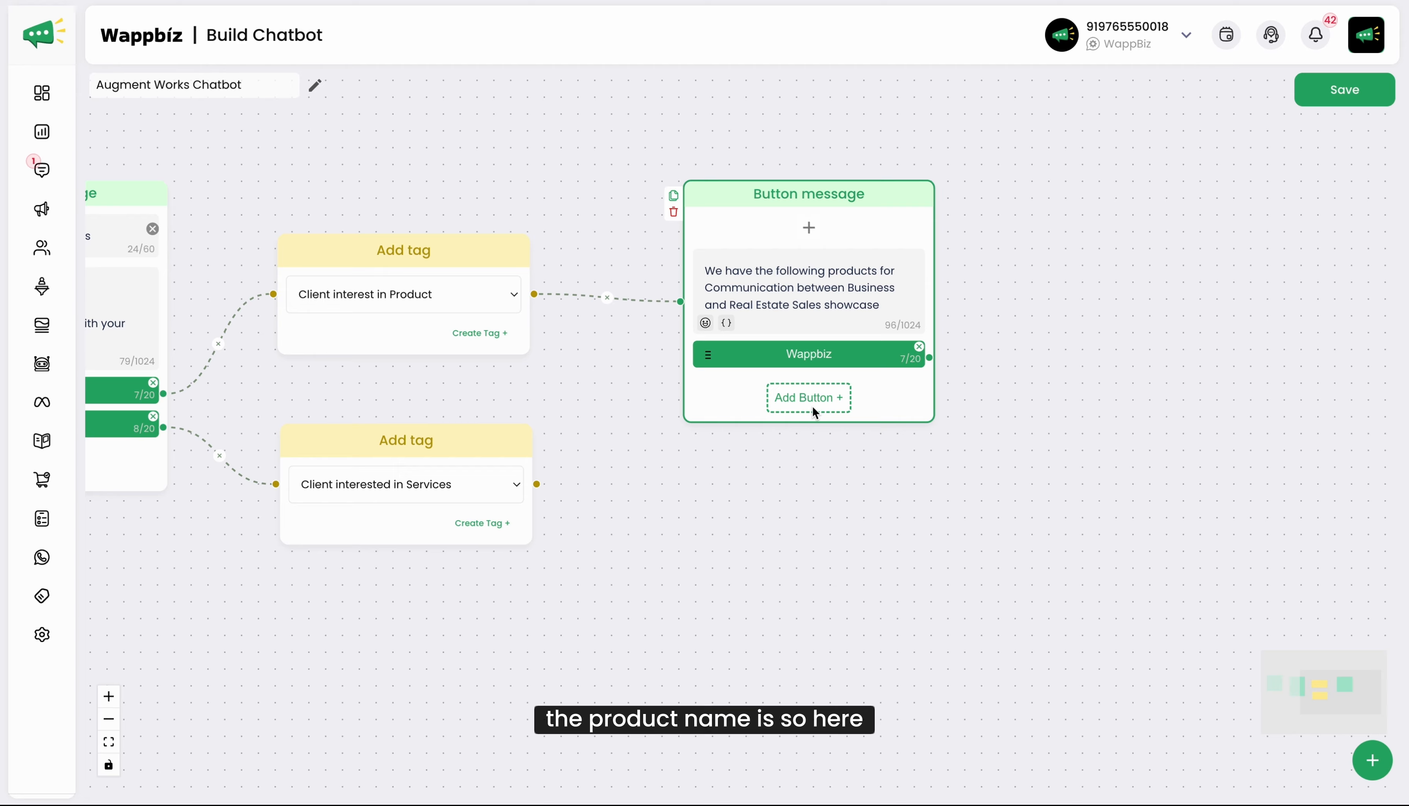
# Add a second reply button named "Akar" to the products Button message.
pyautogui.click(816, 398)
pyautogui.click(814, 390)
pyautogui.write('Akar')
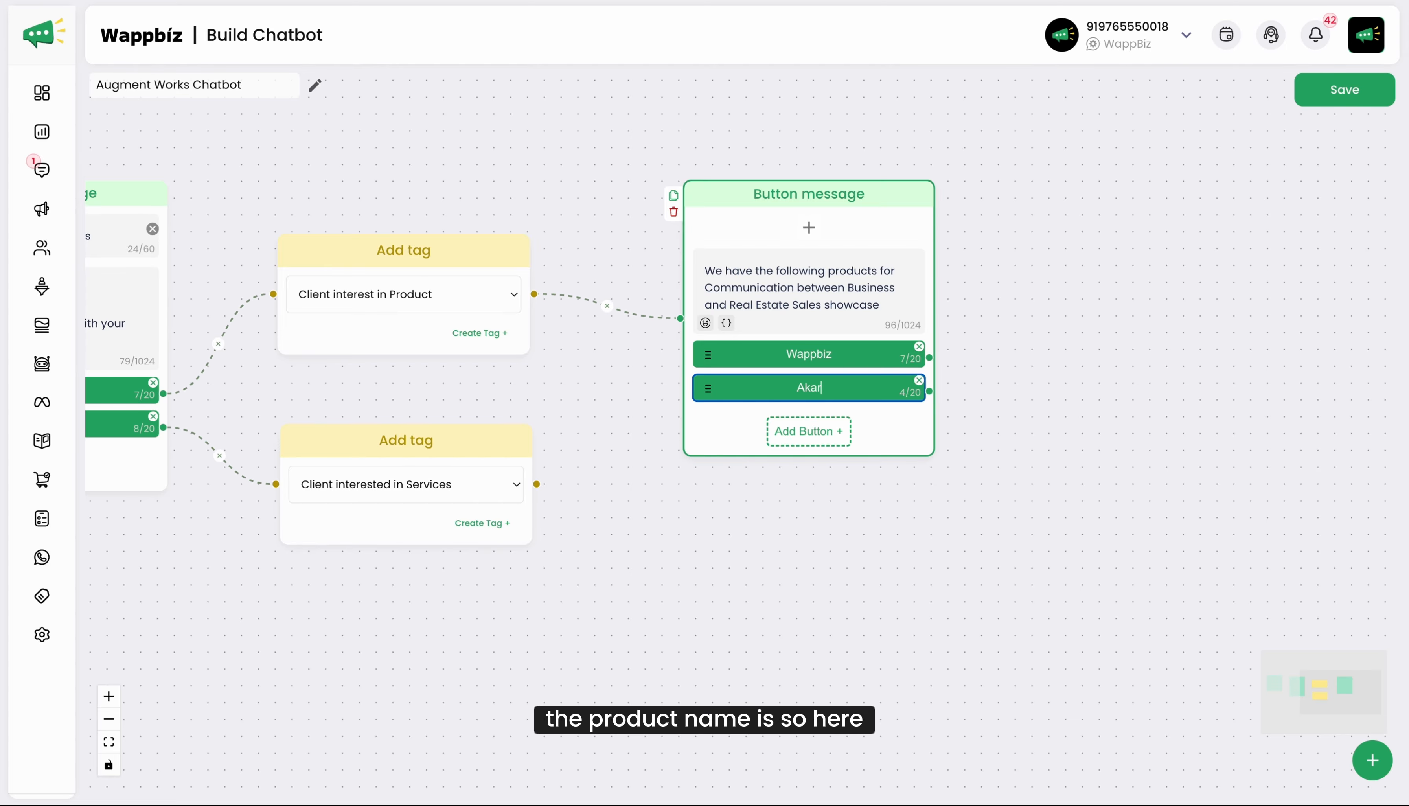
pyautogui.click(1010, 362)
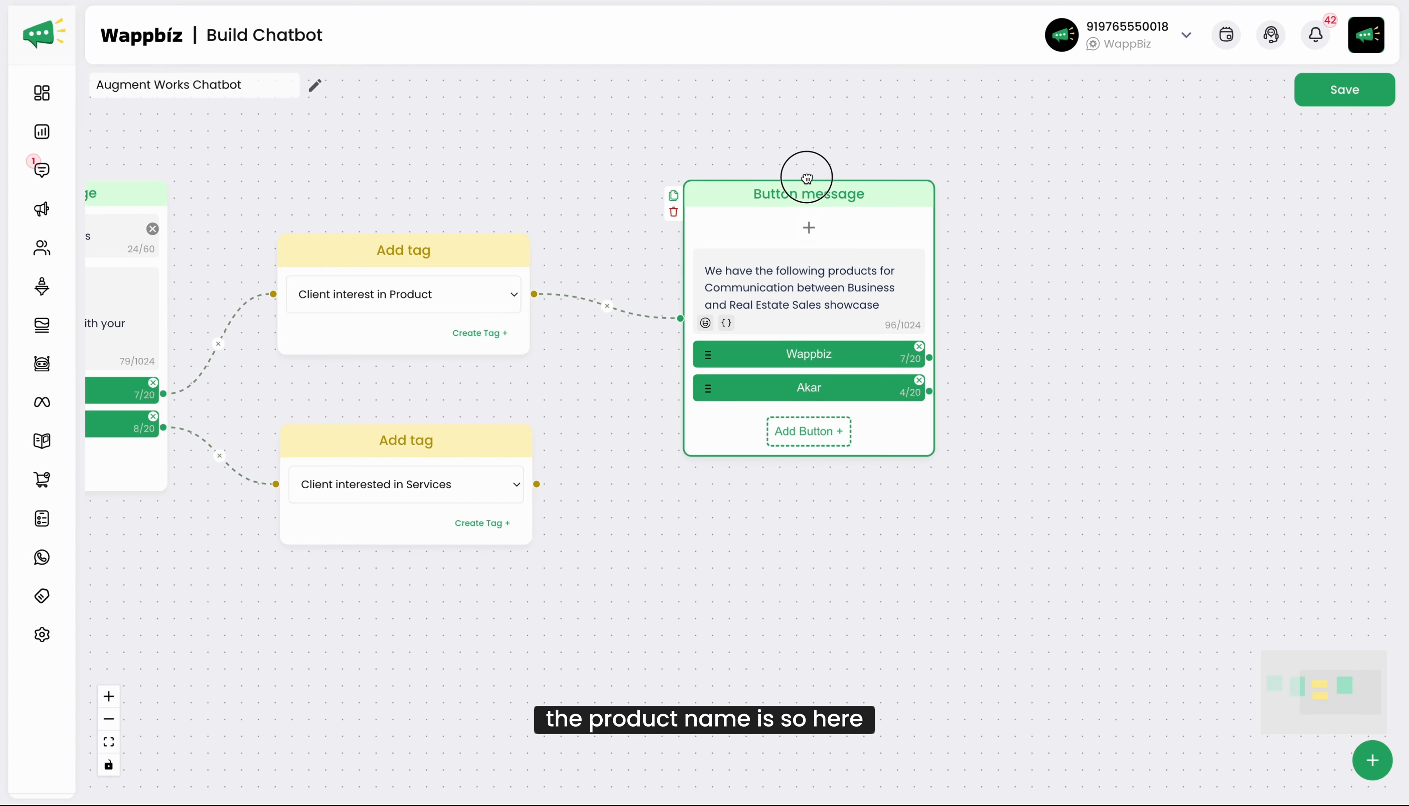
# Move the products Button message node up so it sits higher than the "Client interest in Product" tag node.
pyautogui.moveTo(809, 187); pyautogui.dragTo(793, 110)
pyautogui.moveTo(655, 407); pyautogui.dragTo(620, 411)
pyautogui.doubleClick(769, 280)
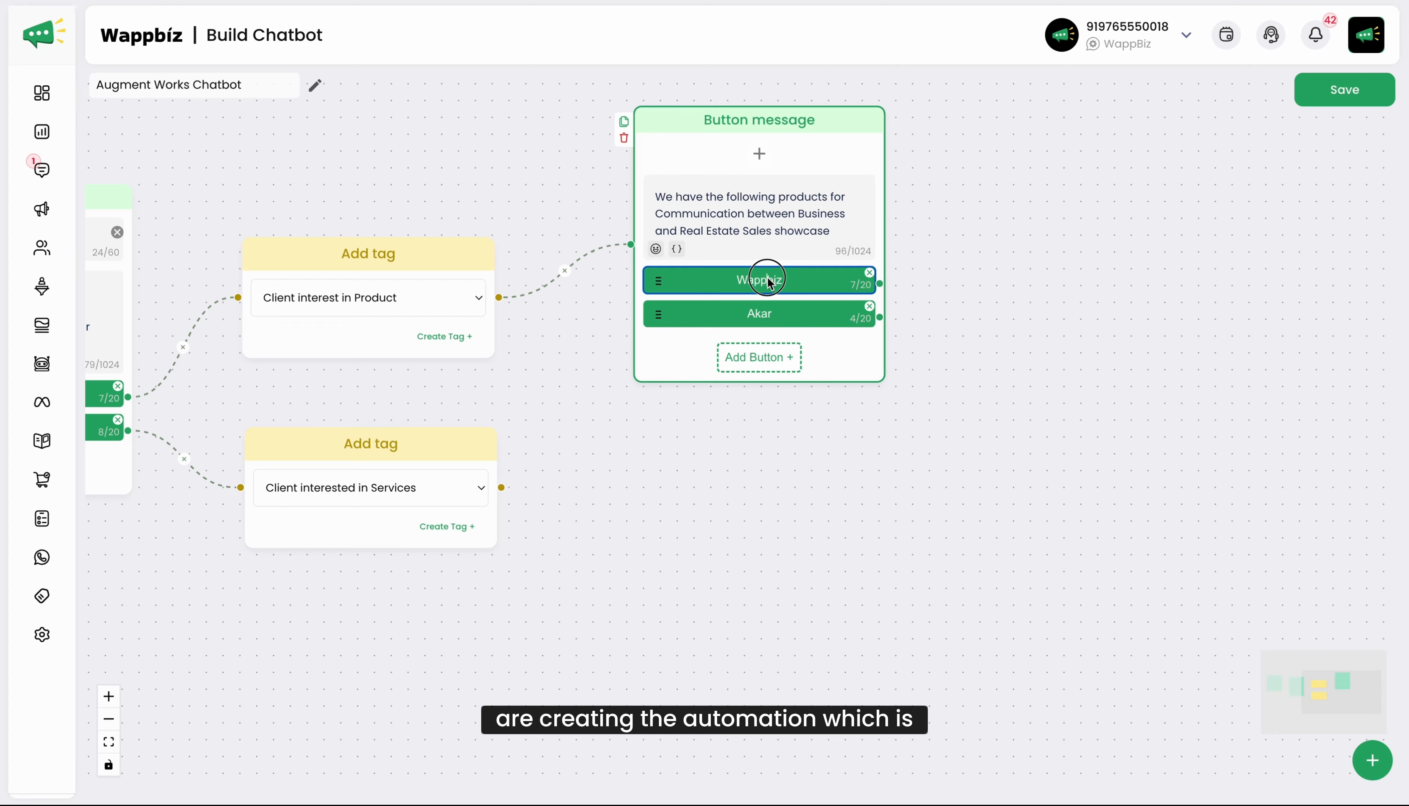
pyautogui.click(759, 312)
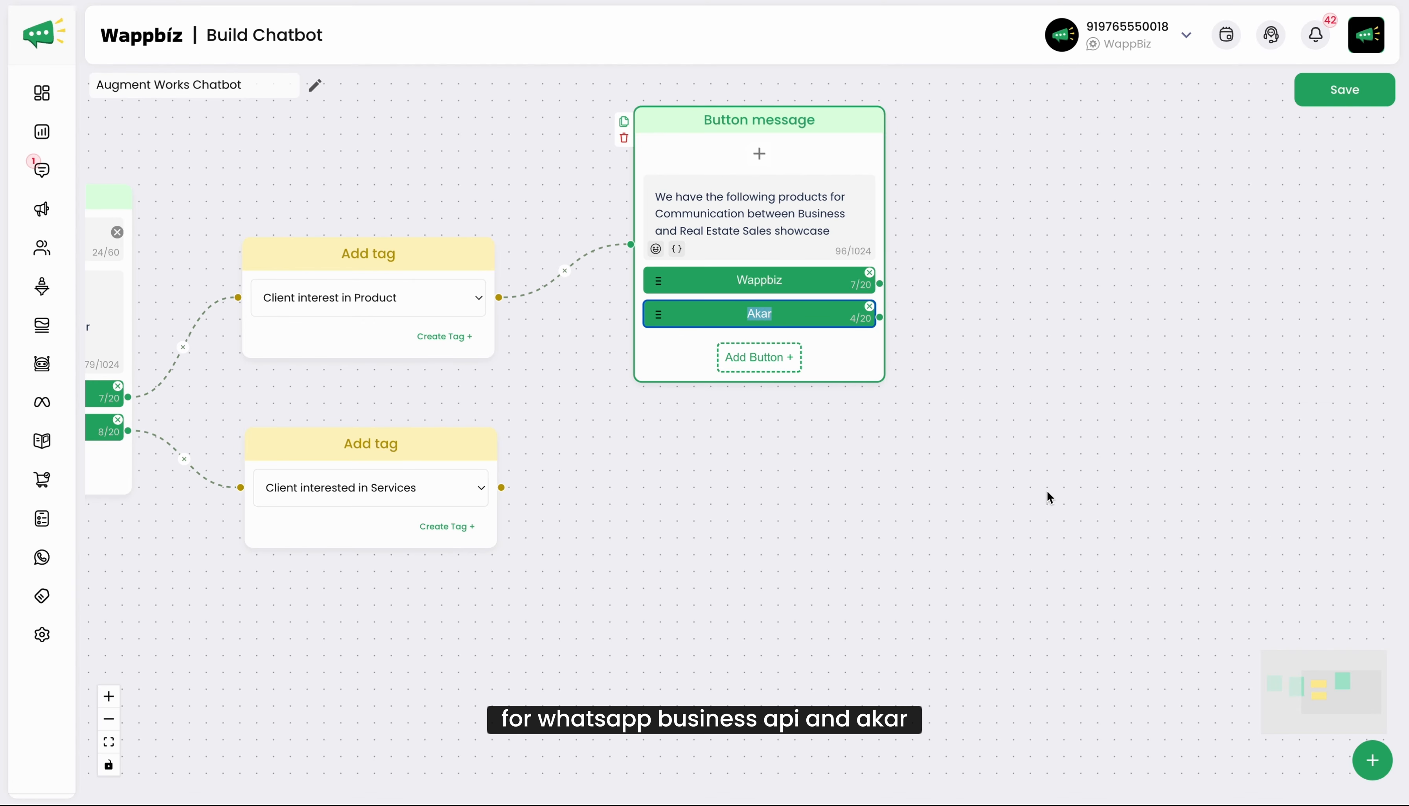
pyautogui.click(1029, 420)
pyautogui.moveTo(756, 121); pyautogui.dragTo(760, 109)
pyautogui.click(944, 274)
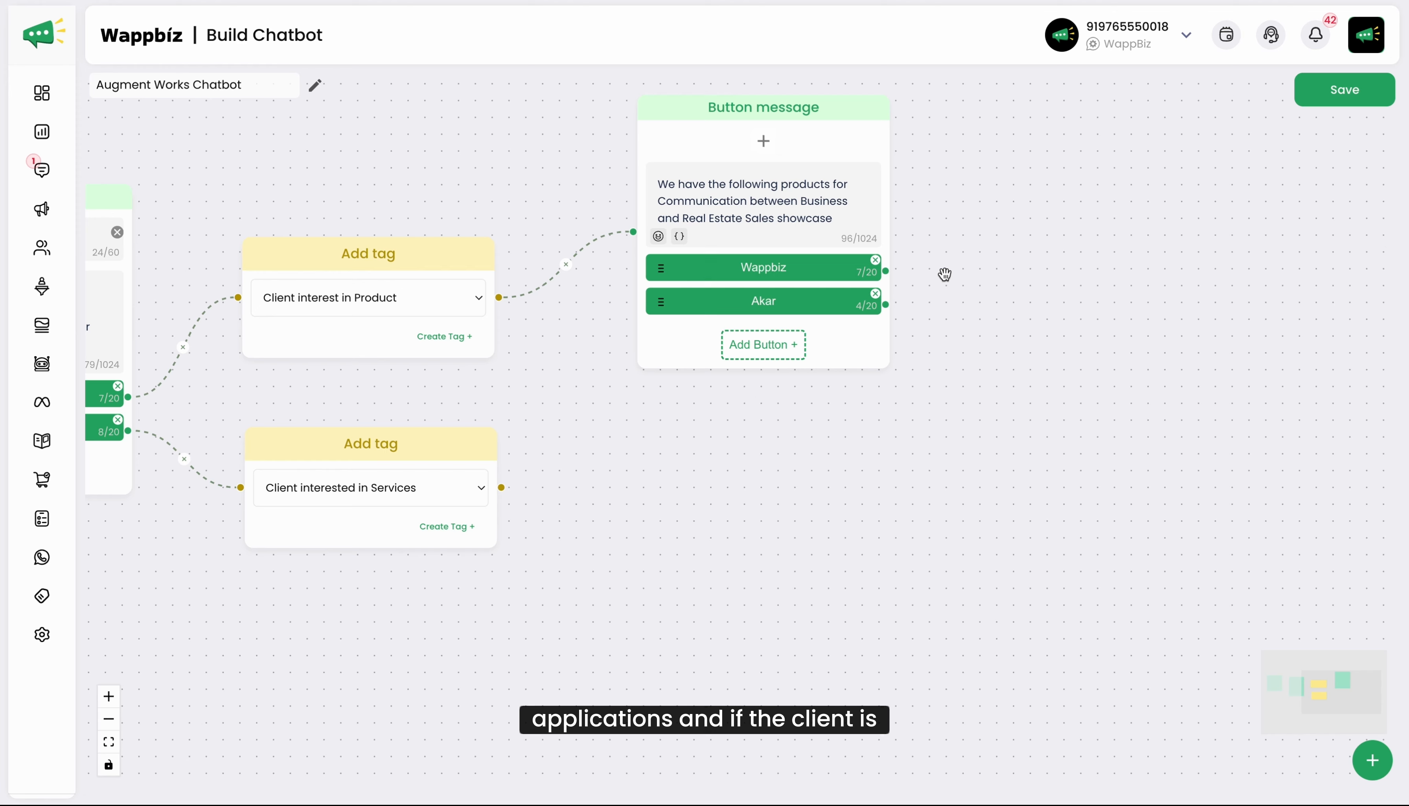
# Add a List message node below the products Button message and connect the "Client interested in Services" tag's output to it.
pyautogui.moveTo(910, 415); pyautogui.dragTo(913, 389)
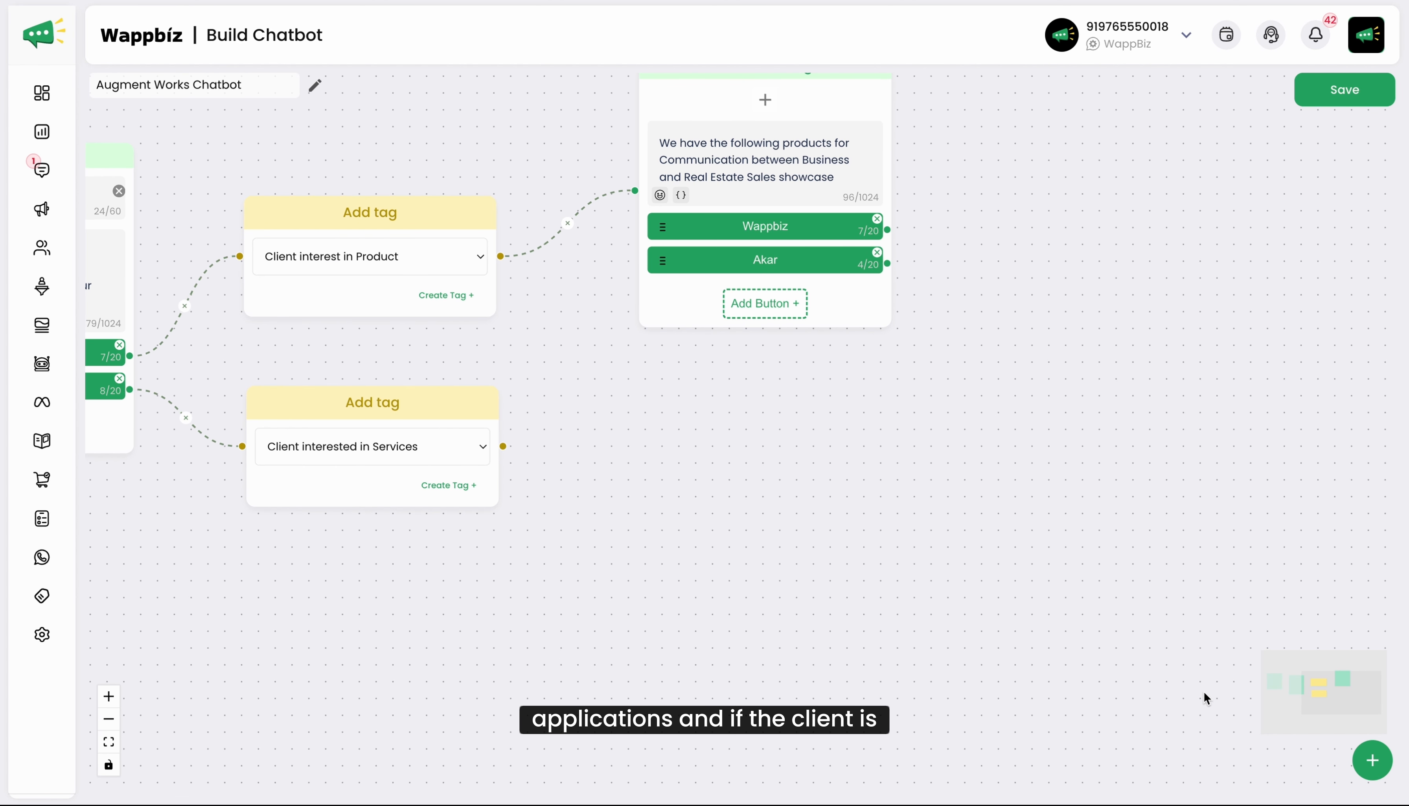
pyautogui.click(1373, 760)
pyautogui.click(1356, 238)
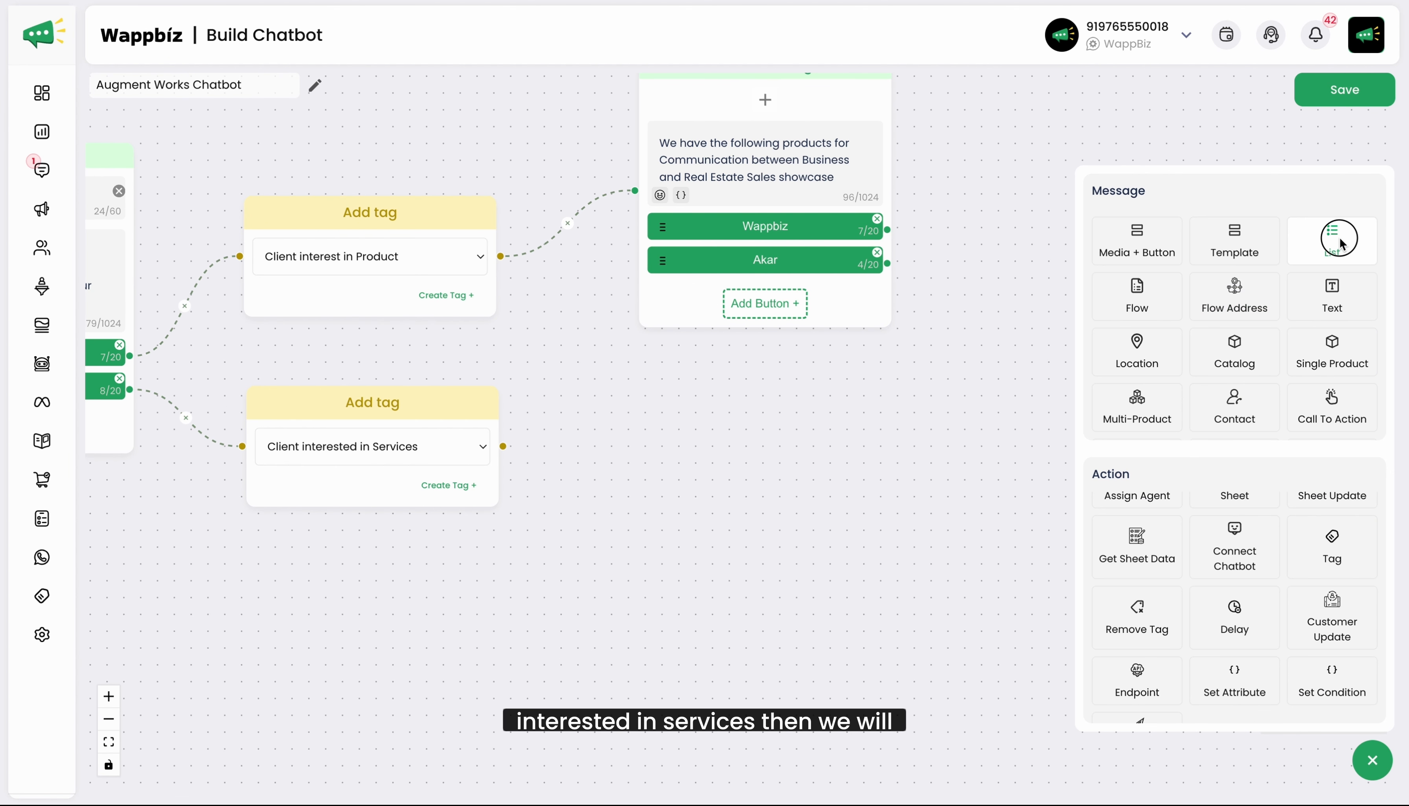
pyautogui.moveTo(593, 291); pyautogui.dragTo(761, 391)
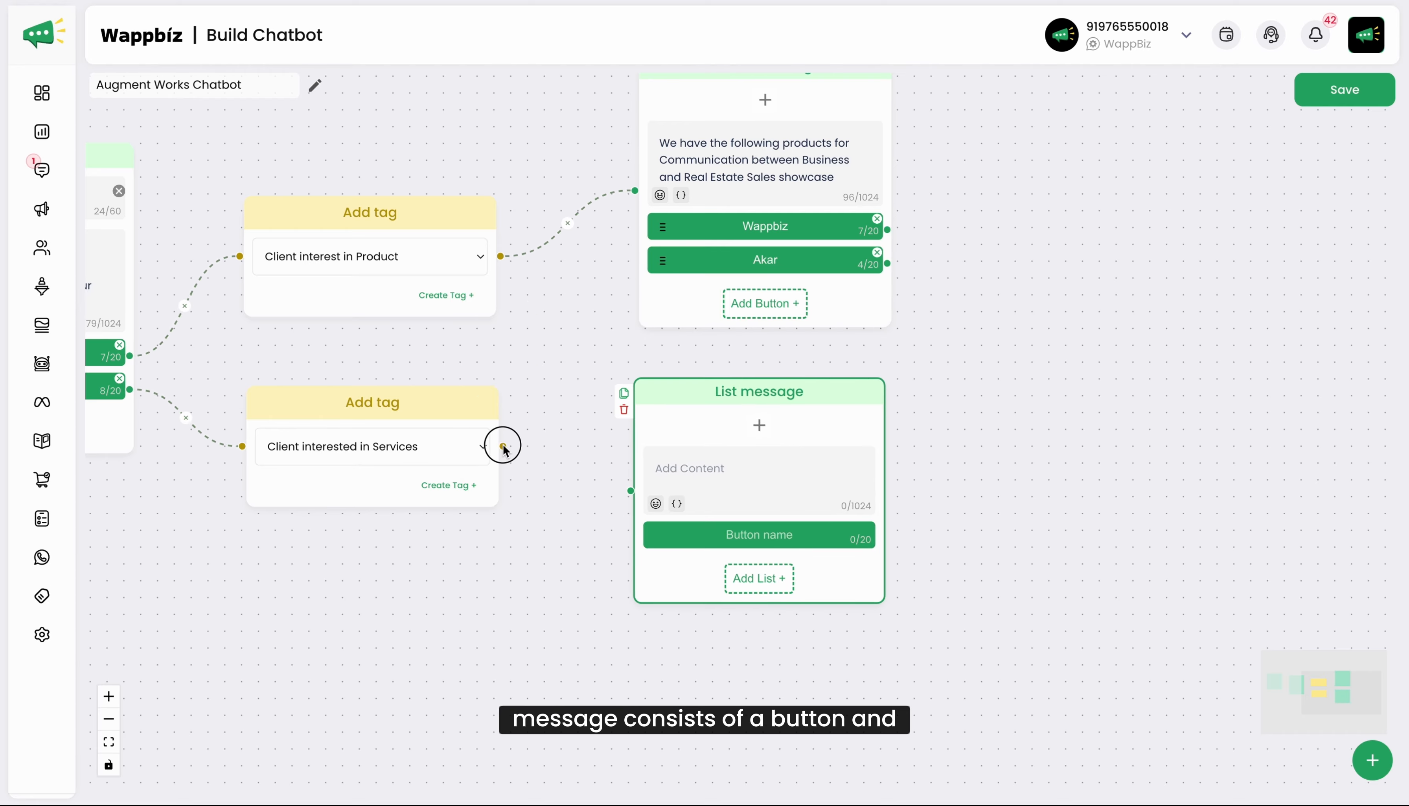
pyautogui.moveTo(503, 445); pyautogui.dragTo(630, 491)
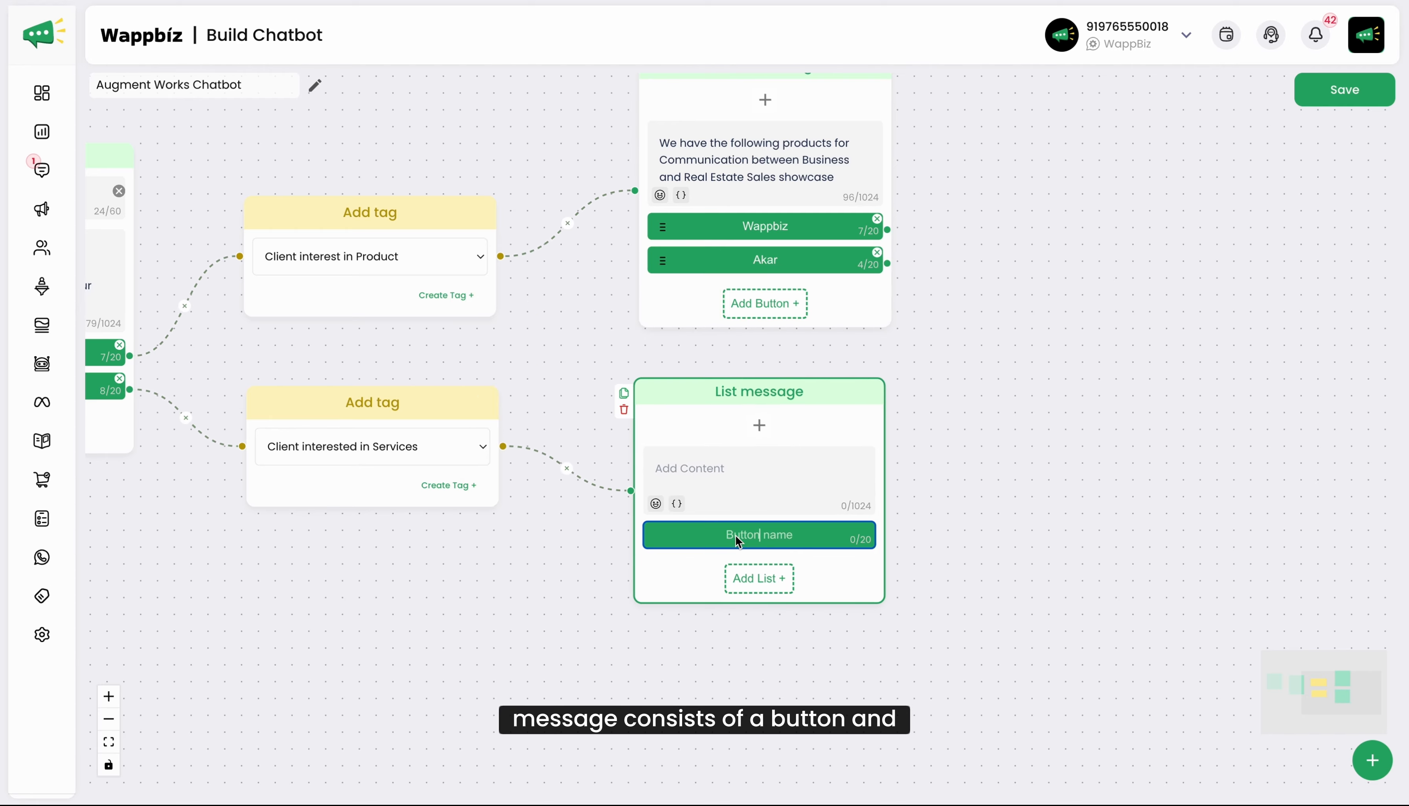
pyautogui.click(776, 582)
pyautogui.click(777, 611)
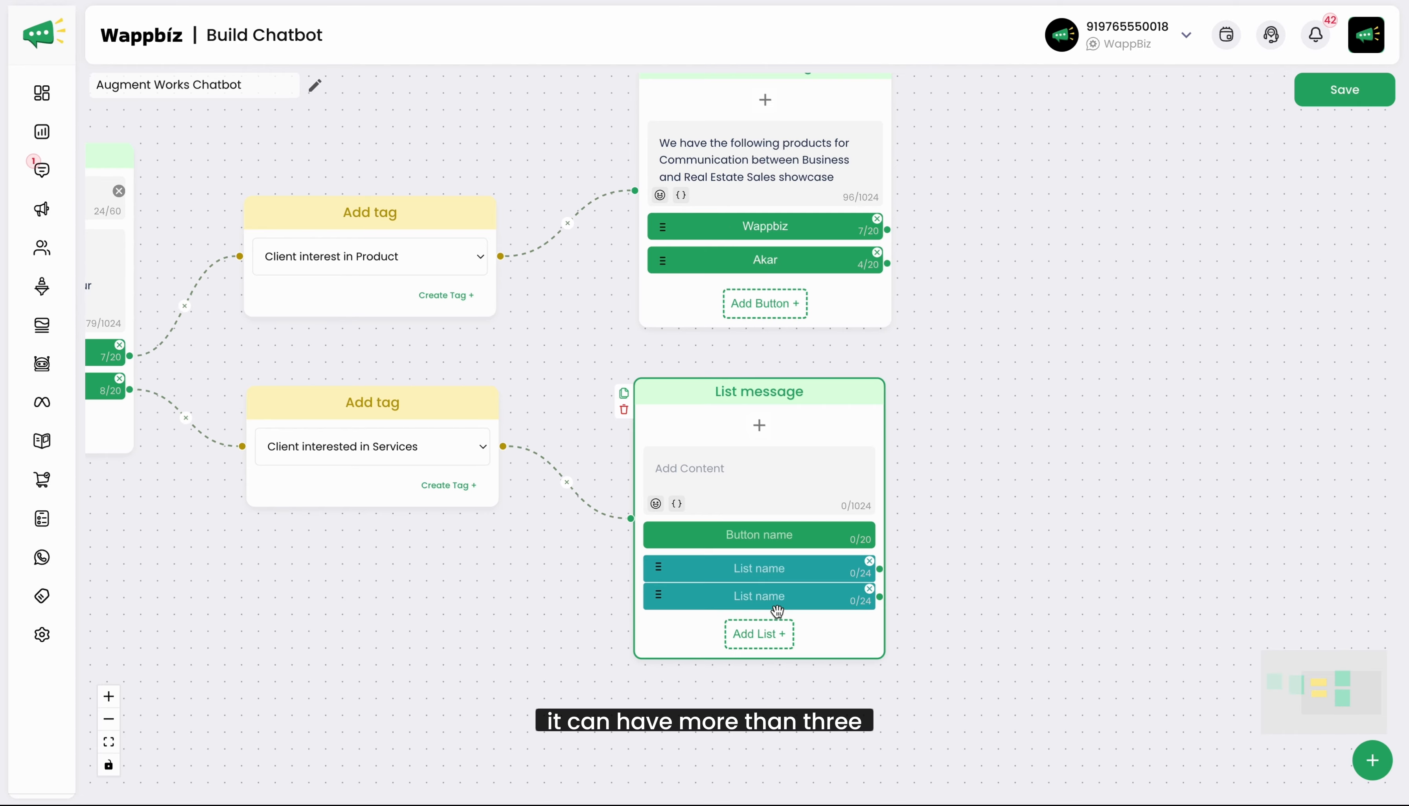
pyautogui.click(869, 589)
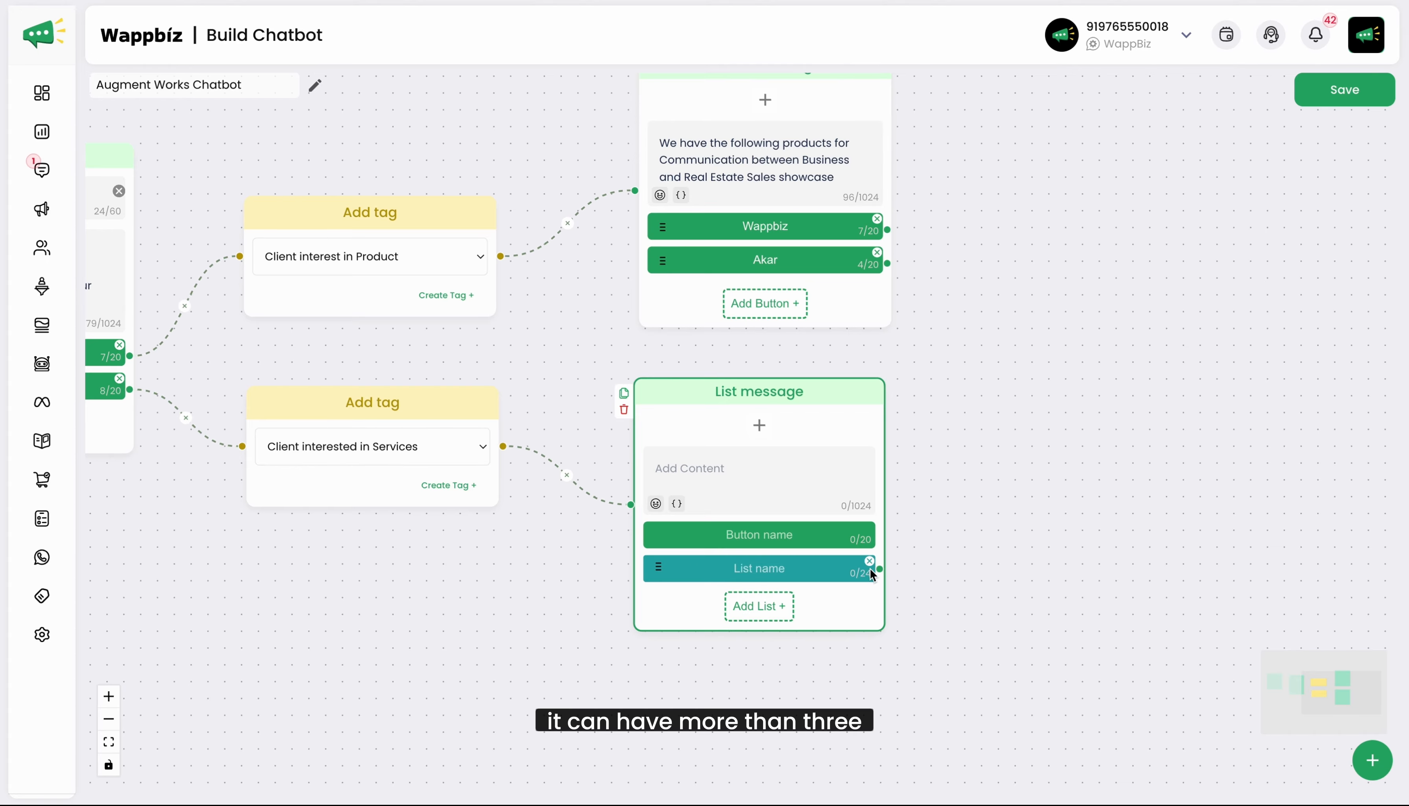
pyautogui.click(869, 561)
# Enter the List message content "We works in multiple services, Please select your interest".
pyautogui.click(754, 479)
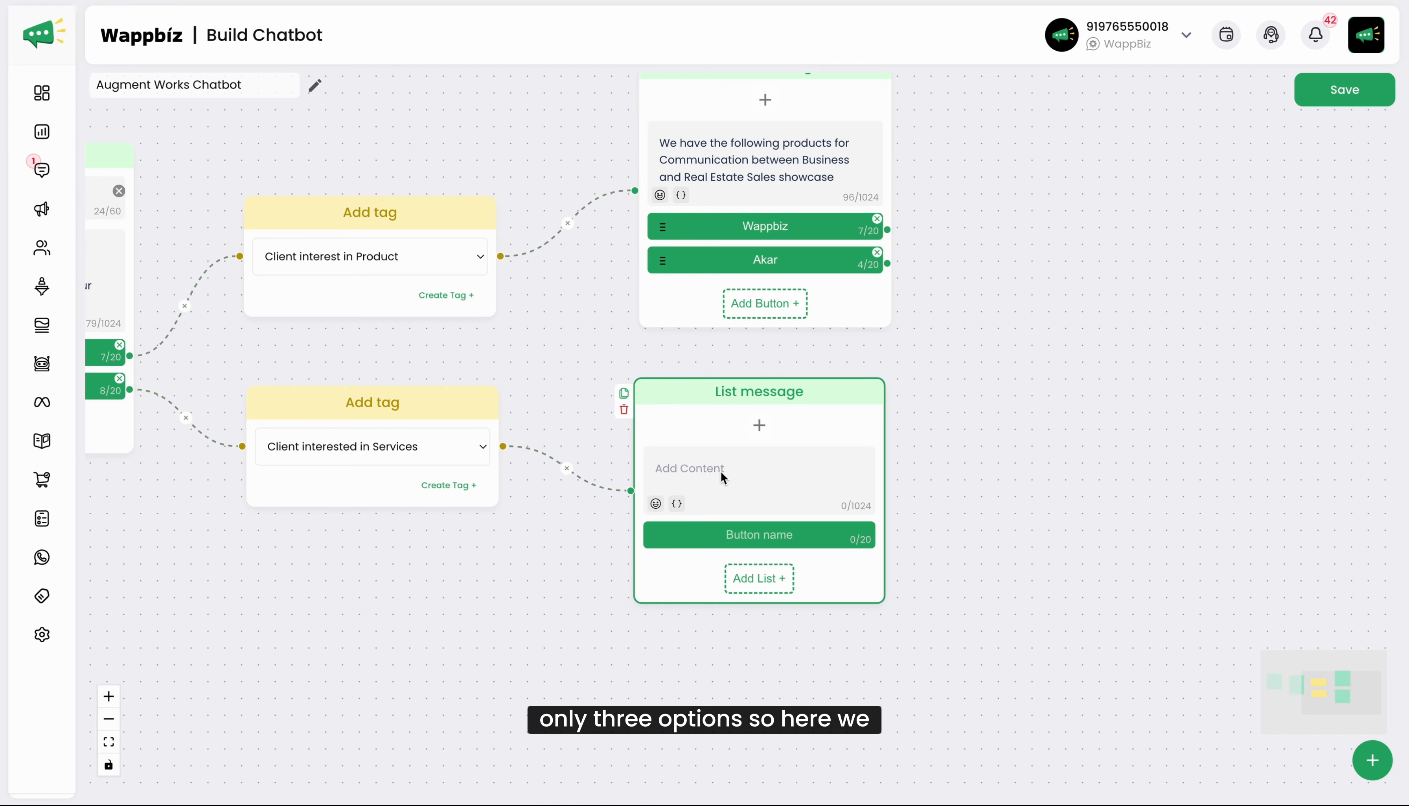
pyautogui.write('We ')
pyautogui.write('provides a')
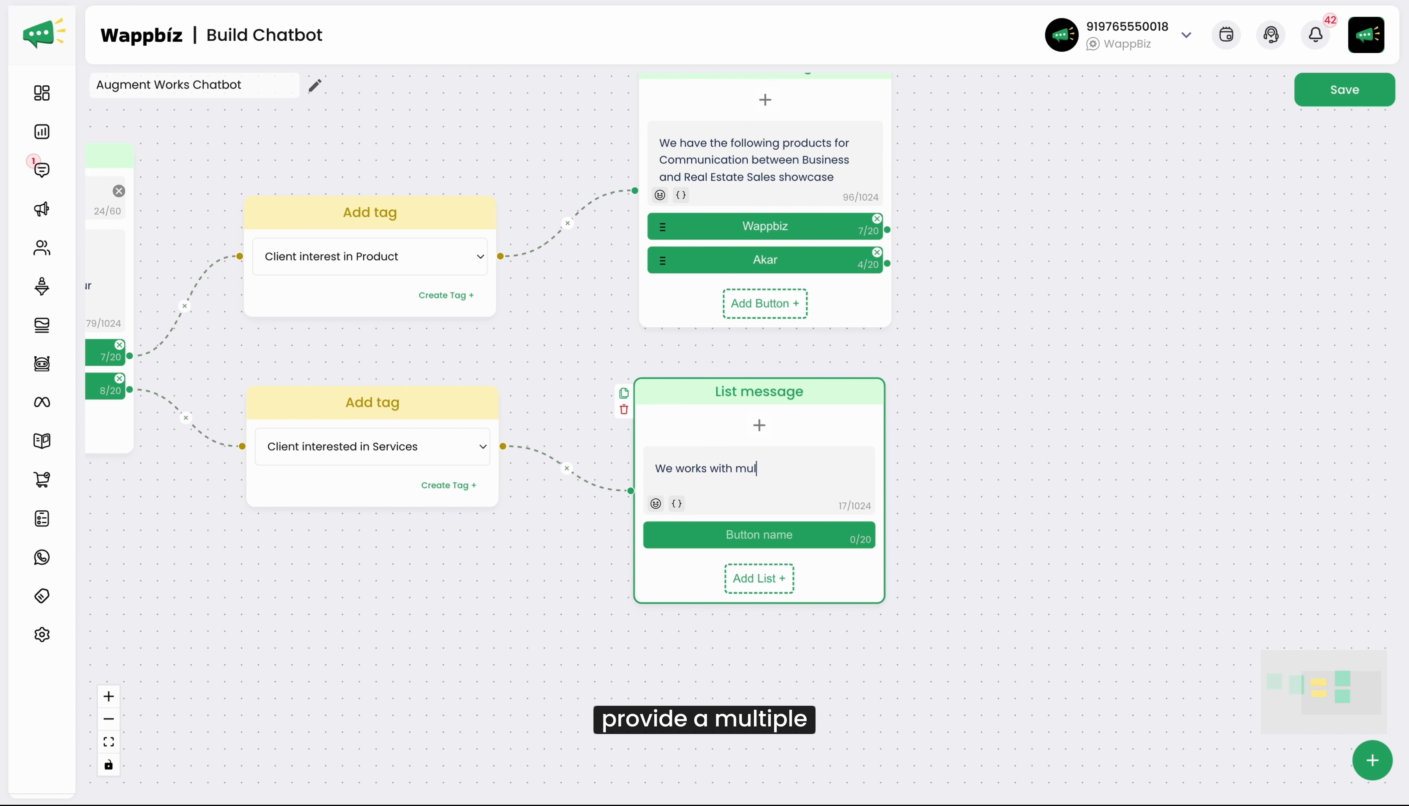
pyautogui.write('ple ')
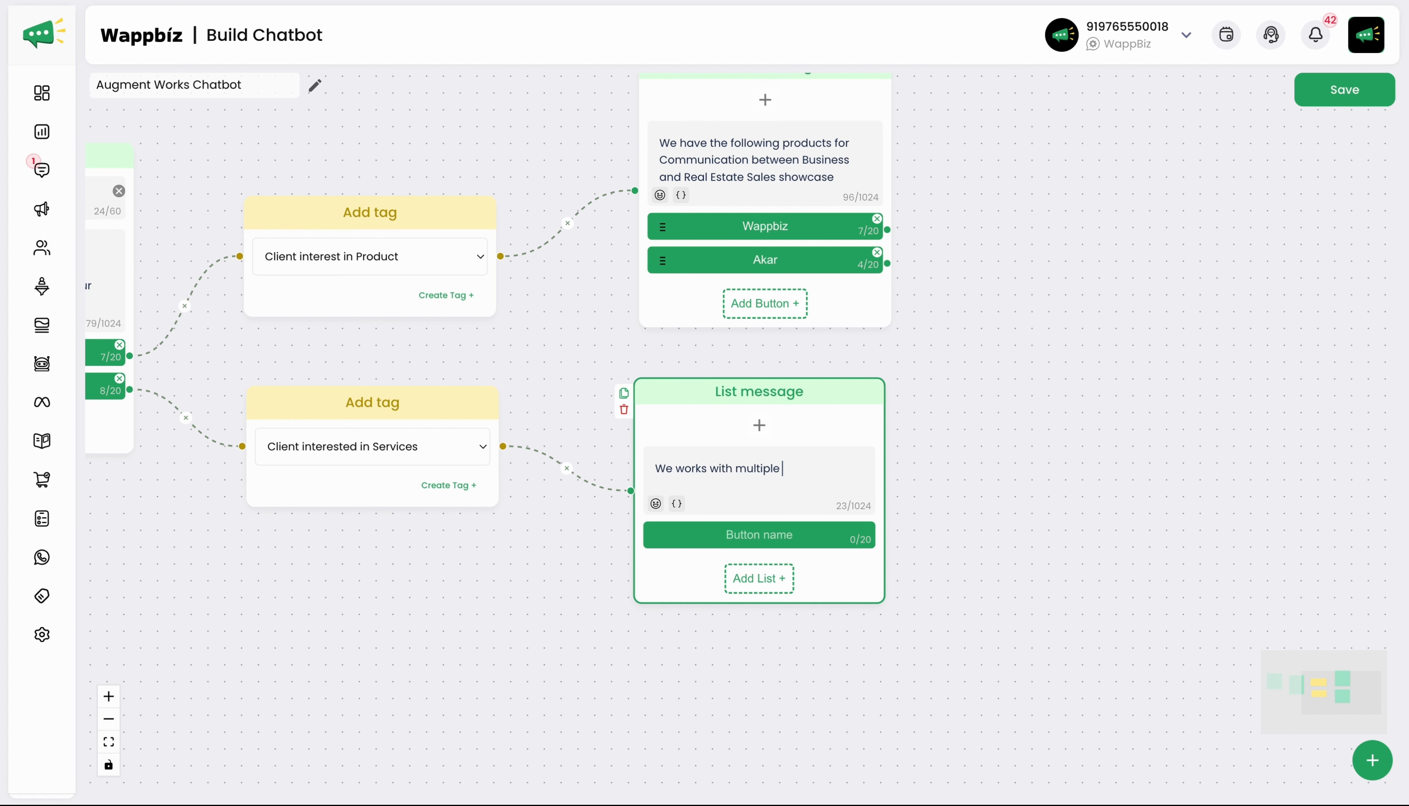
pyautogui.write('se')
pyautogui.press('BackSpace')
pyautogui.press('BackSpace')
pyautogui.press('BackSpace')
pyautogui.press('BackSpace')
pyautogui.press('BackSpace')
pyautogui.write('in multiple')
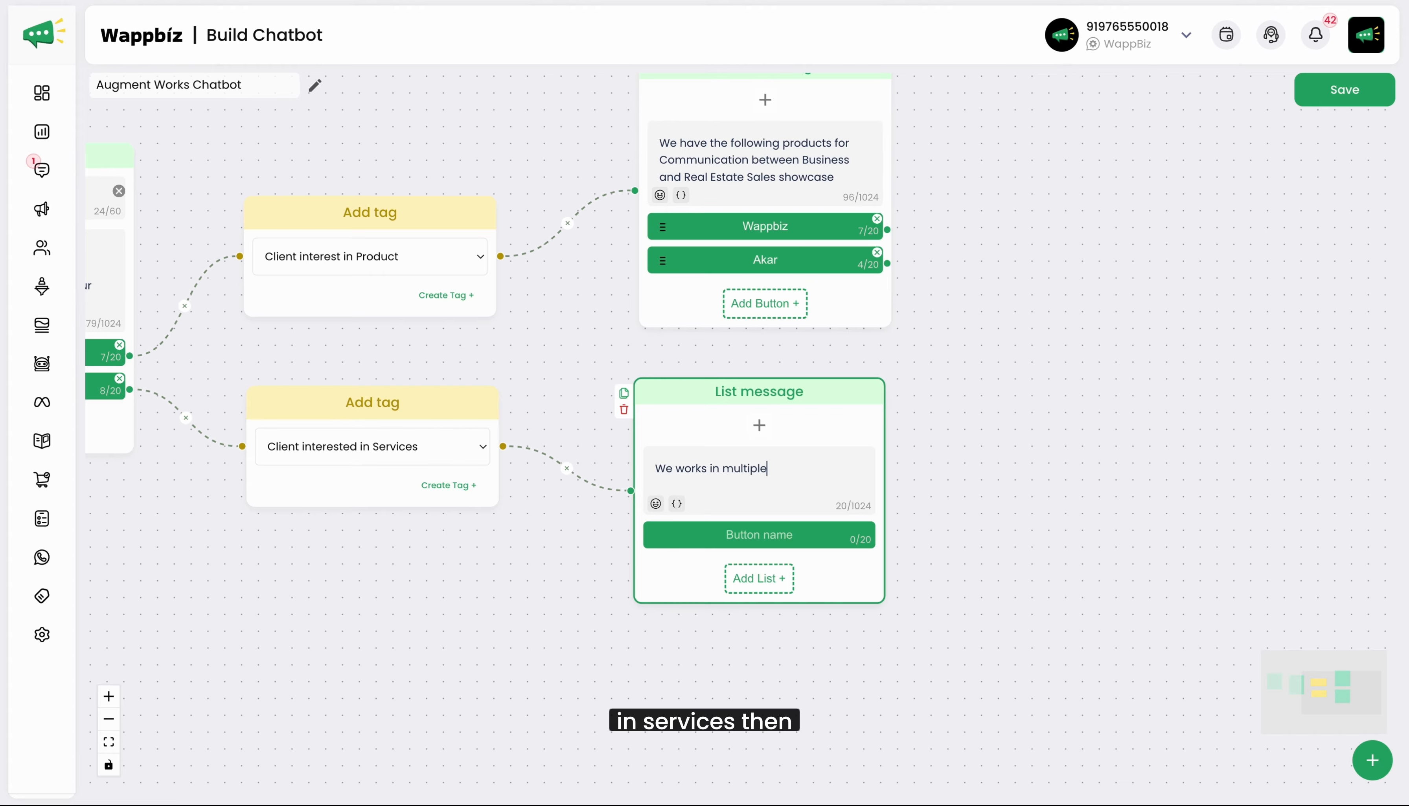
pyautogui.write(' services, Please select your inter')
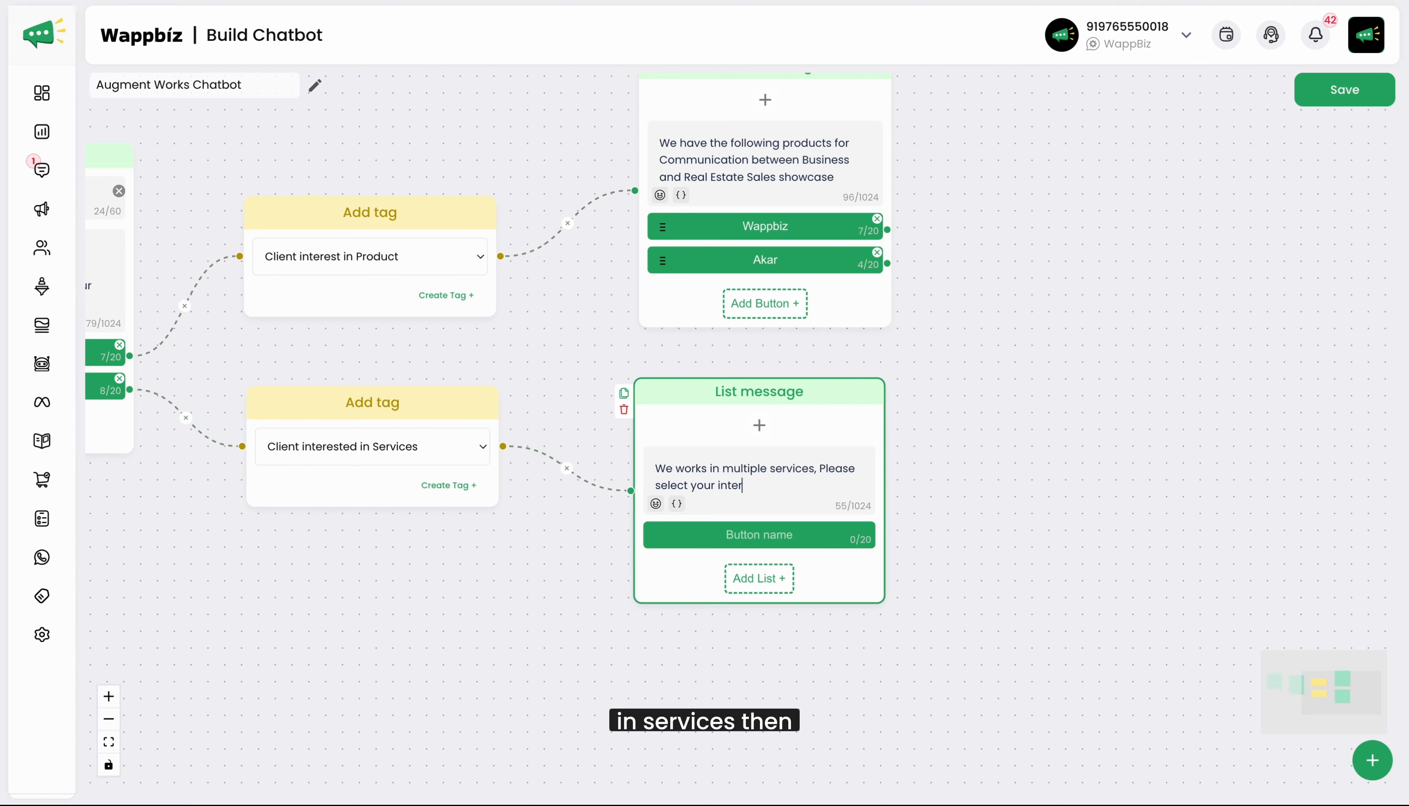
# Name the List message's button "Services".
pyautogui.click(757, 543)
pyautogui.write('Ser')
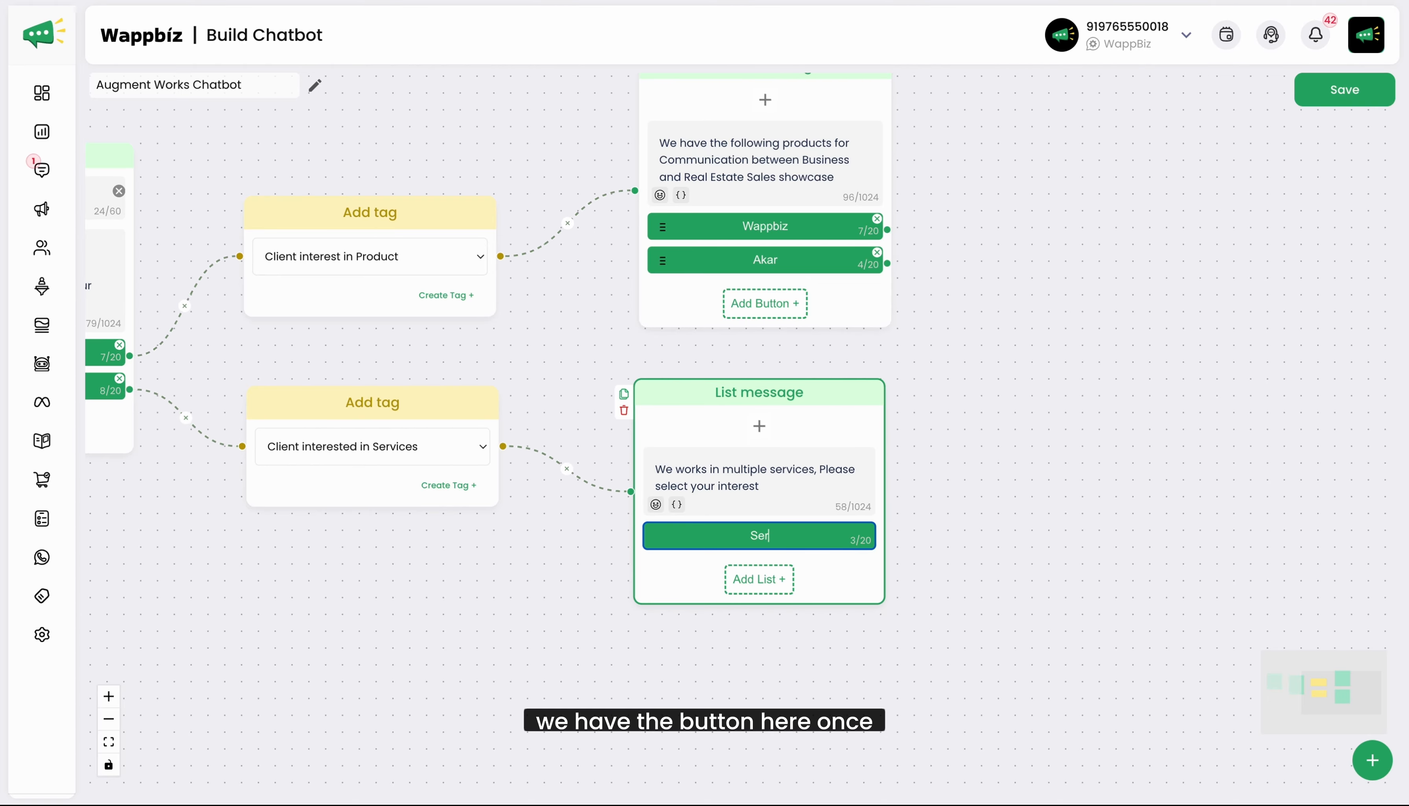
pyautogui.write('vices')
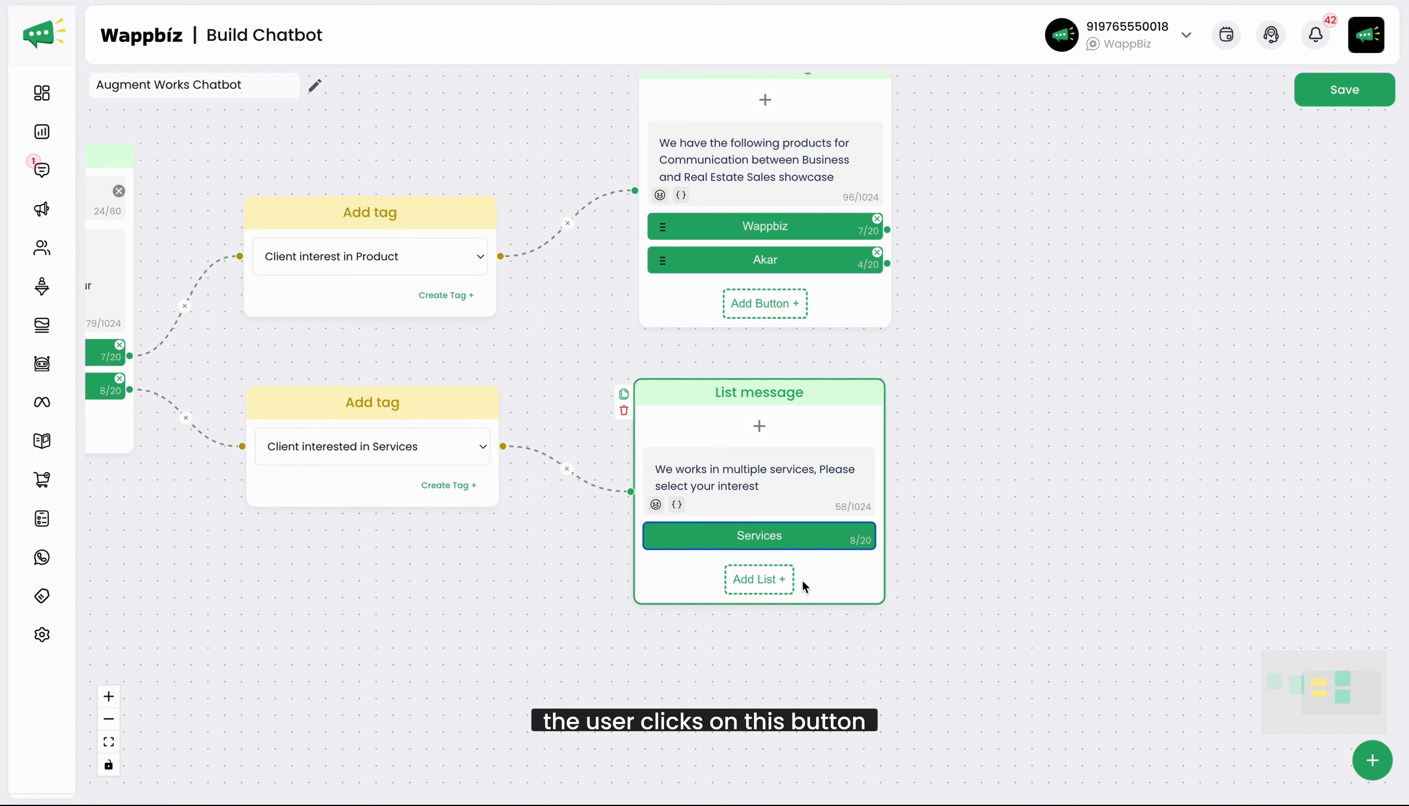
# Add the list options "Web Development" and "App Development" to the List message.
pyautogui.click(781, 580)
pyautogui.moveTo(960, 573); pyautogui.dragTo(946, 359)
pyautogui.click(728, 363)
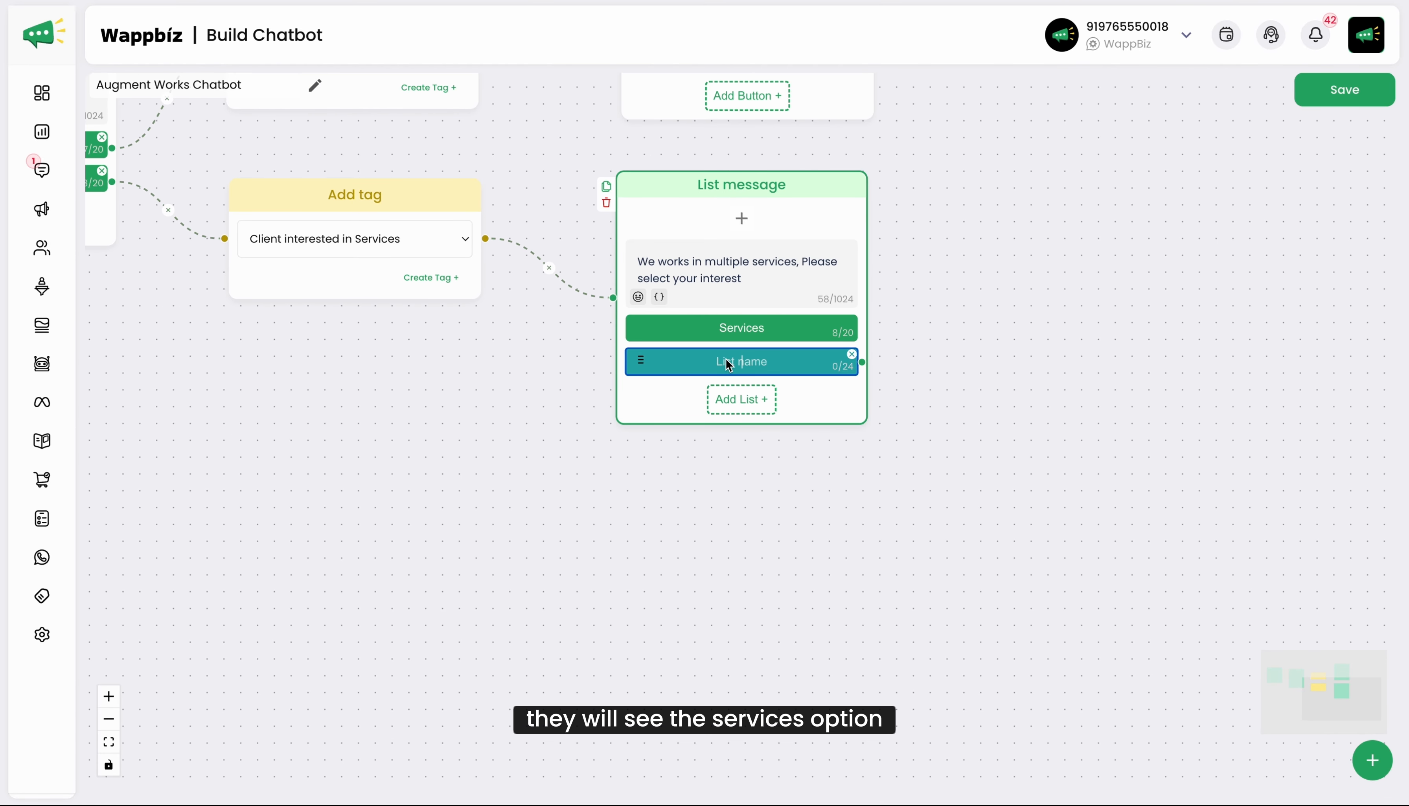
pyautogui.write('Web Dev')
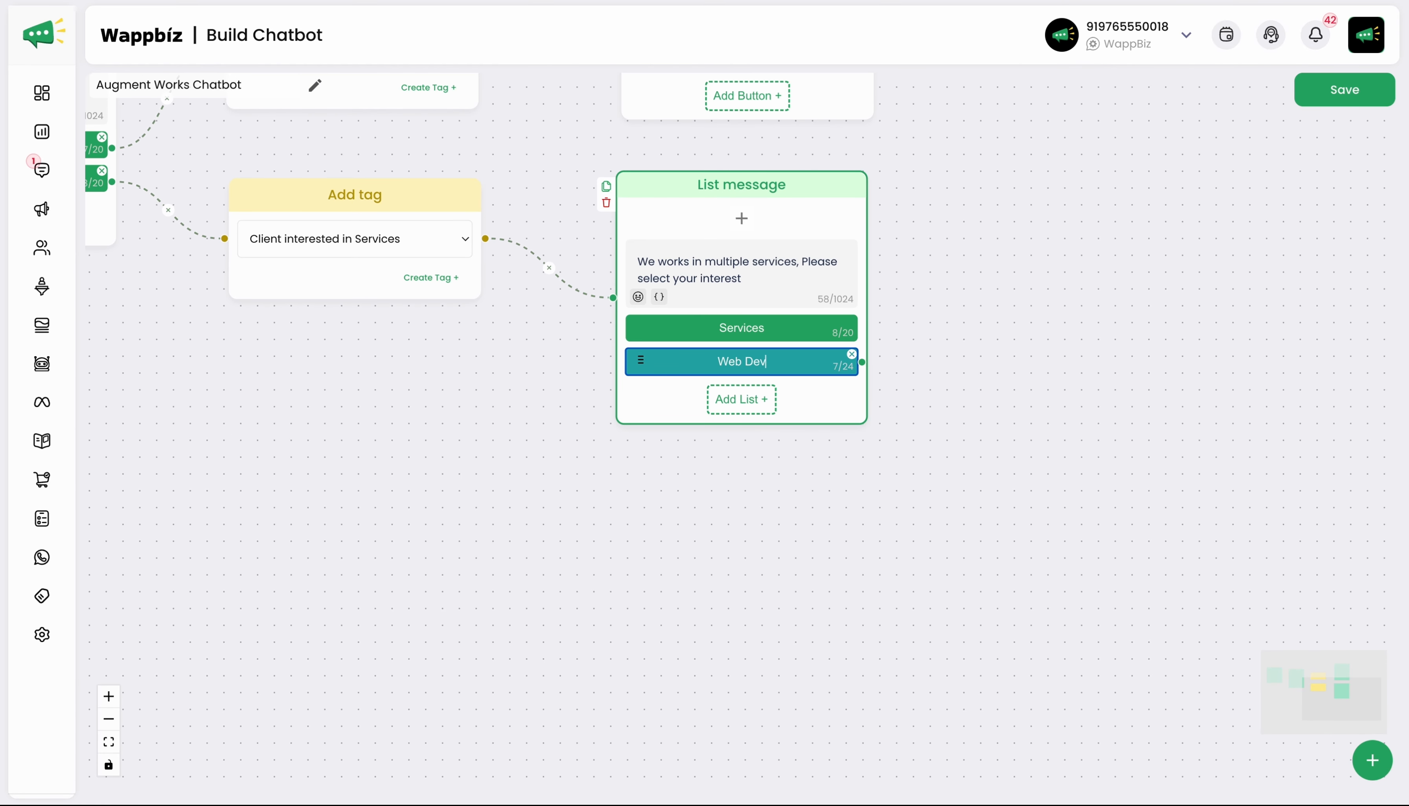
pyautogui.write('elopment')
pyautogui.click(743, 405)
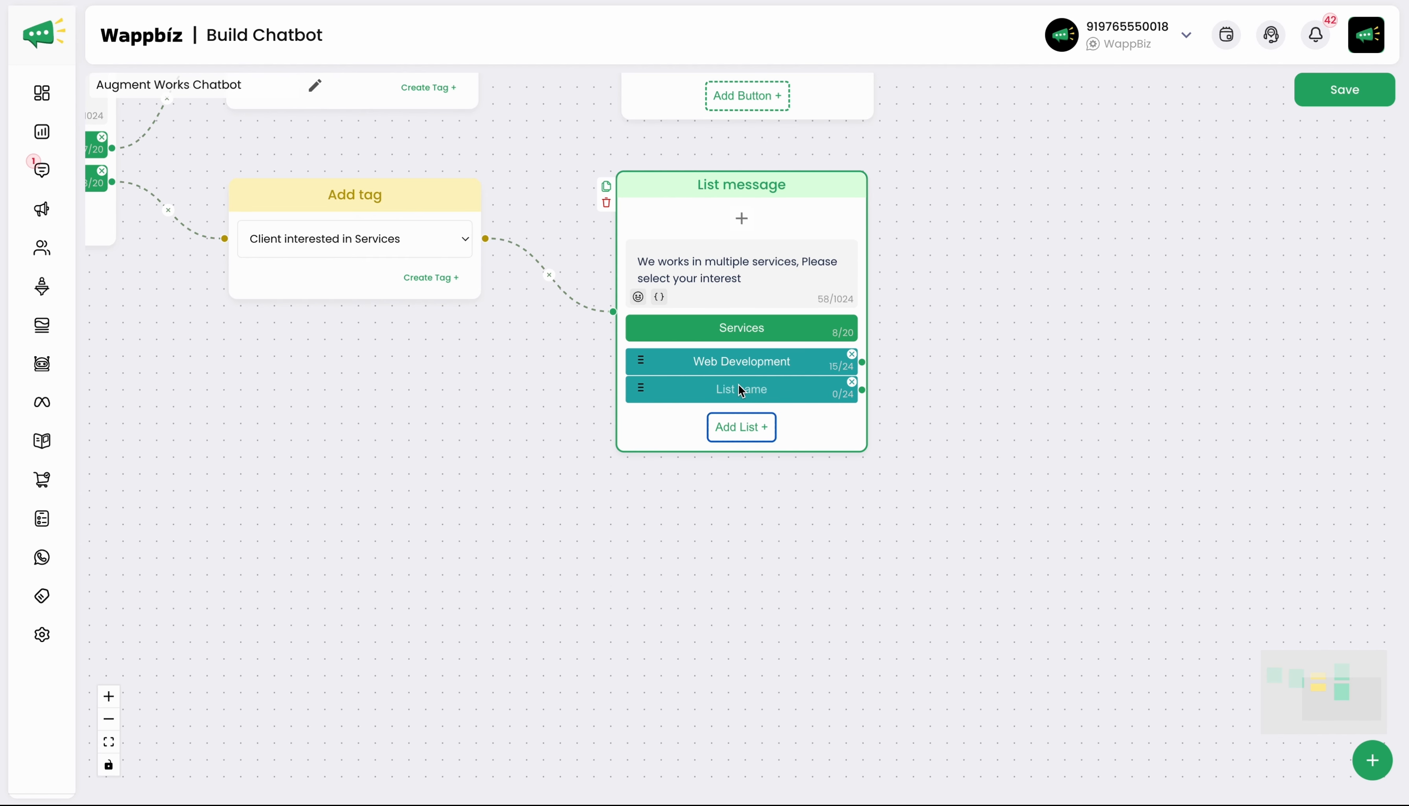
pyautogui.click(728, 393)
pyautogui.write('A')
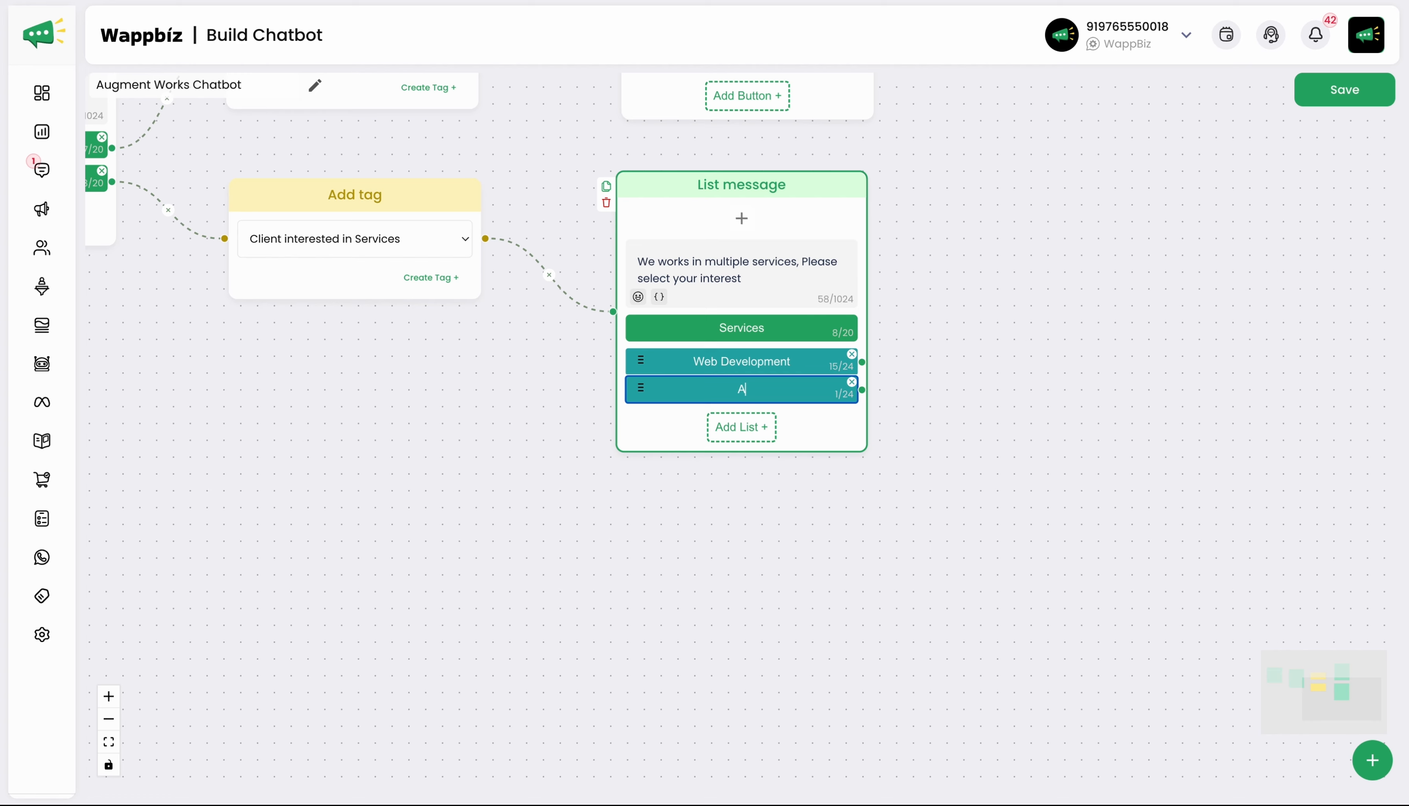
pyautogui.write('pp Development')
# Add the list options "UI UX Solution" and "AR/VR Training Modules" to the List message.
pyautogui.click(739, 419)
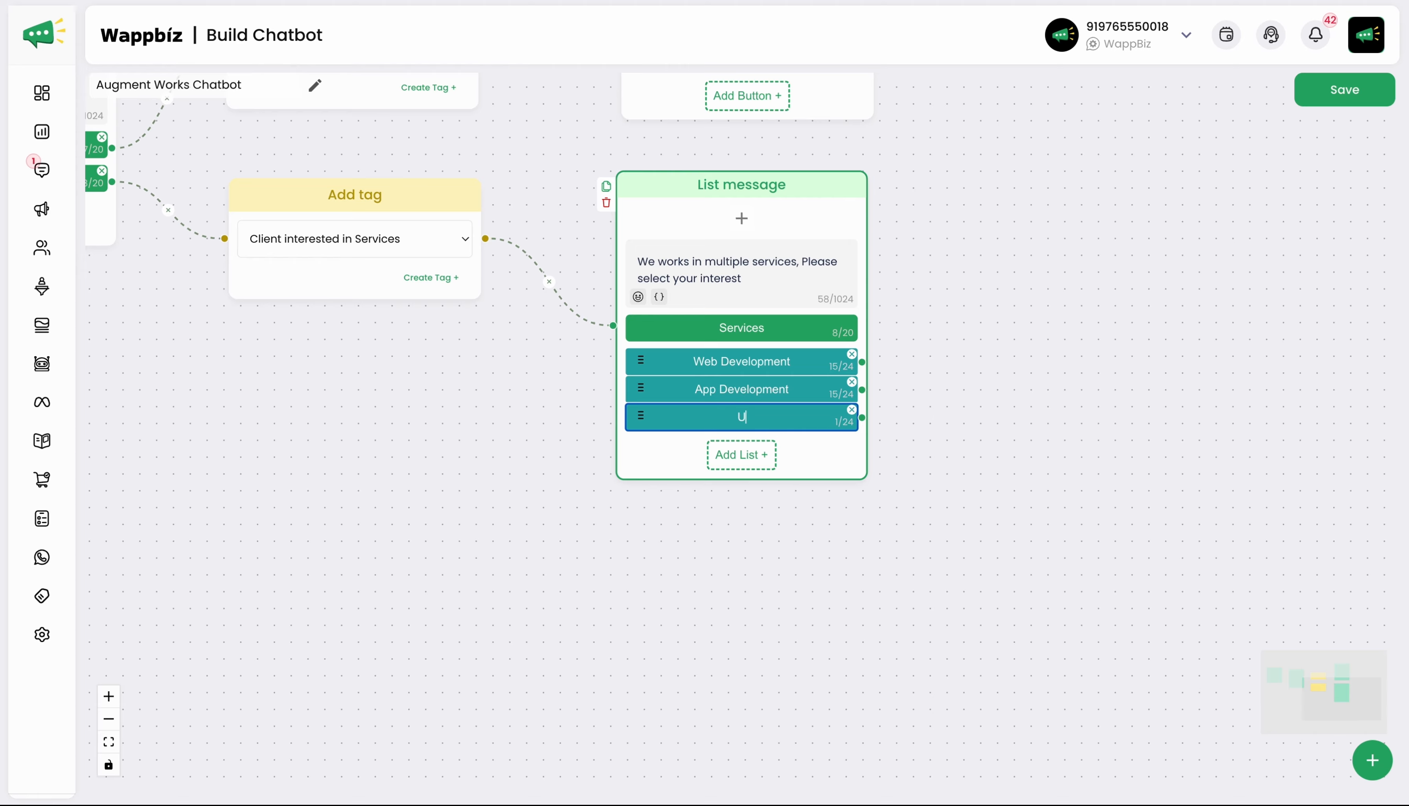
pyautogui.write('UI UX Solution')
pyautogui.click(755, 457)
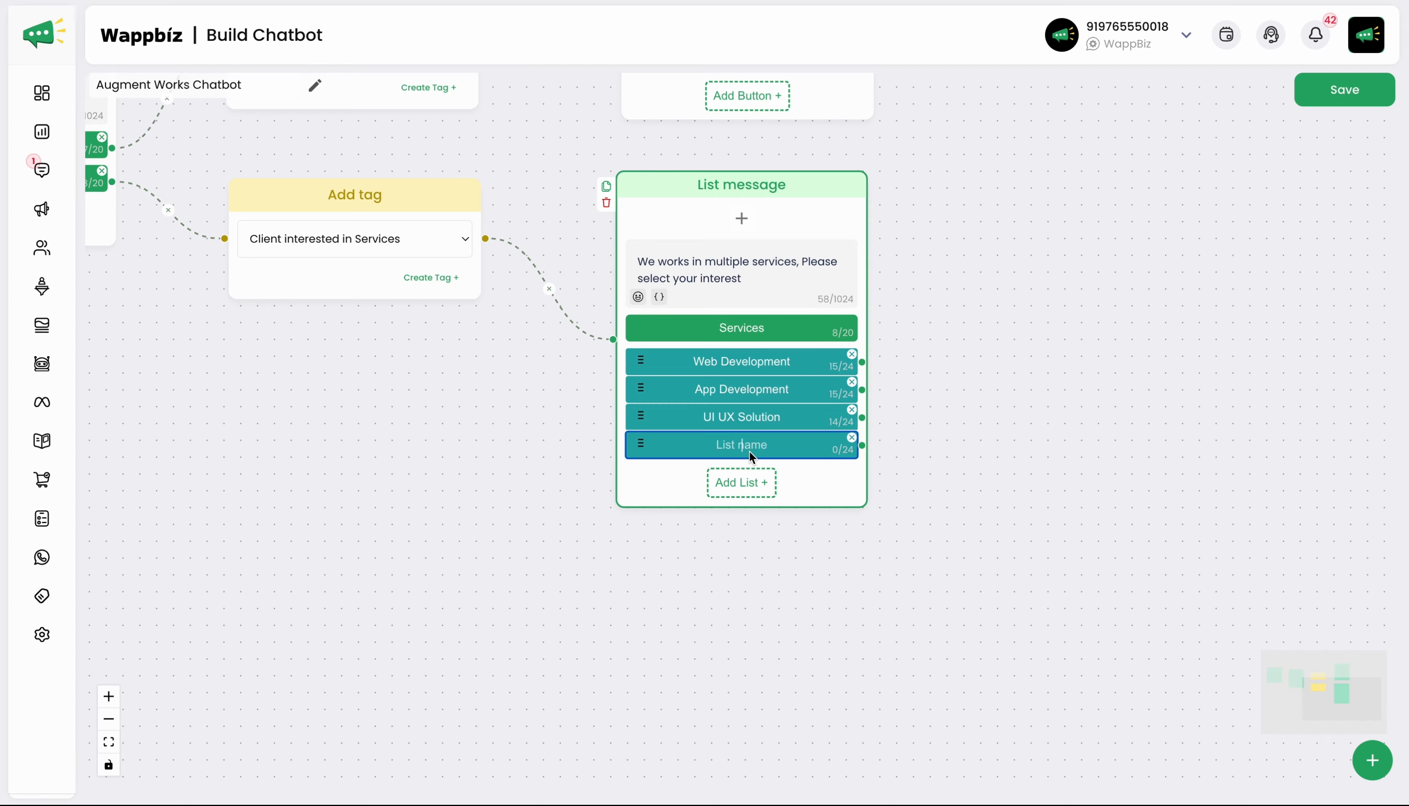
pyautogui.write('AR/VR Training Modules')
# Add the list options "AI Agents" and "Custom Developments" to the List message.
pyautogui.click(756, 483)
pyautogui.click(756, 484)
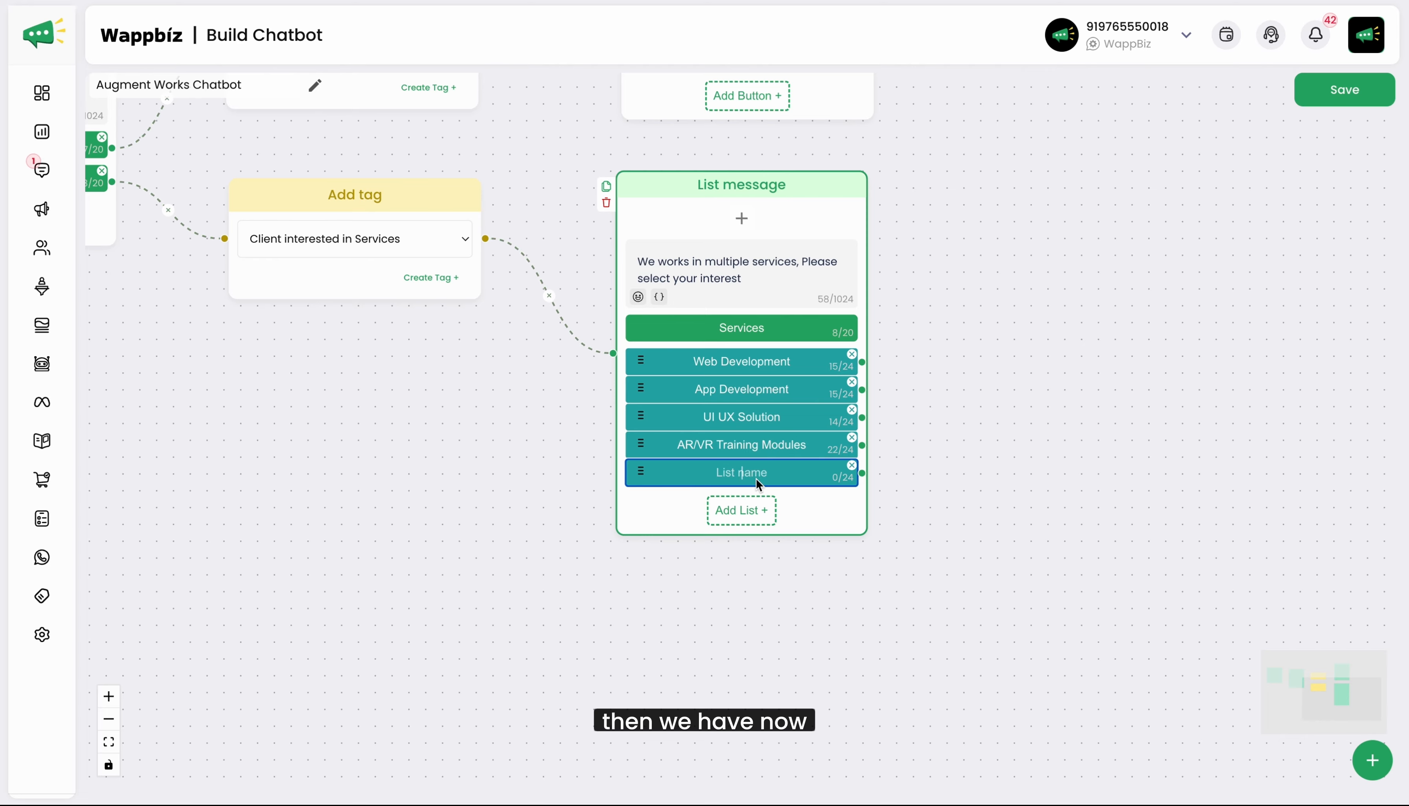
pyautogui.write('AI Agents')
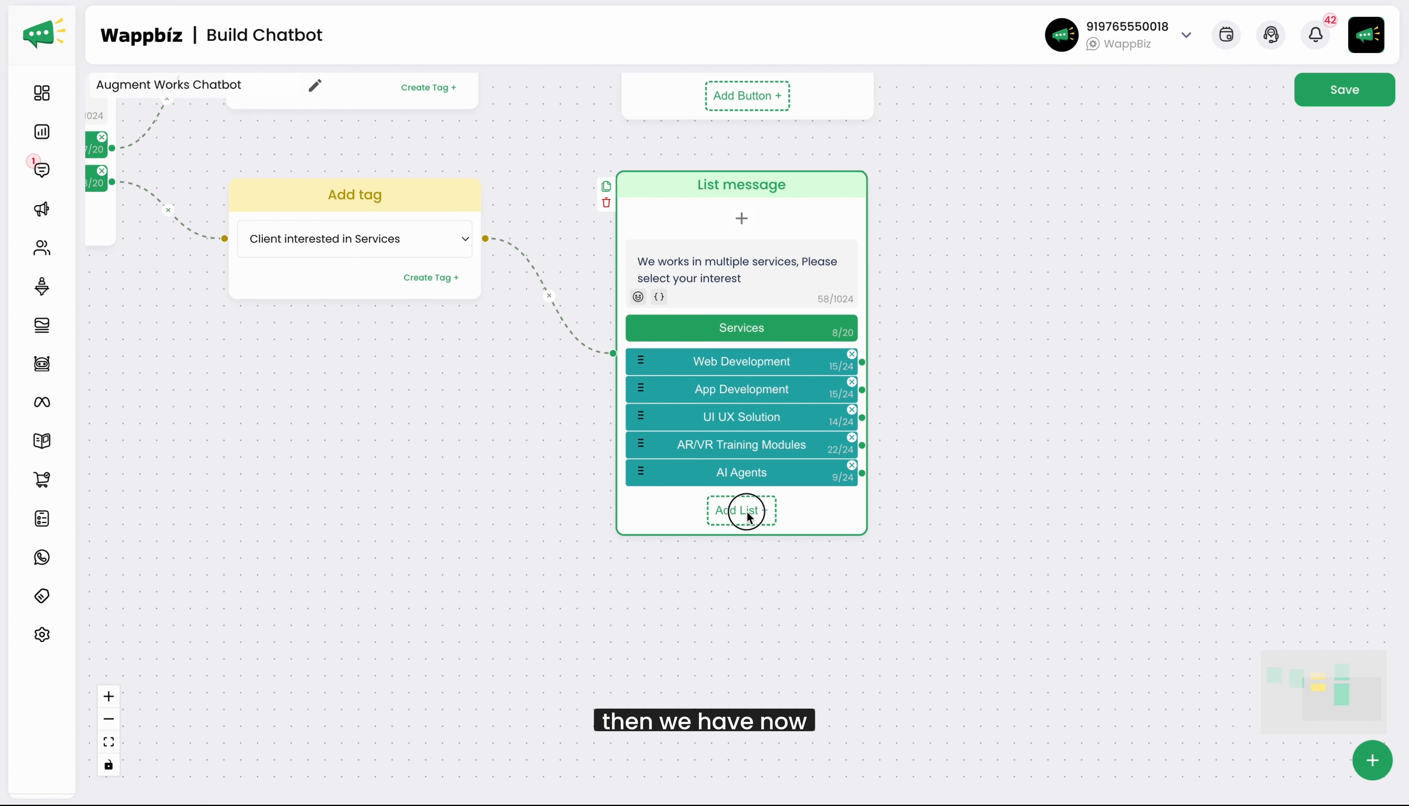
pyautogui.click(745, 510)
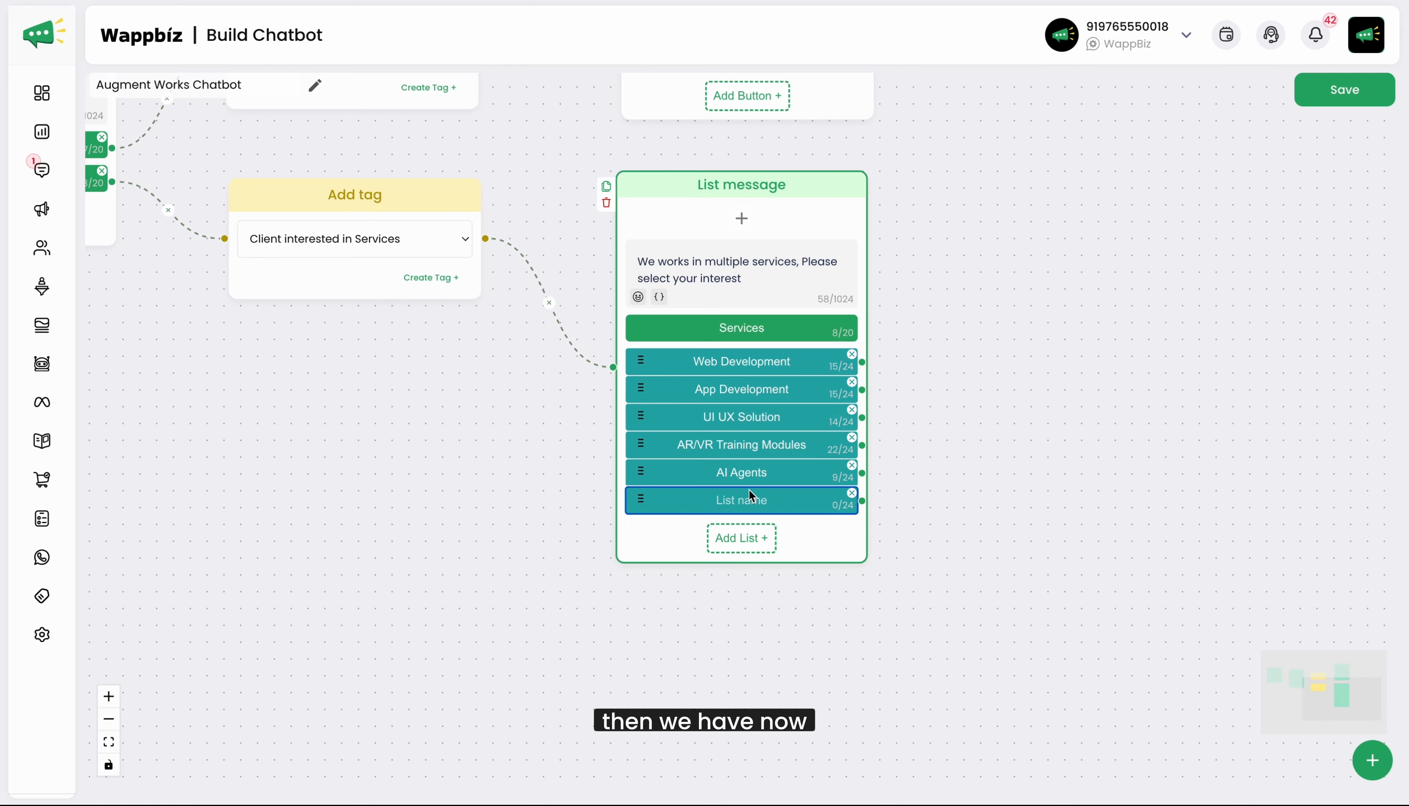
pyautogui.write('Custom Developments')
pyautogui.click(946, 471)
# Add a Call To Action message node beside the products Button message and connect the Wappbiz button to it.
pyautogui.moveTo(950, 391); pyautogui.dragTo(795, 545)
pyautogui.scroll(-2, 795, 544)
pyautogui.moveTo(879, 449); pyautogui.dragTo(786, 421)
pyautogui.click(842, 460)
pyautogui.click(583, 116)
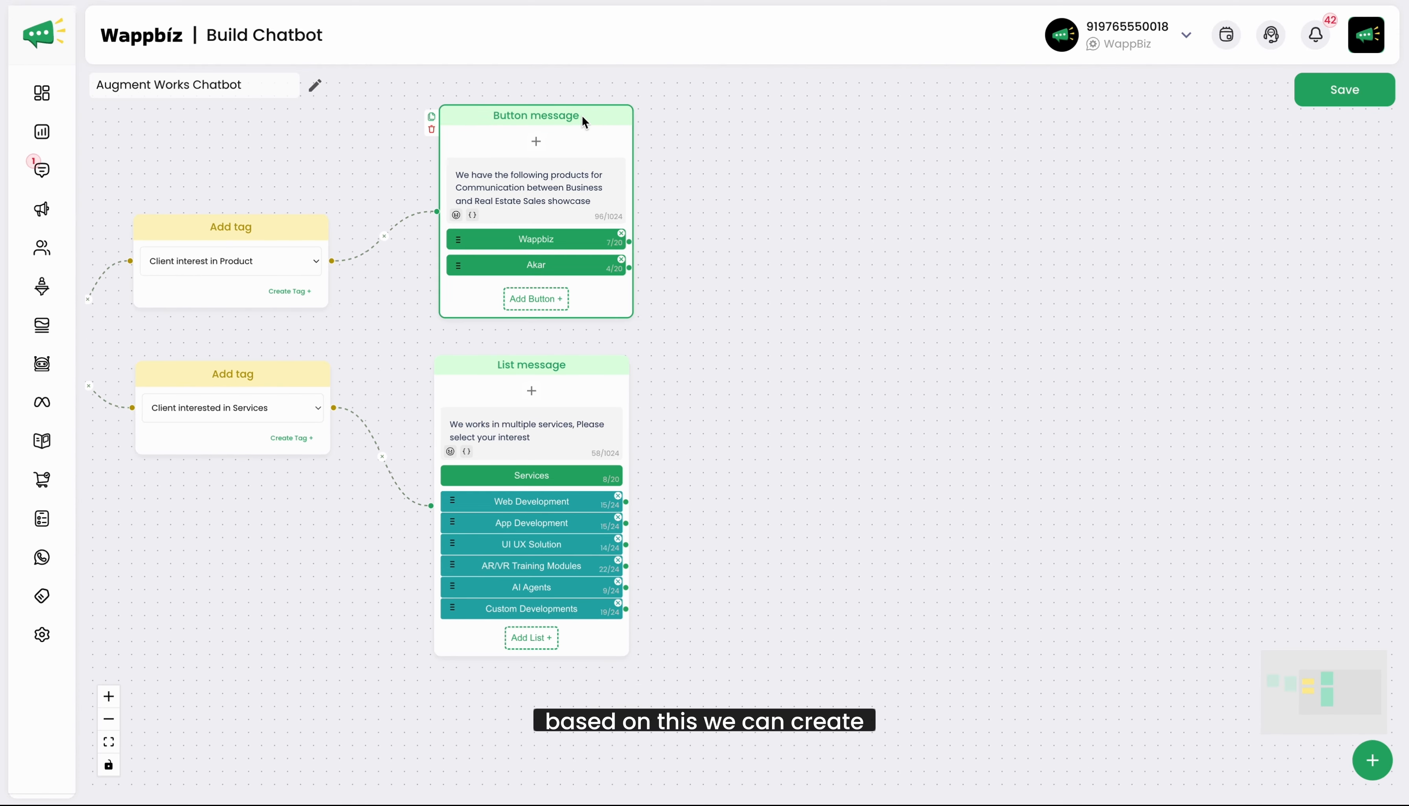
pyautogui.moveTo(892, 367); pyautogui.dragTo(882, 368)
pyautogui.click(1371, 760)
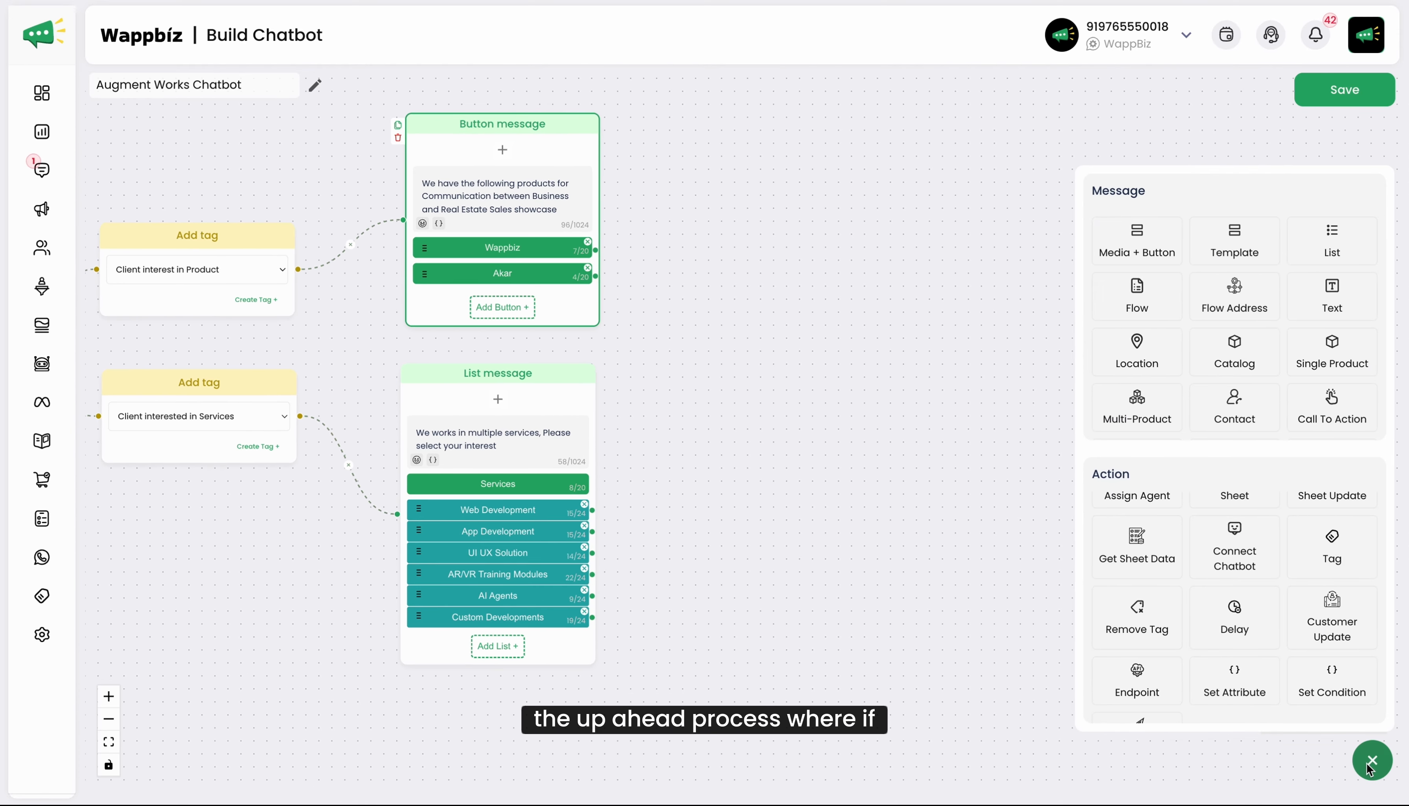
pyautogui.scroll(-1, 1210, 353)
pyautogui.scroll(1, 1210, 353)
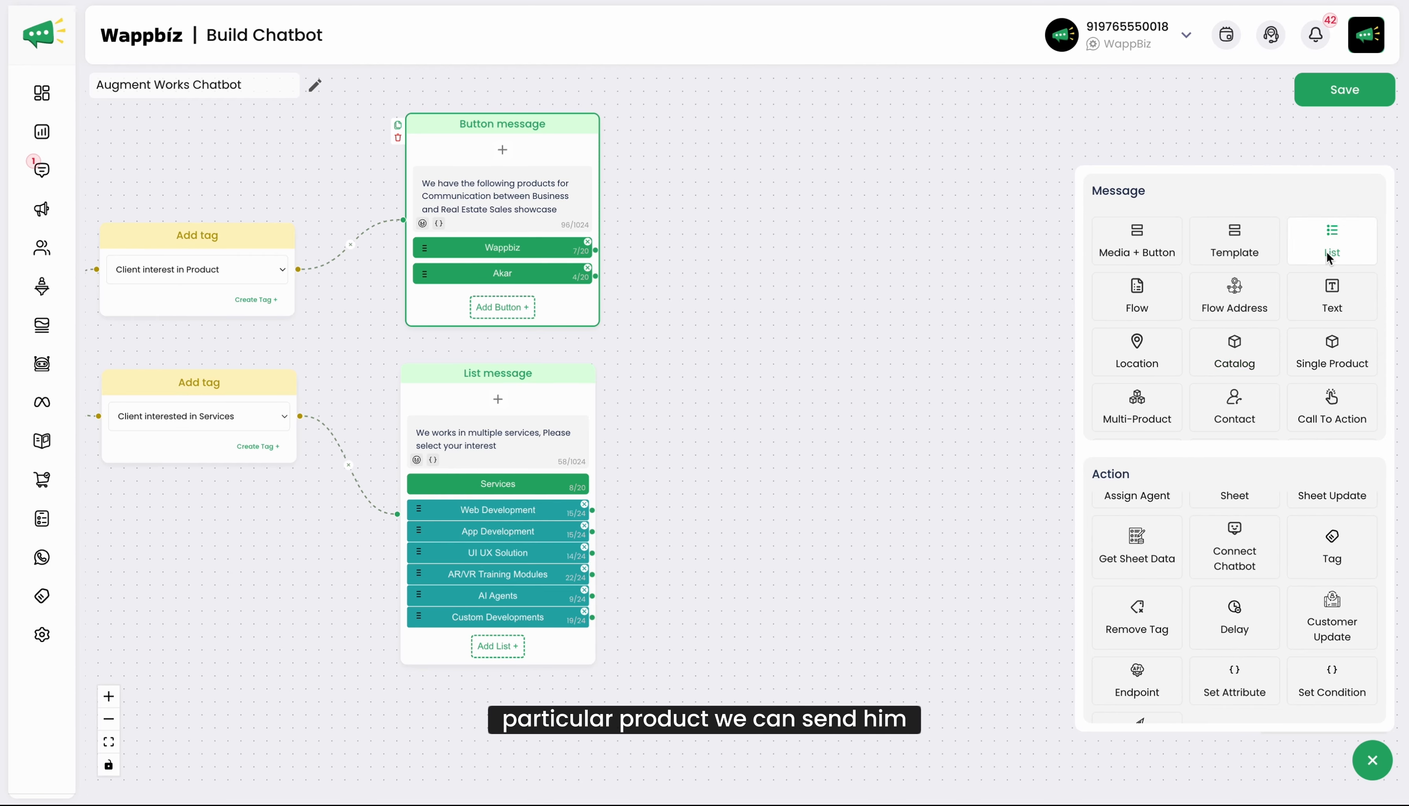
pyautogui.scroll(-1, 1306, 353)
pyautogui.scroll(-1, 1307, 353)
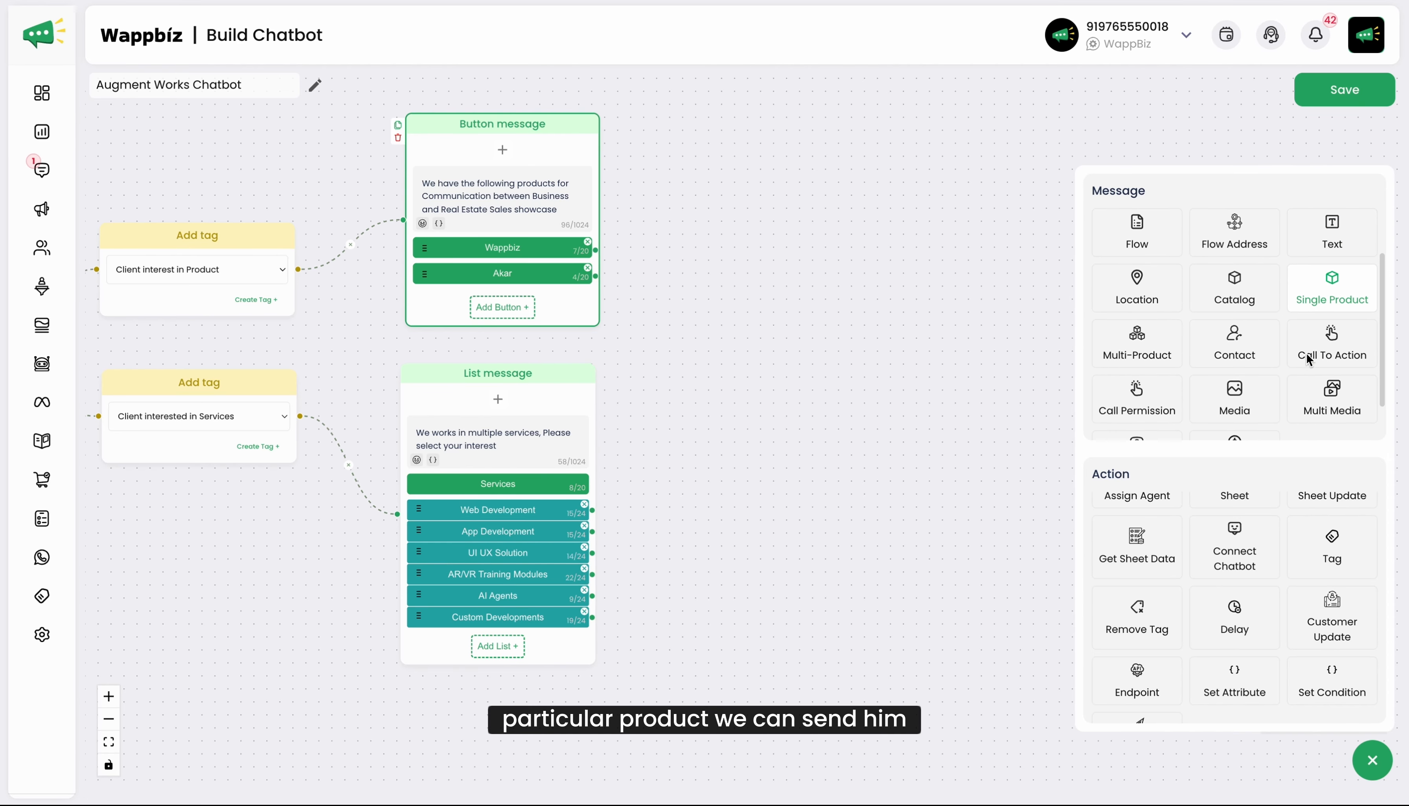
pyautogui.click(1323, 319)
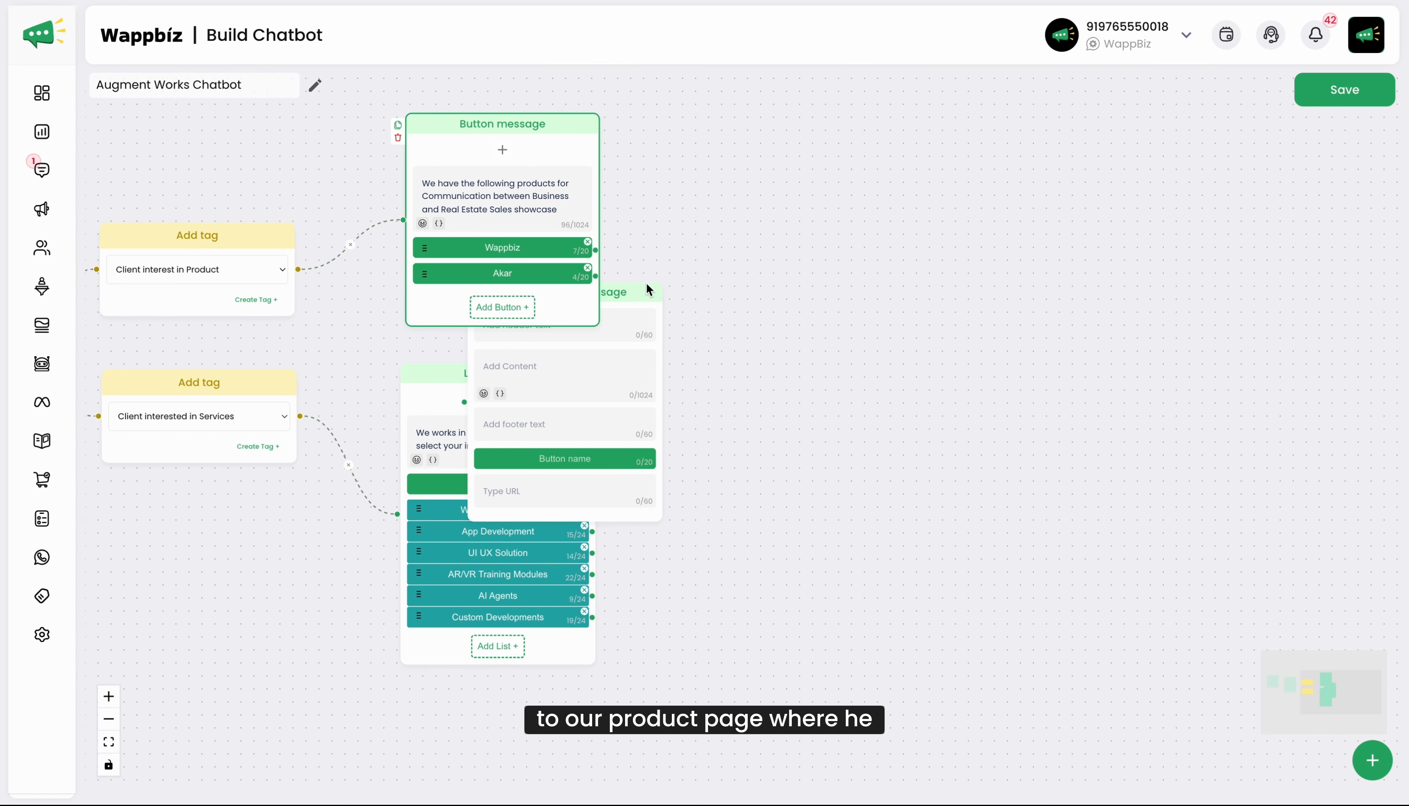
pyautogui.moveTo(630, 287); pyautogui.dragTo(928, 103)
pyautogui.moveTo(707, 313); pyautogui.dragTo(706, 435)
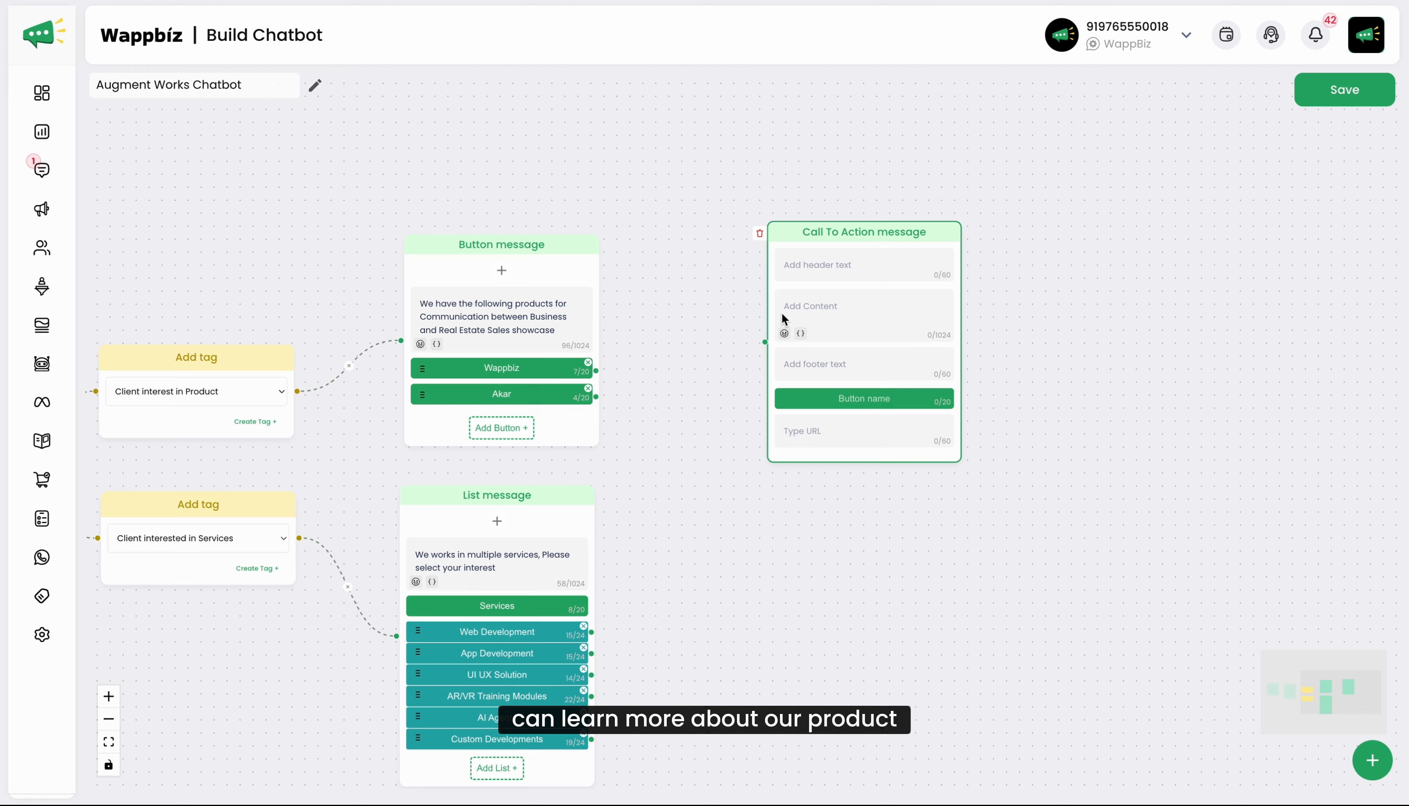
pyautogui.moveTo(827, 232); pyautogui.dragTo(828, 185)
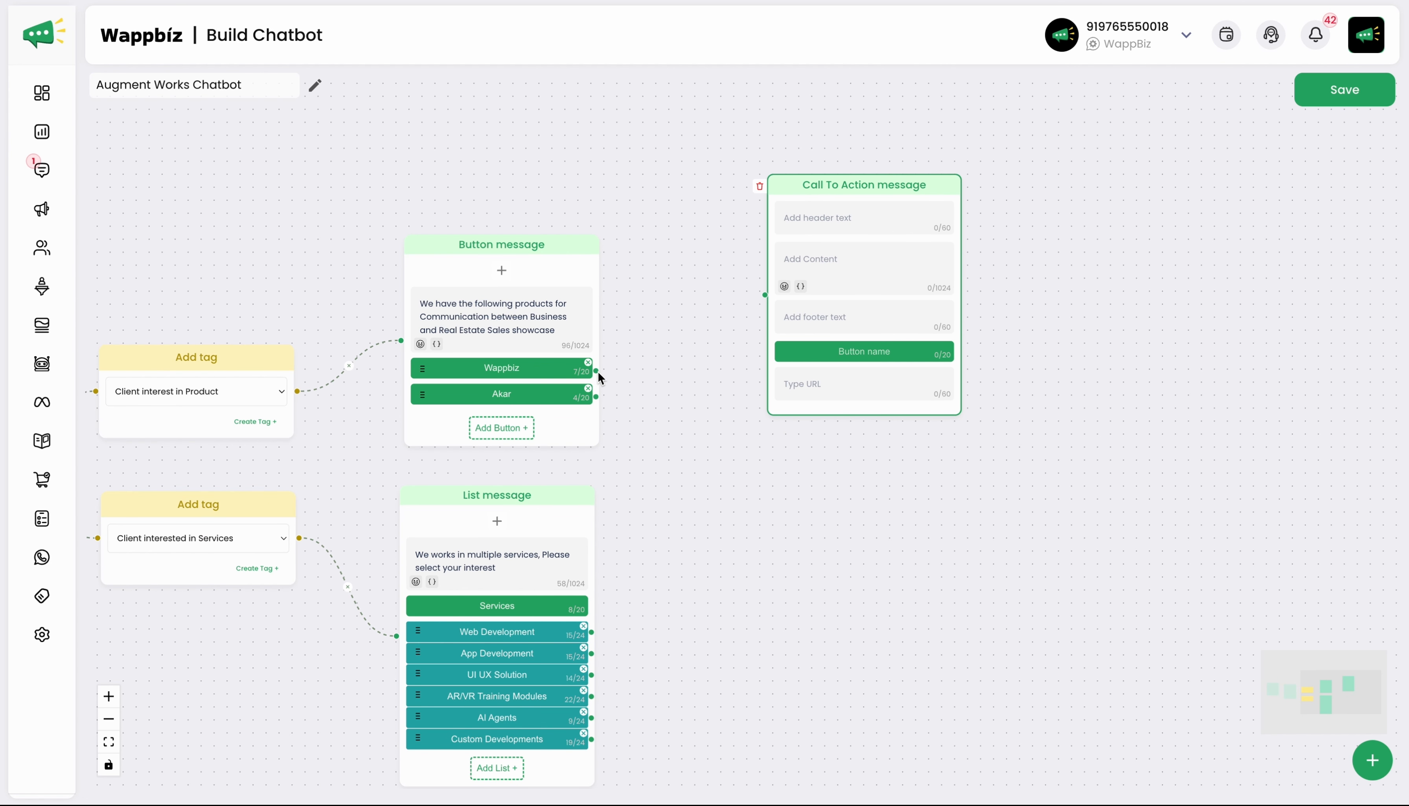
pyautogui.moveTo(596, 370); pyautogui.dragTo(765, 294)
# Set the Call To Action content to "Wappbiz is a tools which is developed with the Official Partnership with Meta and using the most secure API for Communication".
pyautogui.click(825, 259)
pyautogui.write('Wappbiz is a T')
pyautogui.press('BackSpace')
pyautogui.write('tools which w')
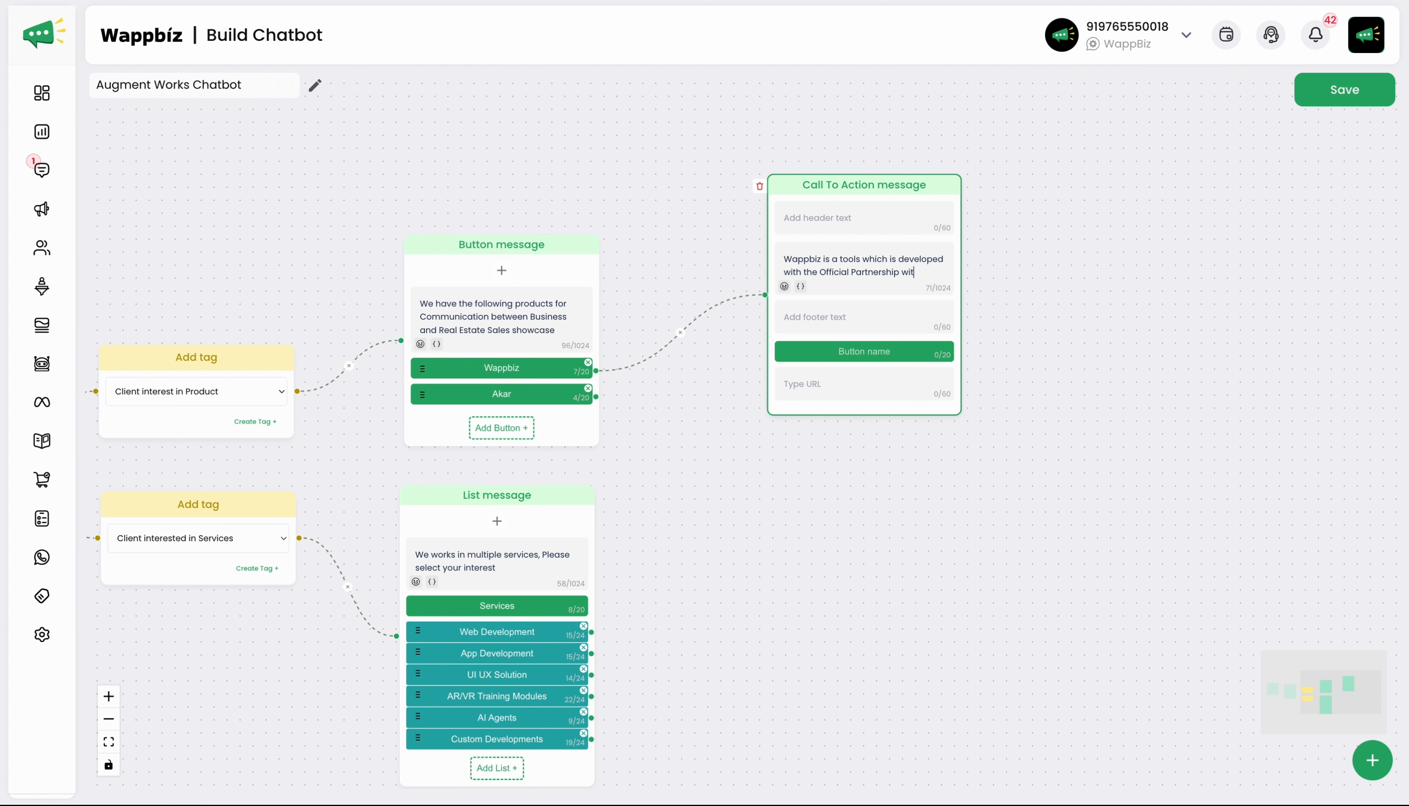
pyautogui.write('artnership with Meta an')
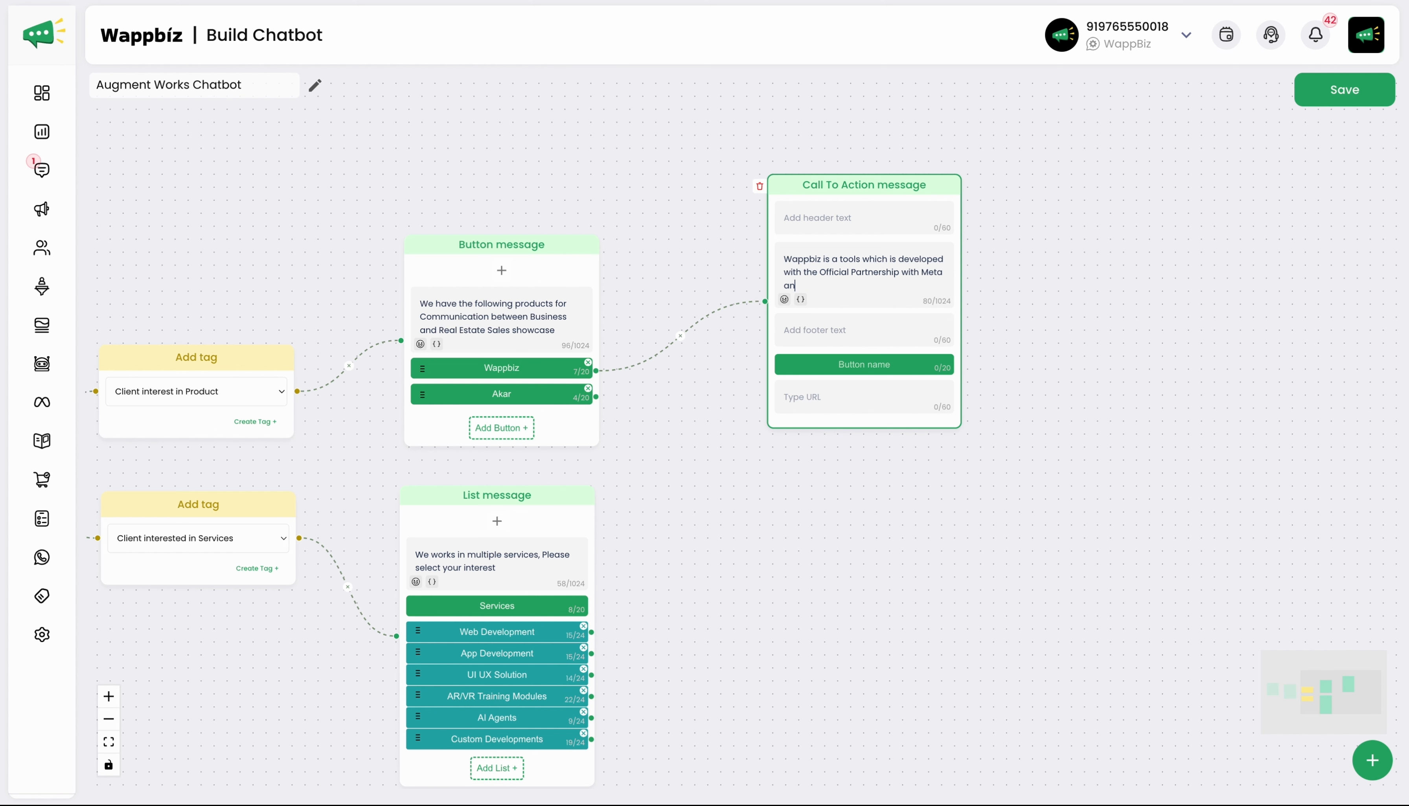
pyautogui.write('d using the most secure API for Commu')
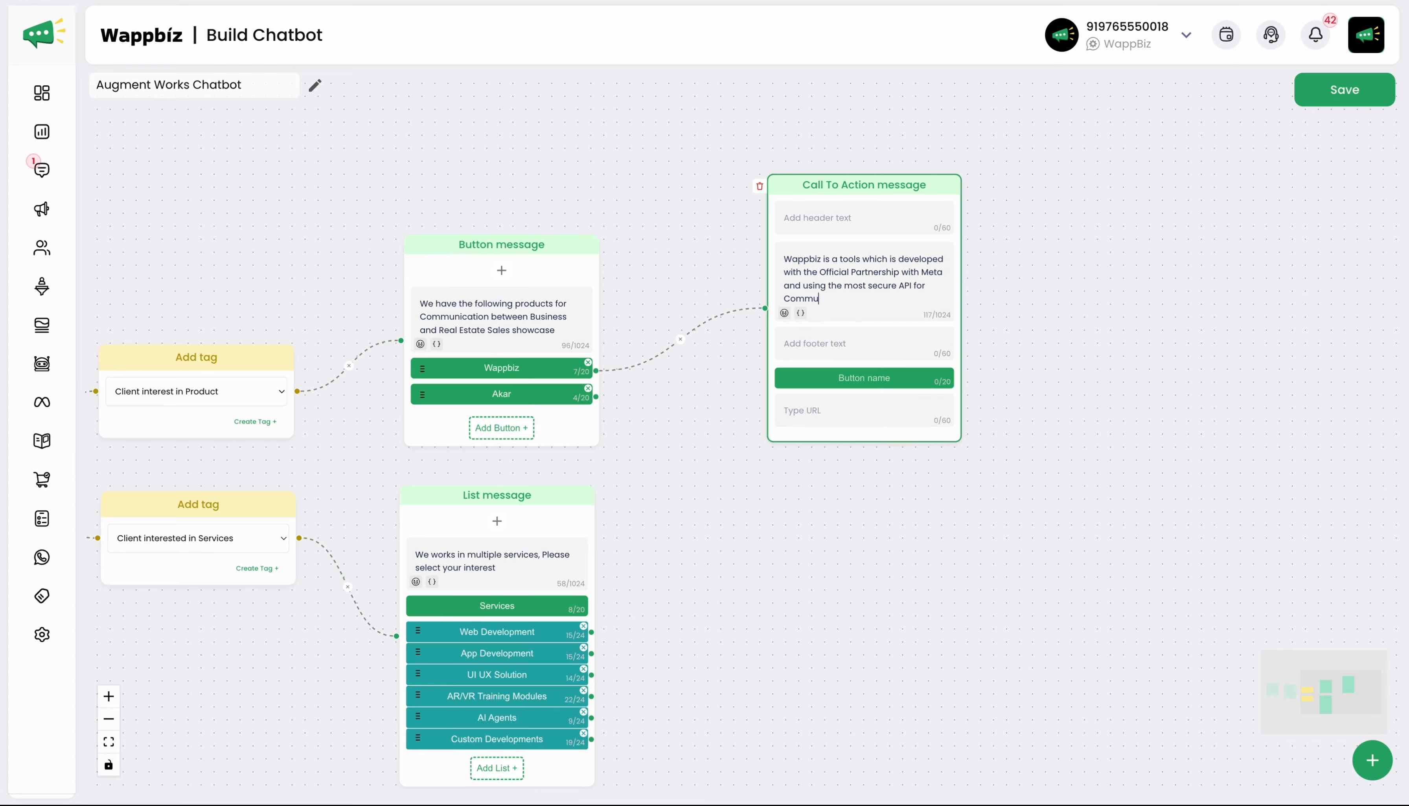
pyautogui.write('nication')
pyautogui.click(847, 381)
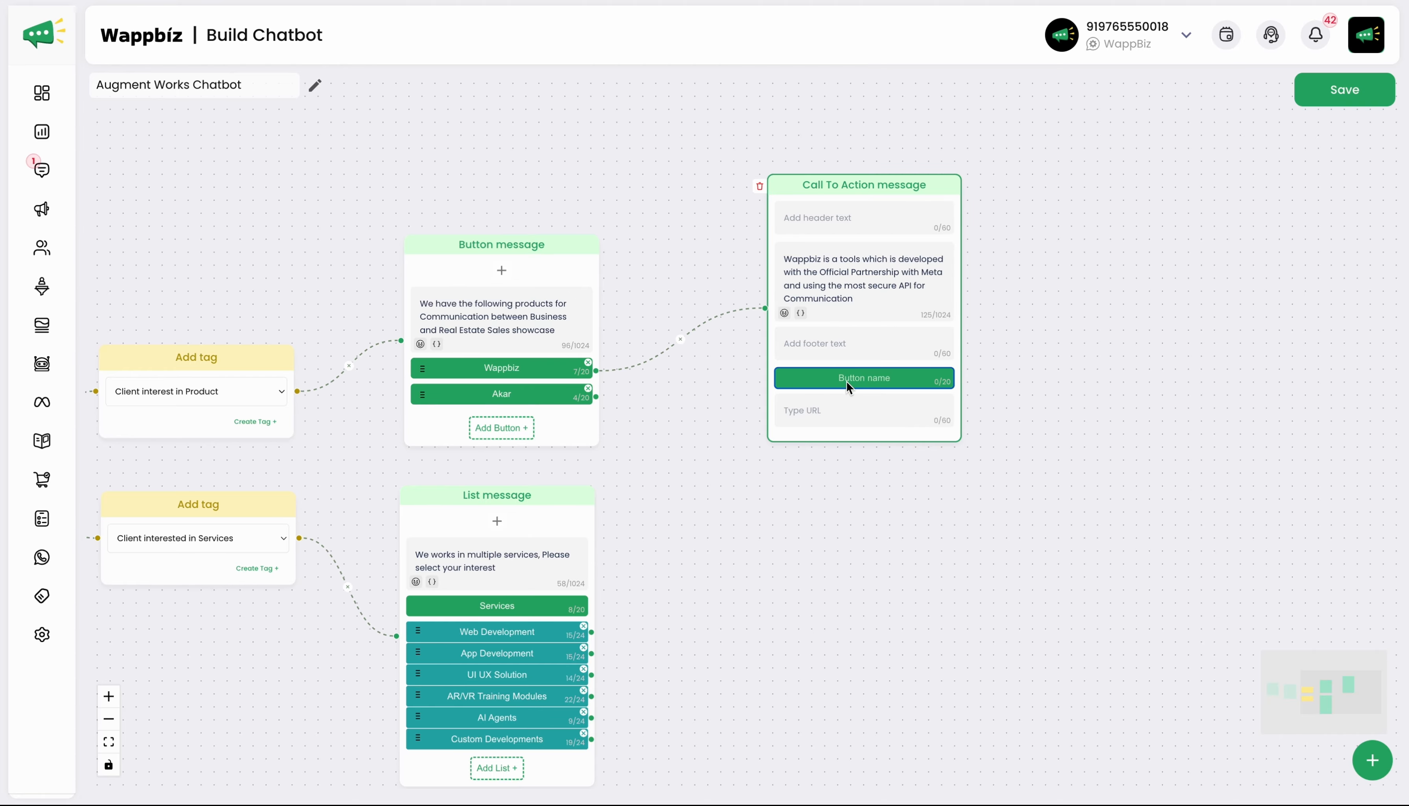
pyautogui.write('Visit Websiste')
pyautogui.click(850, 426)
pyautogui.write('www')
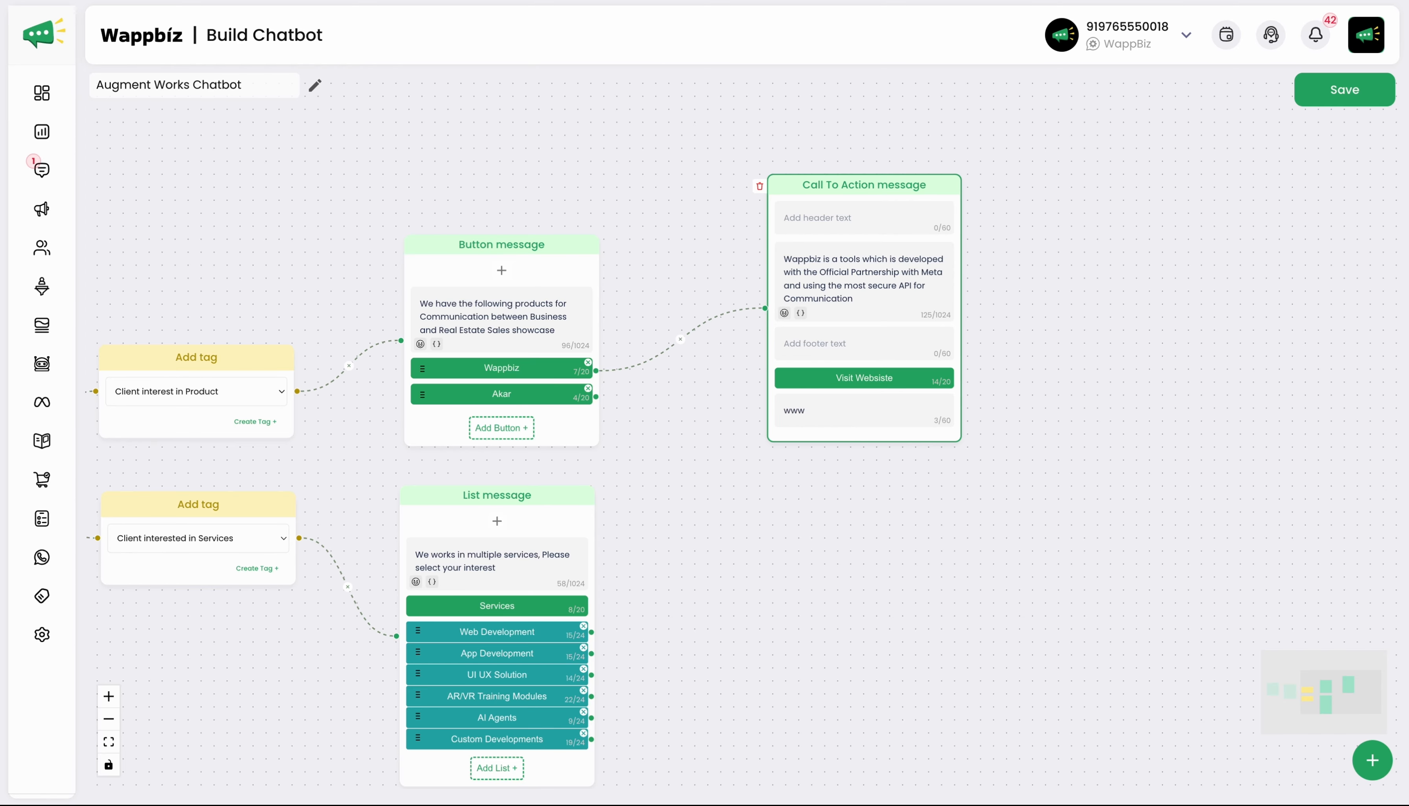
pyautogui.write('.wappbiz.com')
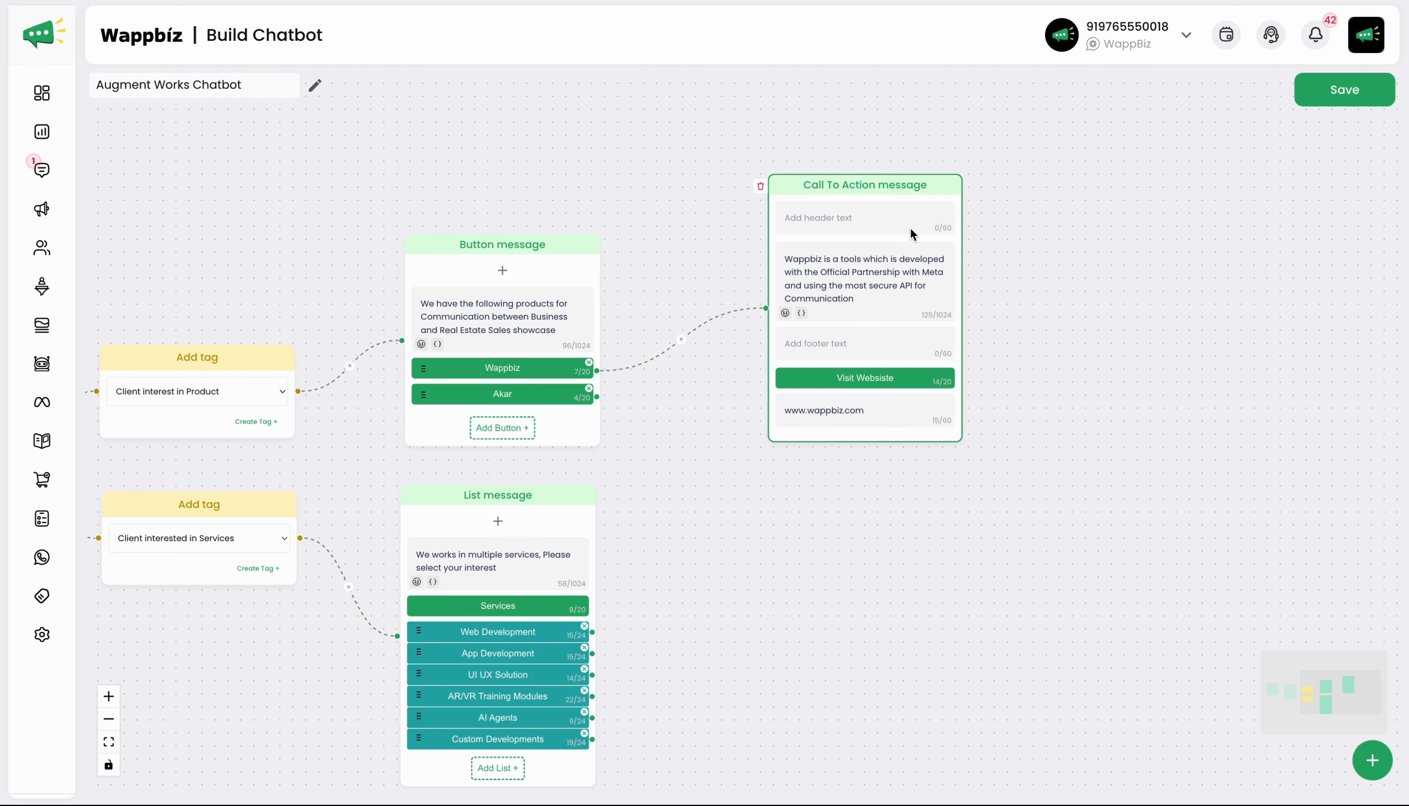
# Move the Wappbiz Call To Action message higher, then add a second Call To Action message and connect the Akar button to it.
pyautogui.moveTo(897, 184); pyautogui.dragTo(870, 106)
pyautogui.moveTo(1047, 314); pyautogui.dragTo(963, 305)
pyautogui.click(1388, 772)
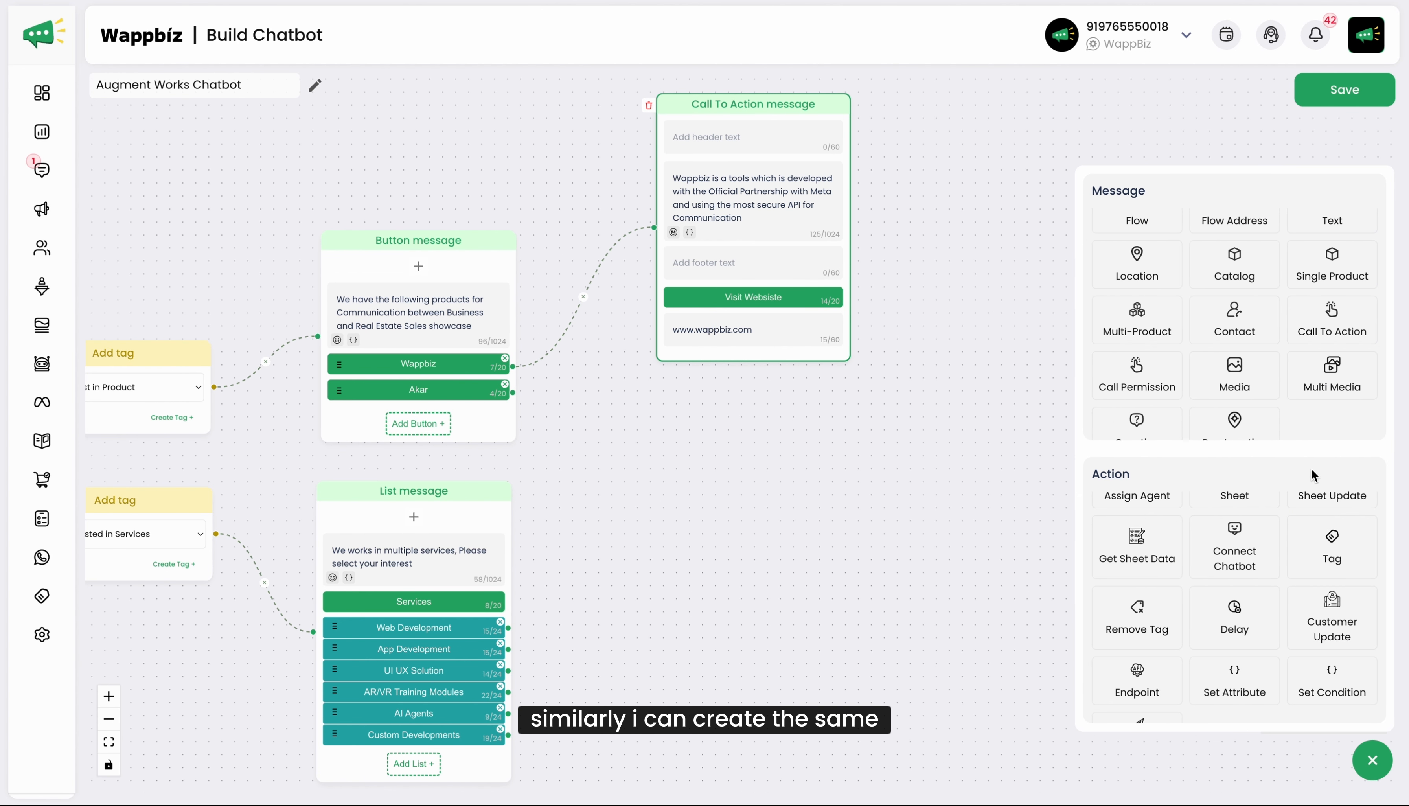
pyautogui.click(1327, 317)
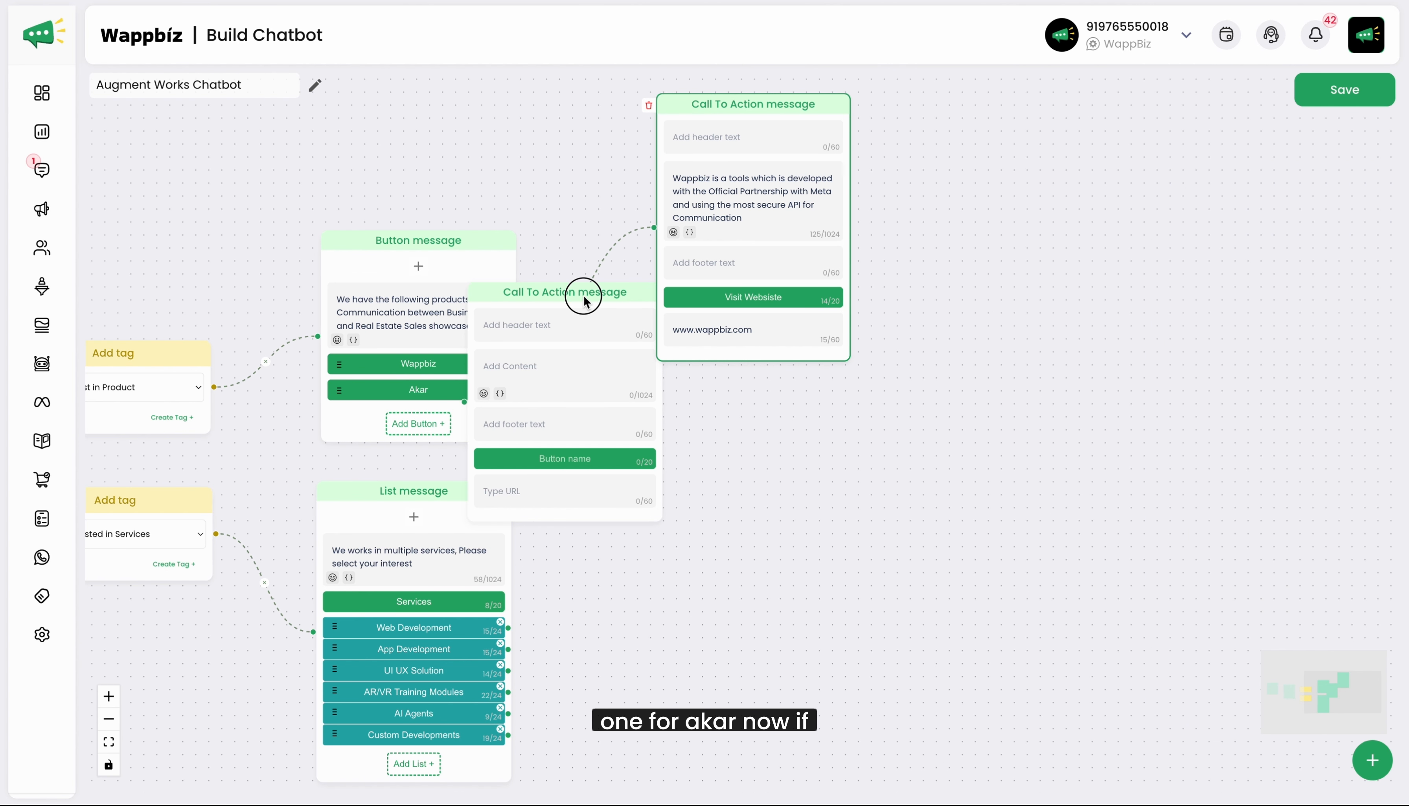
pyautogui.moveTo(583, 299); pyautogui.dragTo(996, 262)
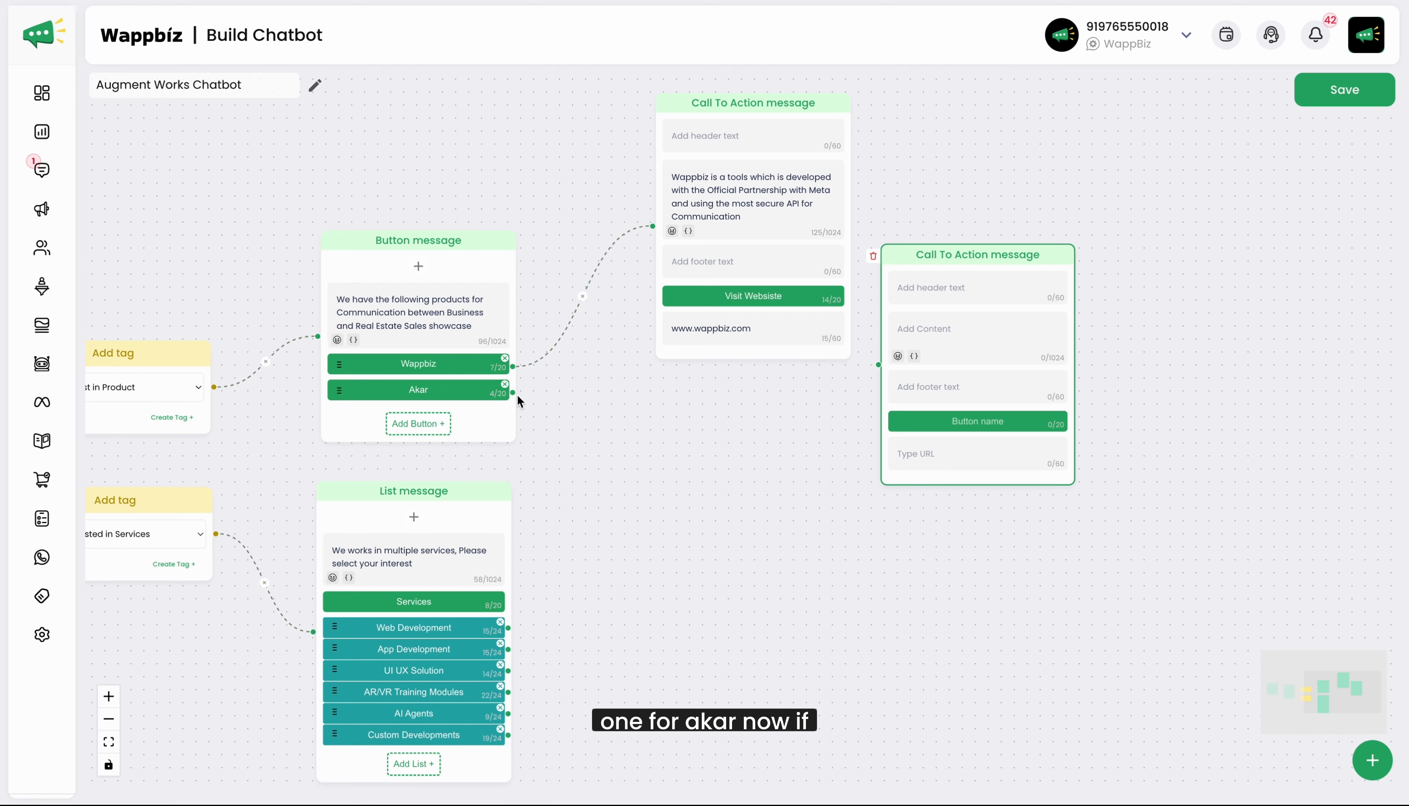
pyautogui.moveTo(513, 391); pyautogui.dragTo(879, 365)
# Set the Akar message's content to "Akar is a proptech Solution, which helps real estate builder in showcase of their property and increase clients experience".
pyautogui.click(927, 339)
pyautogui.write('Akar is a proptech Solution, which hel')
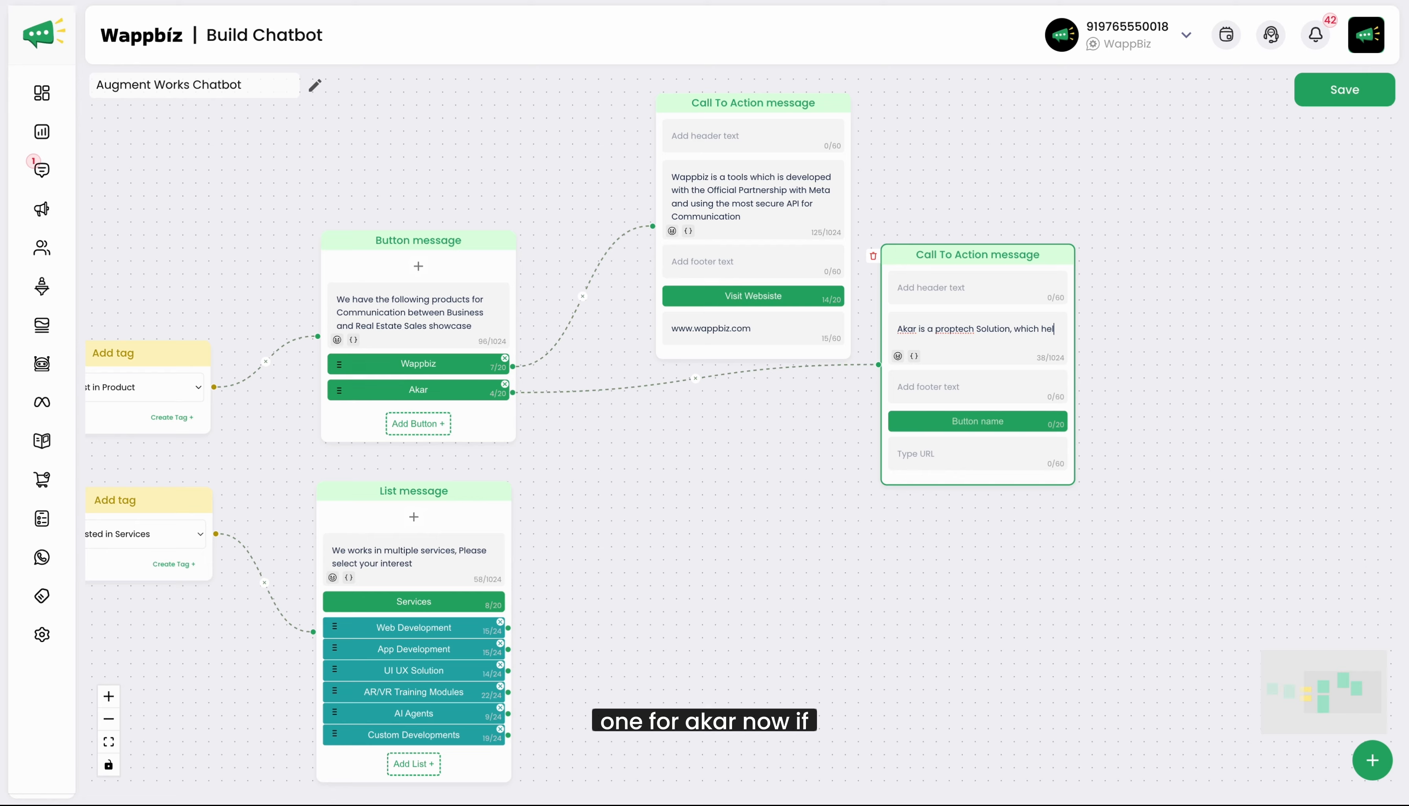
pyautogui.write('ps real estate builder in showcase')
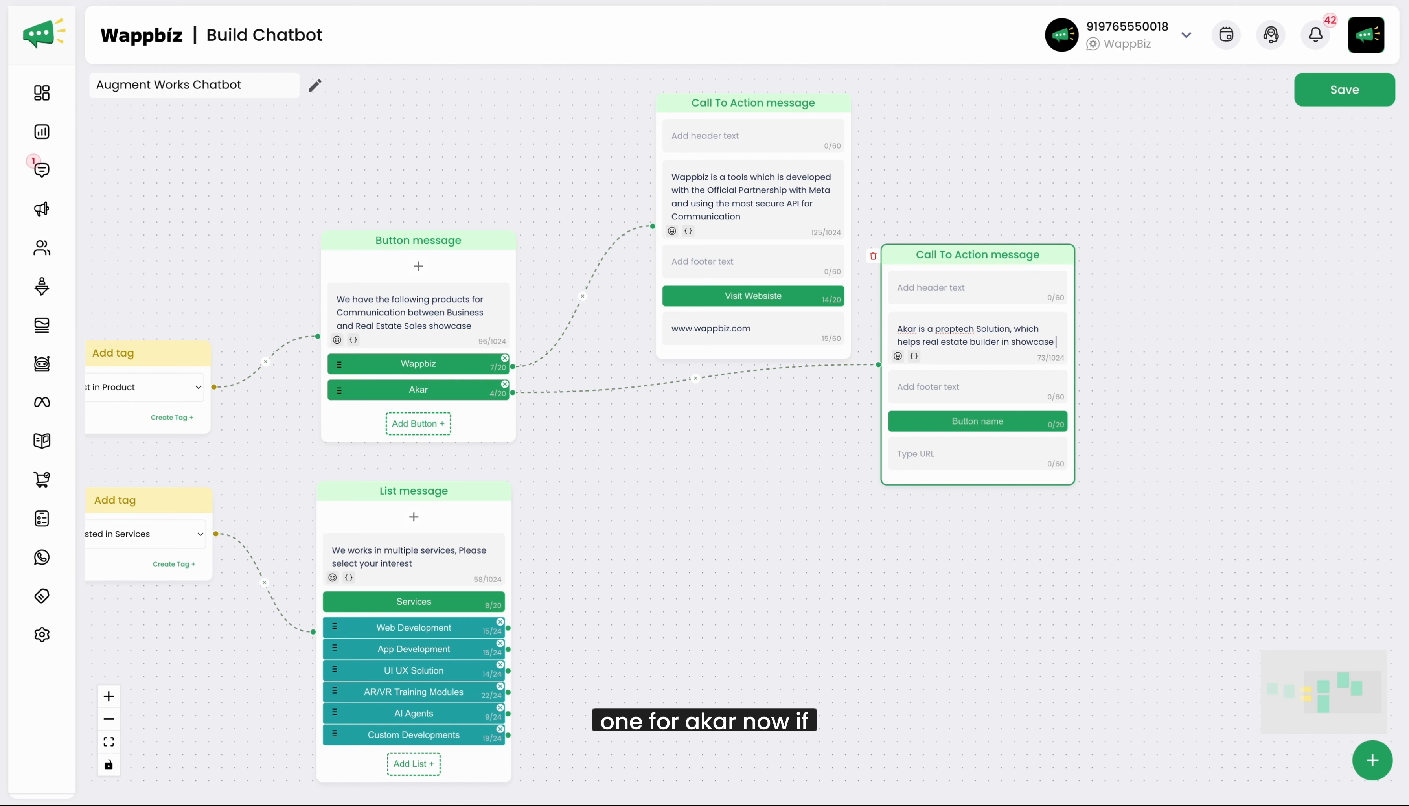
pyautogui.write('of their property and increa')
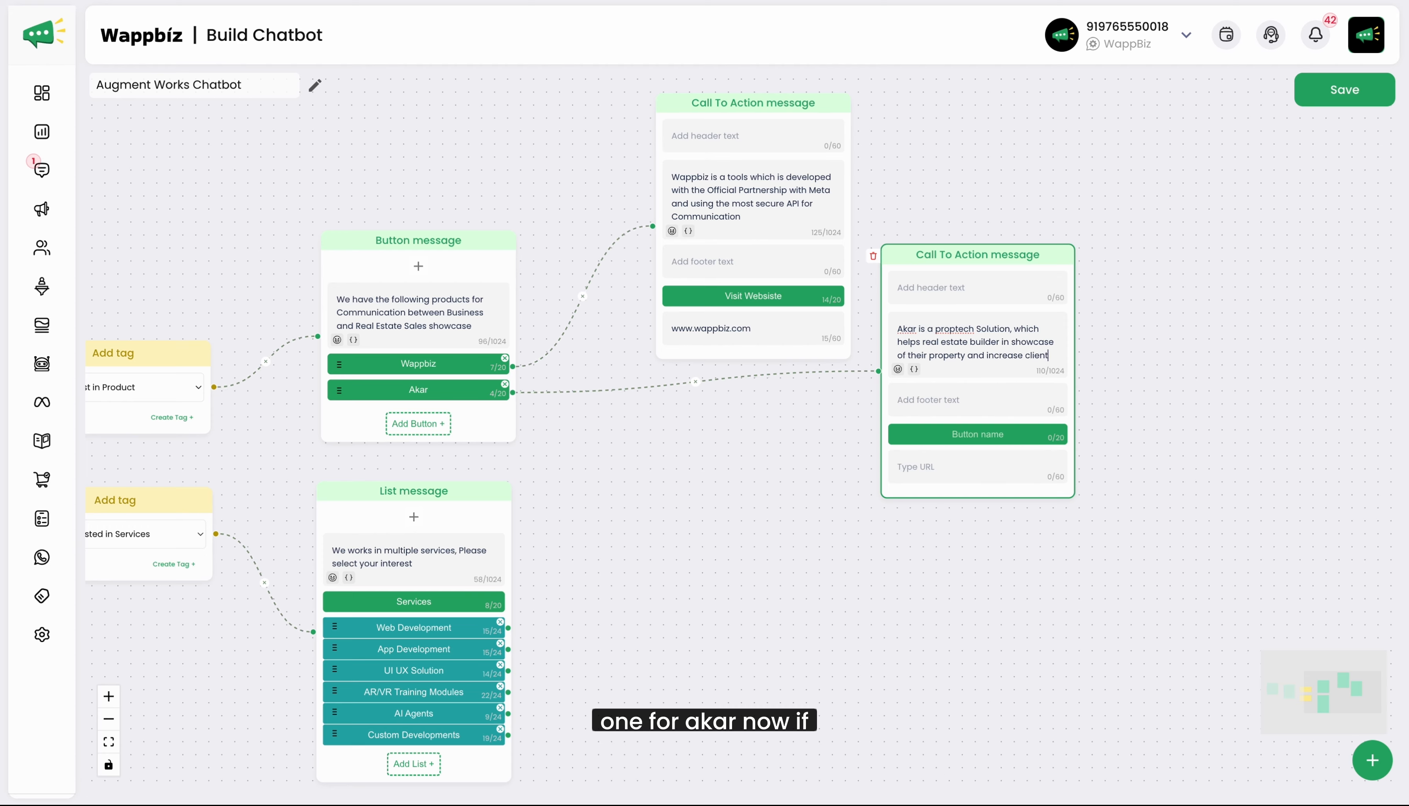
pyautogui.write('s experience')
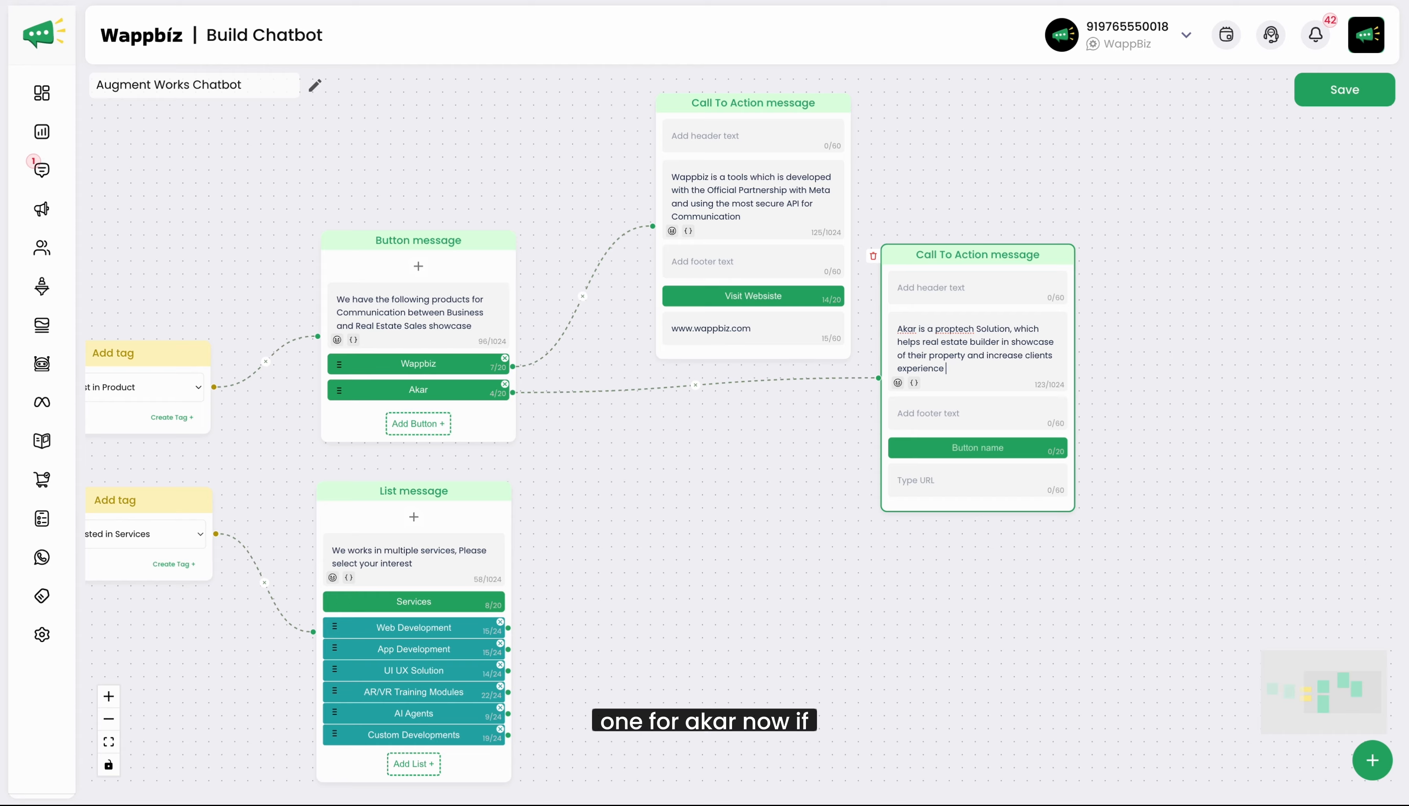
# Name the Akar Call To Action button "Visit Website" and set its URL to akar.design.
pyautogui.click(968, 452)
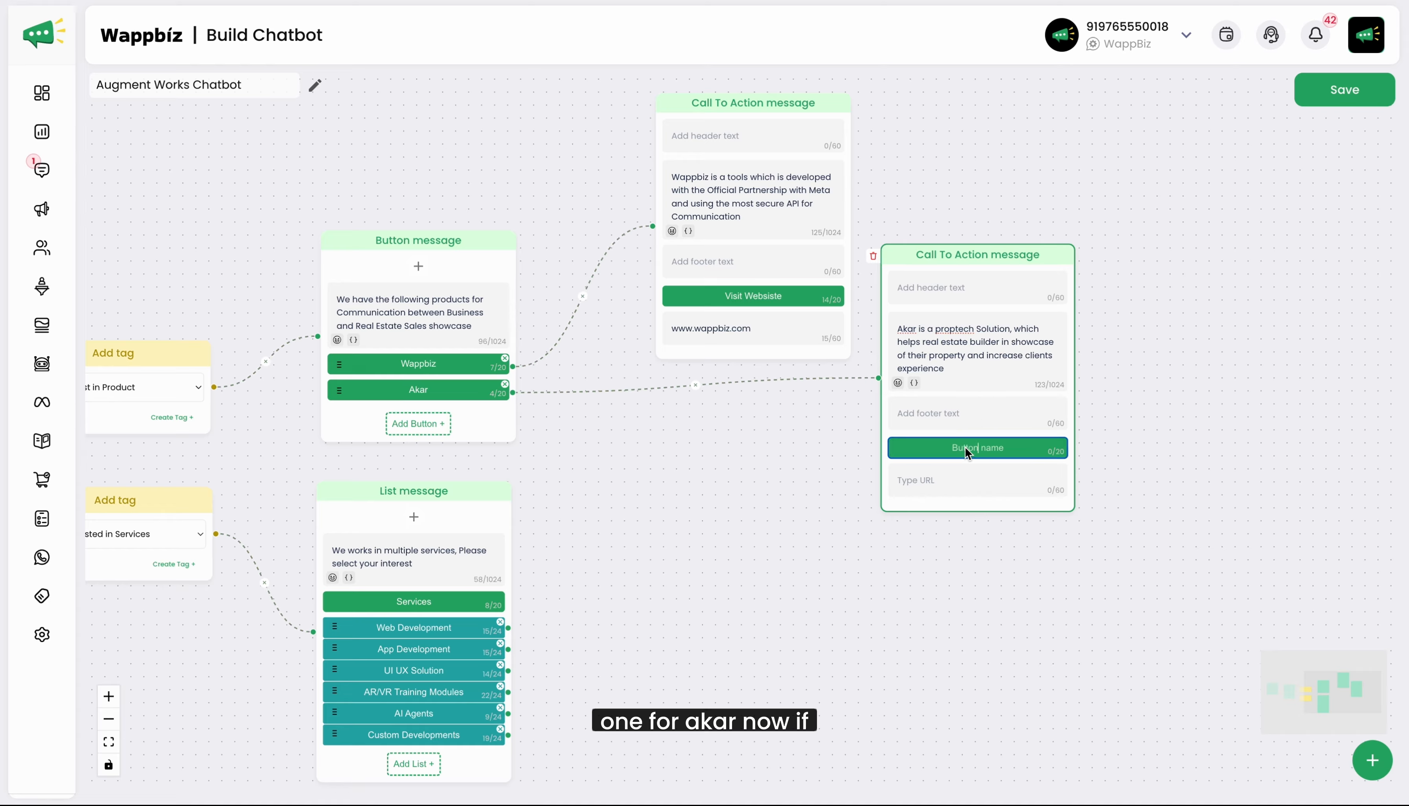
pyautogui.write('Visit Website')
pyautogui.click(977, 481)
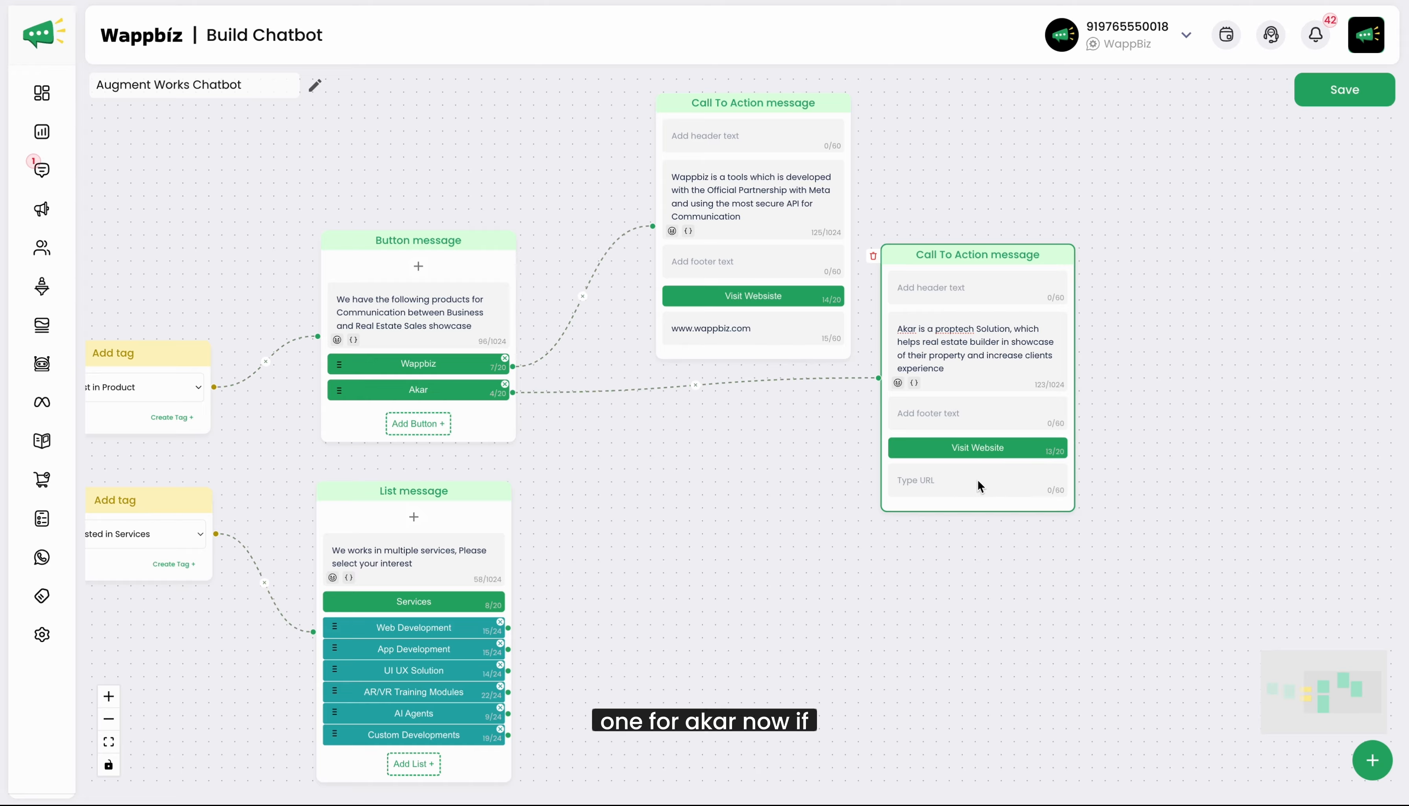
pyautogui.write('akar.design')
pyautogui.click(1188, 275)
pyautogui.moveTo(1198, 369); pyautogui.dragTo(1200, 173)
pyautogui.moveTo(894, 554); pyautogui.dragTo(925, 497)
pyautogui.moveTo(803, 501); pyautogui.dragTo(759, 506)
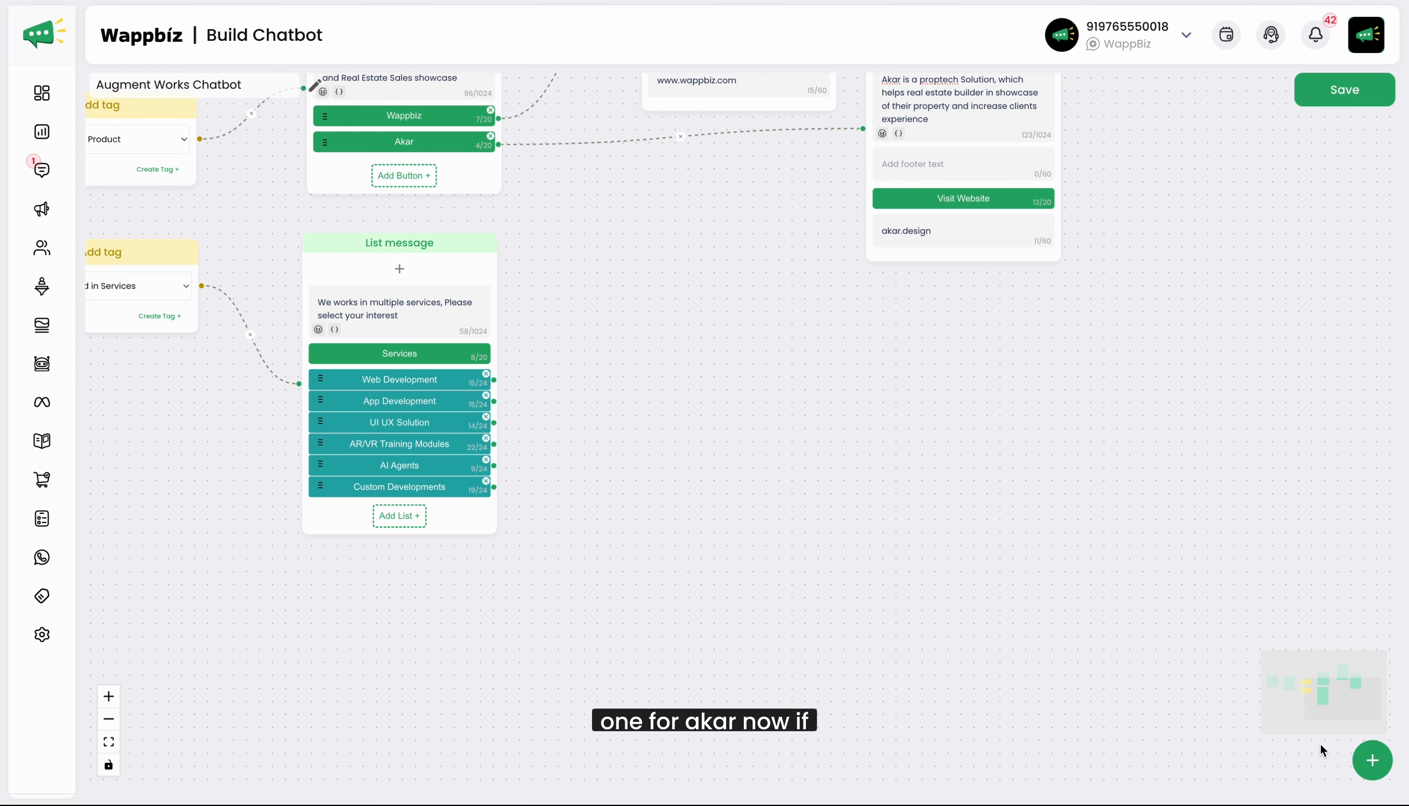
pyautogui.click(1372, 760)
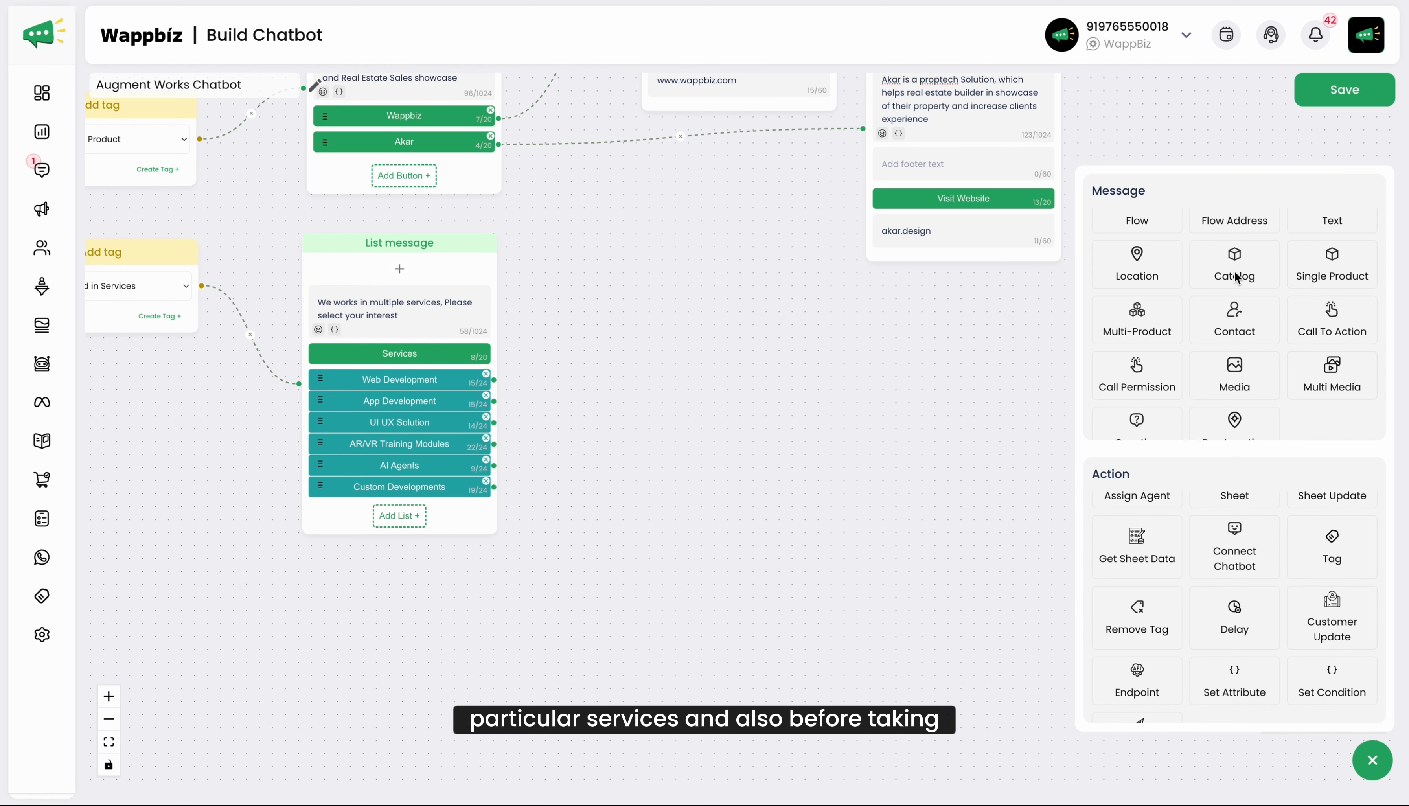
pyautogui.click(987, 585)
pyautogui.moveTo(902, 441); pyautogui.dragTo(843, 654)
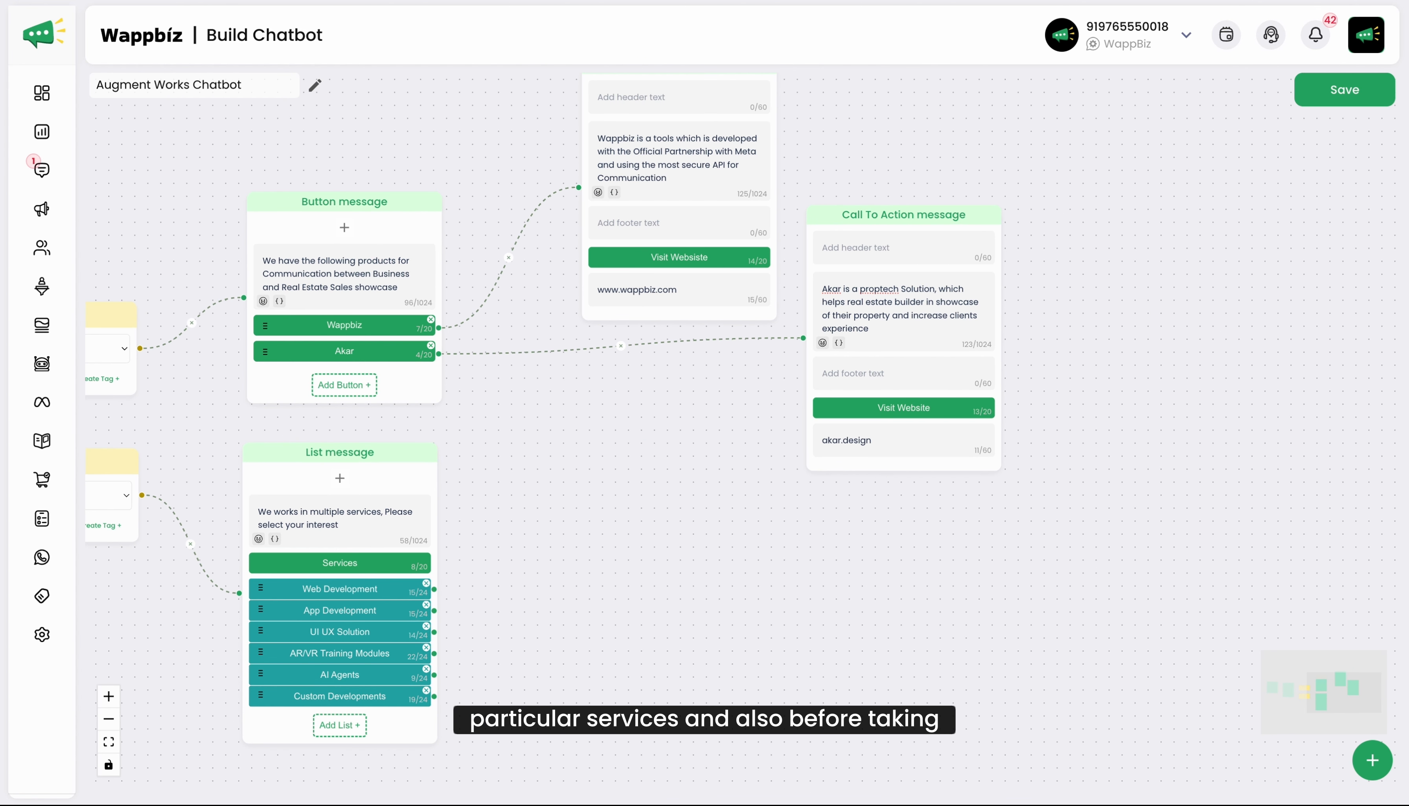
# Add an Assign Agent action to the flow for the product enquiries.
pyautogui.click(1365, 748)
pyautogui.scroll(2, 1158, 537)
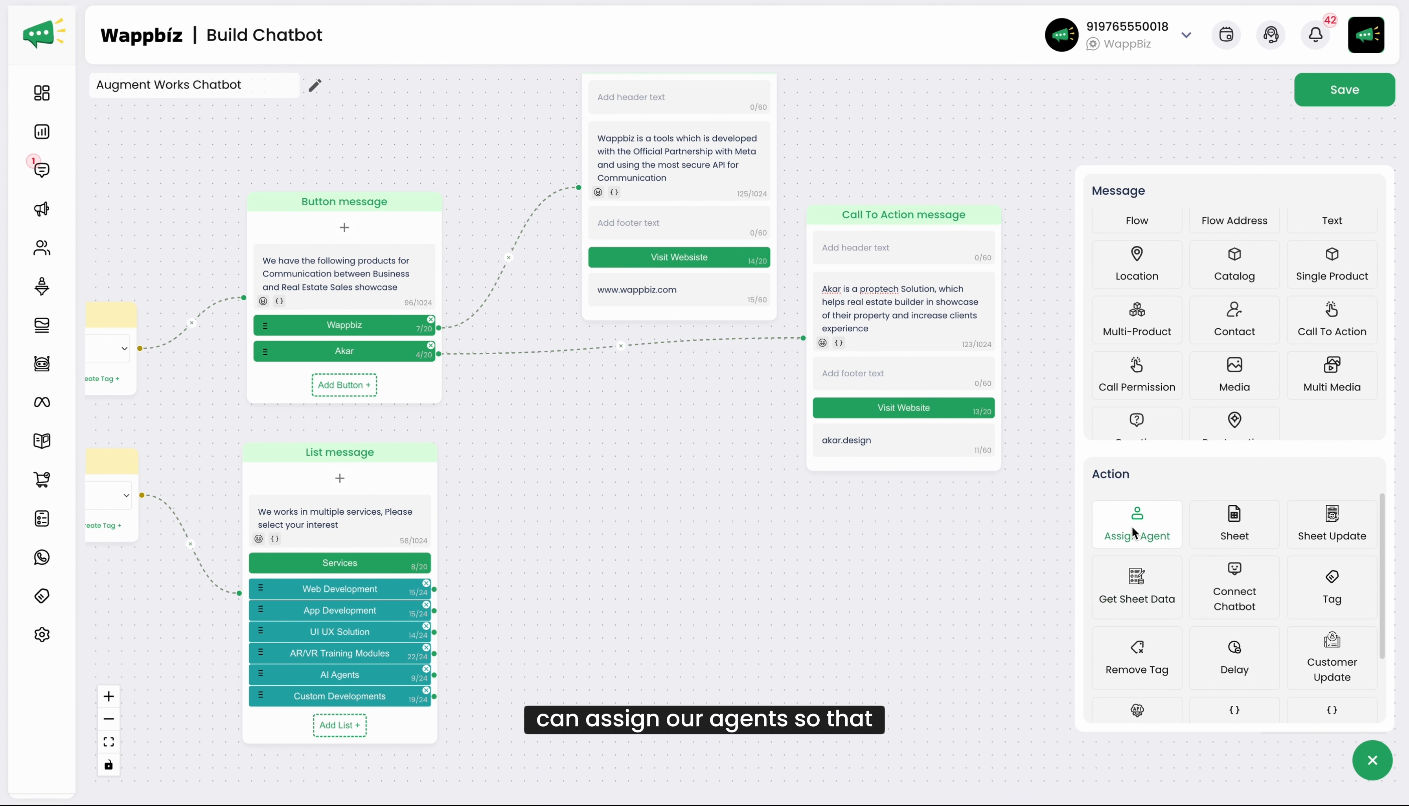
pyautogui.click(1147, 535)
pyautogui.moveTo(682, 501); pyautogui.dragTo(682, 637)
# Move both Call To Action messages farther from the products Button message and remove the connections from the Wappbiz and Akar buttons.
pyautogui.moveTo(727, 199); pyautogui.dragTo(961, 150)
pyautogui.moveTo(805, 387); pyautogui.dragTo(1130, 385)
pyautogui.click(626, 368)
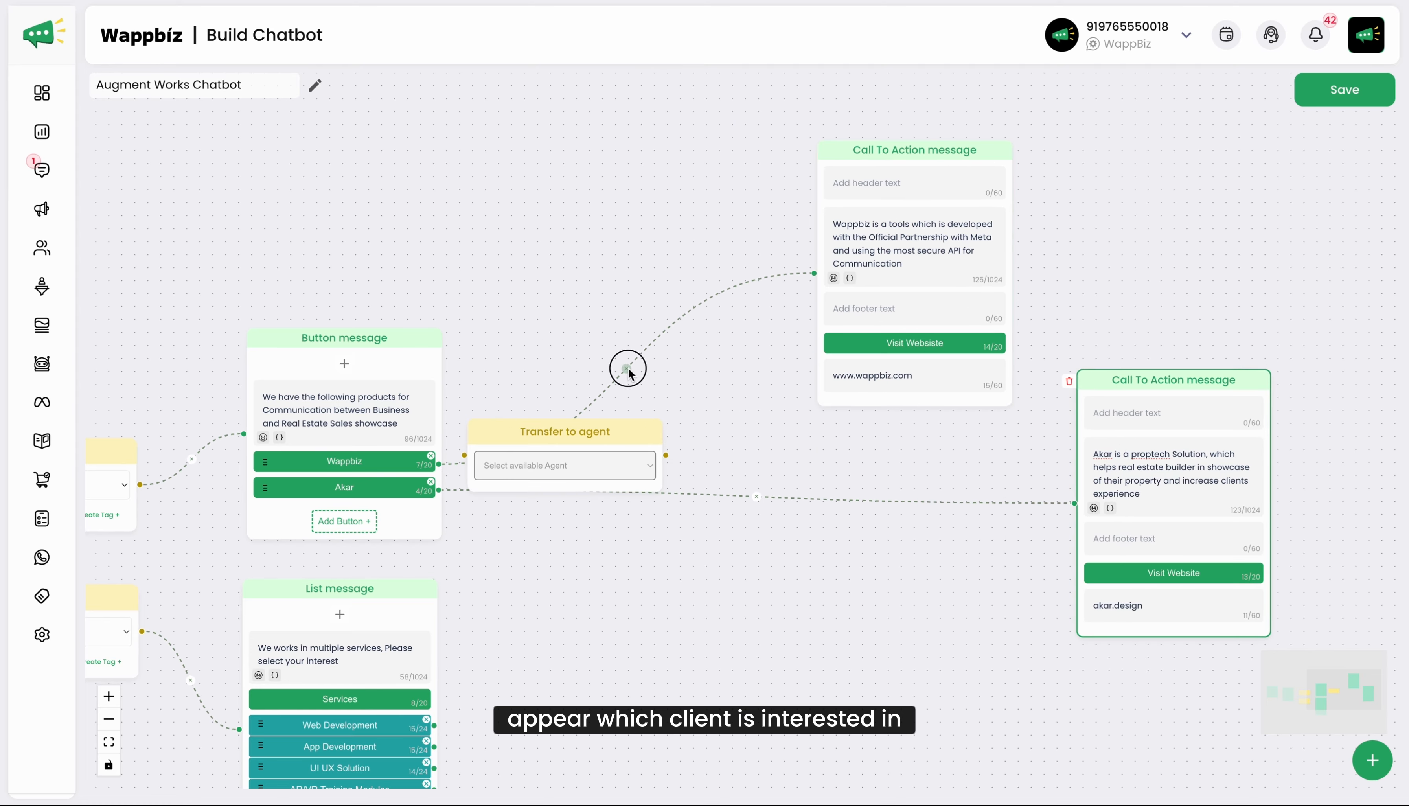
pyautogui.click(756, 496)
# Assign the Transfer to agent node to WappBiz and connect it between the Wappbiz button and its Call To Action message.
pyautogui.moveTo(582, 418); pyautogui.dragTo(643, 276)
pyautogui.click(638, 334)
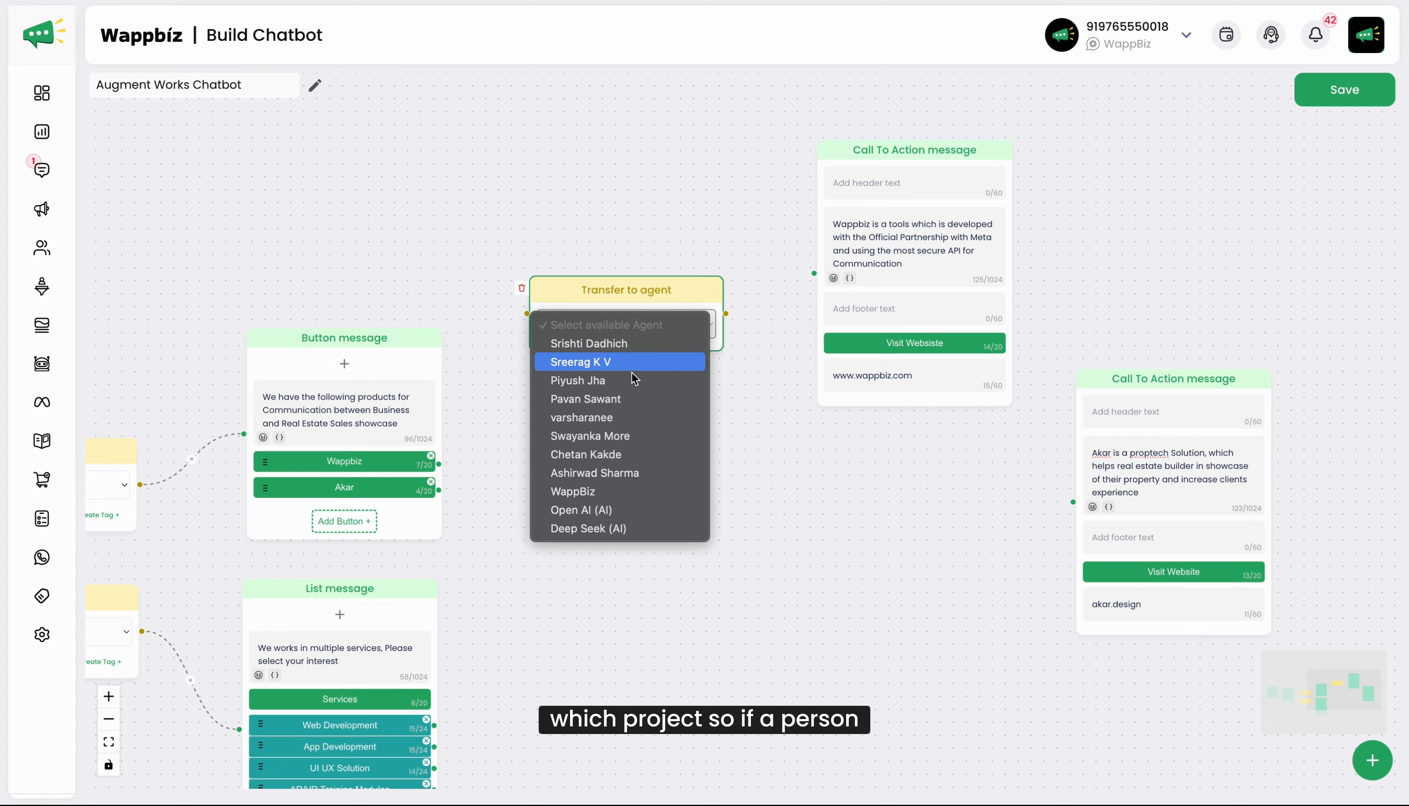
pyautogui.click(635, 492)
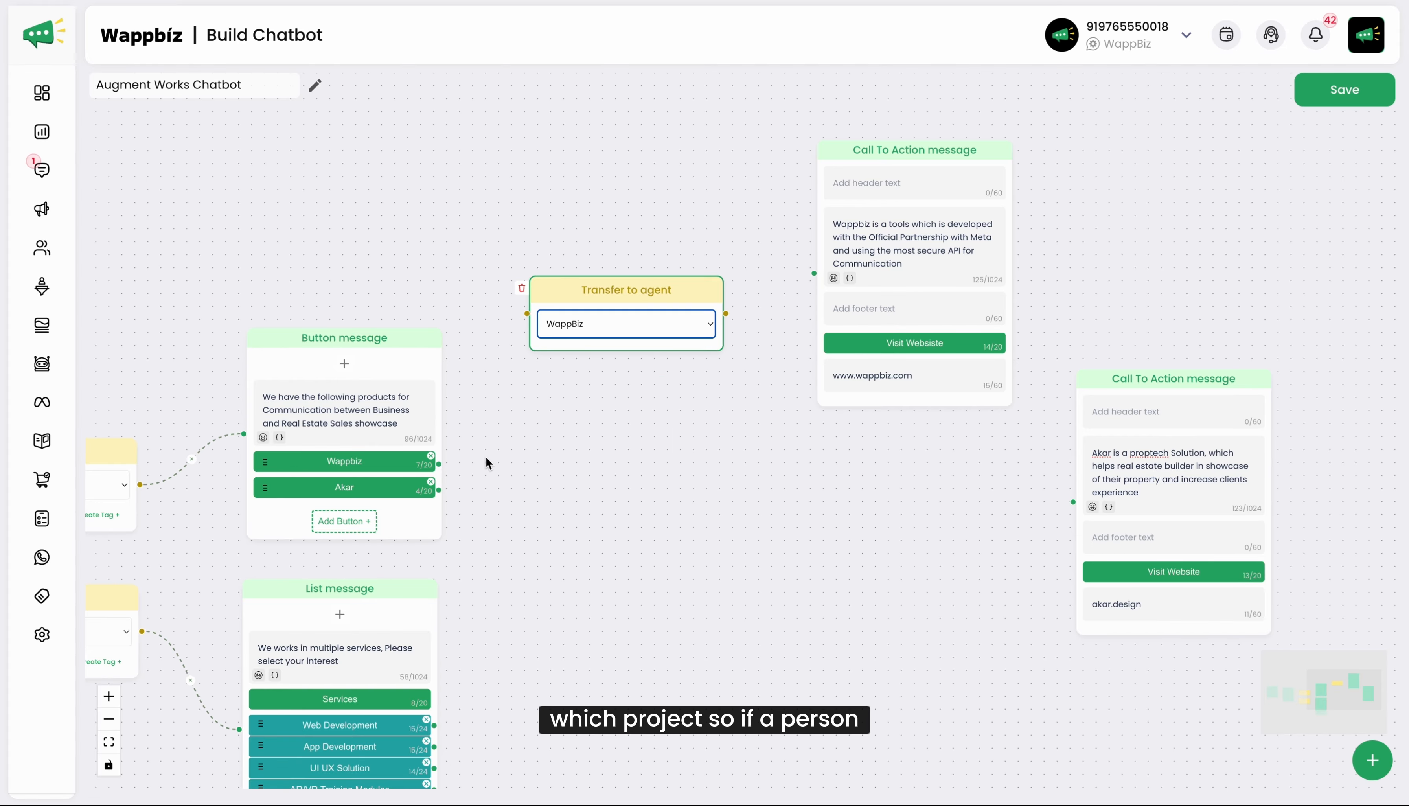
pyautogui.moveTo(440, 463); pyautogui.dragTo(526, 314)
pyautogui.moveTo(727, 311); pyautogui.dragTo(814, 274)
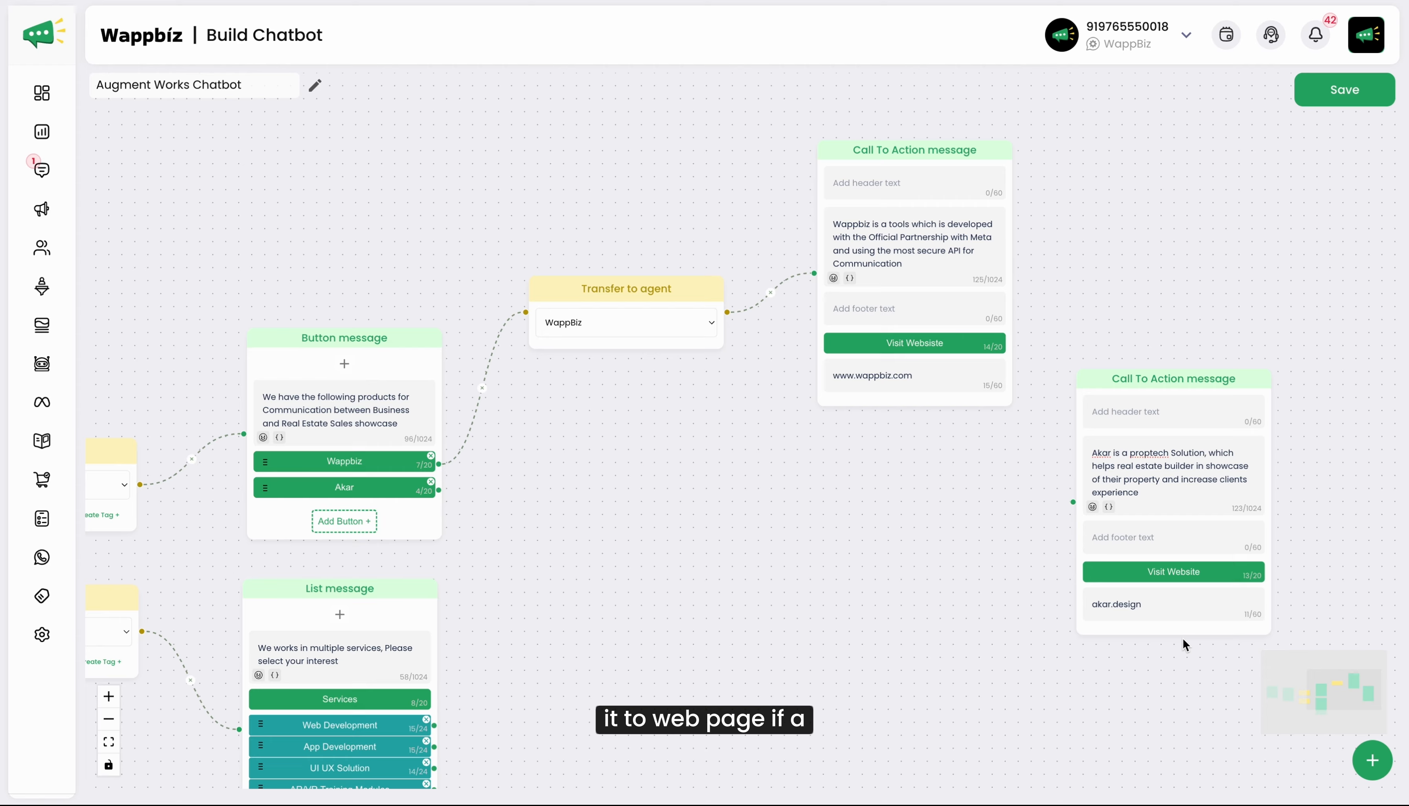
# Add a second Transfer to agent node below the first and select the Akar sales head as its agent.
pyautogui.click(1372, 760)
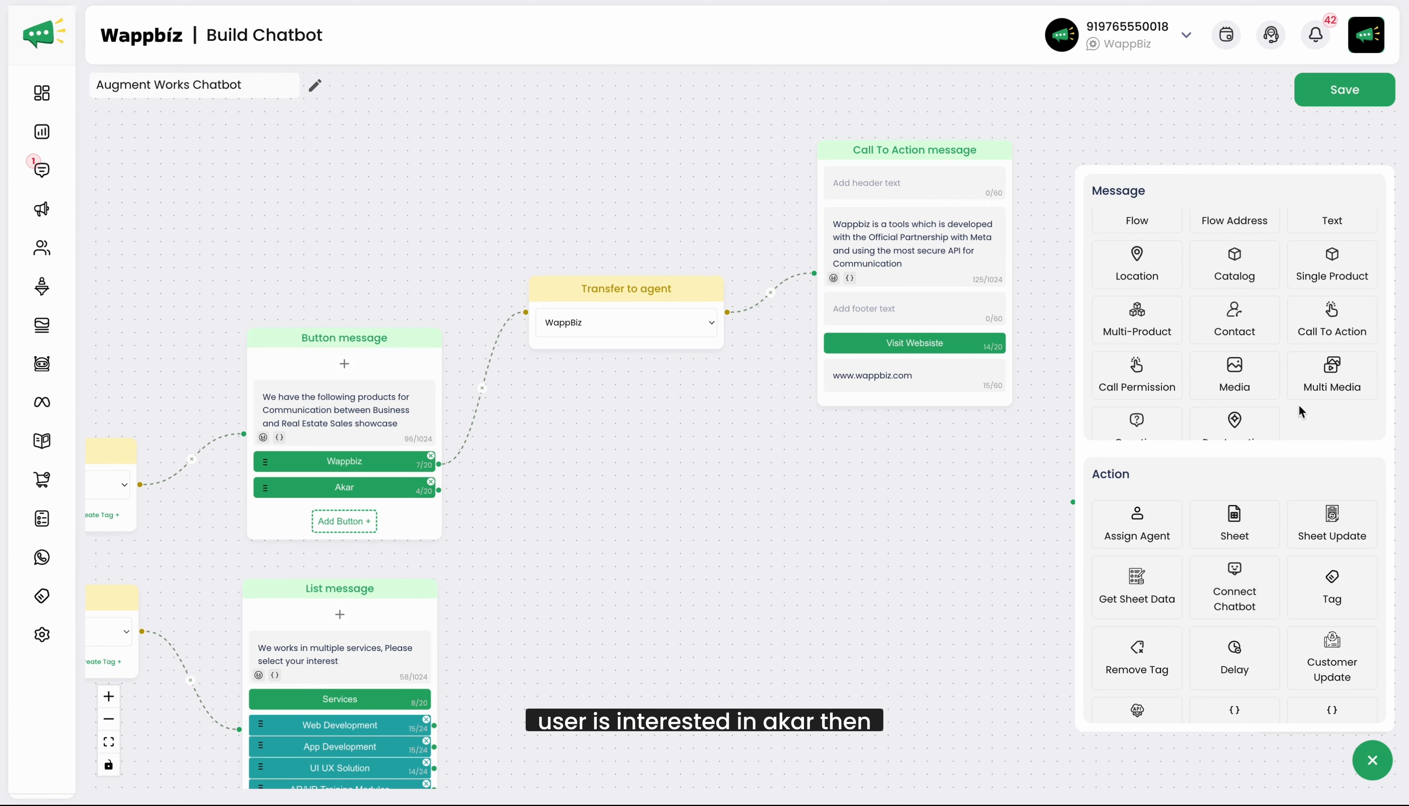
pyautogui.click(1137, 520)
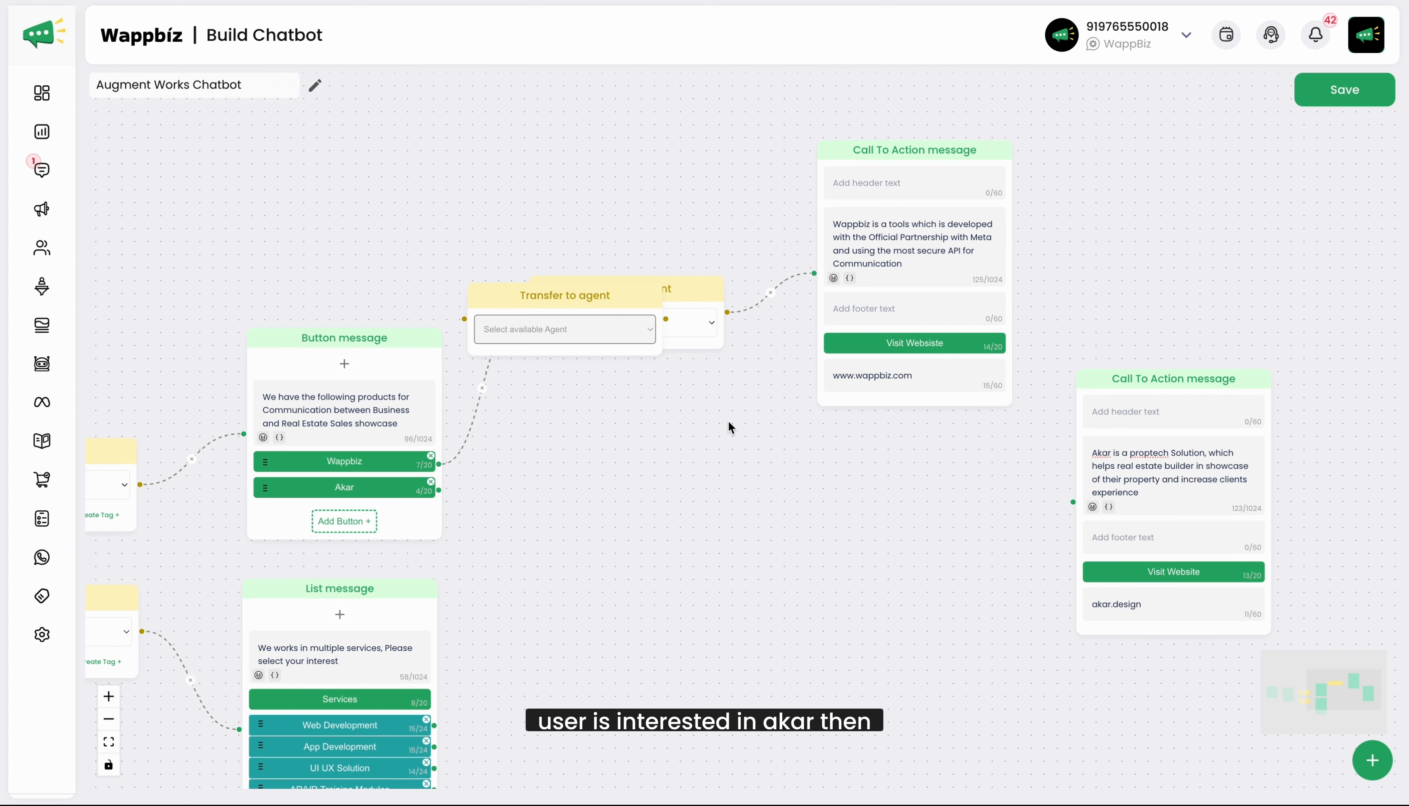
pyautogui.moveTo(592, 291); pyautogui.dragTo(744, 442)
pyautogui.click(740, 479)
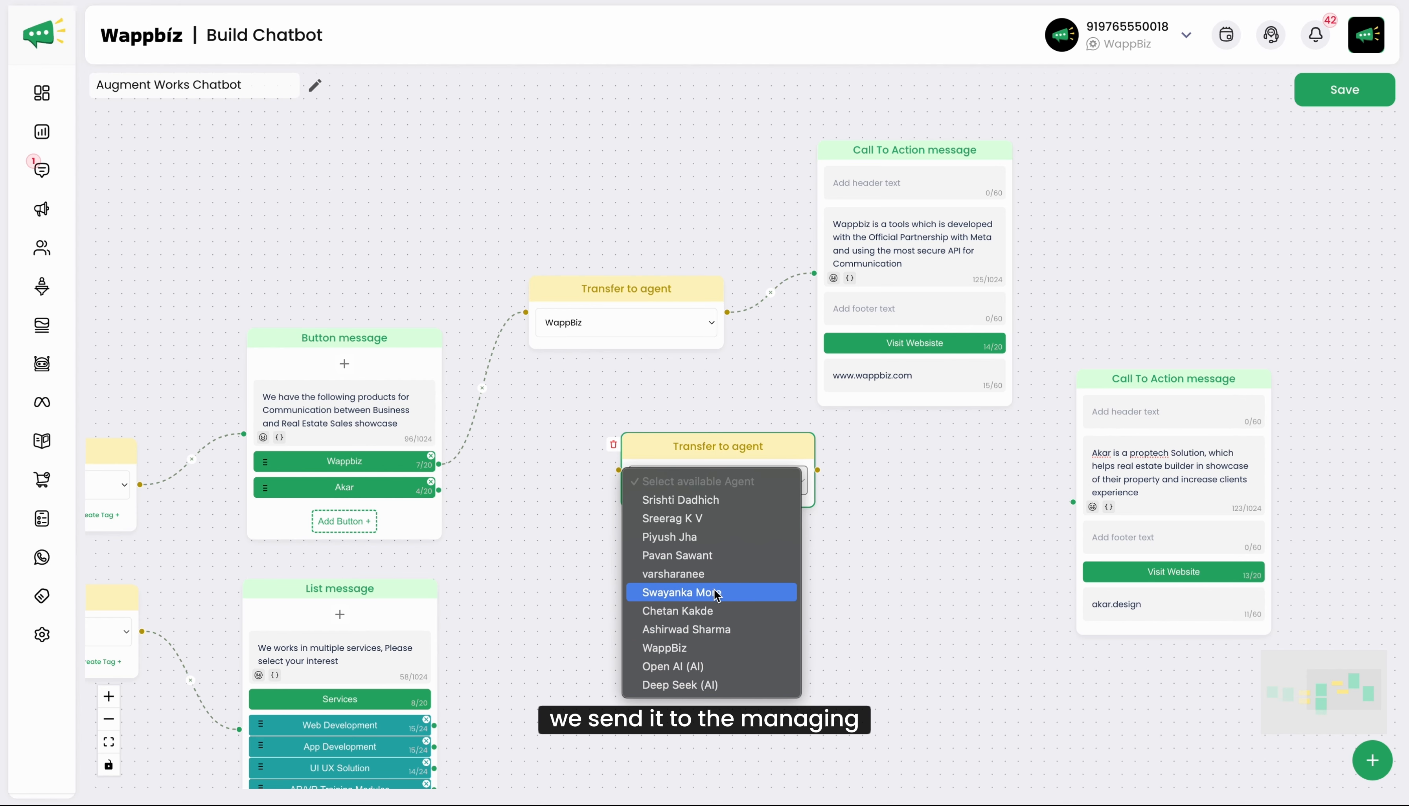
pyautogui.click(715, 499)
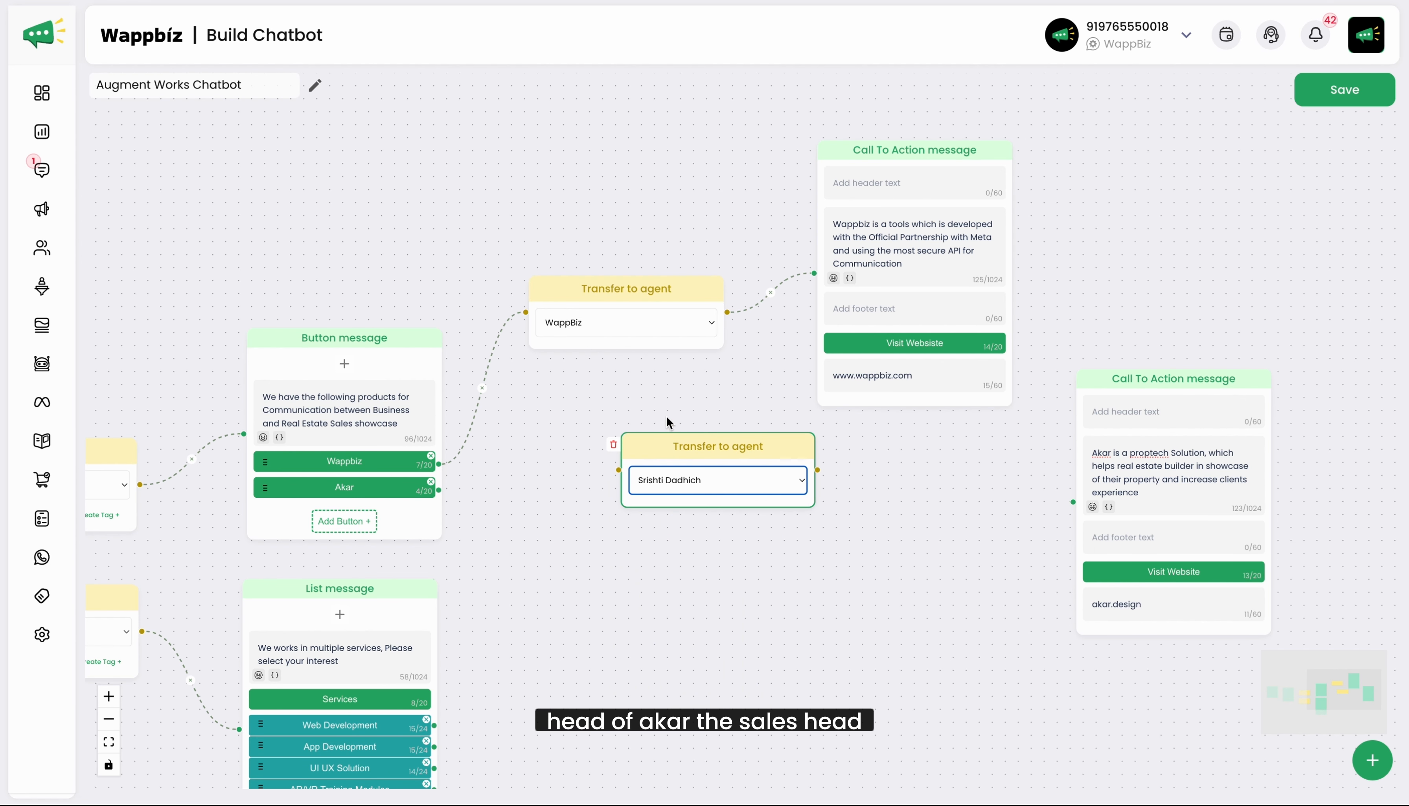
# Connect the second Transfer to agent node between the Akar button and the Akar Call To Action message, adjusting the node's position.
pyautogui.moveTo(681, 439); pyautogui.dragTo(670, 480)
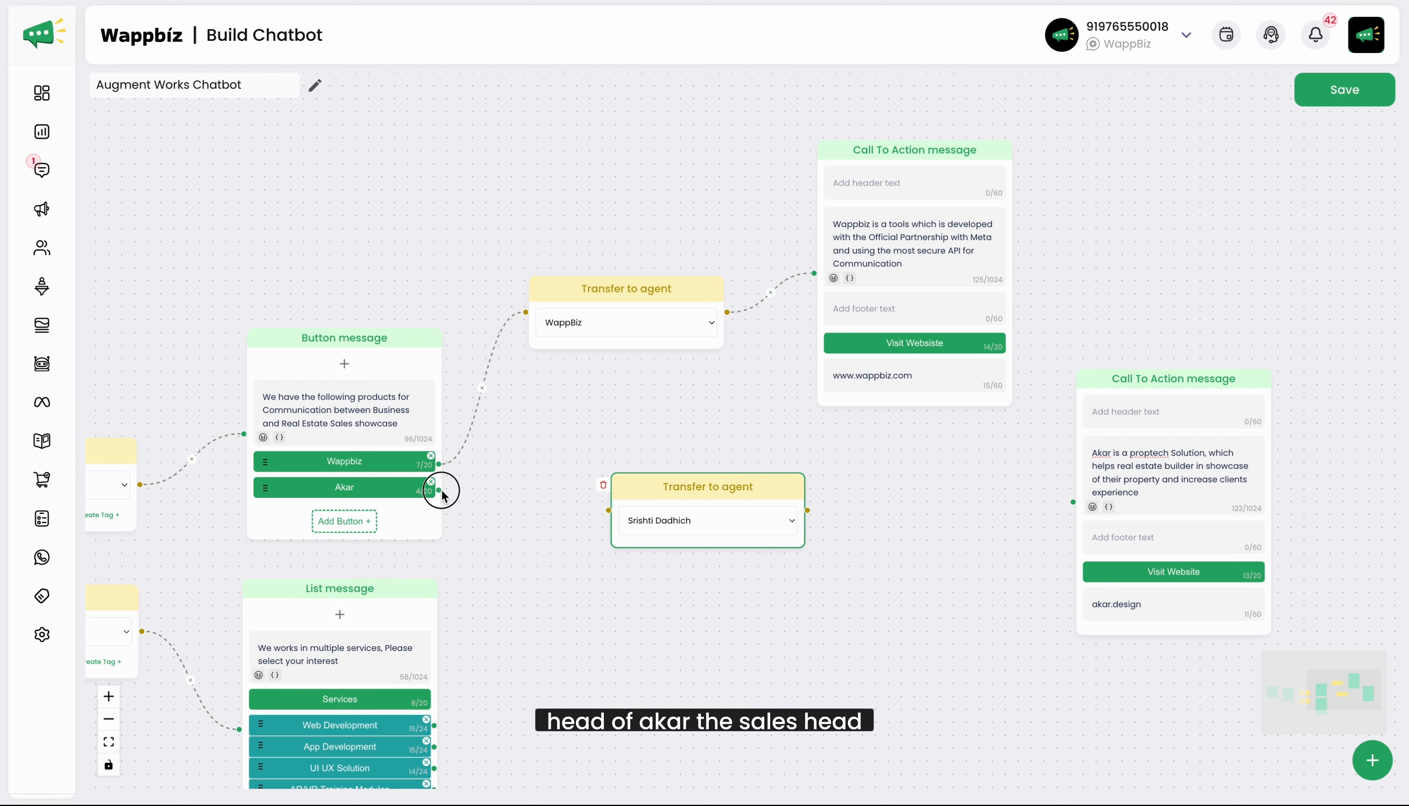
pyautogui.moveTo(440, 491); pyautogui.dragTo(608, 510)
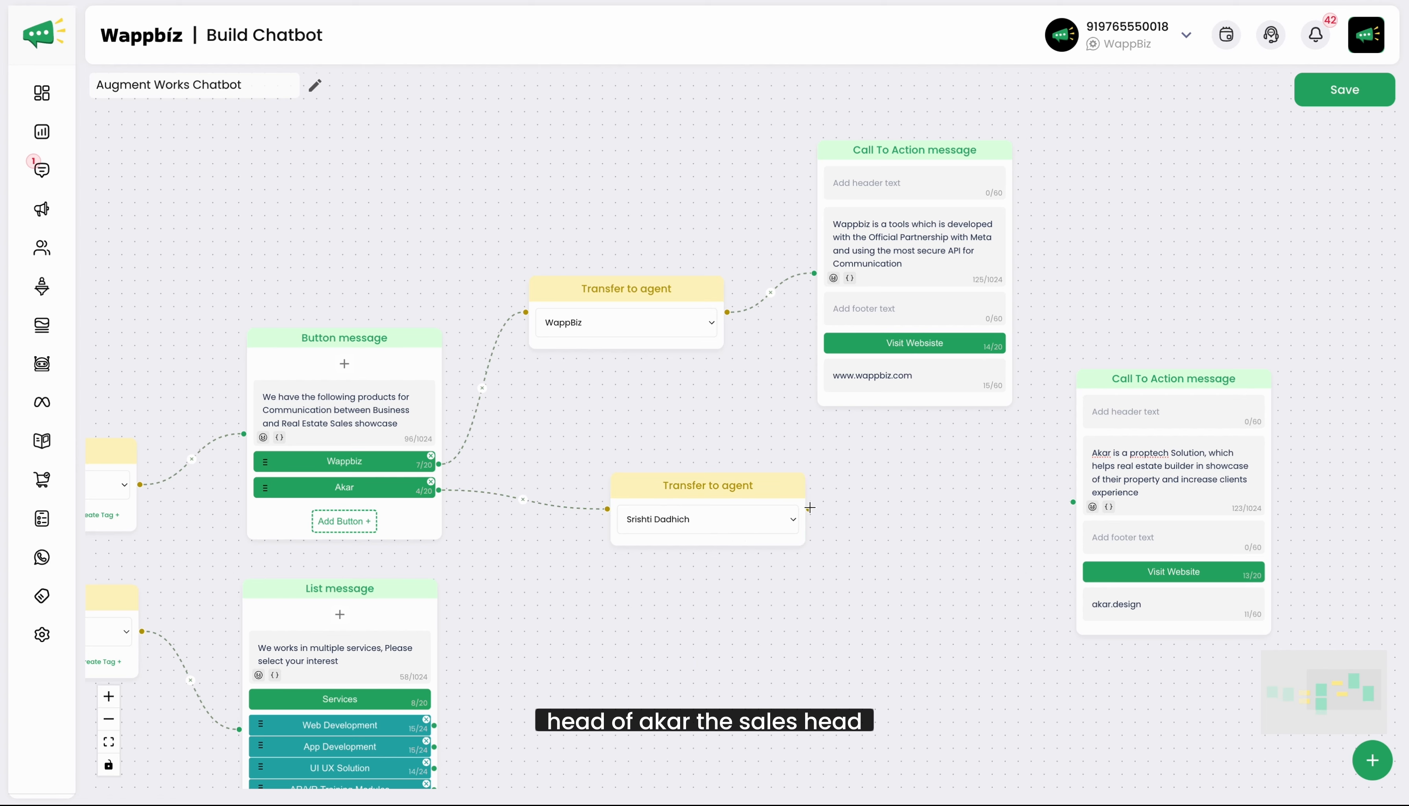
pyautogui.moveTo(810, 508); pyautogui.dragTo(1072, 502)
pyautogui.moveTo(717, 493); pyautogui.dragTo(766, 501)
# Add a Transfer to agent node with its responsible agent beside the List message and connect the AR/VR Training Modules option to it.
pyautogui.moveTo(775, 724); pyautogui.dragTo(816, 374)
pyautogui.moveTo(737, 441); pyautogui.dragTo(733, 404)
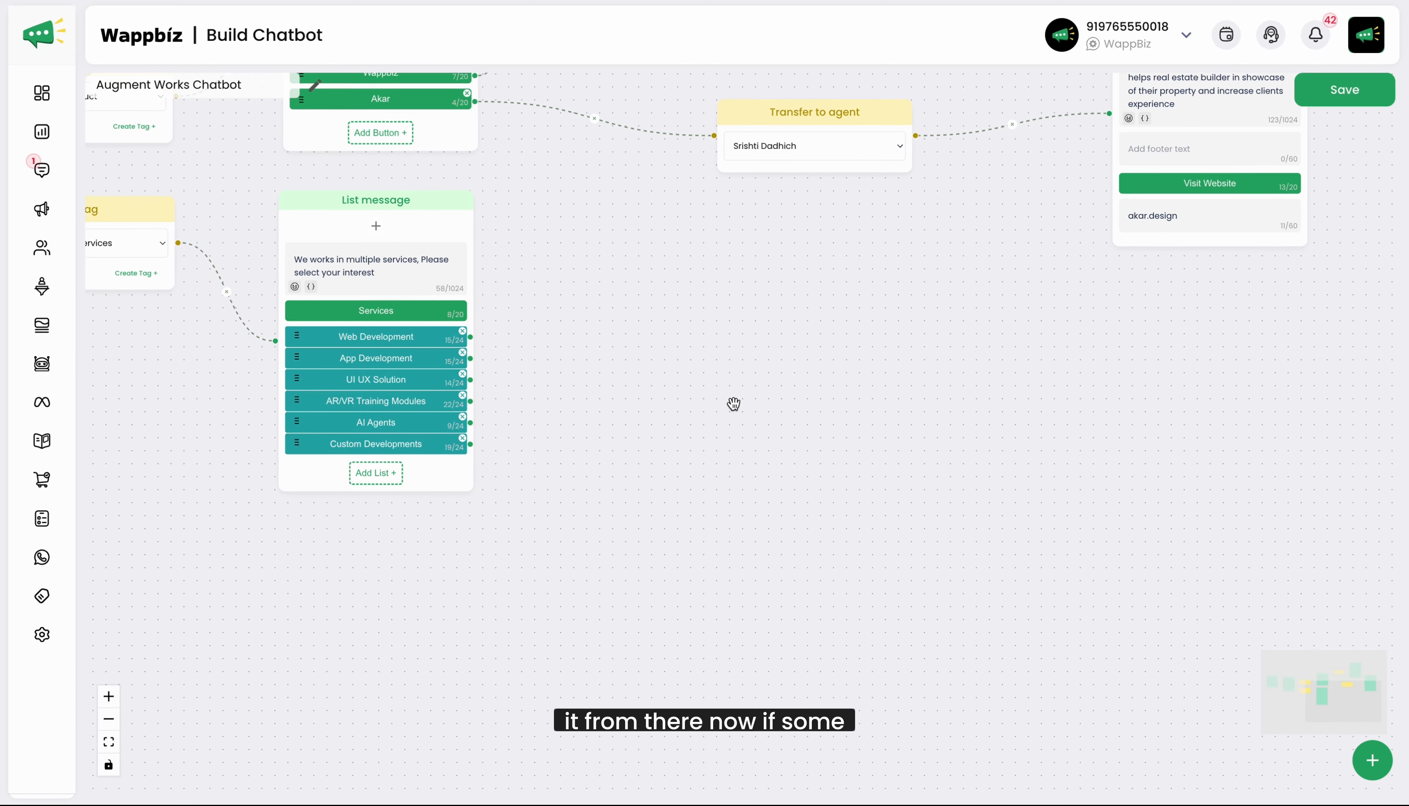
pyautogui.click(1372, 759)
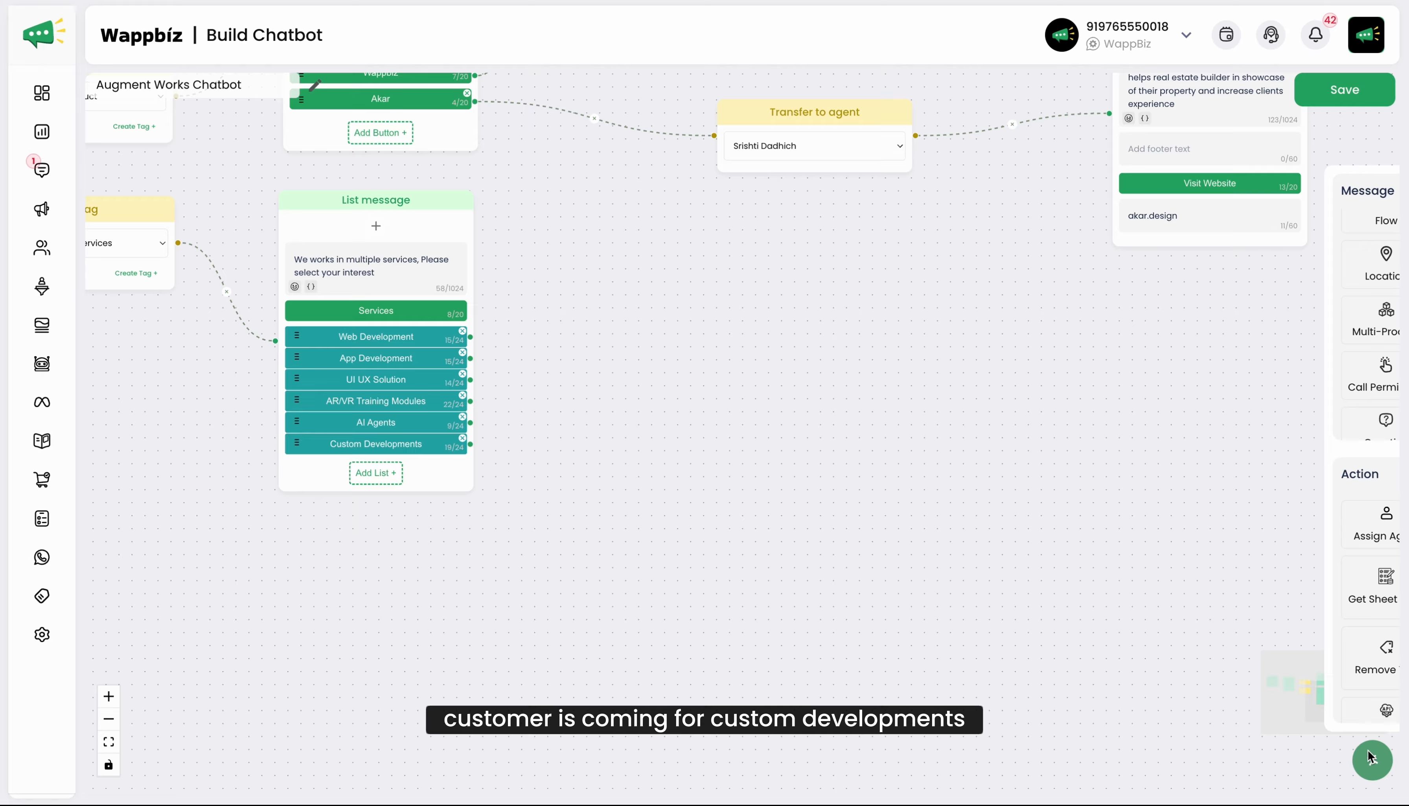
pyautogui.scroll(-1, 1254, 360)
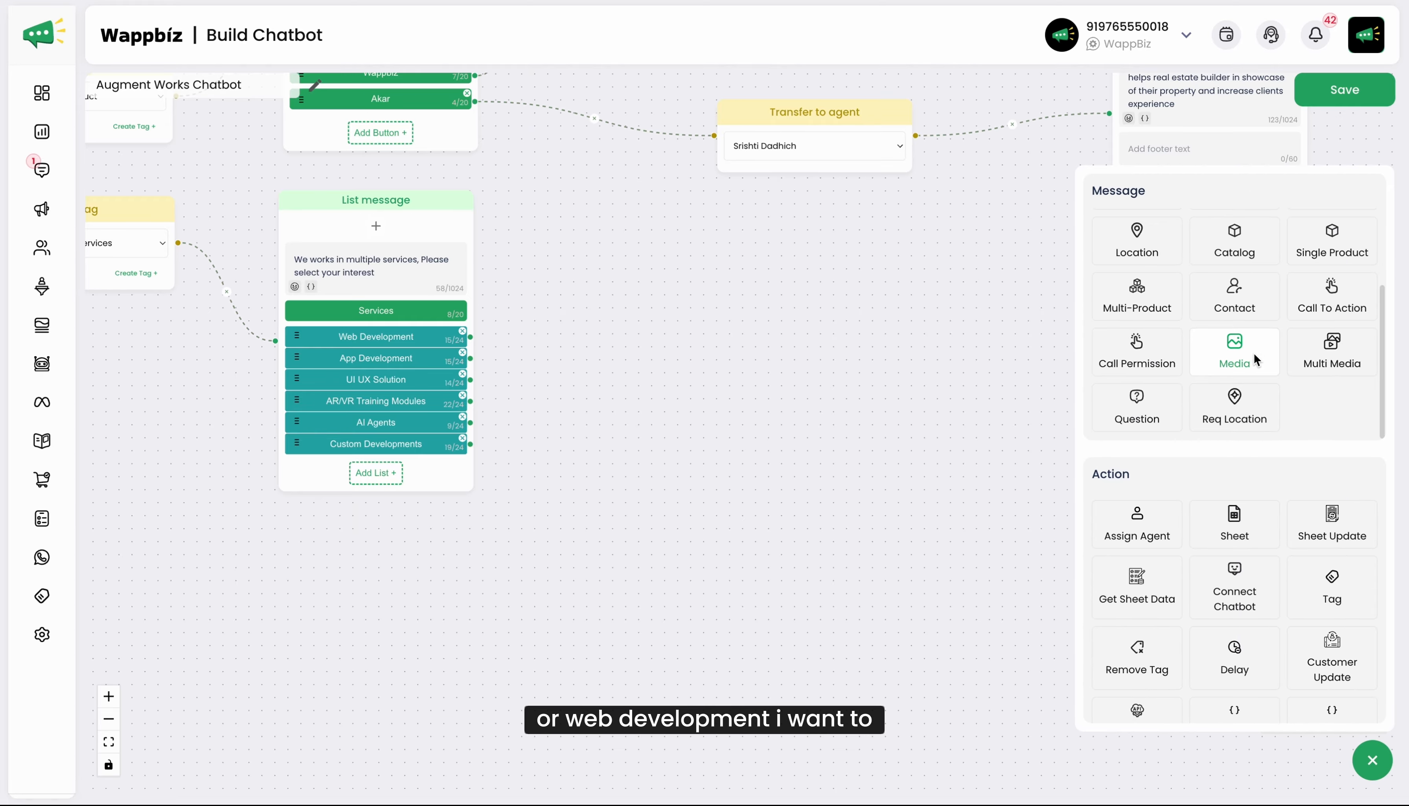
pyautogui.click(1141, 522)
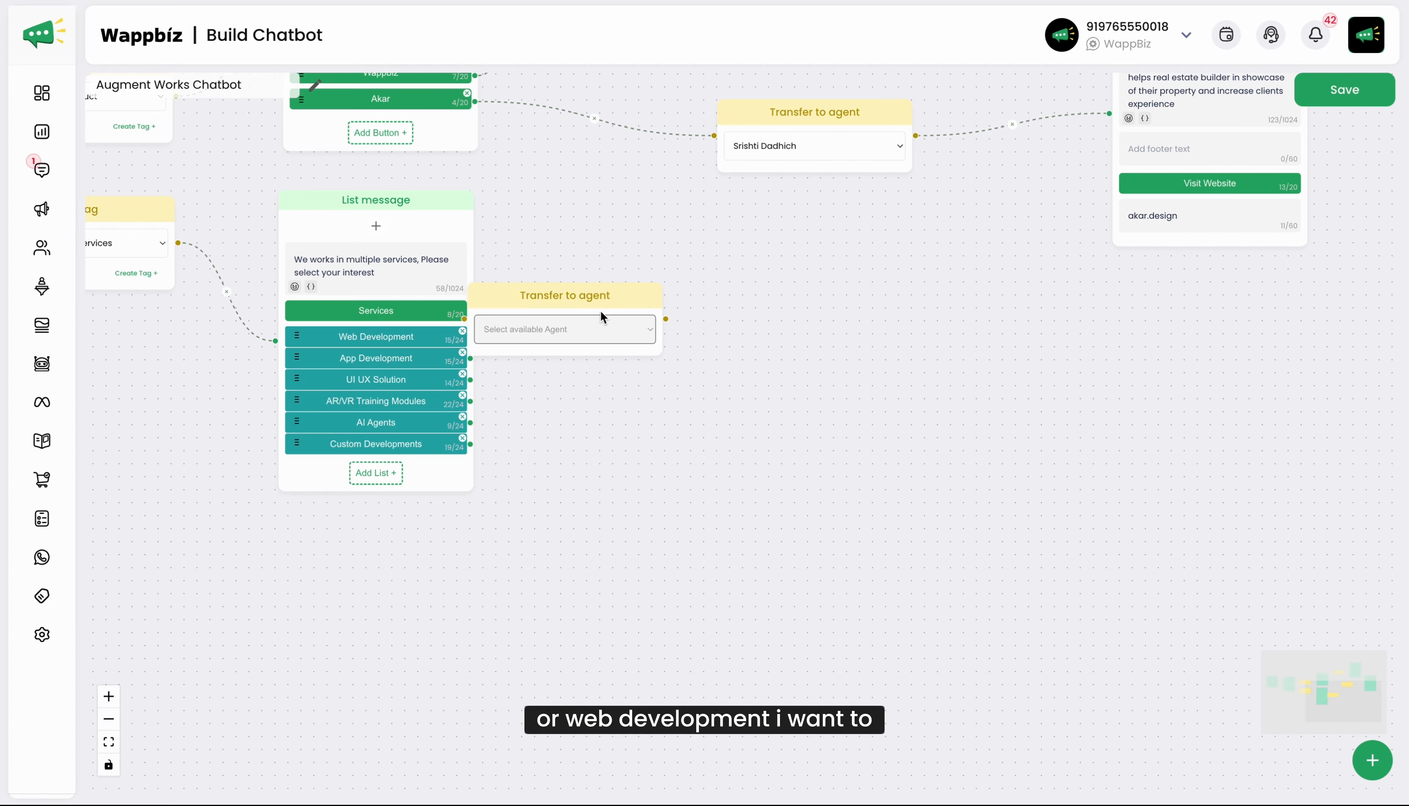
pyautogui.moveTo(596, 299); pyautogui.dragTo(725, 299)
pyautogui.click(761, 338)
pyautogui.click(768, 403)
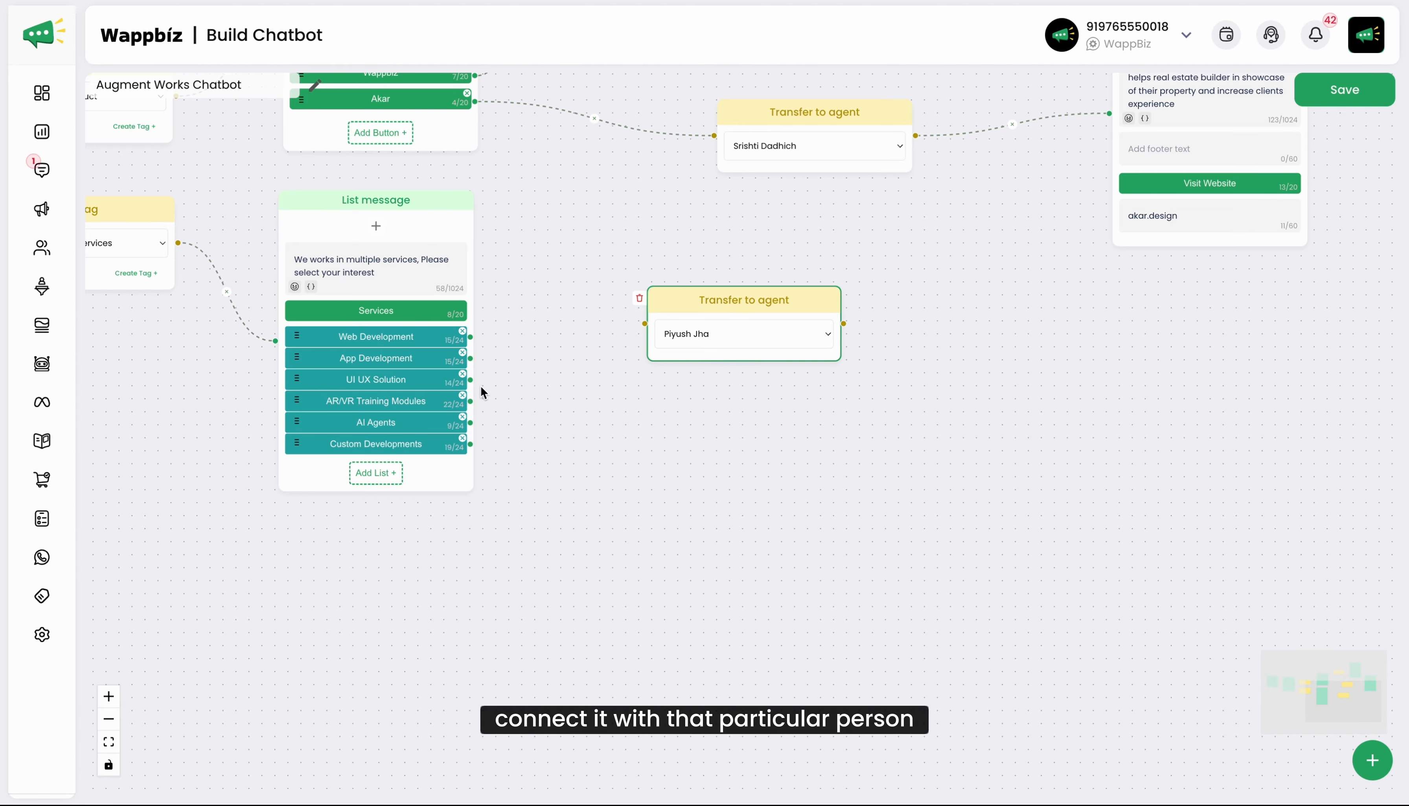
pyautogui.moveTo(471, 403); pyautogui.dragTo(698, 376)
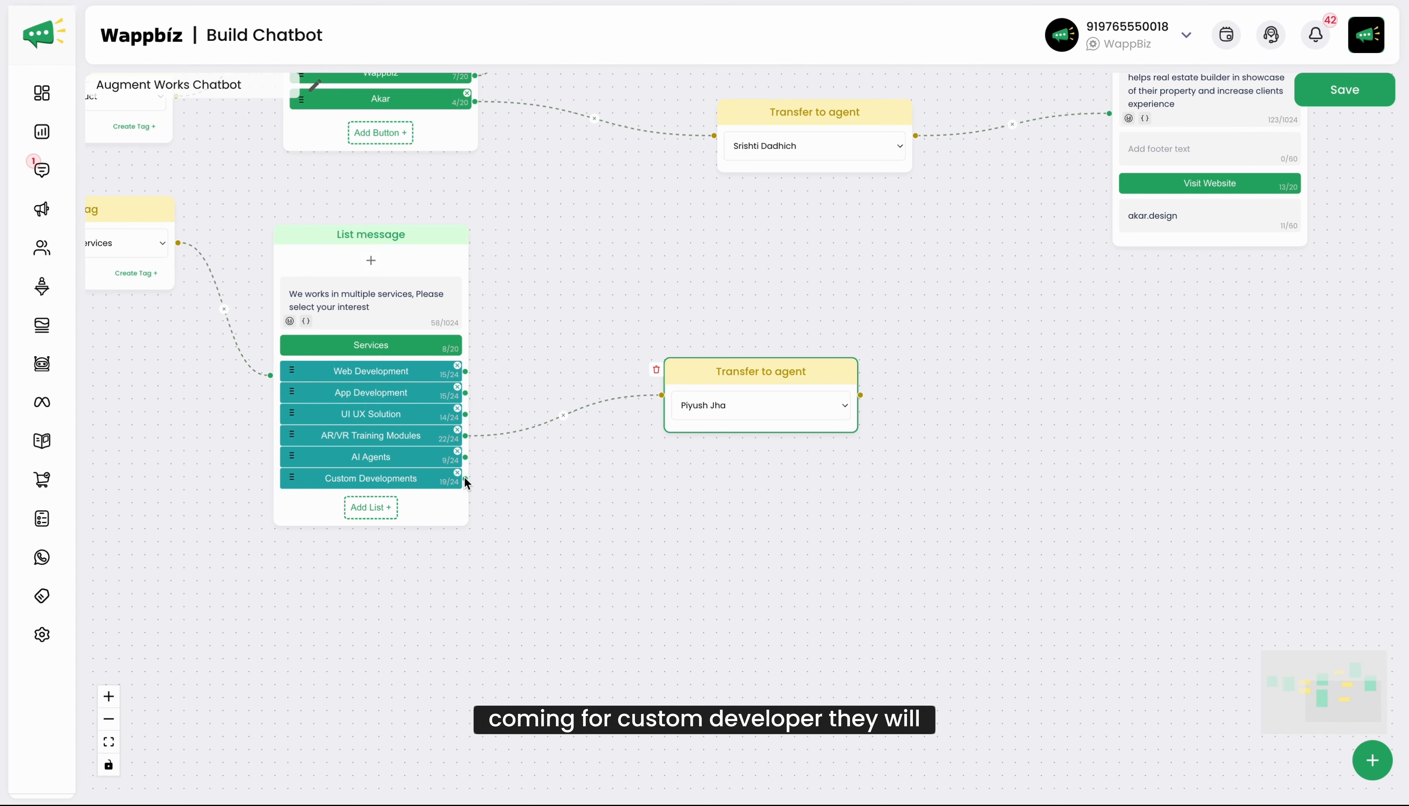
# Connect the Custom Developments and AI Agents options to the AR/VR Transfer to agent node, moving the node lower beside the list.
pyautogui.moveTo(465, 479); pyautogui.dragTo(663, 407)
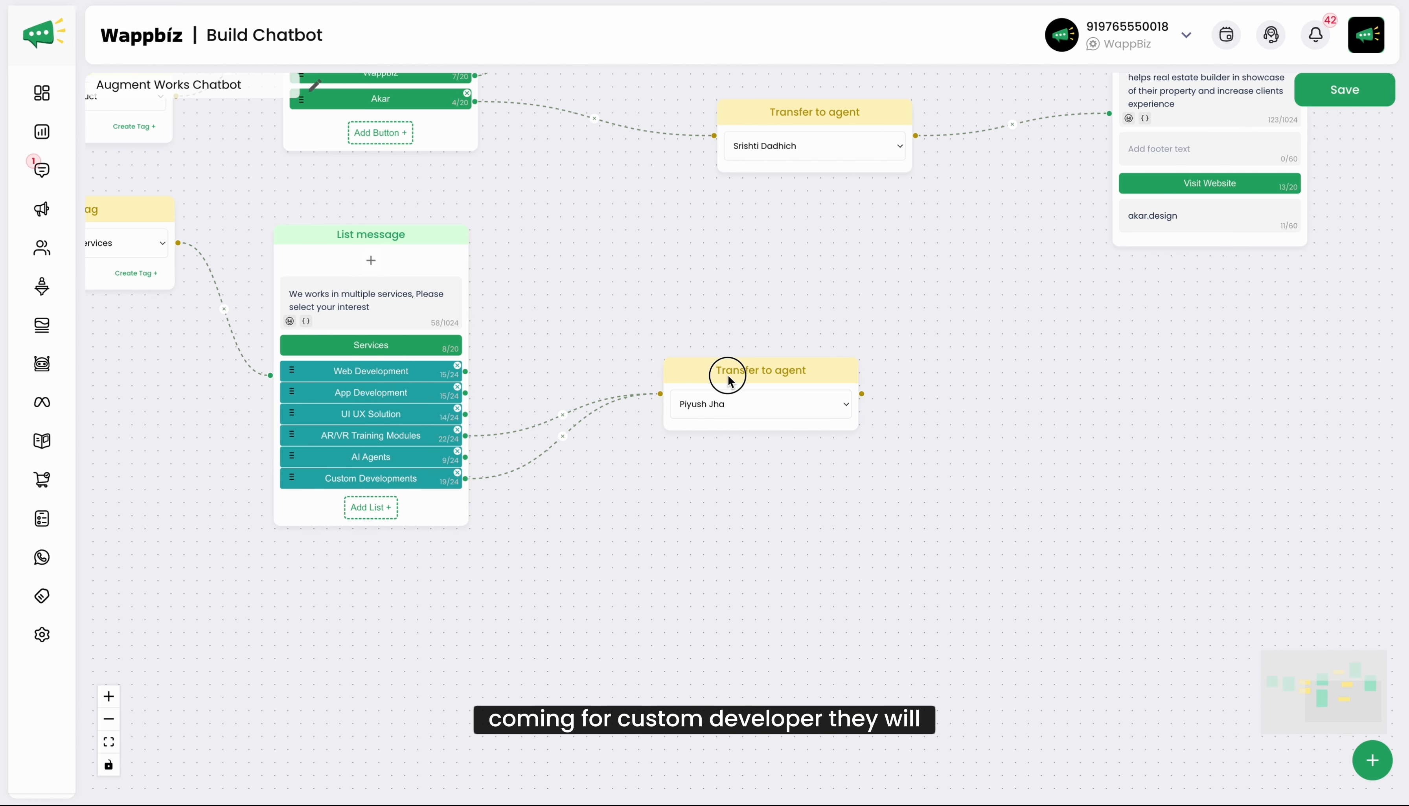
pyautogui.moveTo(730, 371); pyautogui.dragTo(675, 470)
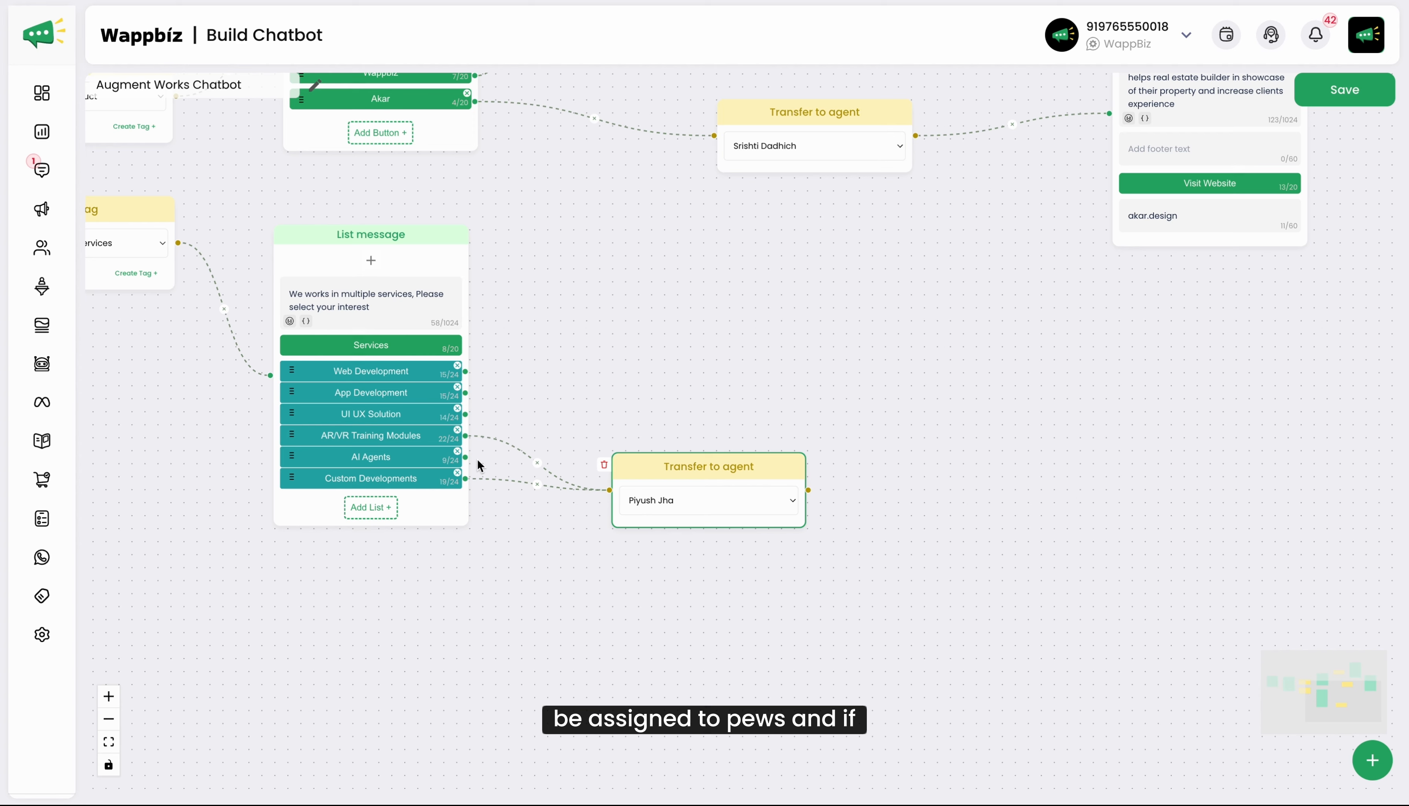
pyautogui.moveTo(465, 458); pyautogui.dragTo(664, 468)
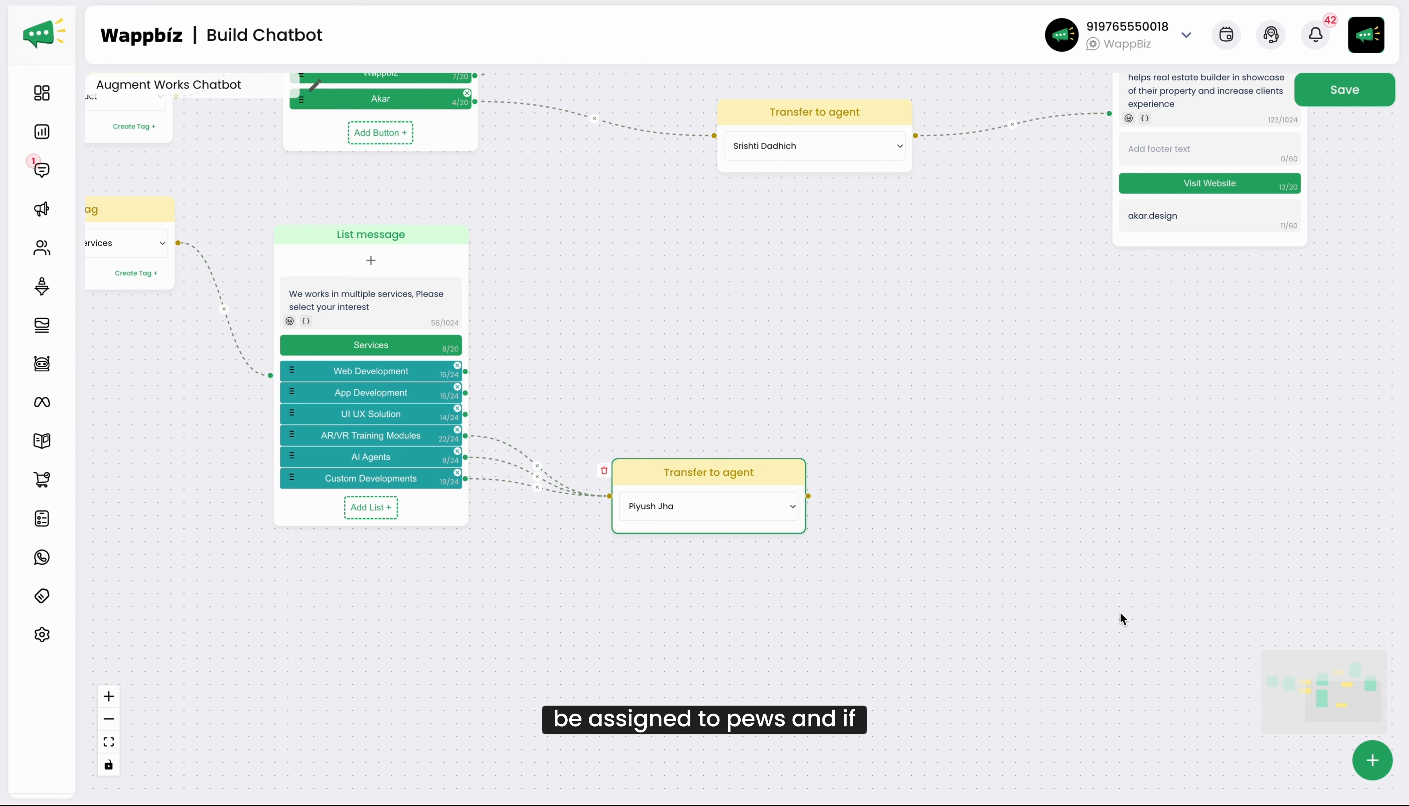
# Add another Transfer to agent node above the AR/VR one and select the web and app development agent.
pyautogui.click(1373, 760)
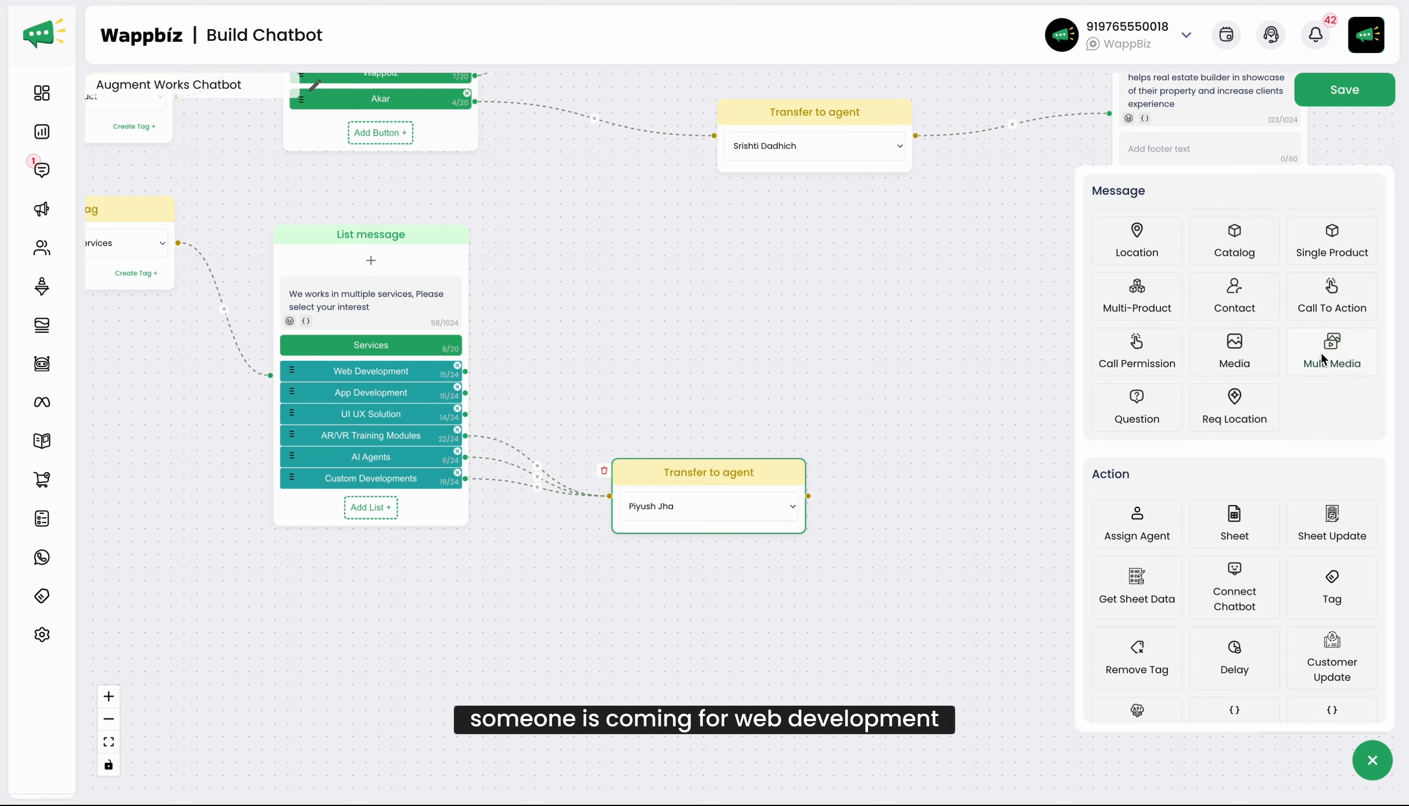
pyautogui.click(1136, 526)
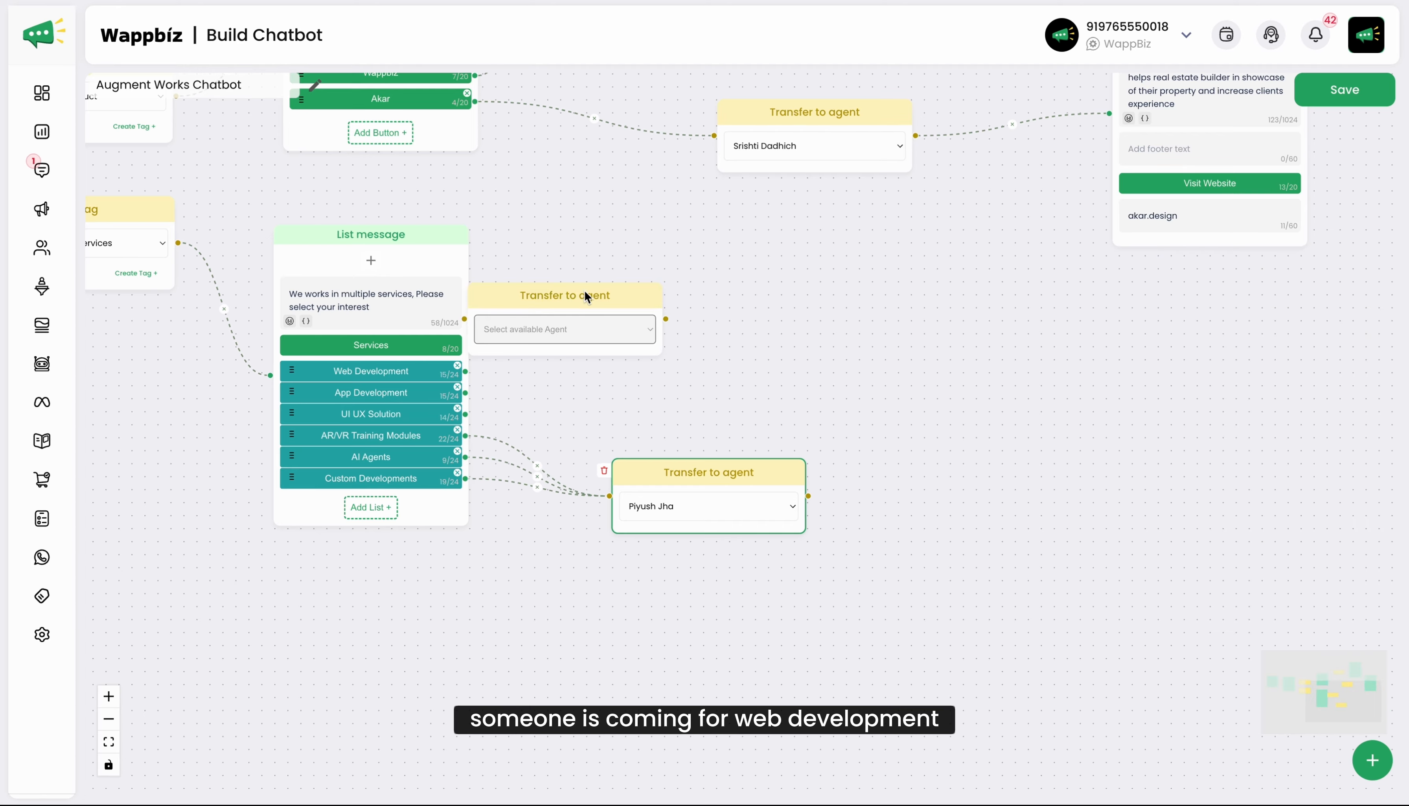
pyautogui.moveTo(582, 295); pyautogui.dragTo(724, 287)
pyautogui.click(704, 322)
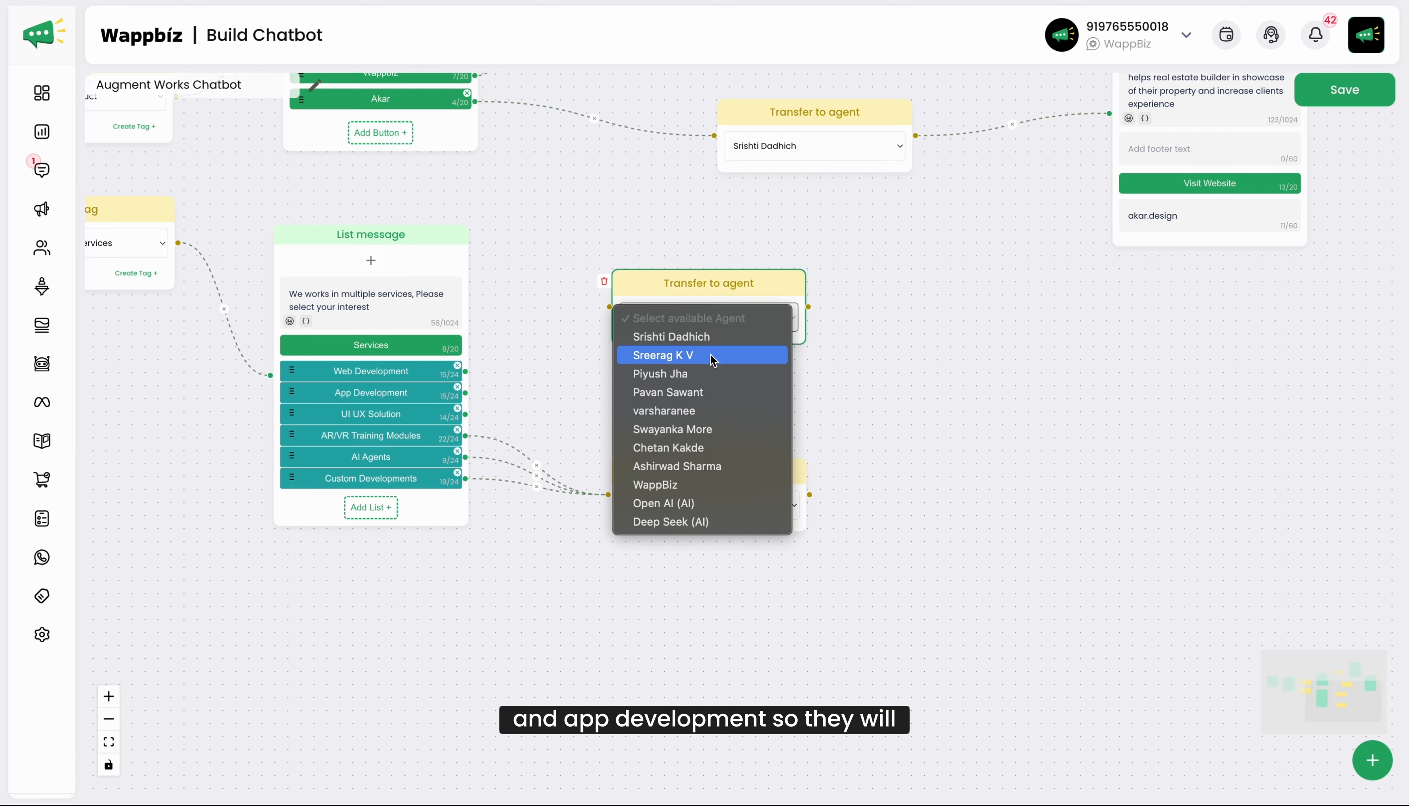
pyautogui.click(711, 397)
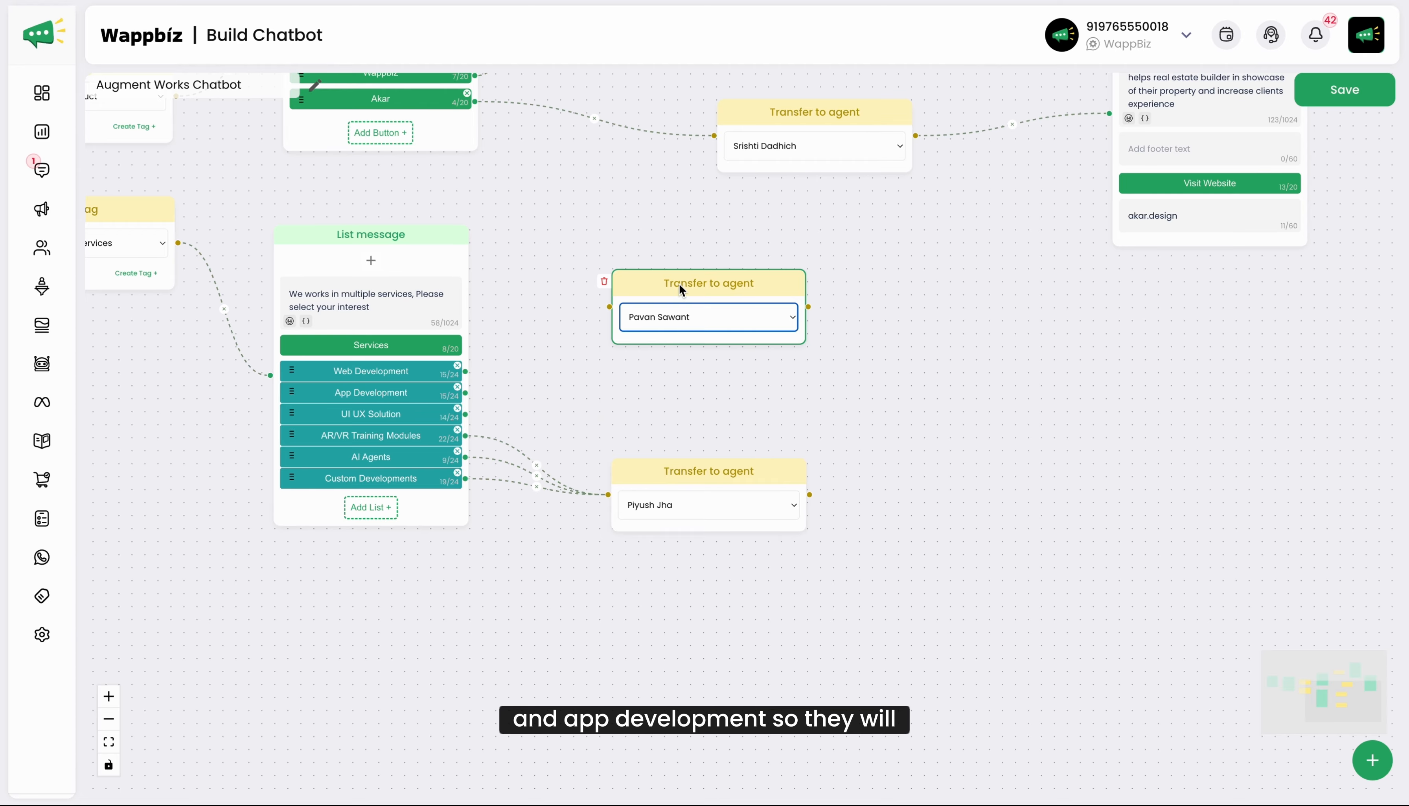
pyautogui.moveTo(680, 285); pyautogui.dragTo(680, 335)
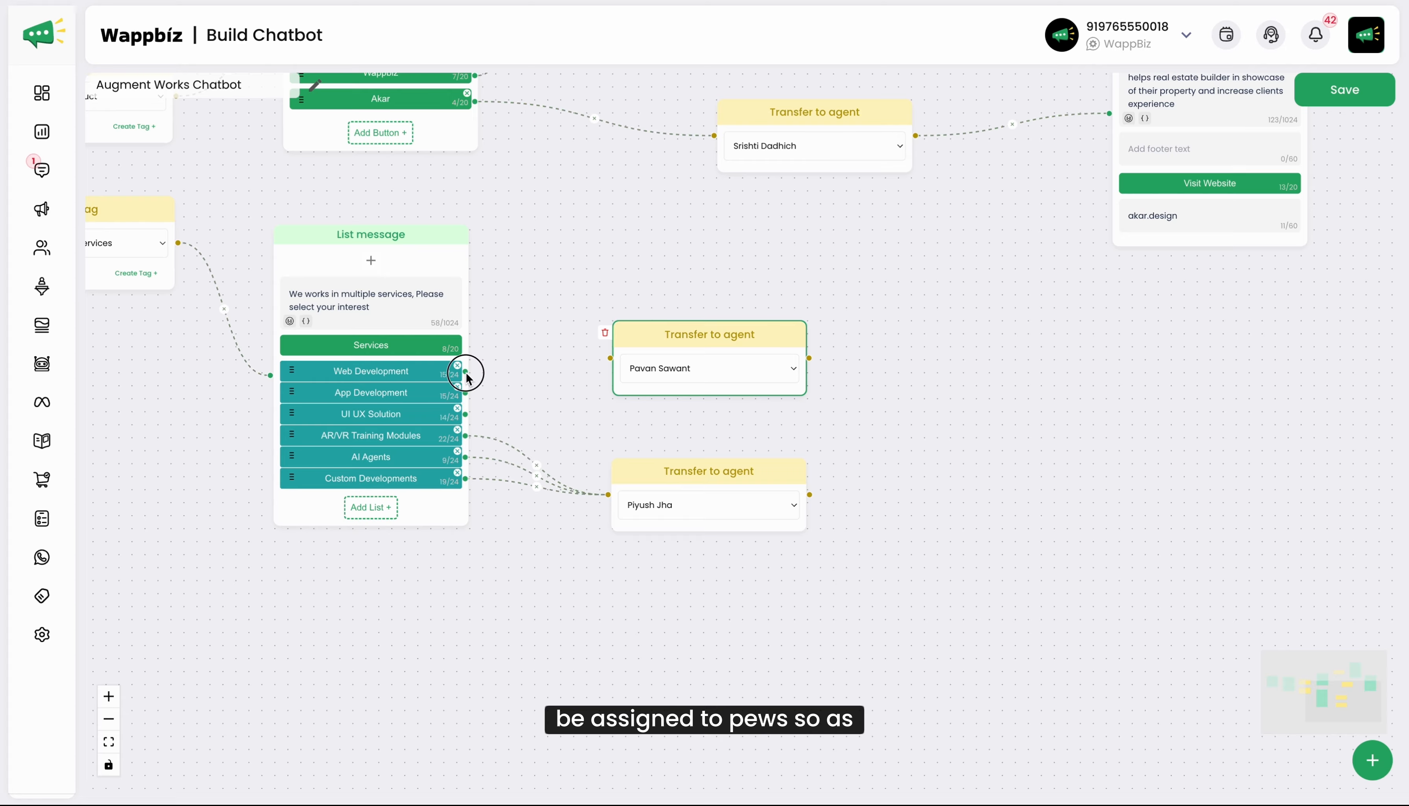
# Connect the Web Development, App Development and UI UX Solution options to the upper Transfer to agent node beside the list.
pyautogui.moveTo(465, 371); pyautogui.dragTo(610, 358)
pyautogui.moveTo(465, 414); pyautogui.dragTo(611, 358)
pyautogui.click(680, 334)
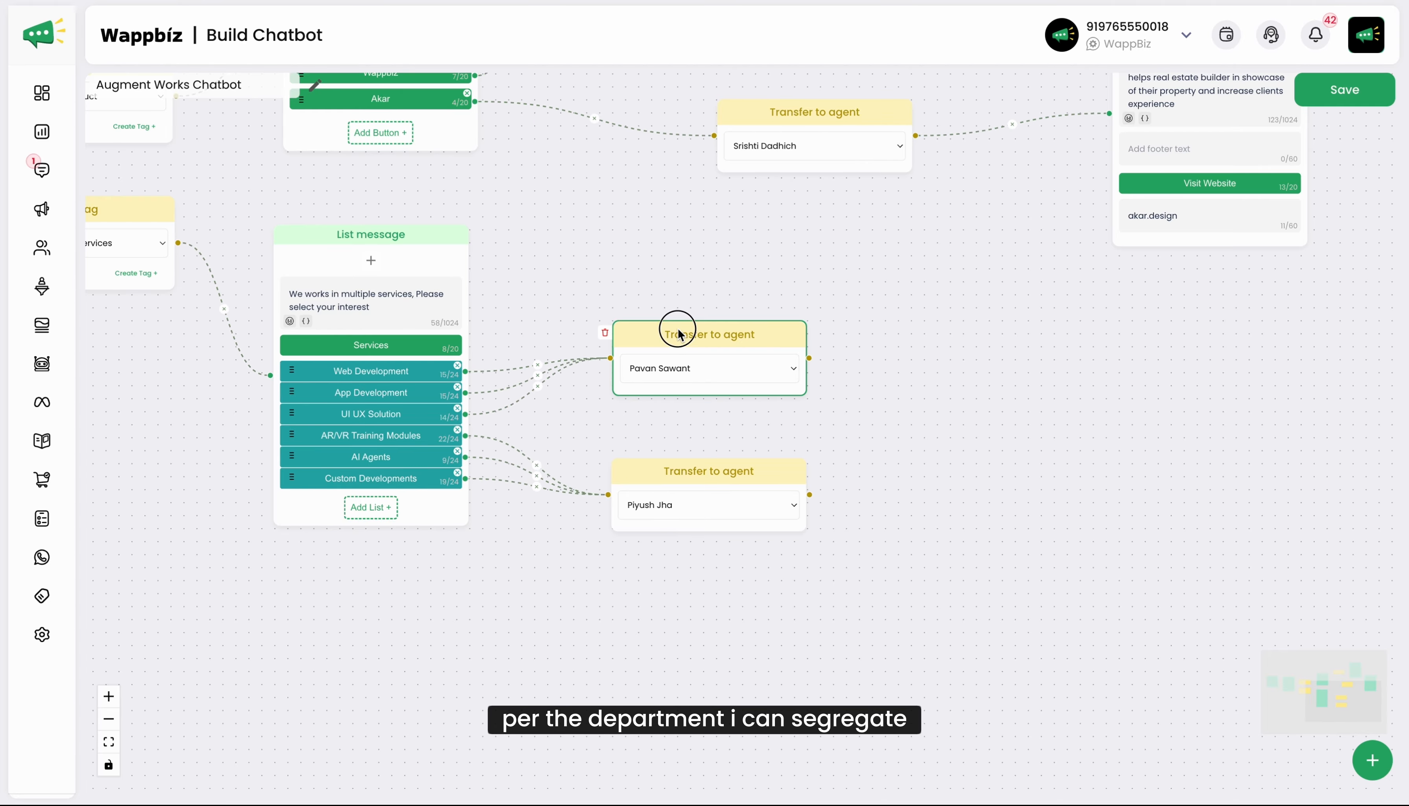
# Add a Flow form message beside the service transfer nodes and connect the upper Transfer to agent node to it.
pyautogui.moveTo(897, 408); pyautogui.dragTo(863, 408)
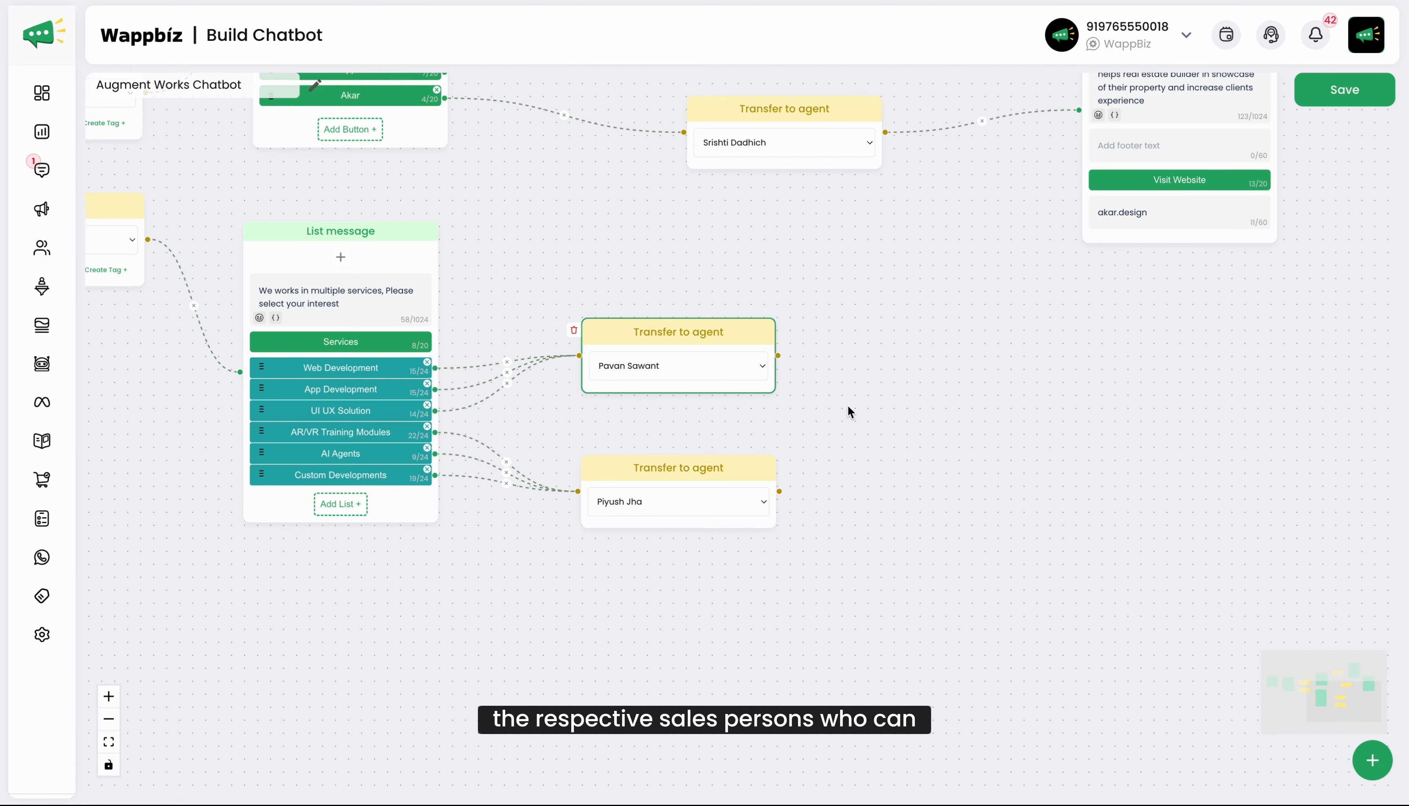
pyautogui.moveTo(889, 415); pyautogui.dragTo(769, 410)
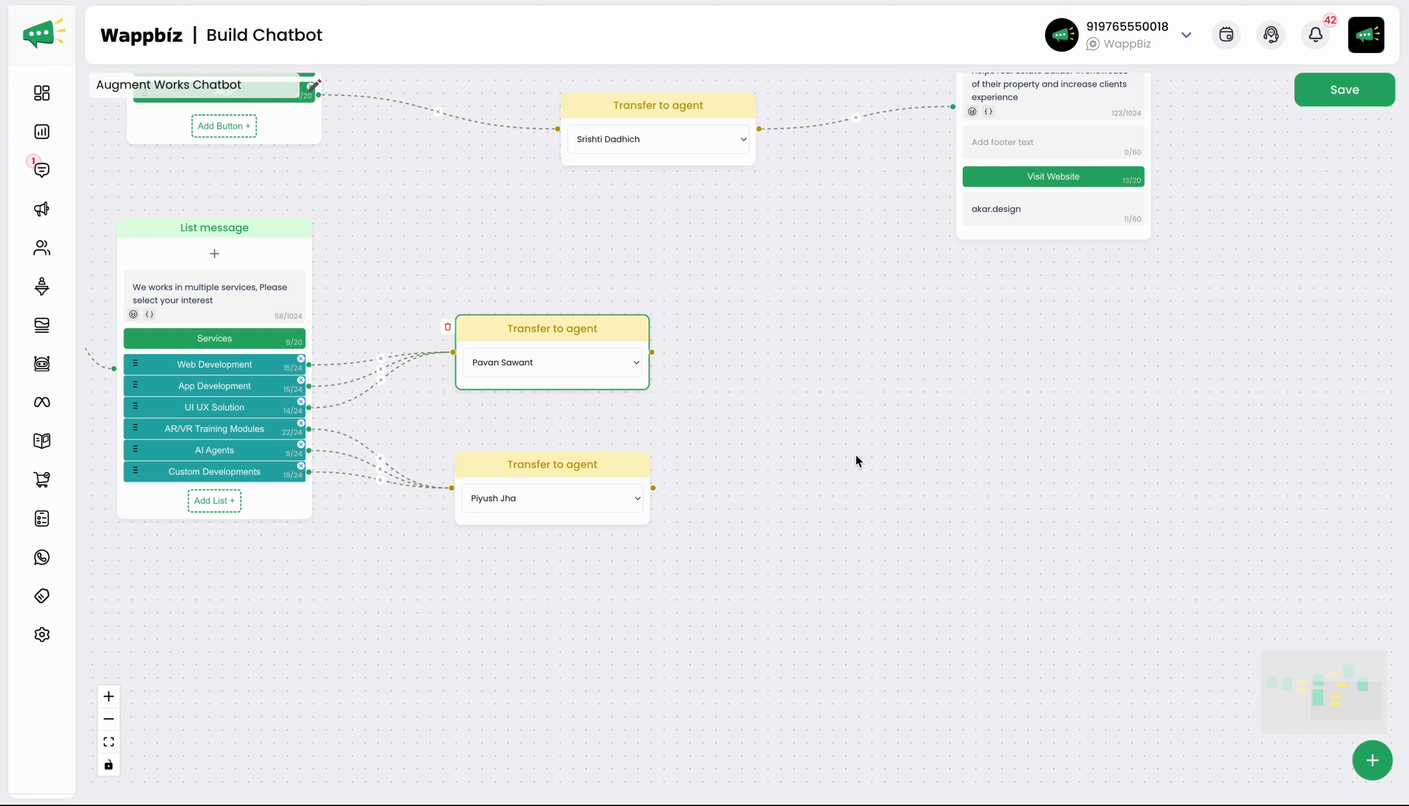
pyautogui.click(1367, 774)
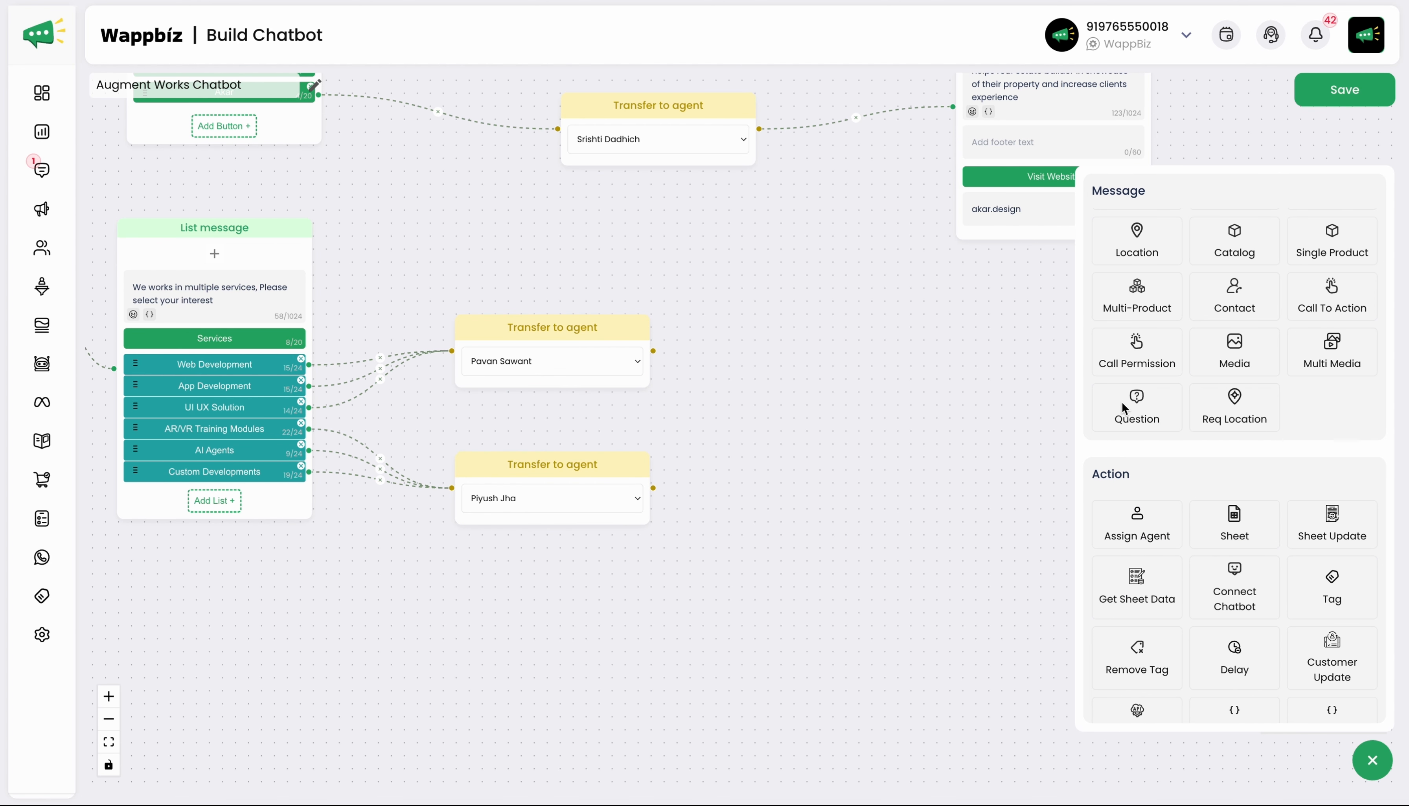
pyautogui.scroll(2, 1171, 327)
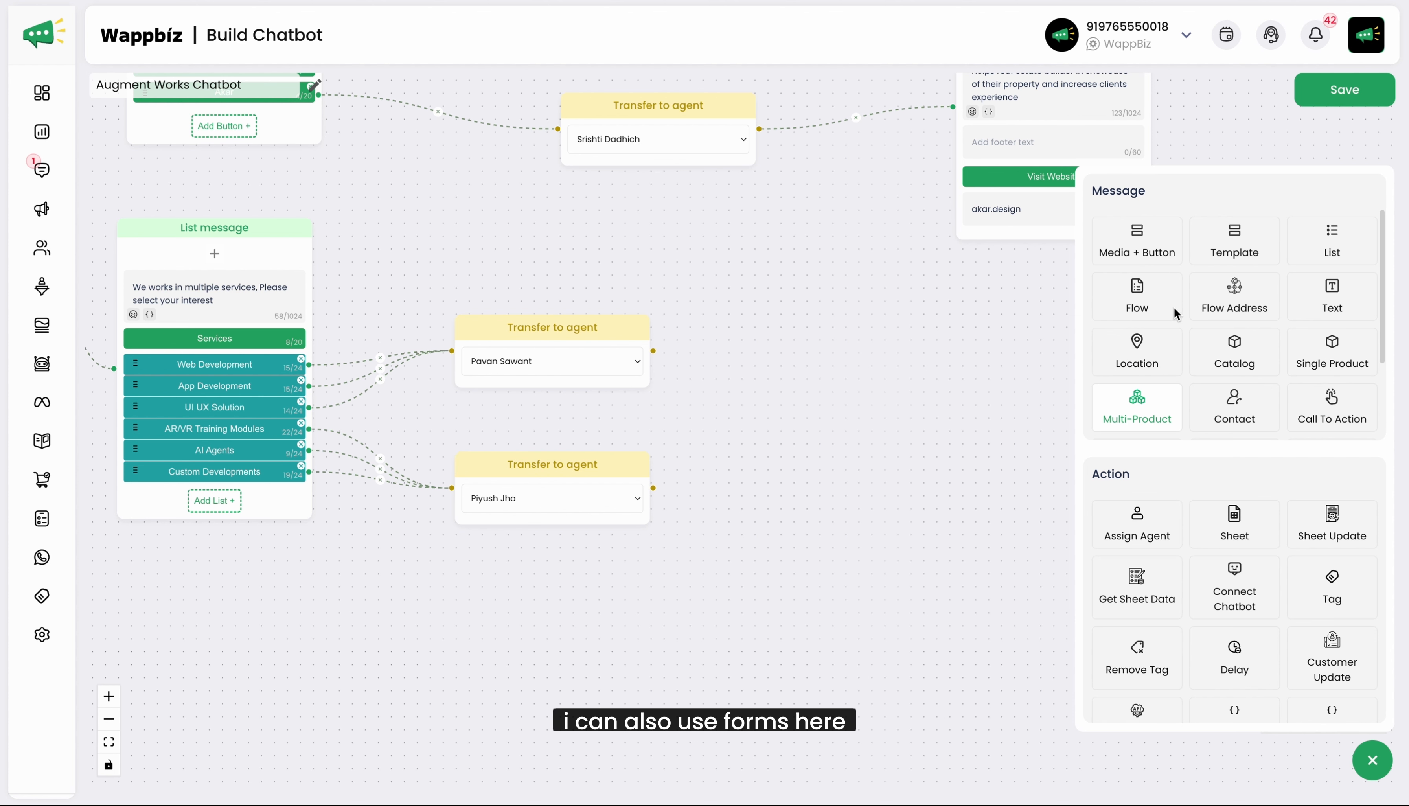
pyautogui.click(1134, 293)
pyautogui.moveTo(612, 292); pyautogui.dragTo(913, 242)
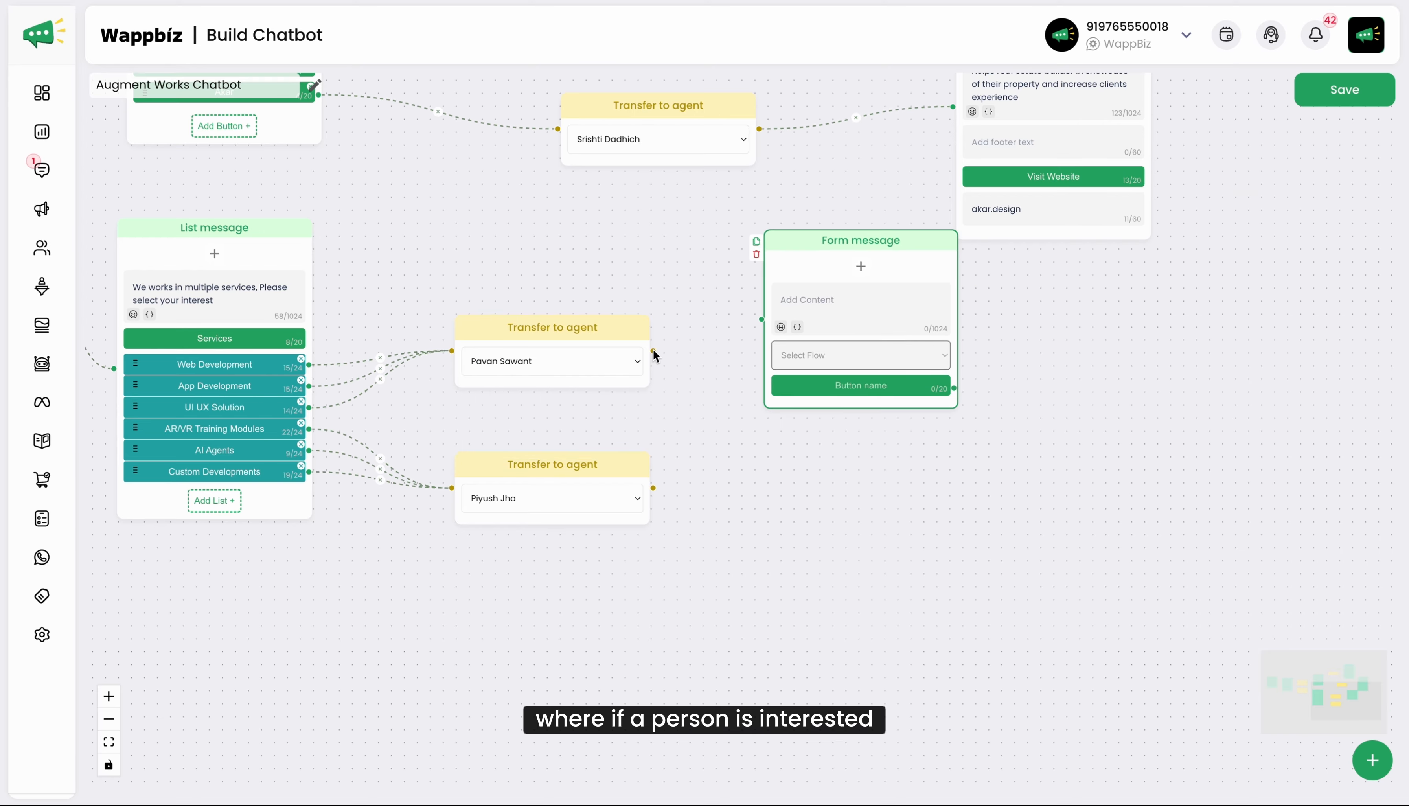
pyautogui.moveTo(652, 351); pyautogui.dragTo(761, 319)
# Set the form message content to "Please submit your Requirement, So that our Executives can call you" and select the _Get in touch flow.
pyautogui.click(823, 301)
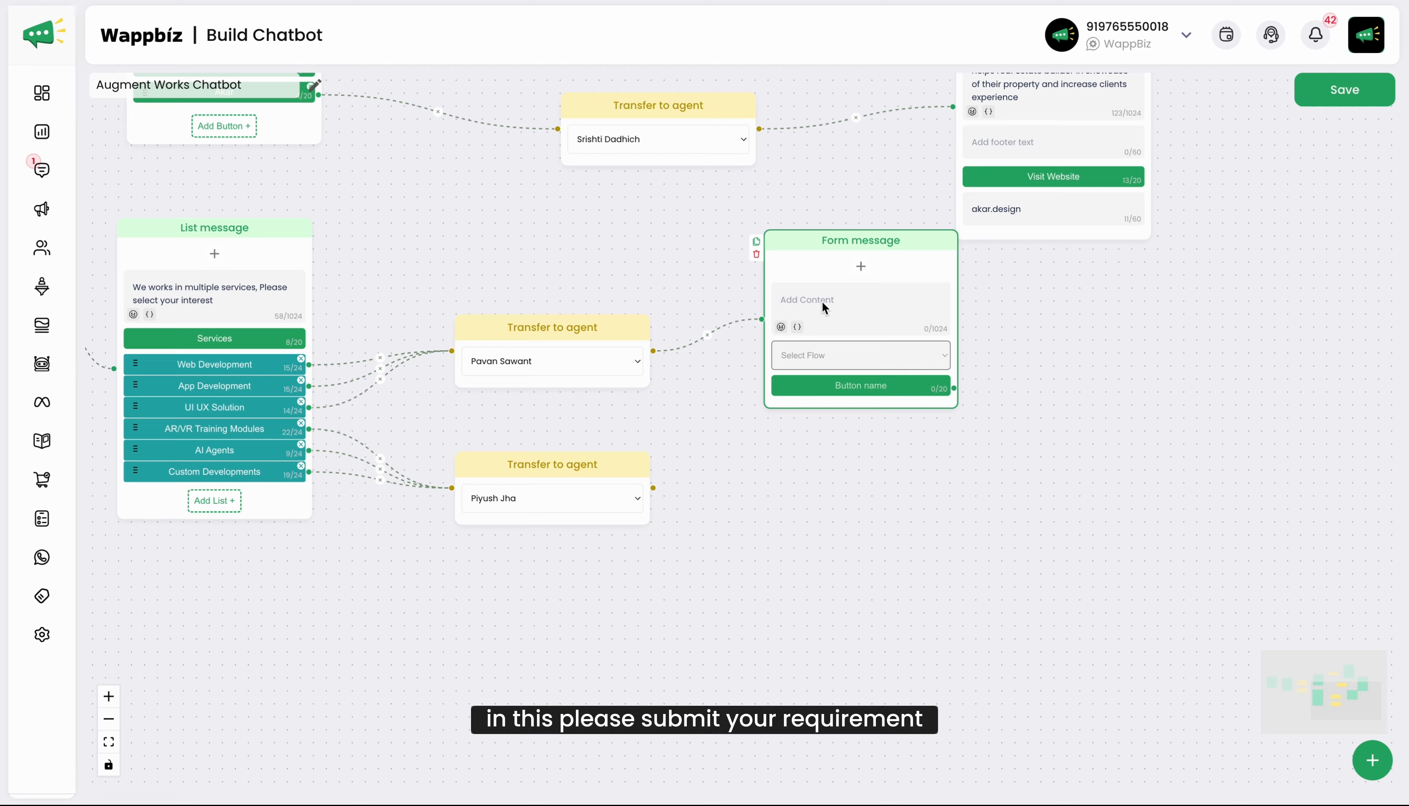
pyautogui.write('Please submit your Requirement')
pyautogui.write(', So that our')
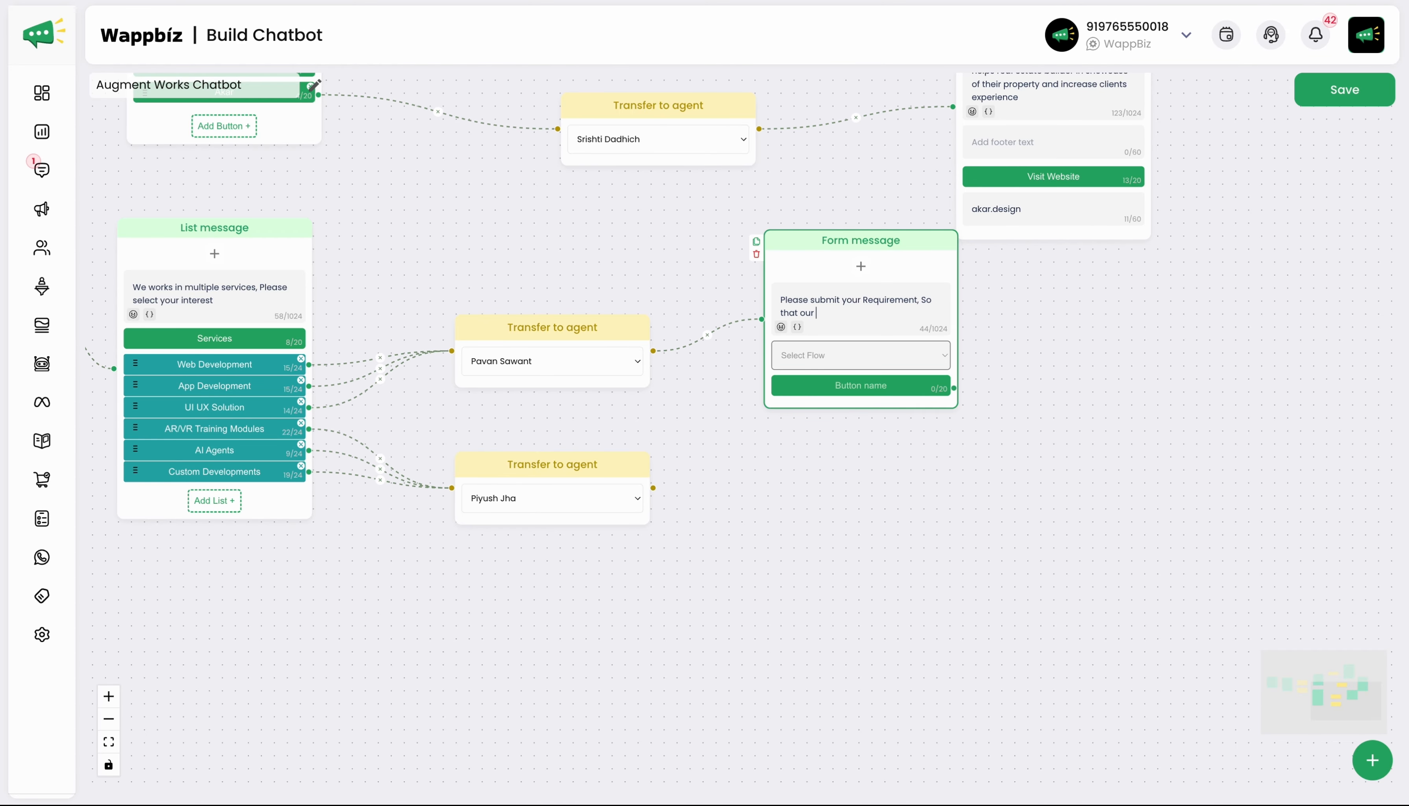
pyautogui.write('utives can call you')
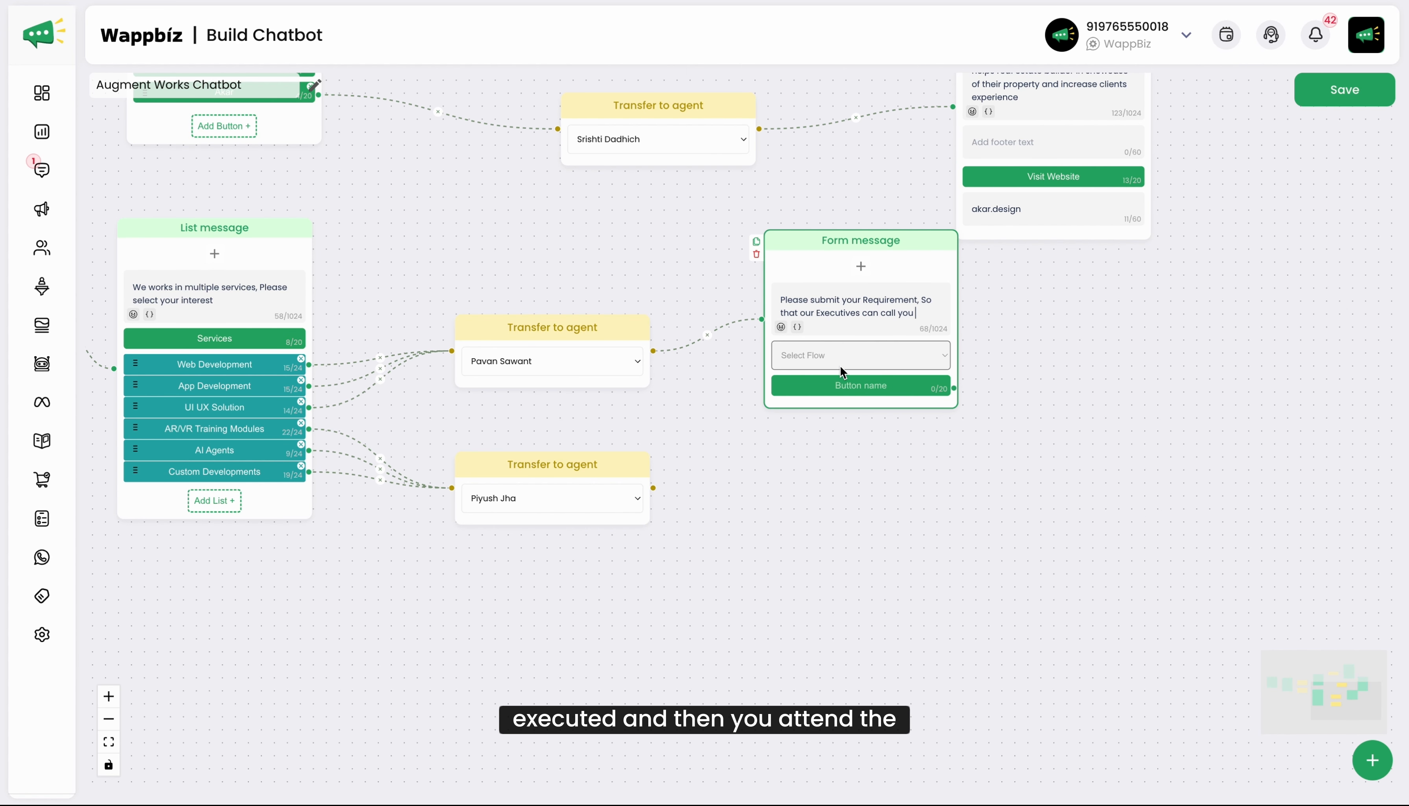
pyautogui.click(840, 366)
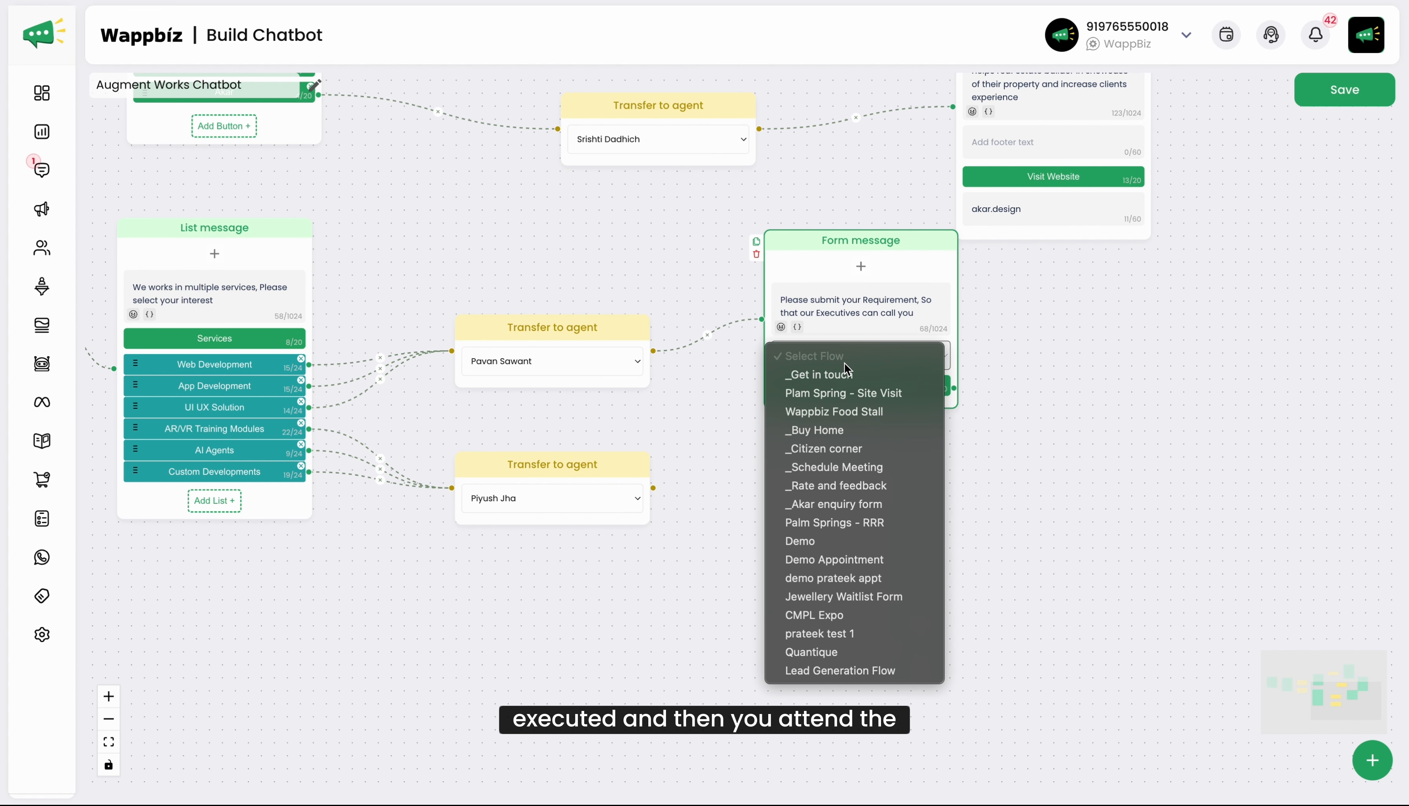
pyautogui.click(851, 371)
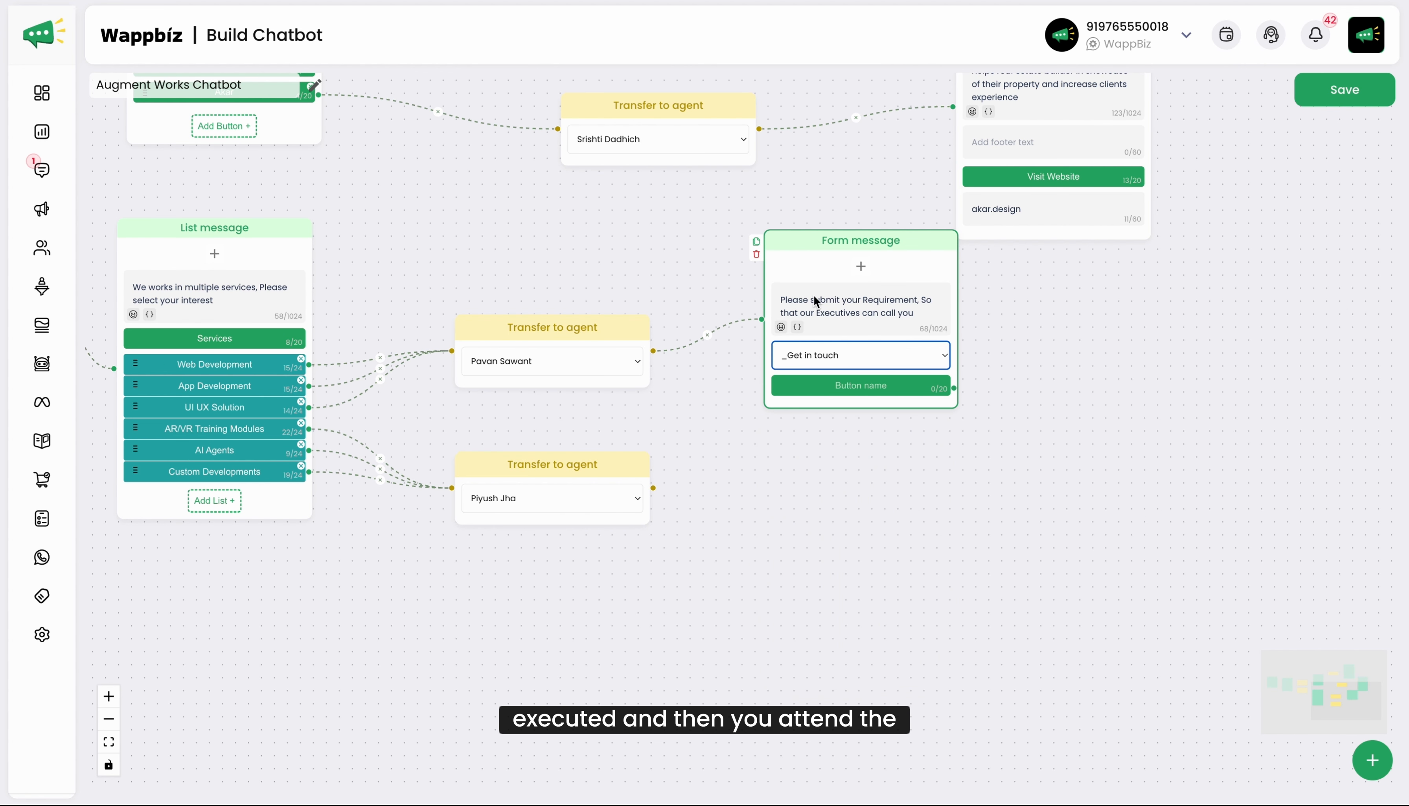
# Duplicate the form message, place the copy below the original and connect the lower Transfer to agent node to it.
pyautogui.click(755, 238)
pyautogui.click(756, 241)
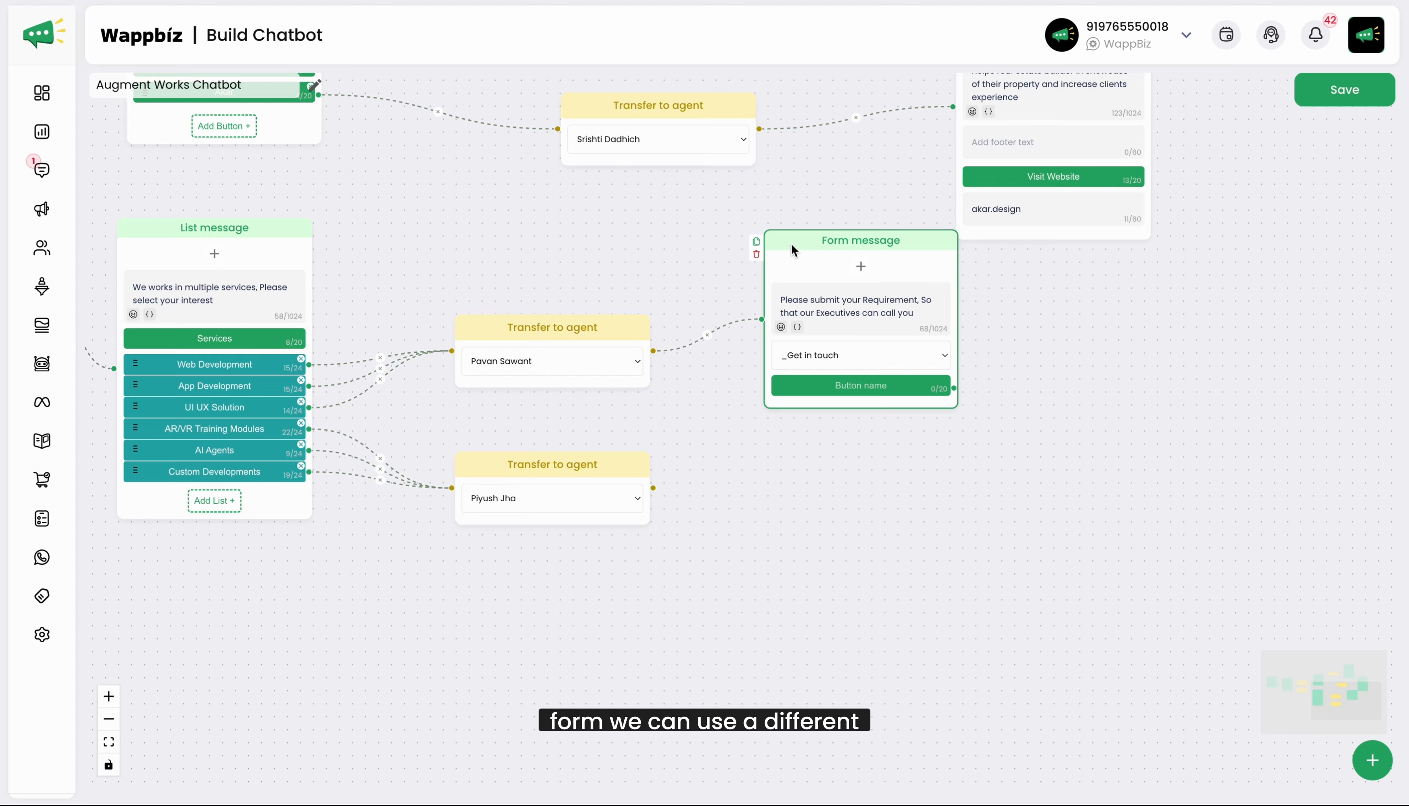
pyautogui.moveTo(1045, 249); pyautogui.dragTo(870, 499)
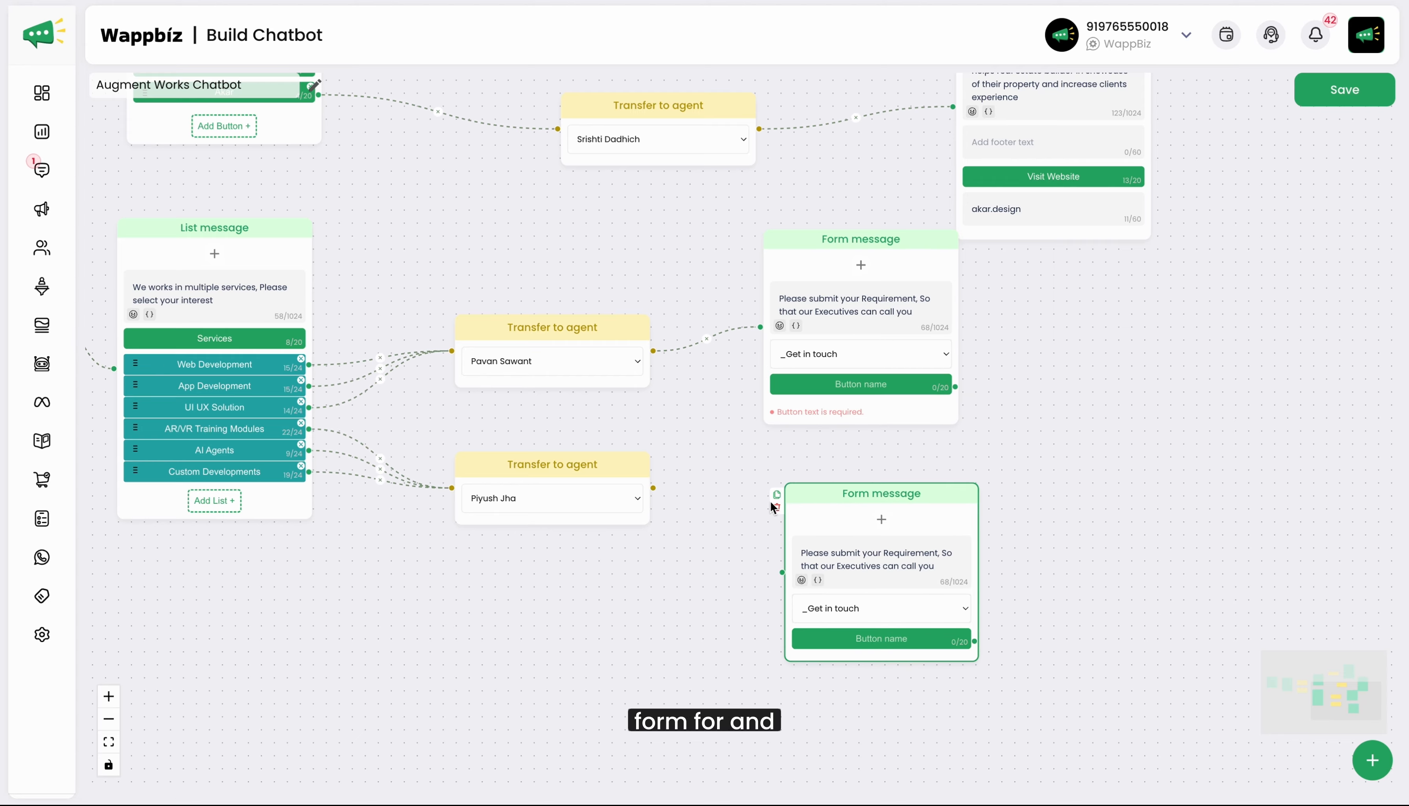
pyautogui.moveTo(652, 489); pyautogui.dragTo(781, 573)
pyautogui.moveTo(833, 486); pyautogui.dragTo(812, 462)
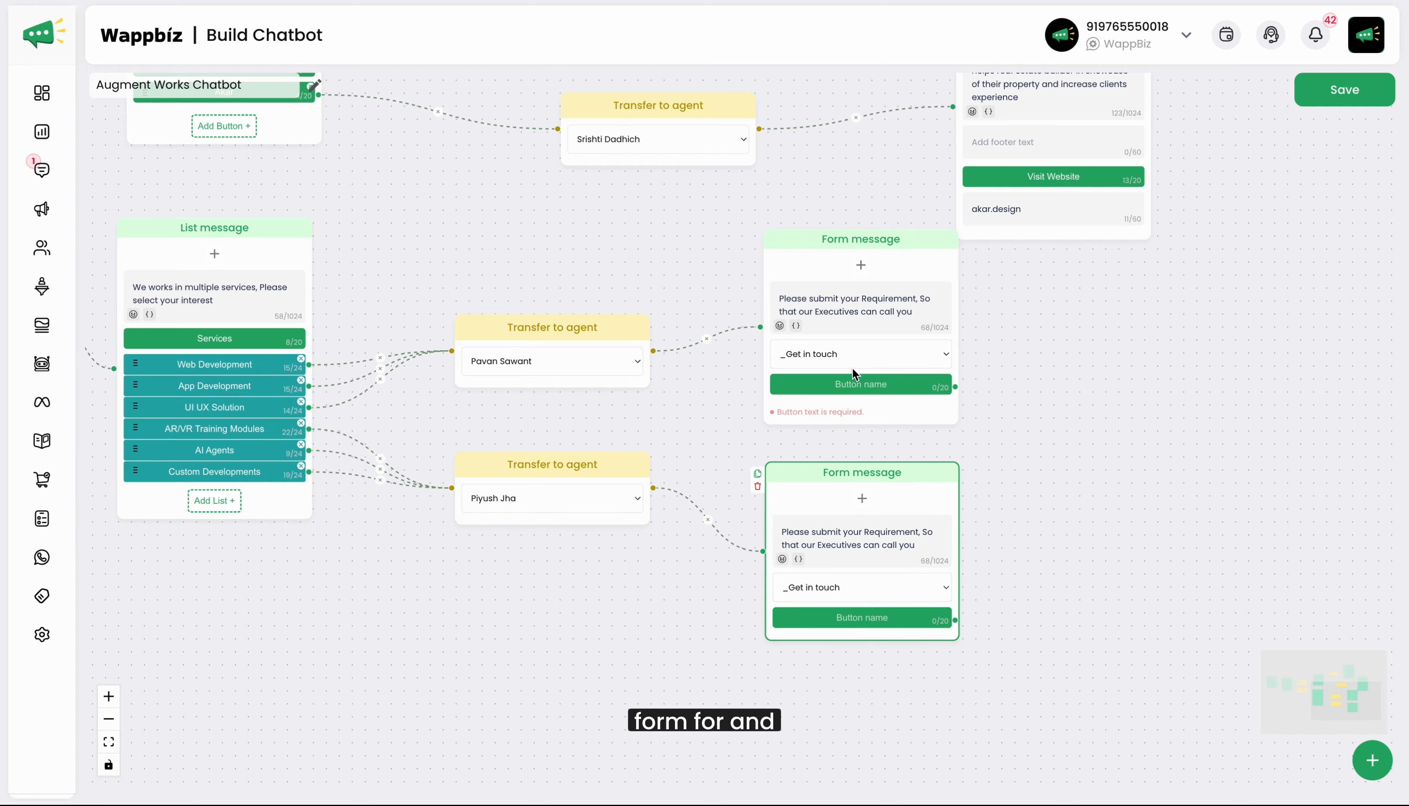
# Name the button "send requirements" on both form messages.
pyautogui.click(854, 386)
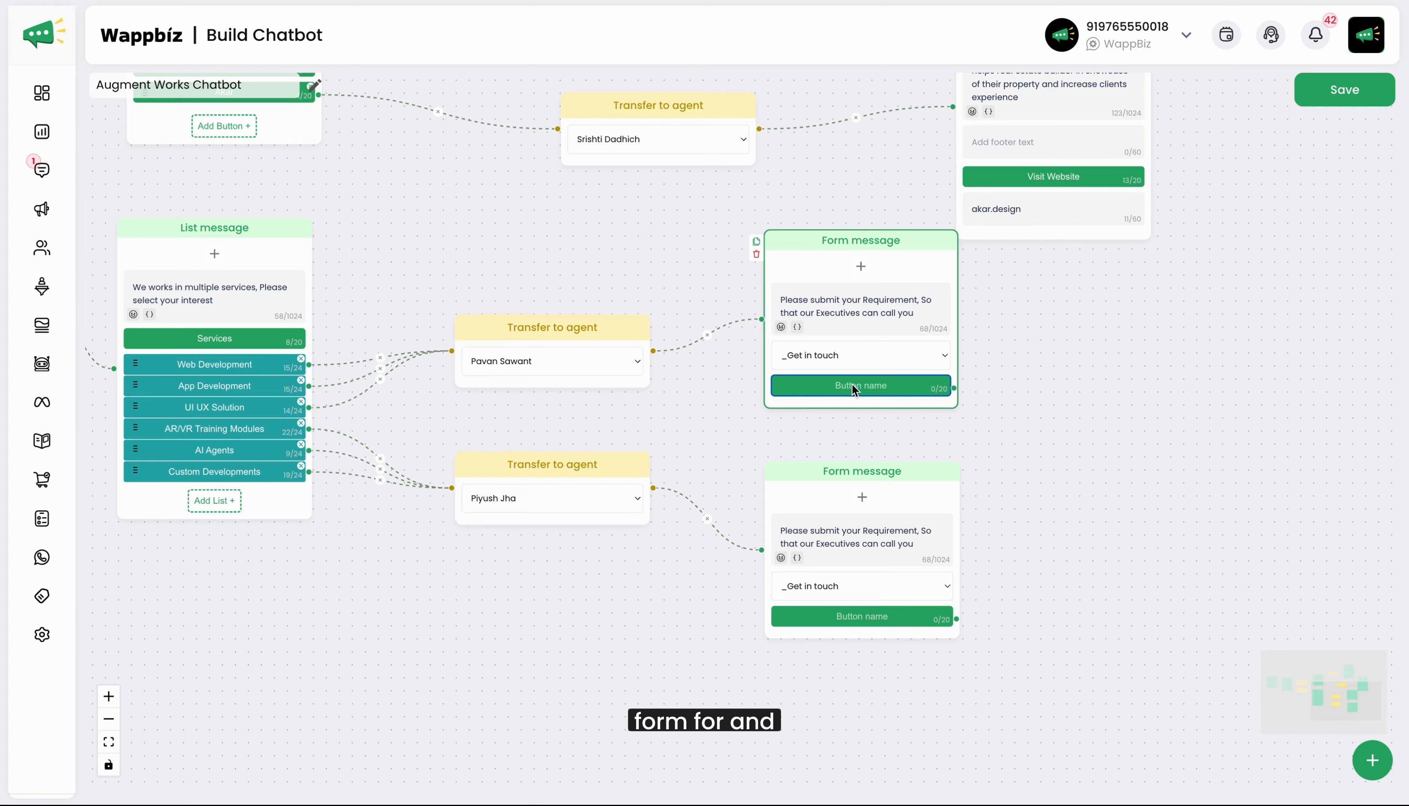
pyautogui.write('S')
pyautogui.press('BackSpace')
pyautogui.write('send requirements')
pyautogui.click(860, 618)
pyautogui.hotkey('ctrl', 'v')
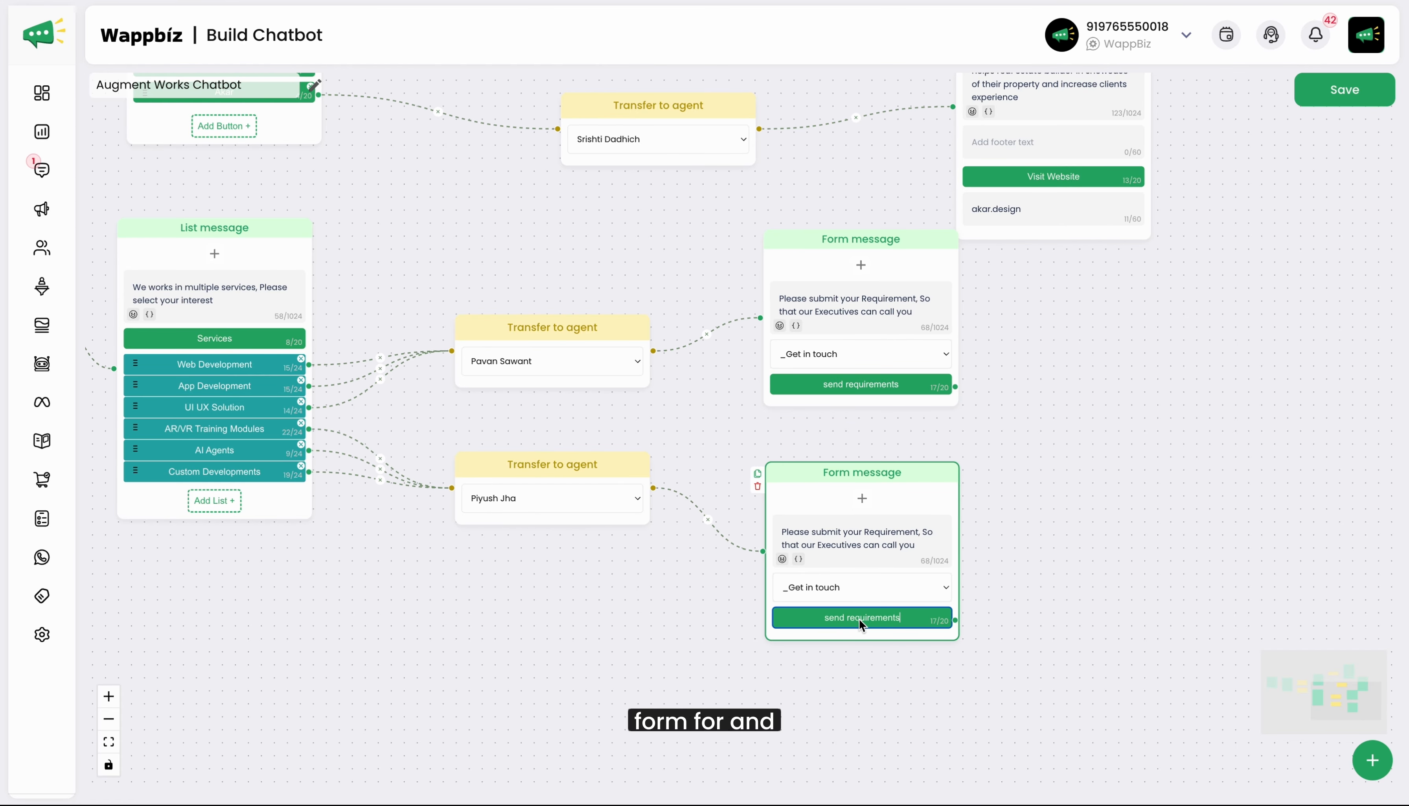
# Shift the upper form message slightly lower and add a Text message node beside the two forms.
pyautogui.moveTo(1095, 473); pyautogui.dragTo(827, 458)
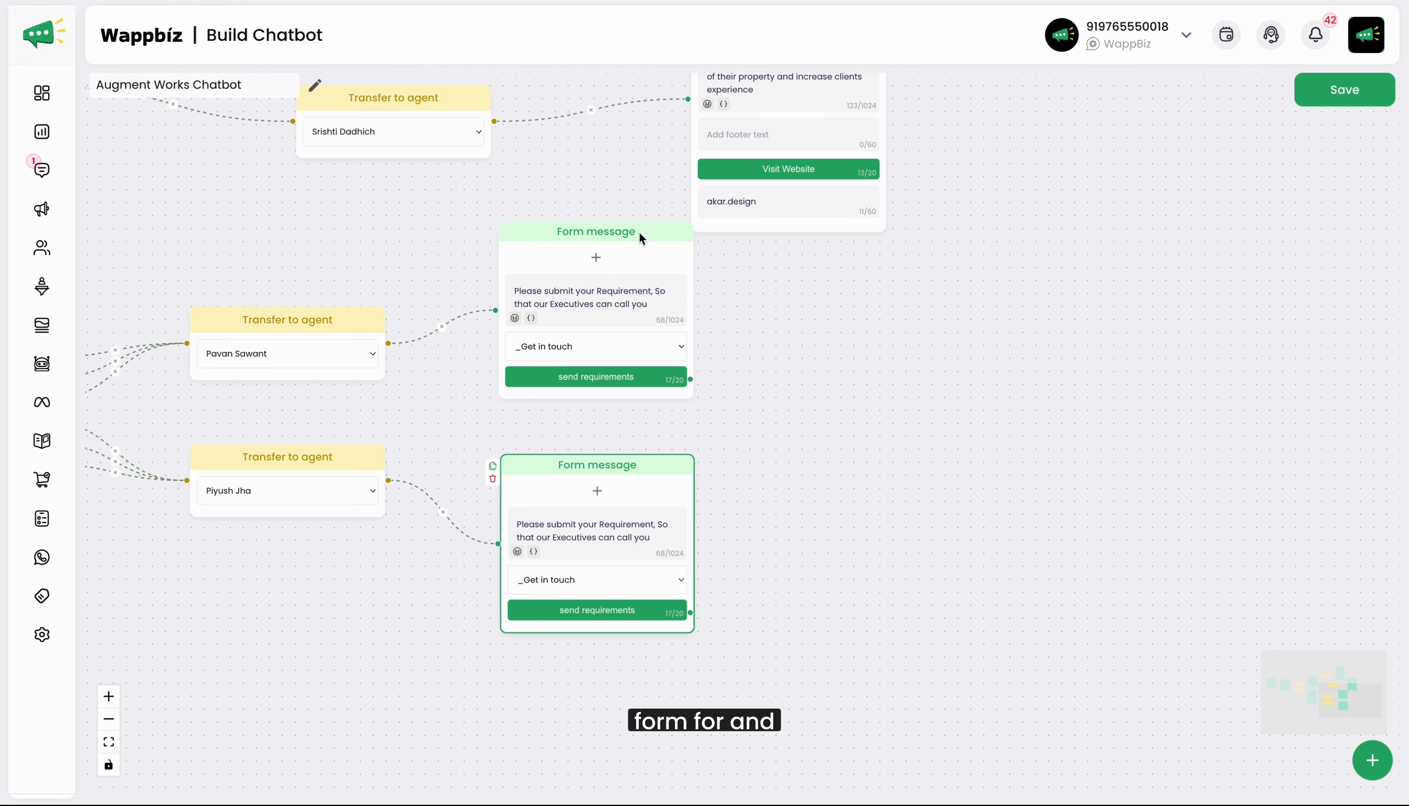
pyautogui.moveTo(638, 231); pyautogui.dragTo(630, 249)
pyautogui.click(893, 459)
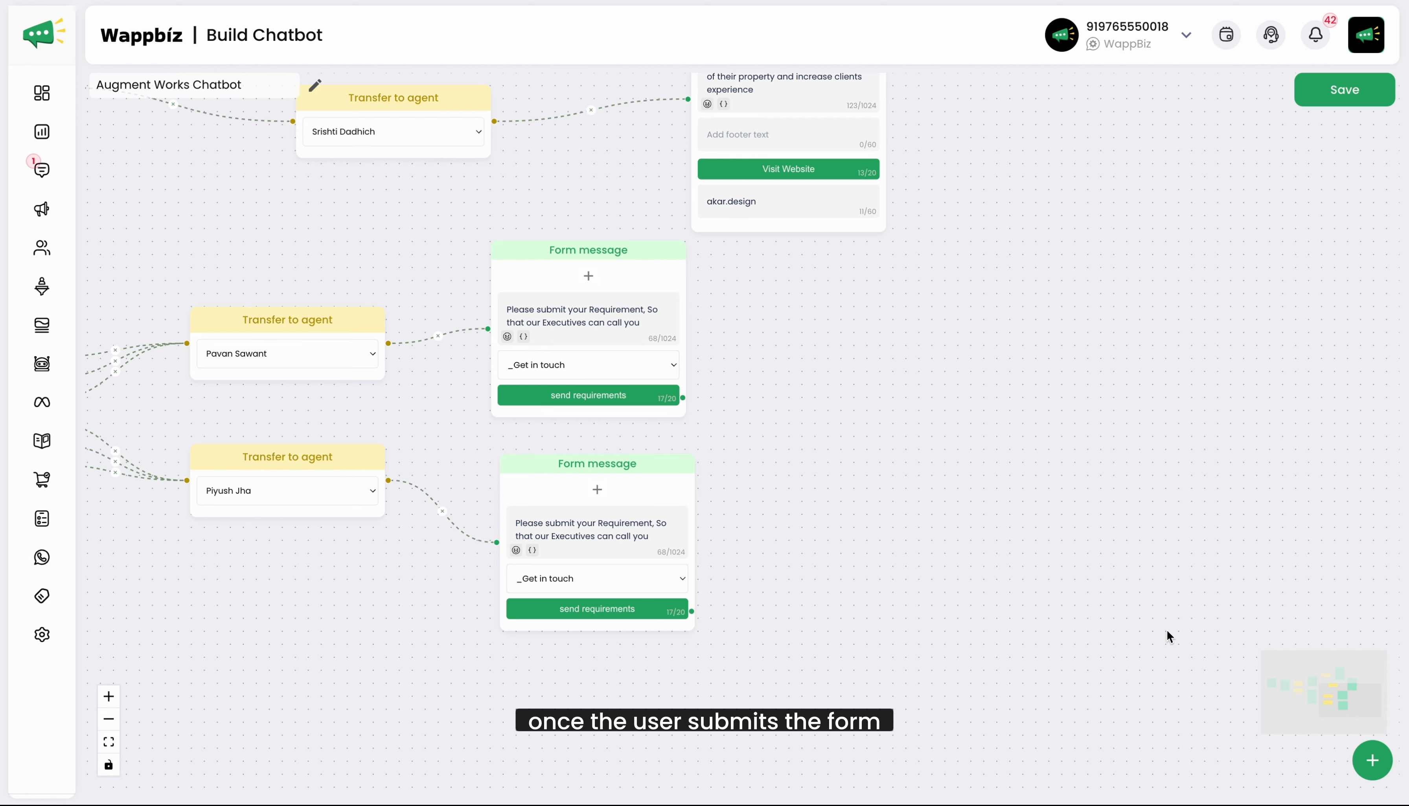
pyautogui.click(1372, 760)
pyautogui.click(1333, 294)
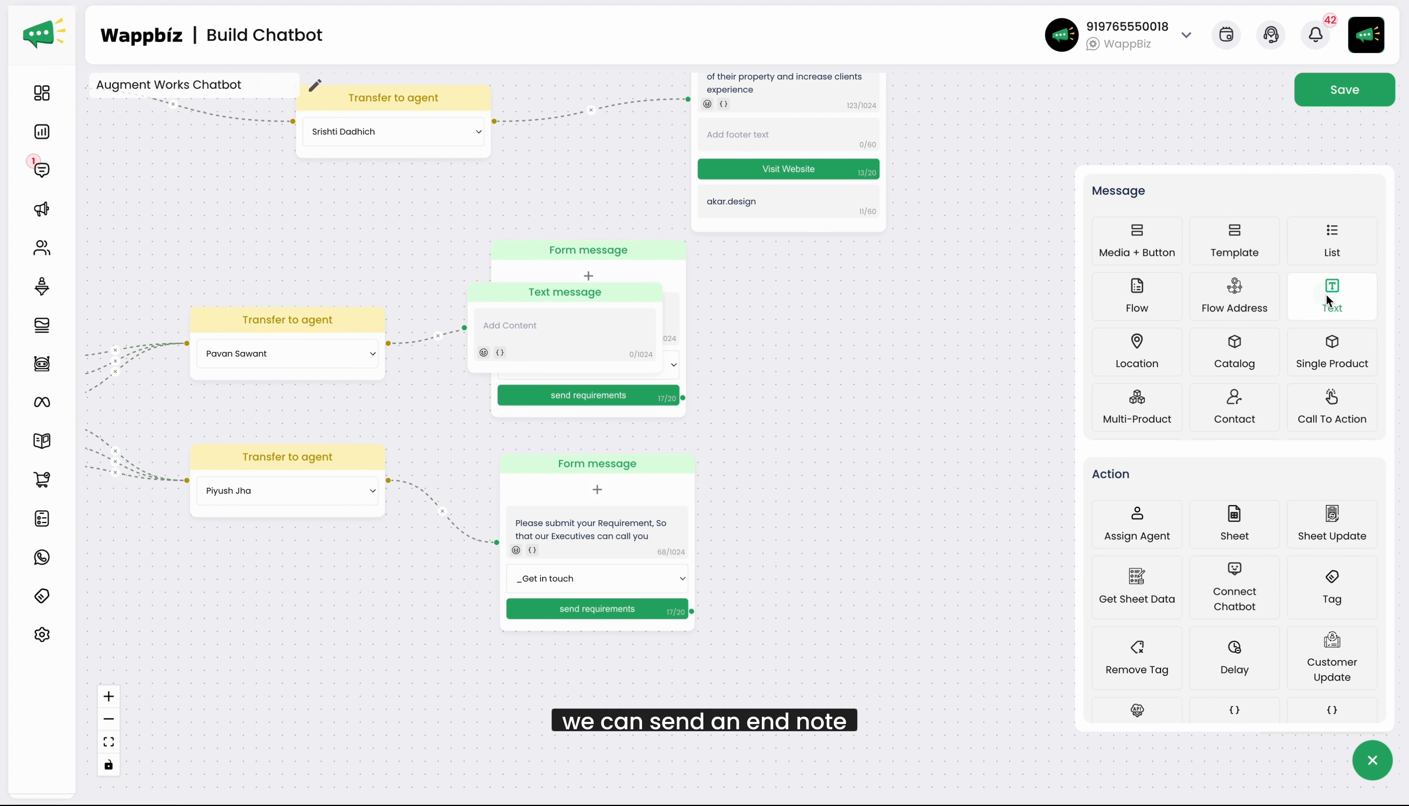
pyautogui.moveTo(593, 293); pyautogui.dragTo(1003, 403)
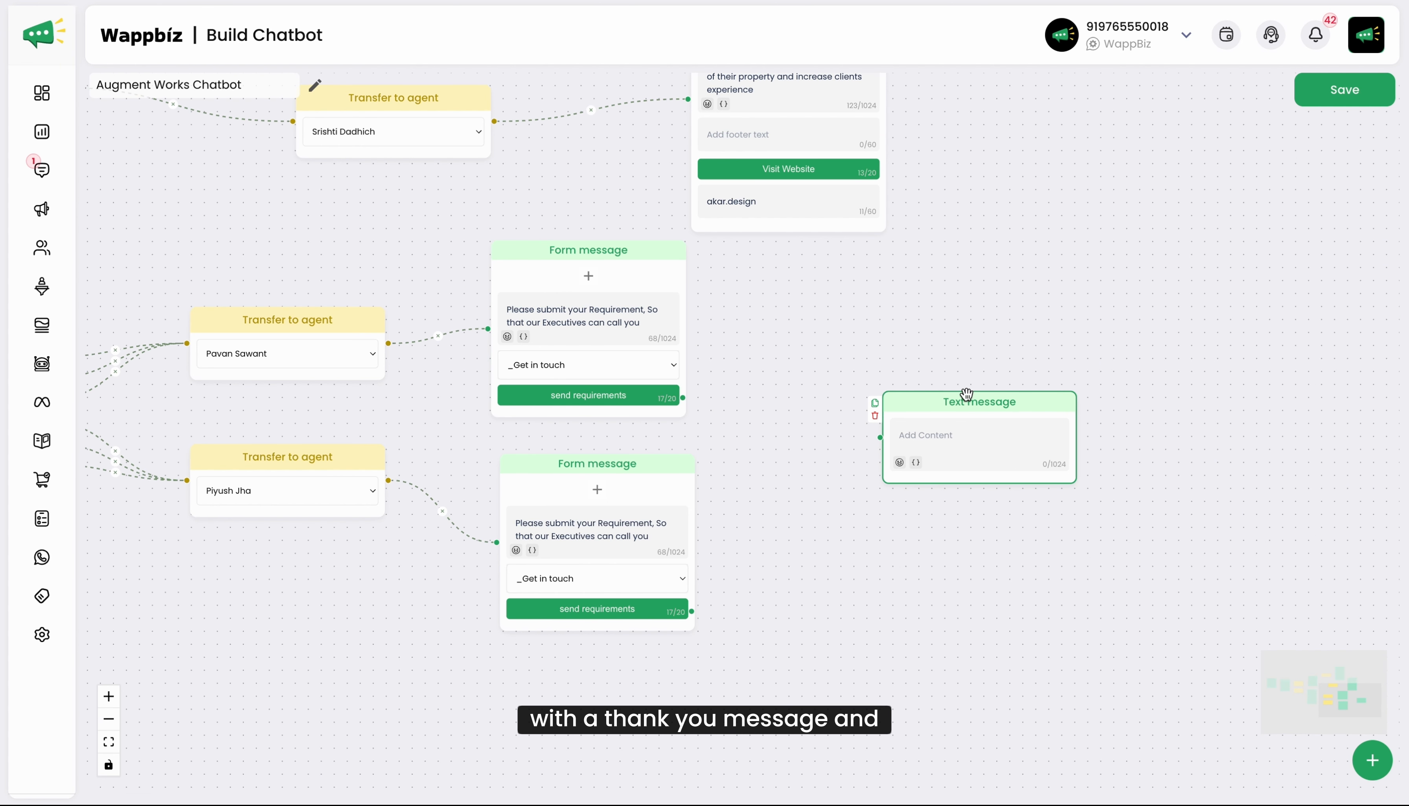
# Enter "Thank your submiting your requirement our team will reach to you soon." as the text message content.
pyautogui.click(937, 431)
pyautogui.write('T')
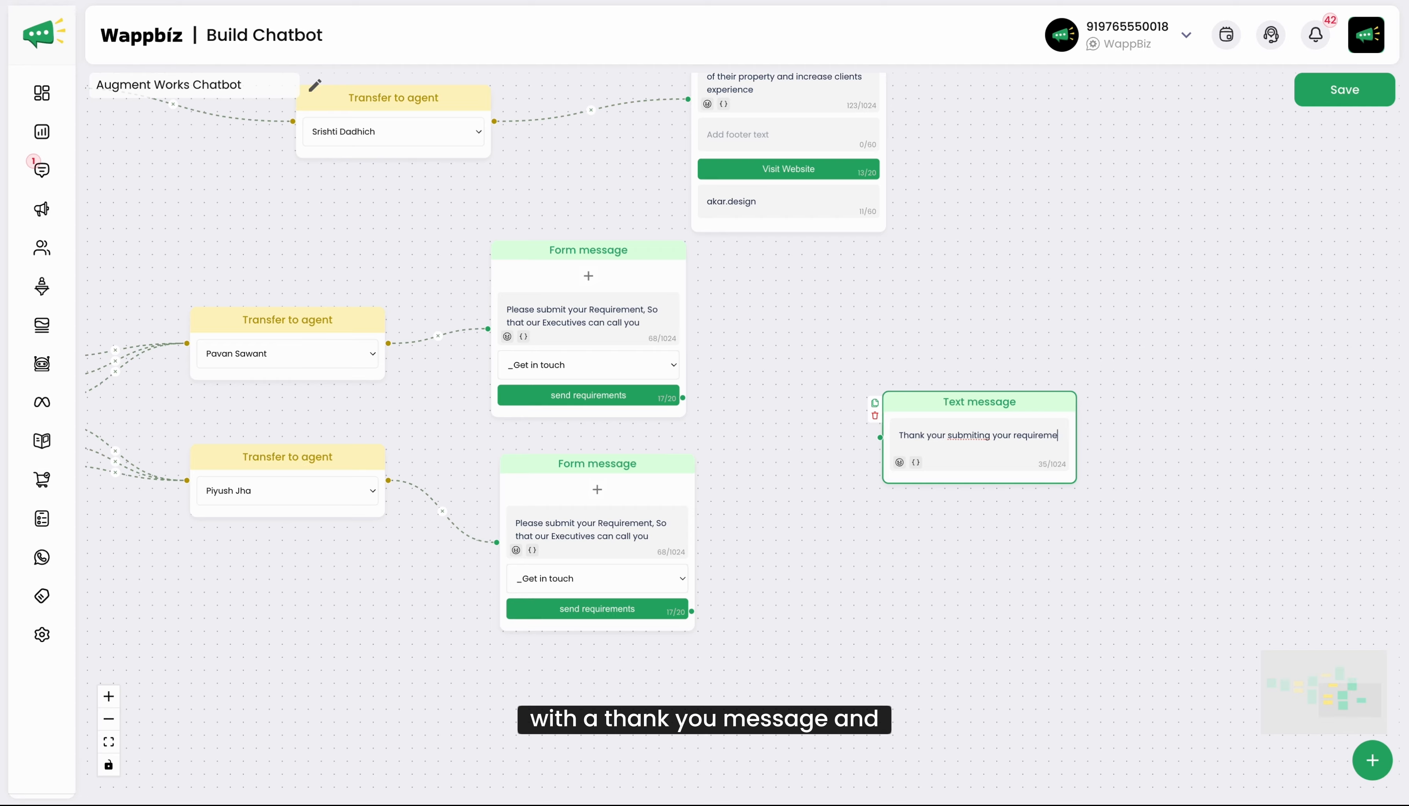
pyautogui.write('nt our team will reach')
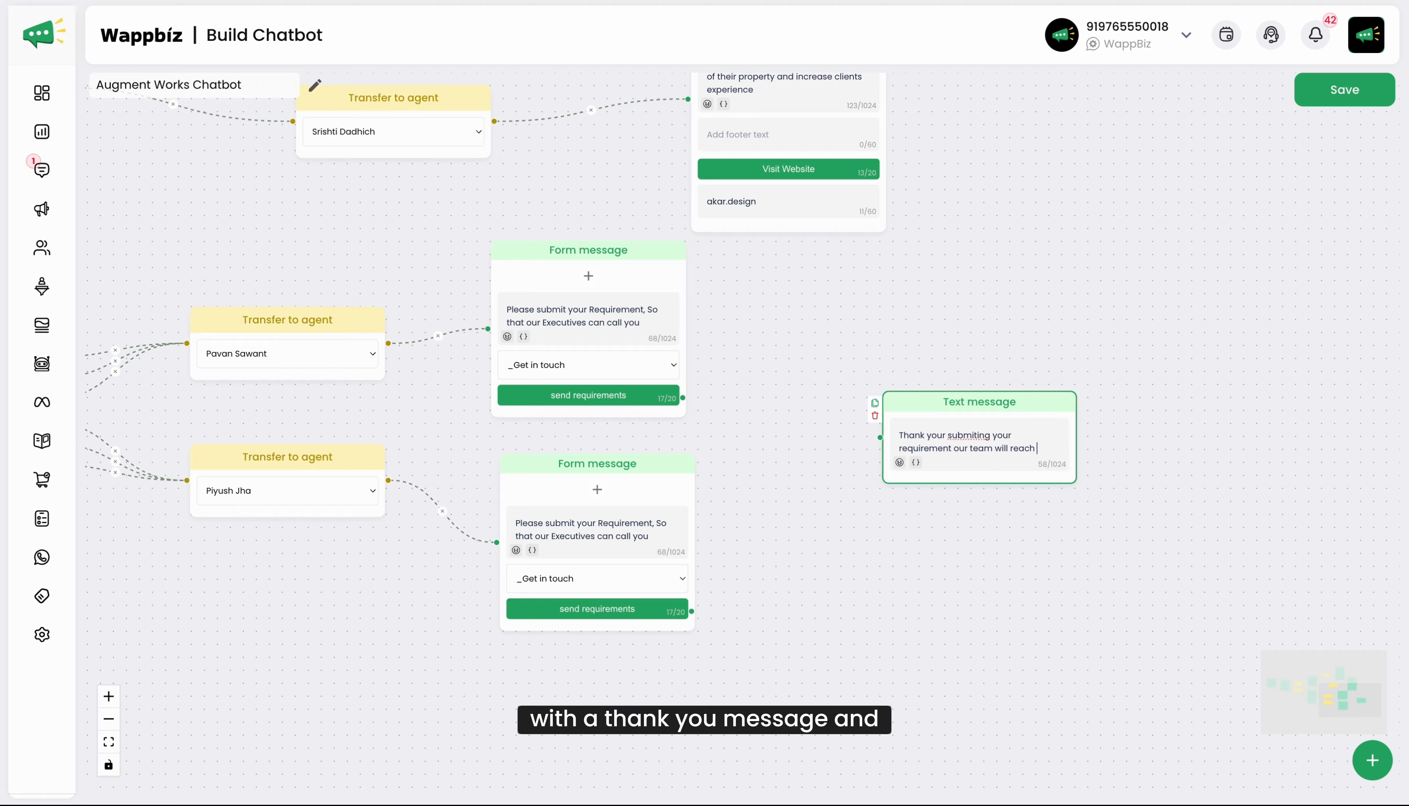
pyautogui.write('to you so')
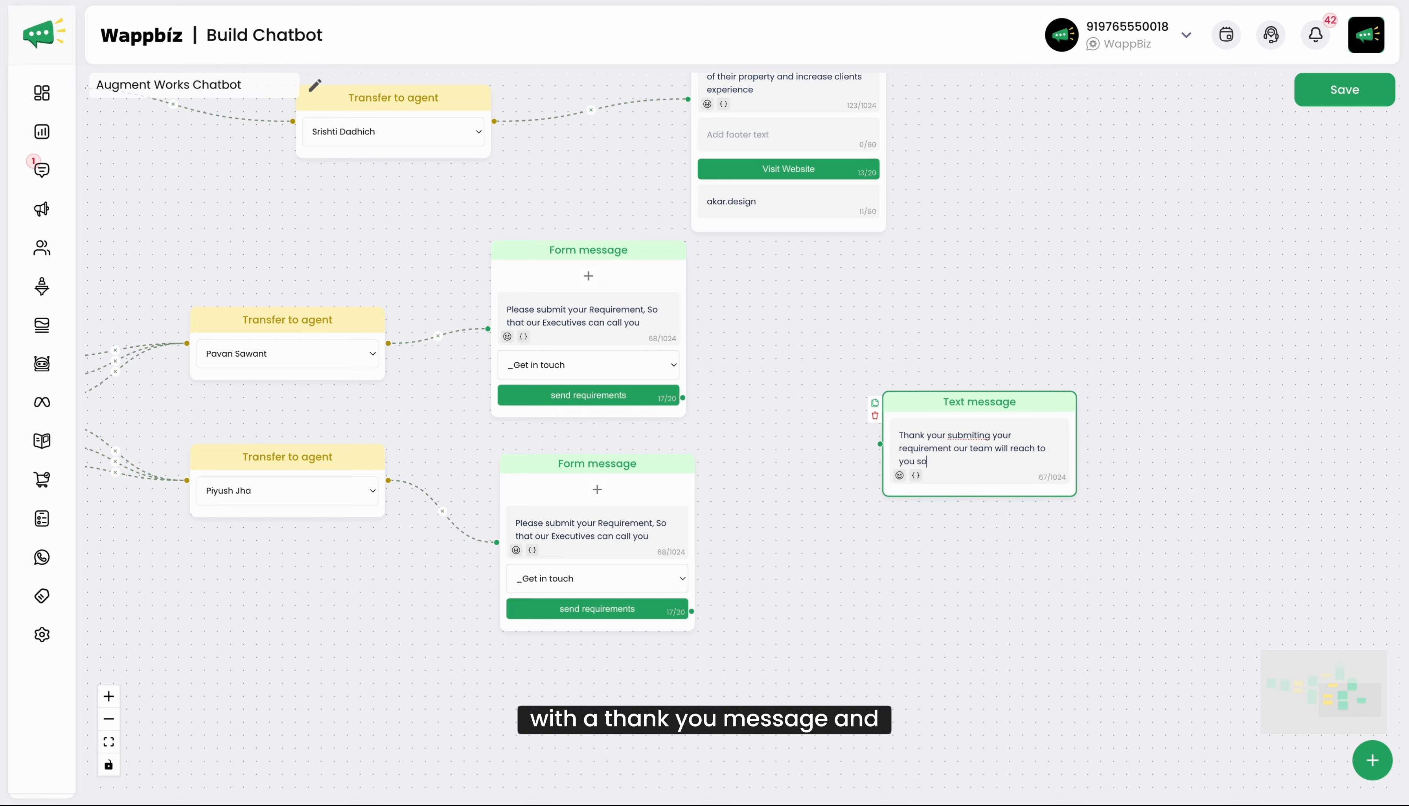
pyautogui.write('on.')
# Add a separate paragraph "Our working hours are 9:30 am to 7:00 pm" to the text message.
pyautogui.press('Return')
pyautogui.press('Return')
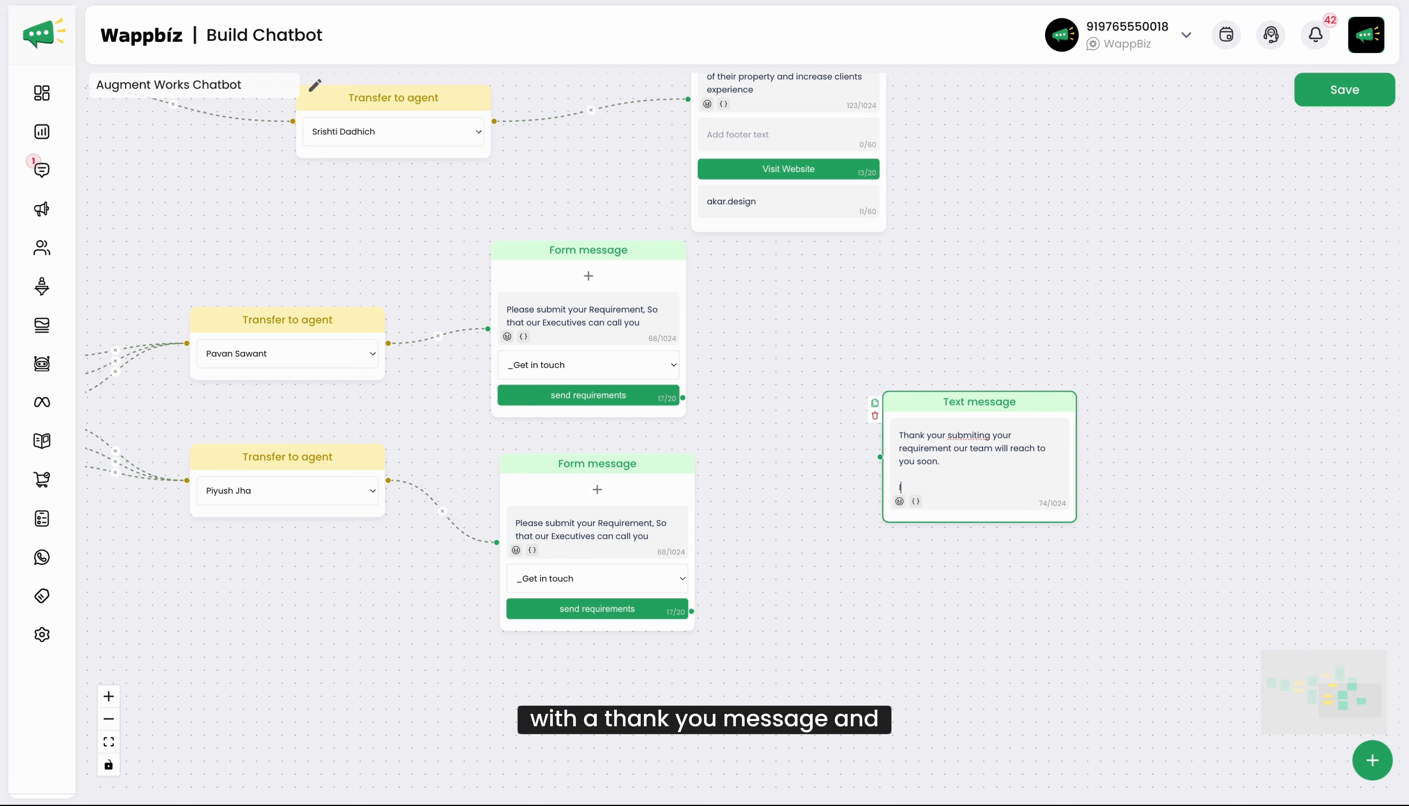
pyautogui.press('BackSpace')
pyautogui.write('Our w')
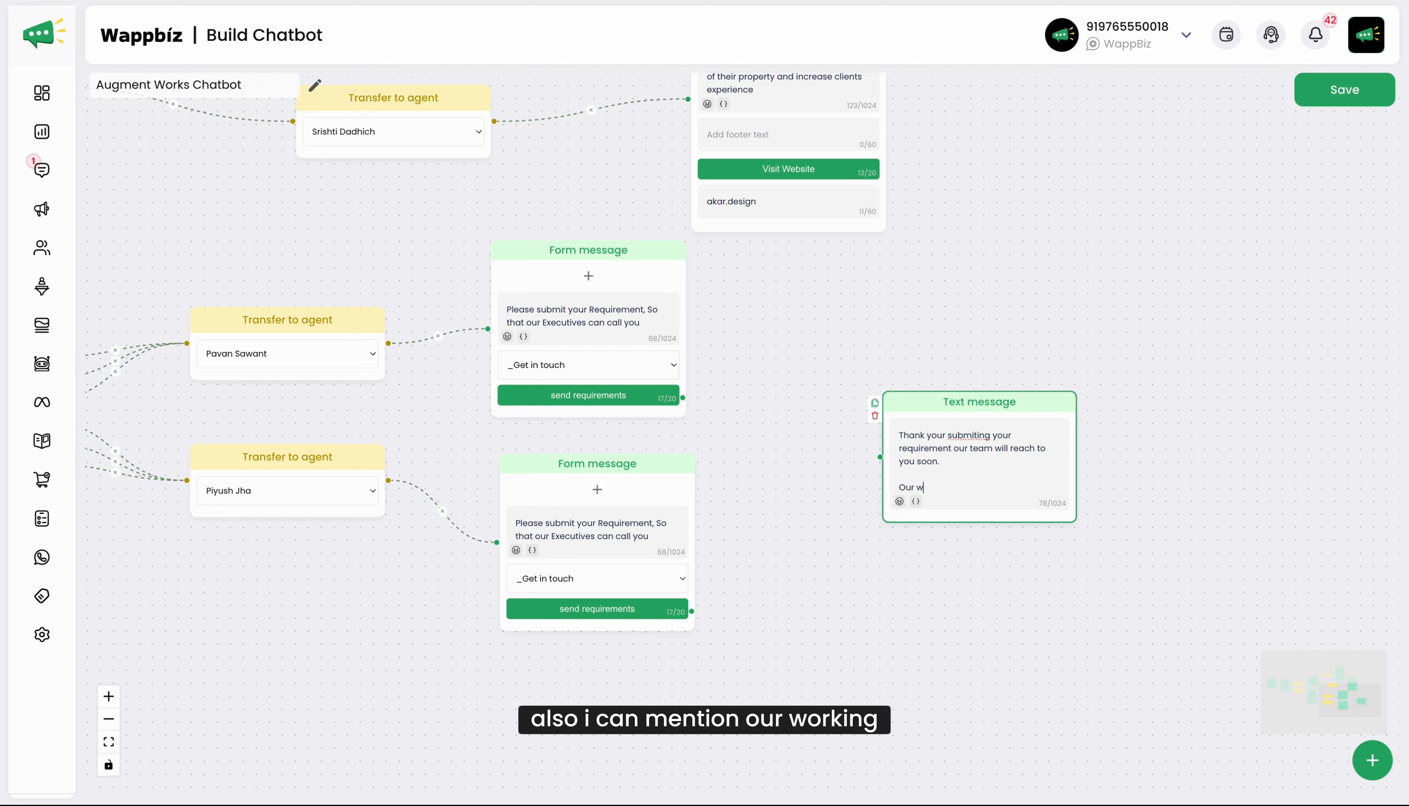
pyautogui.write('orking hours are 9:30 am to 7:00')
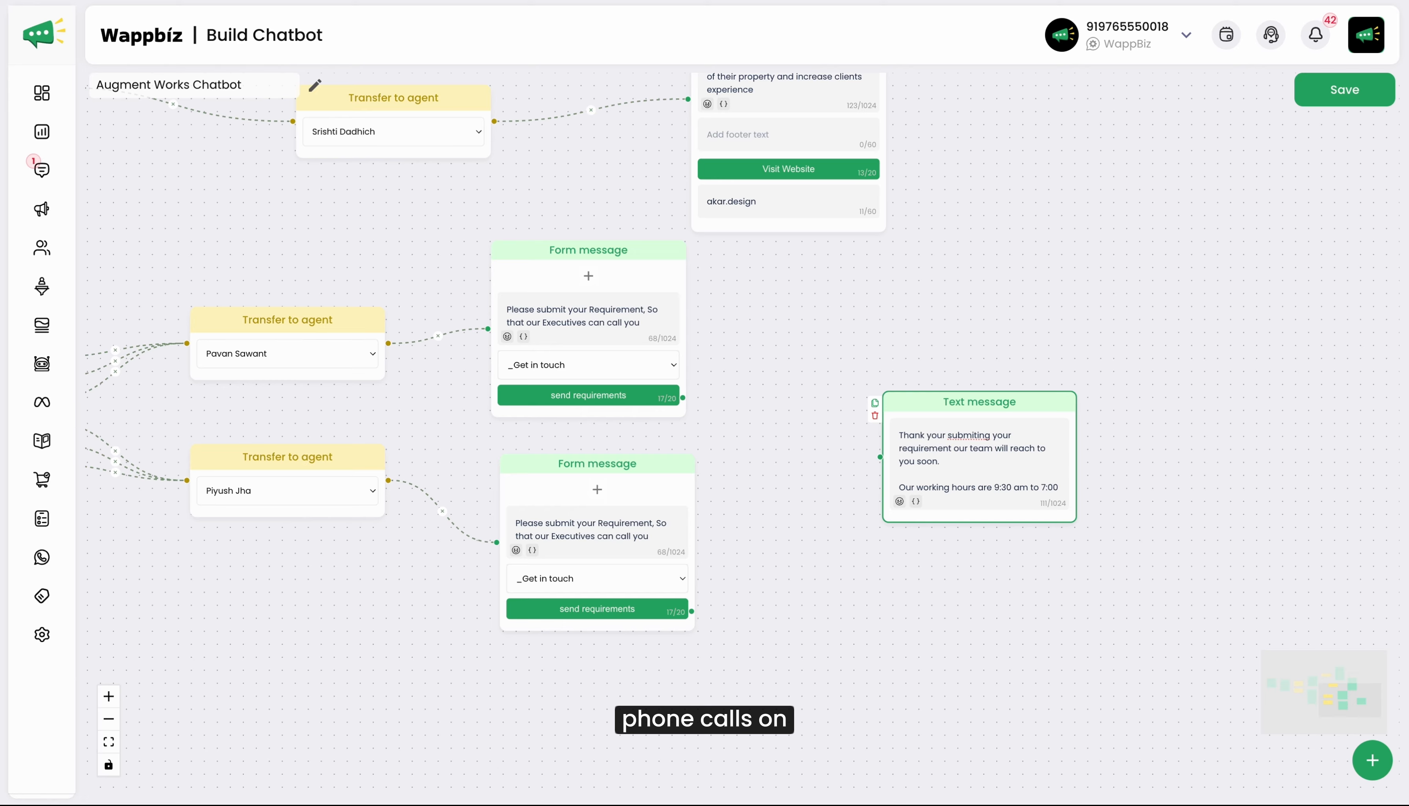
pyautogui.write('pm')
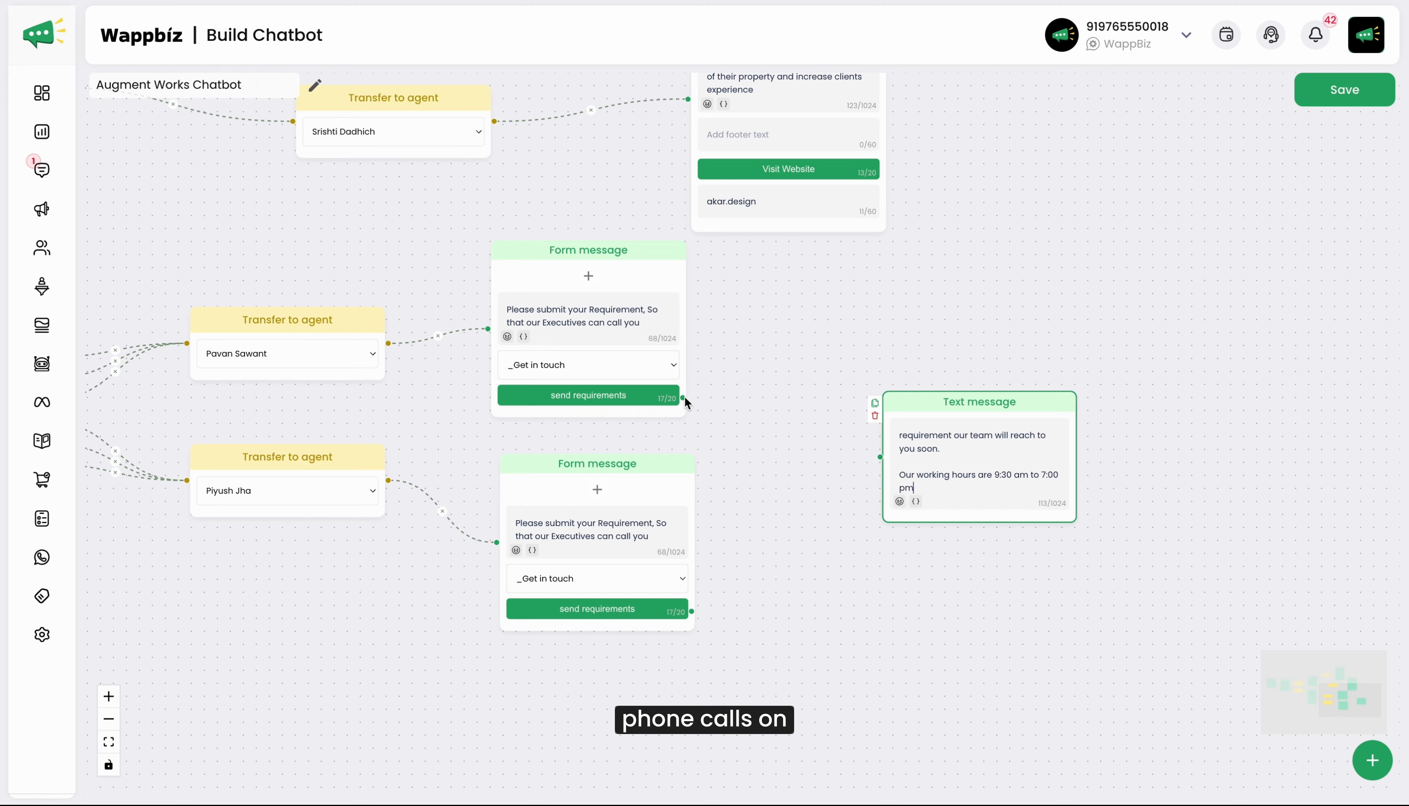
# Connect the "send requirements" outputs of both form messages to the thank-you text message.
pyautogui.moveTo(683, 398); pyautogui.dragTo(880, 456)
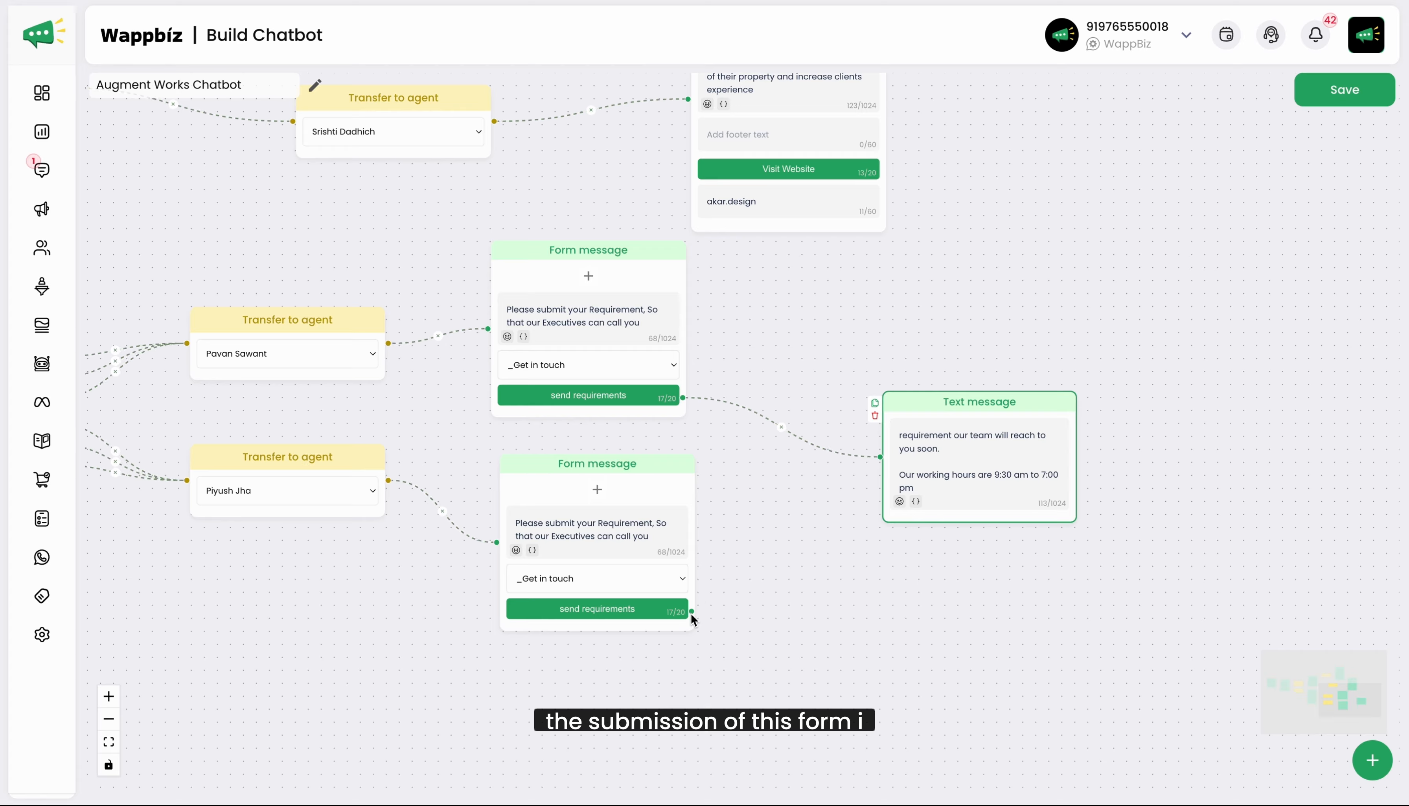
pyautogui.moveTo(692, 611); pyautogui.dragTo(880, 457)
pyautogui.click(946, 402)
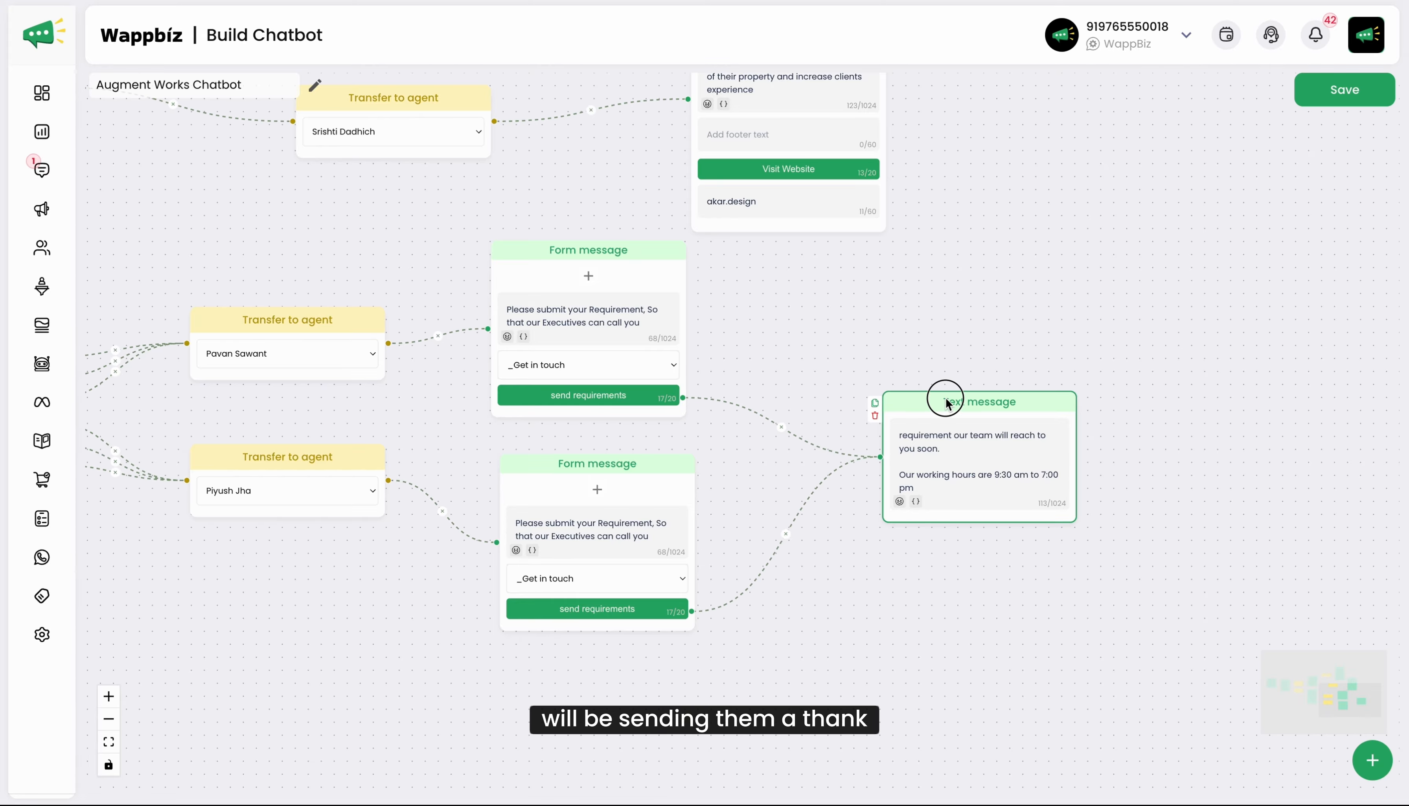
# Review the complete flow from the start trigger through the tags, menus and agent transfers to the text message.
pyautogui.scroll(-3, 939, 341)
pyautogui.moveTo(920, 333); pyautogui.dragTo(1065, 436)
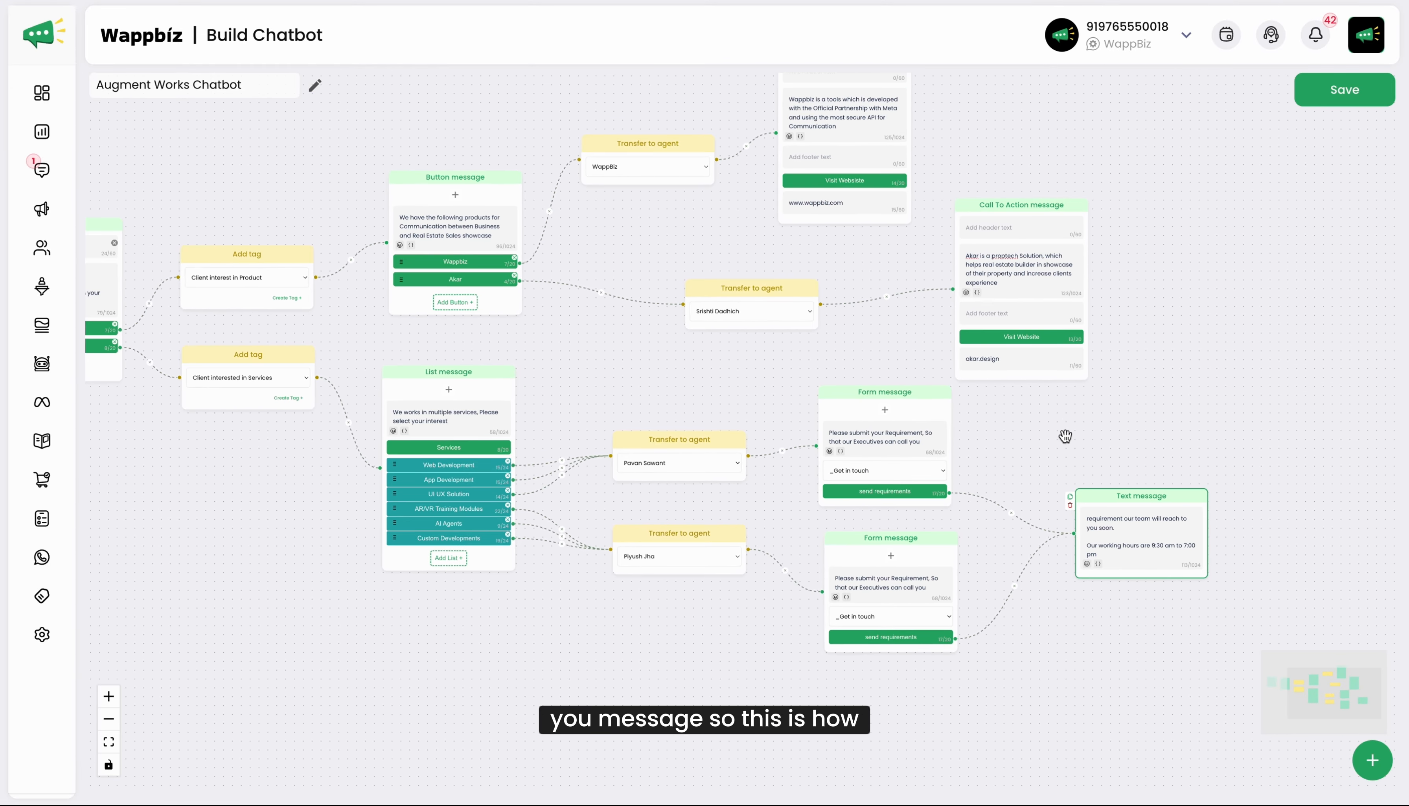
pyautogui.moveTo(881, 330); pyautogui.dragTo(1053, 386)
pyautogui.moveTo(748, 415); pyautogui.dragTo(1127, 399)
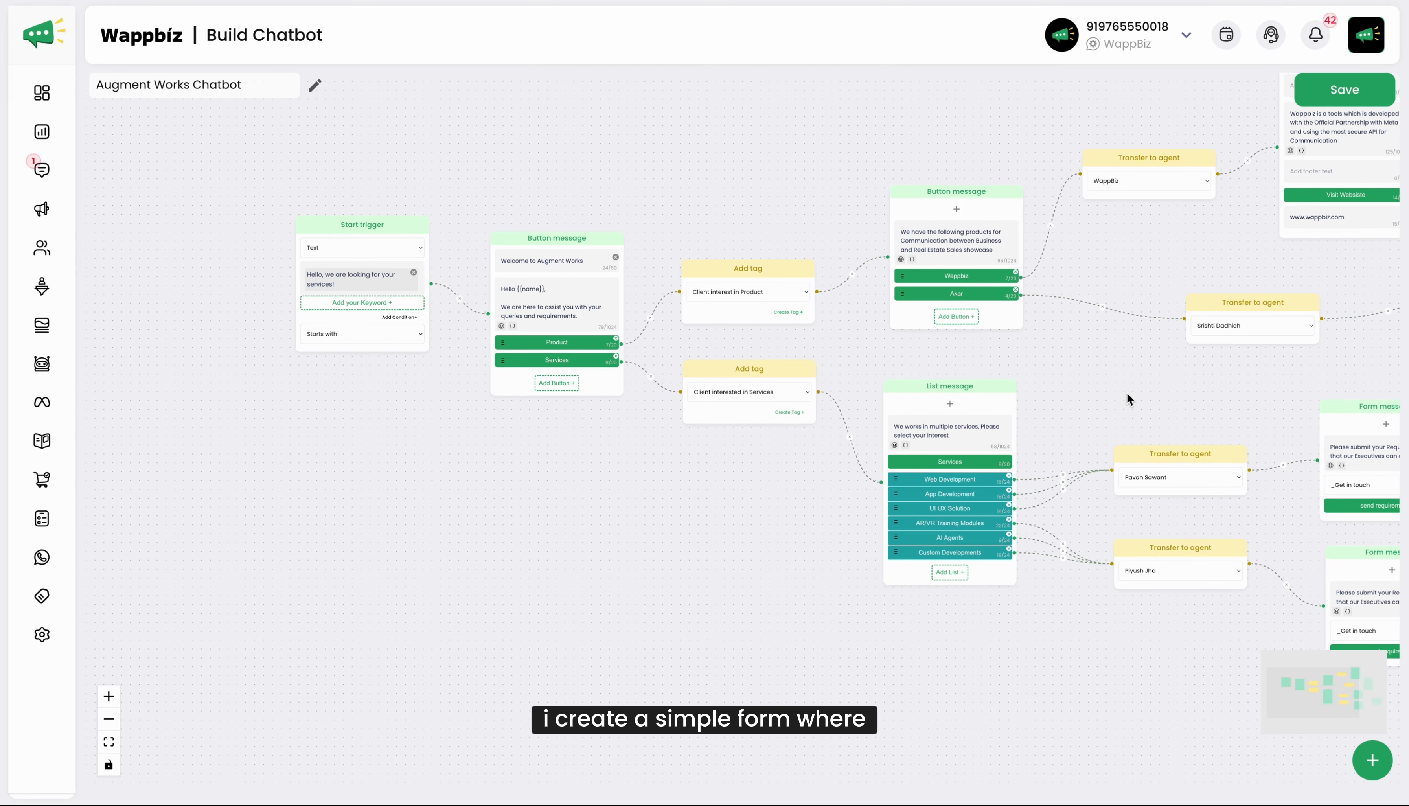
pyautogui.moveTo(717, 564); pyautogui.dragTo(462, 520)
pyautogui.moveTo(728, 325); pyautogui.dragTo(424, 338)
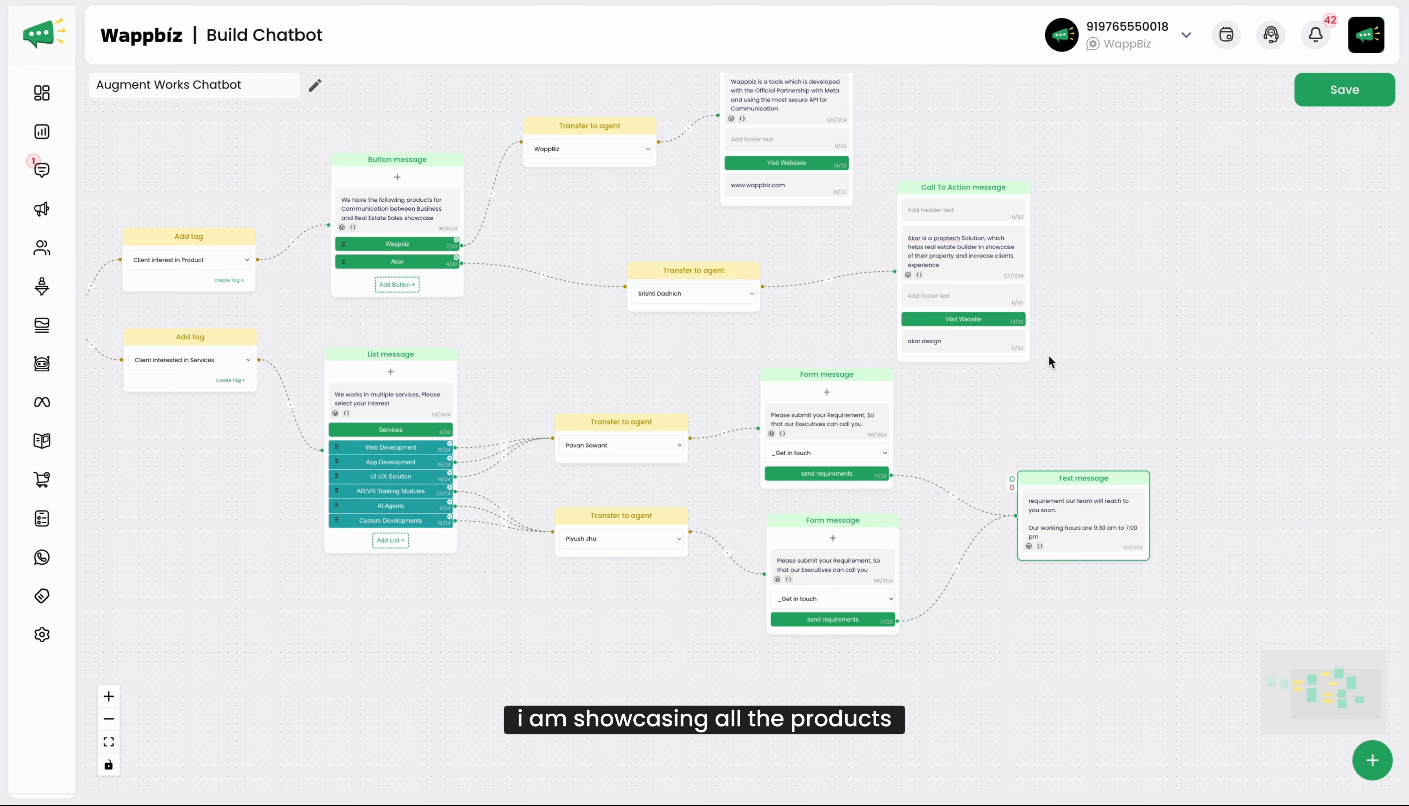
pyautogui.moveTo(1048, 357); pyautogui.dragTo(1017, 369)
# Look through the available message and action node types, including Location, Catalog, Endpoint, Set Condition and Razor Pay.
pyautogui.click(1371, 764)
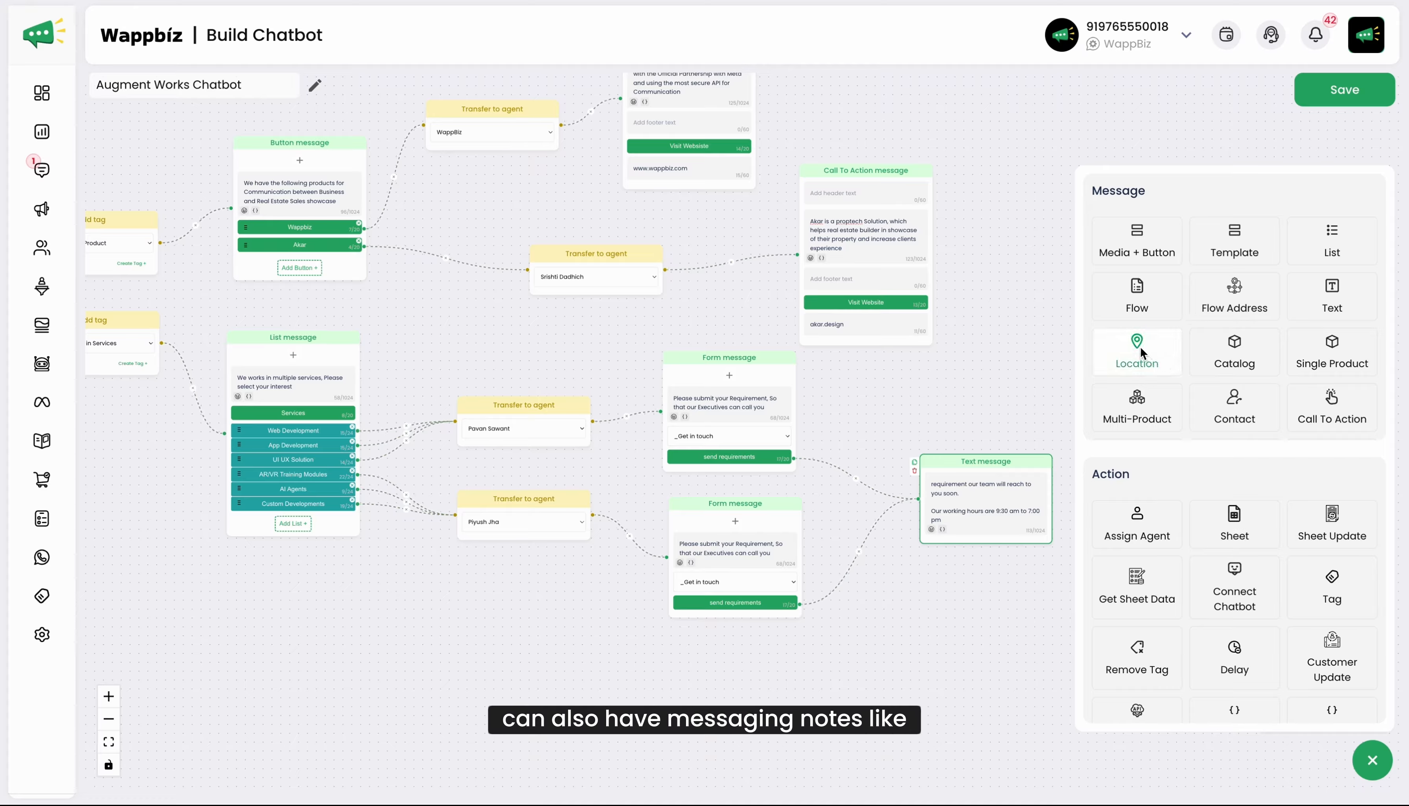
pyautogui.scroll(-1, 1190, 390)
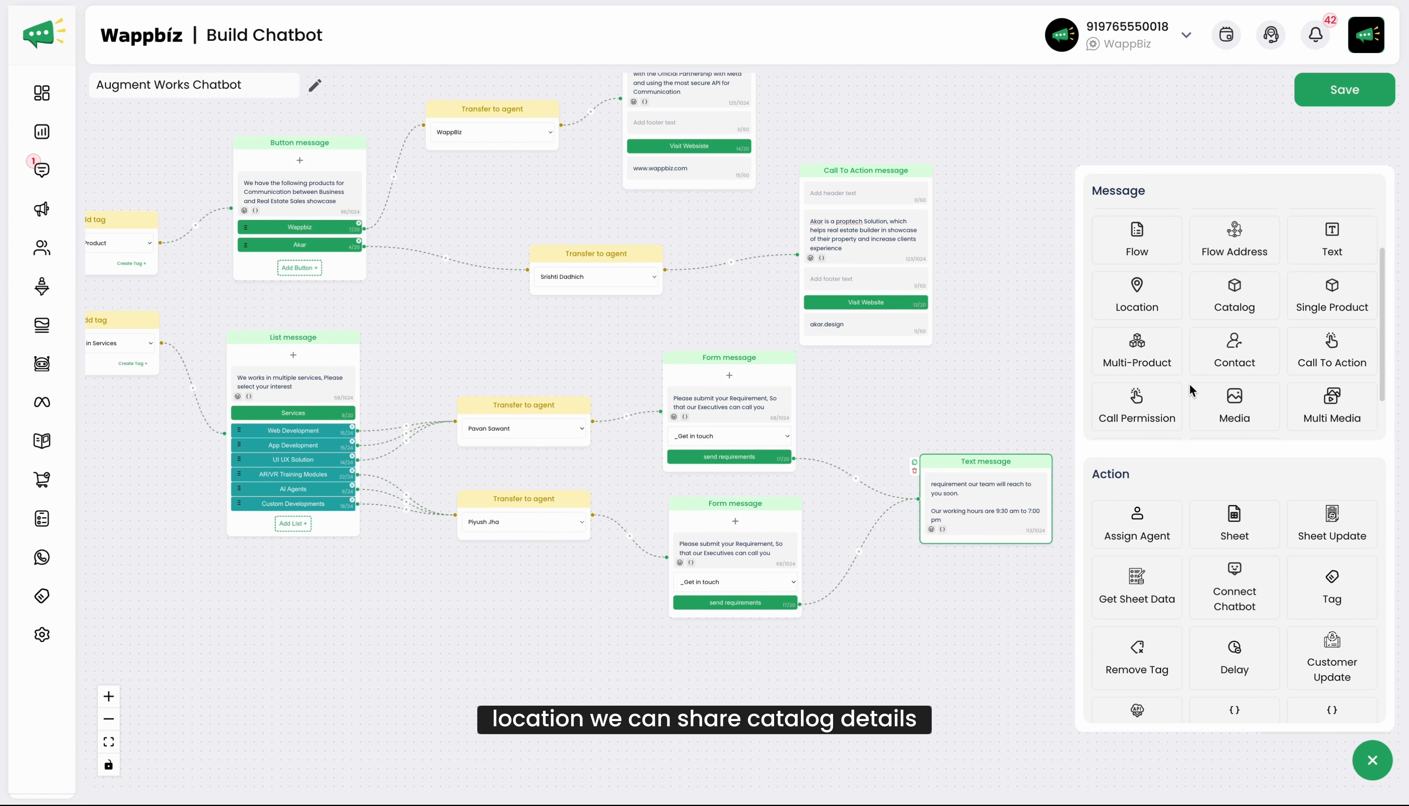
pyautogui.scroll(-1, 1190, 389)
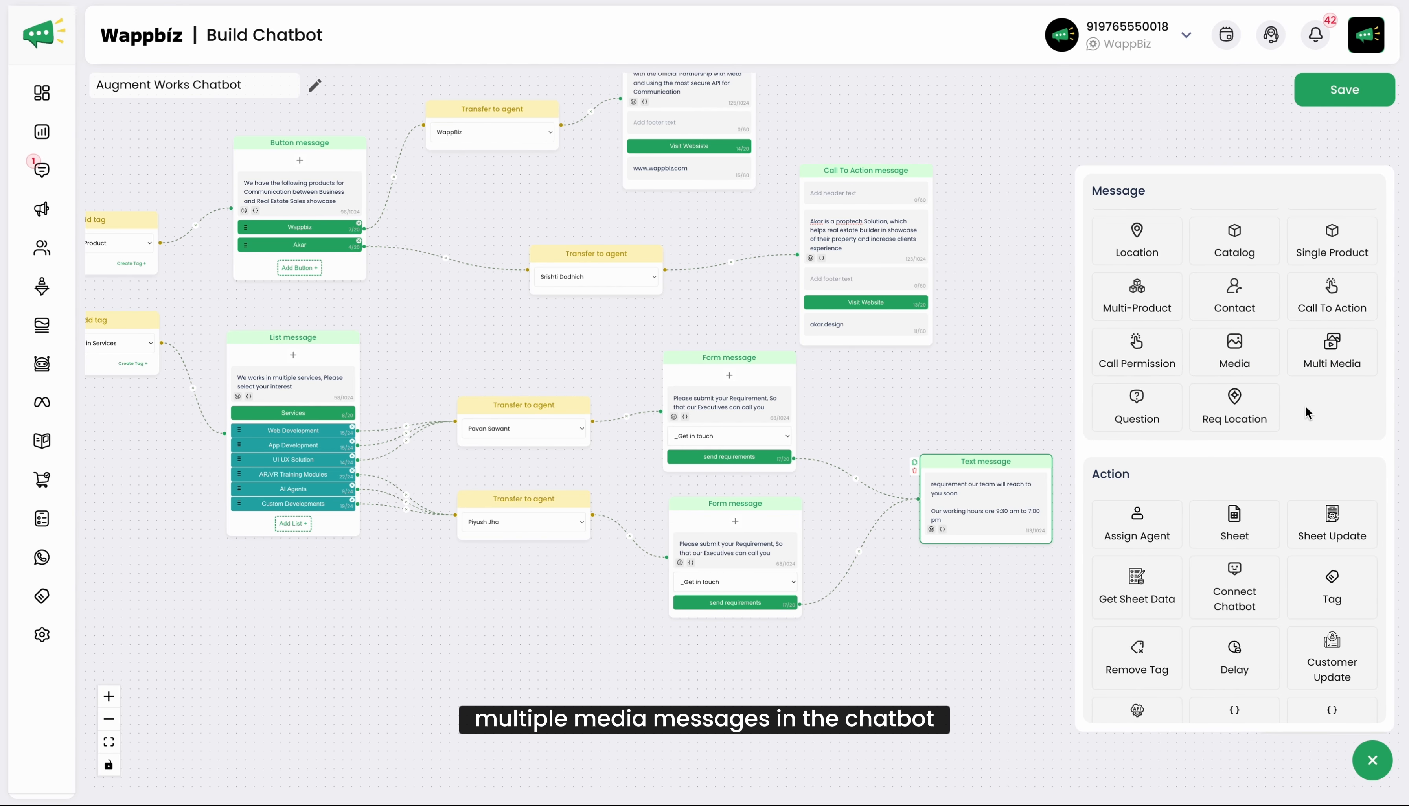
pyautogui.scroll(-1, 1175, 611)
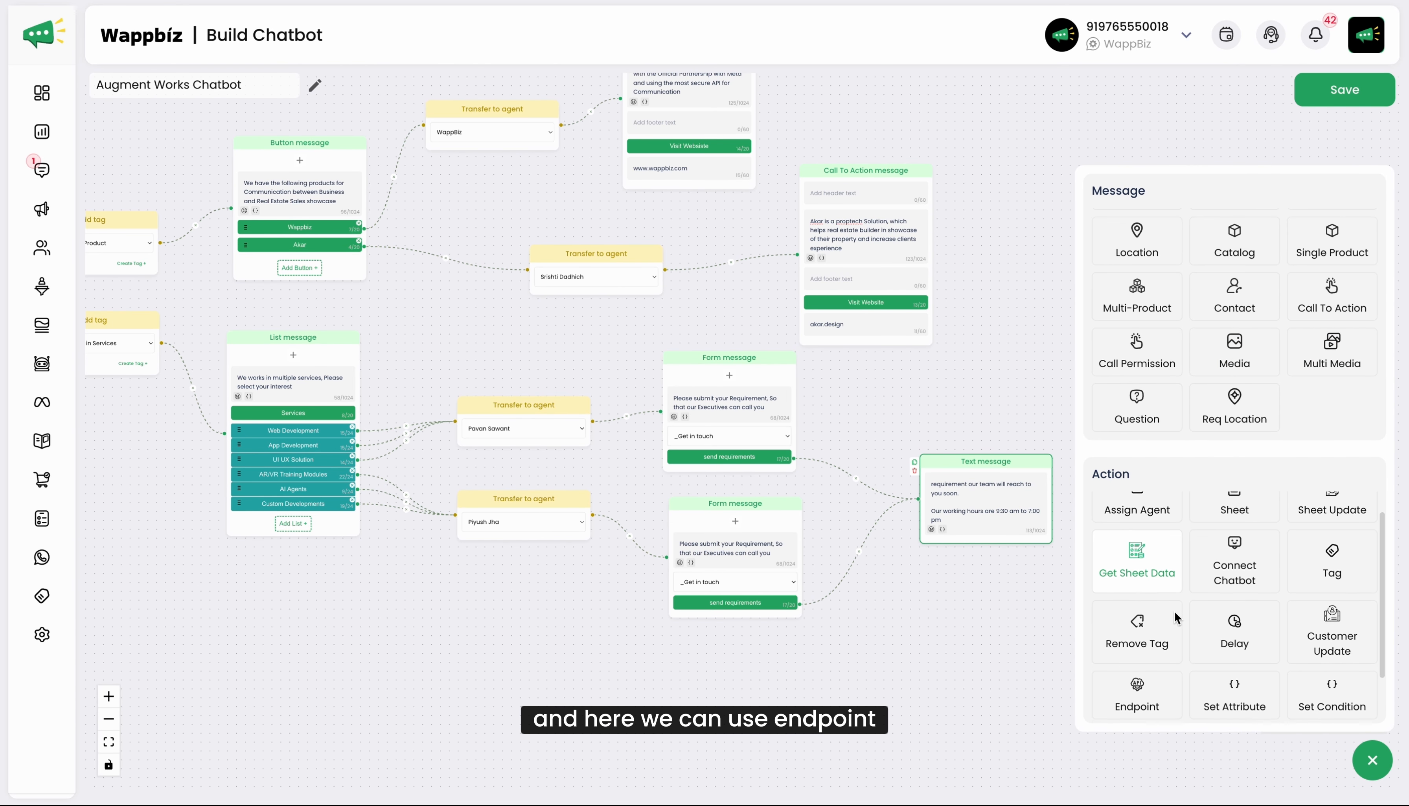
pyautogui.scroll(-2, 1175, 611)
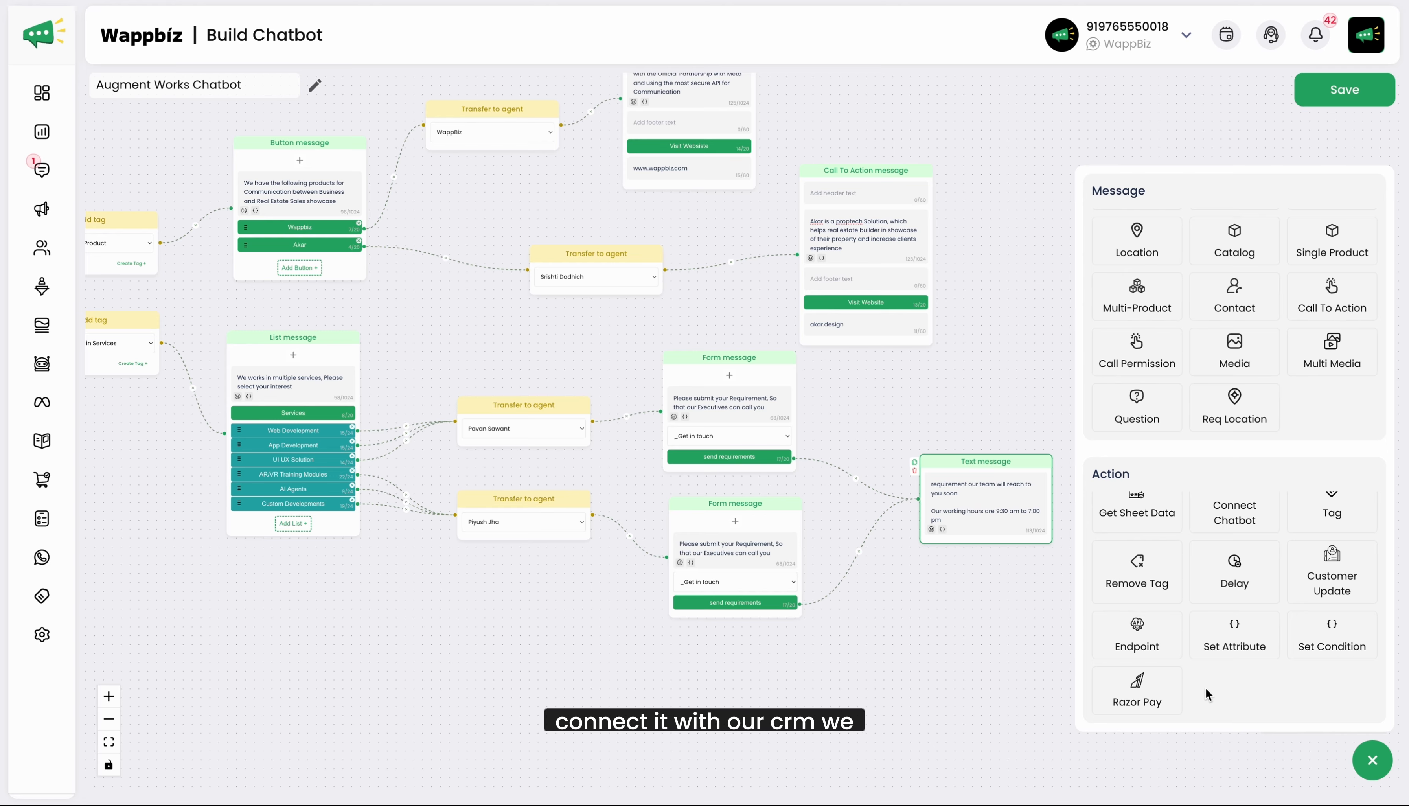
pyautogui.scroll(1, 1207, 689)
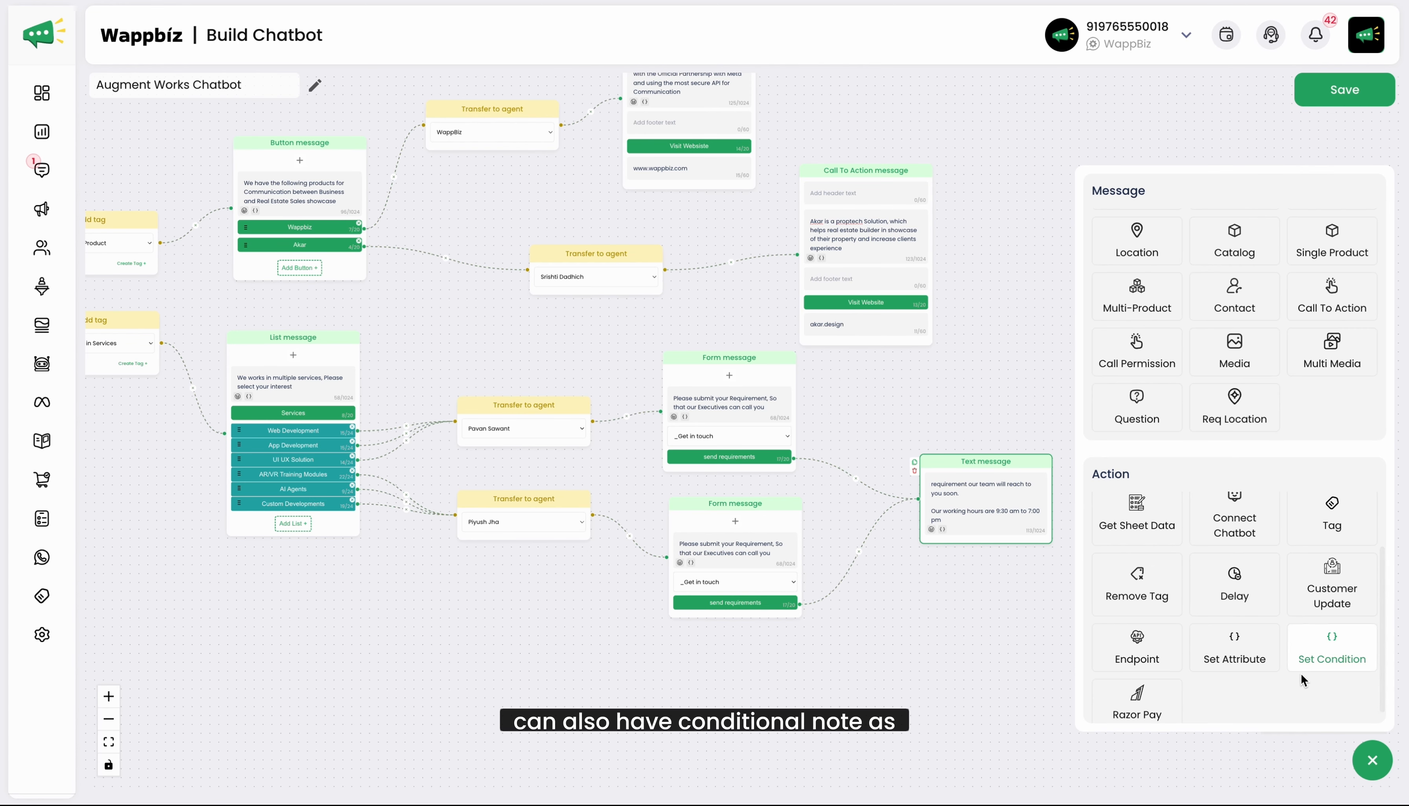
pyautogui.scroll(3, 1242, 677)
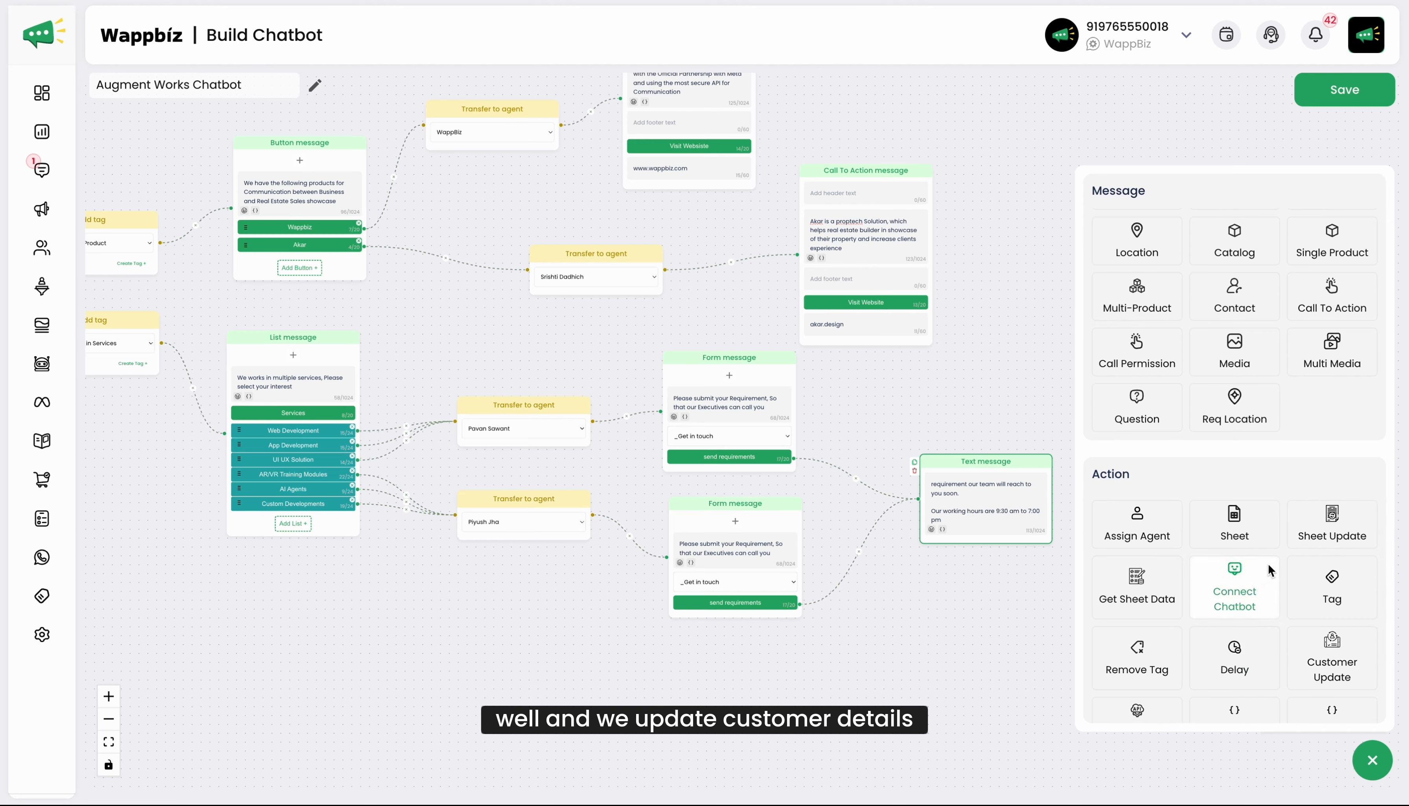
pyautogui.scroll(-3, 1268, 563)
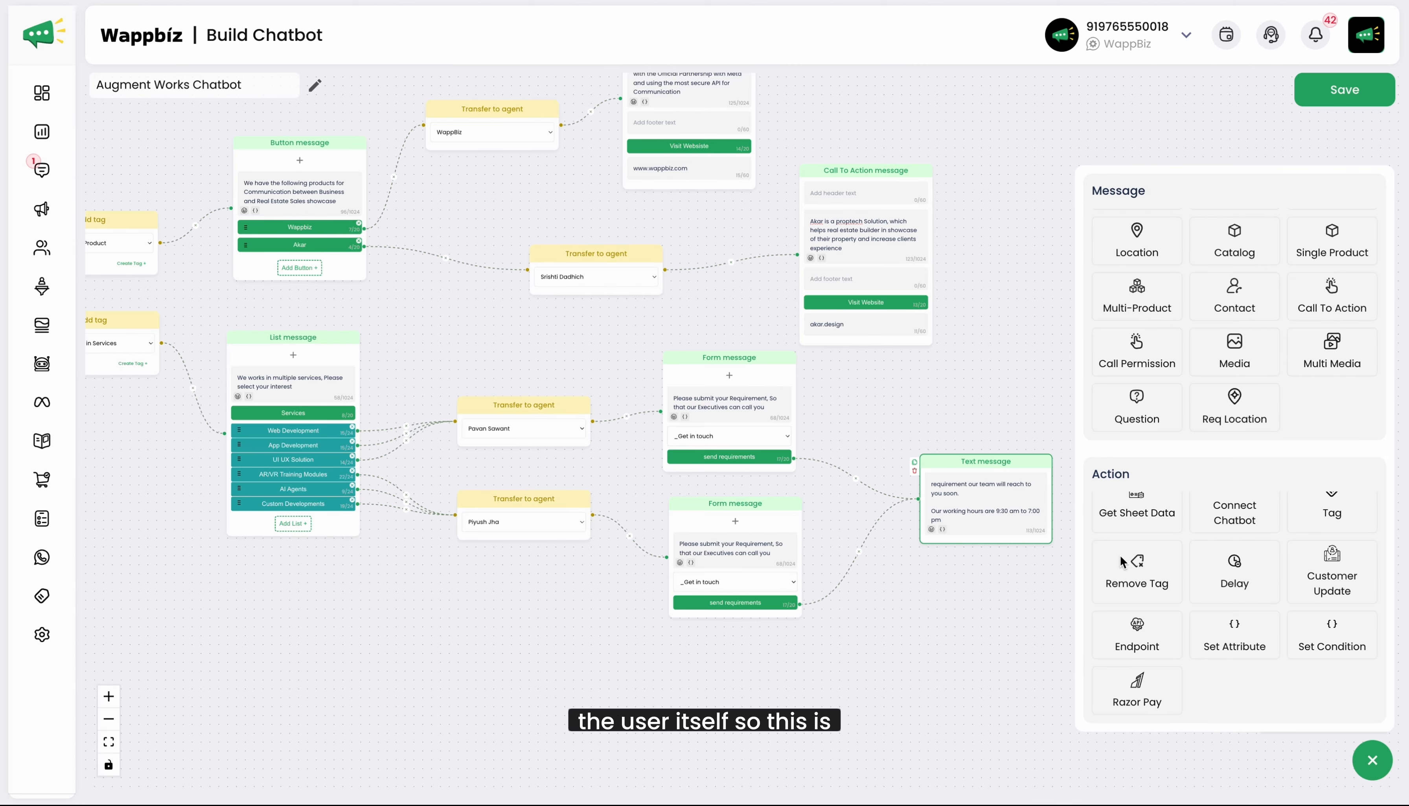
pyautogui.scroll(2, 1218, 556)
pyautogui.click(983, 311)
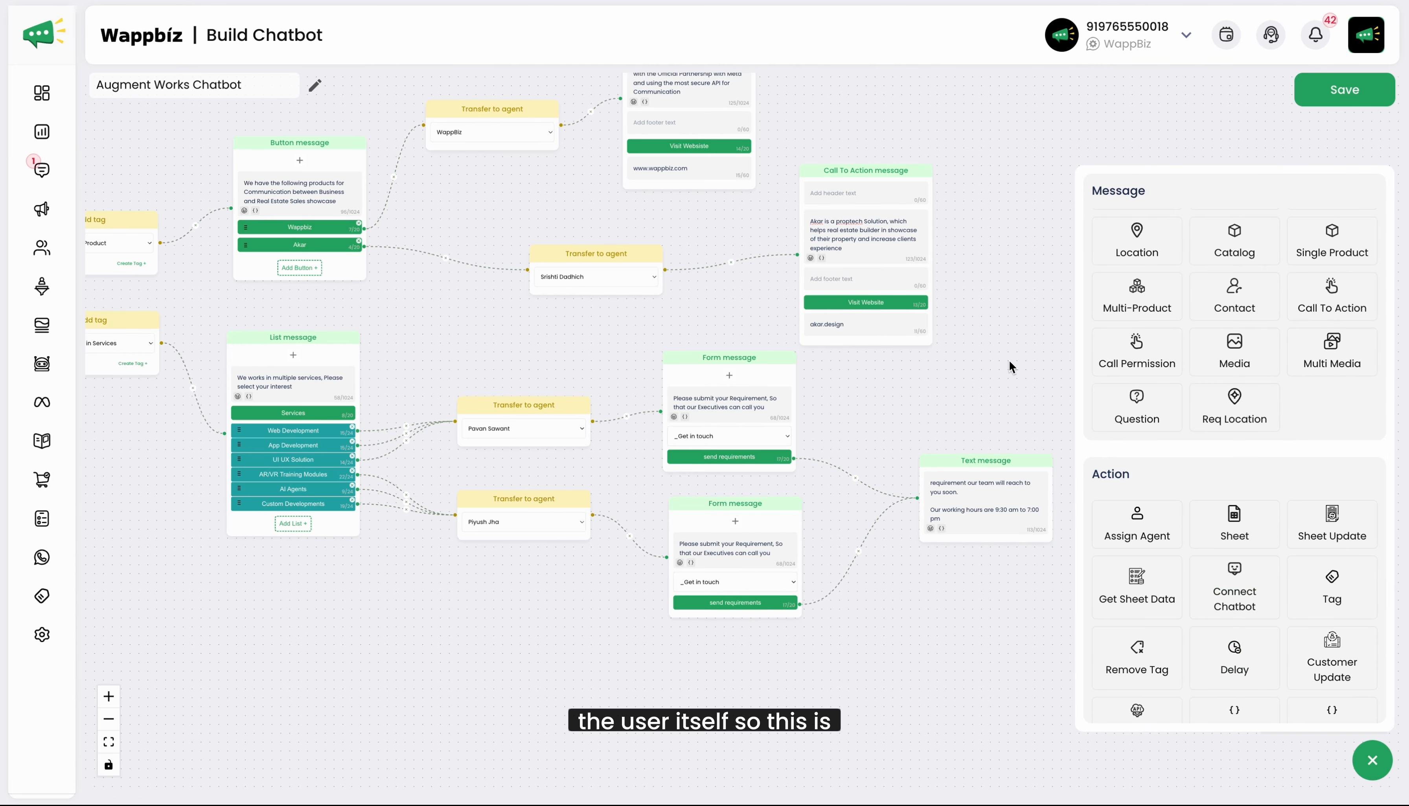
pyautogui.click(1085, 470)
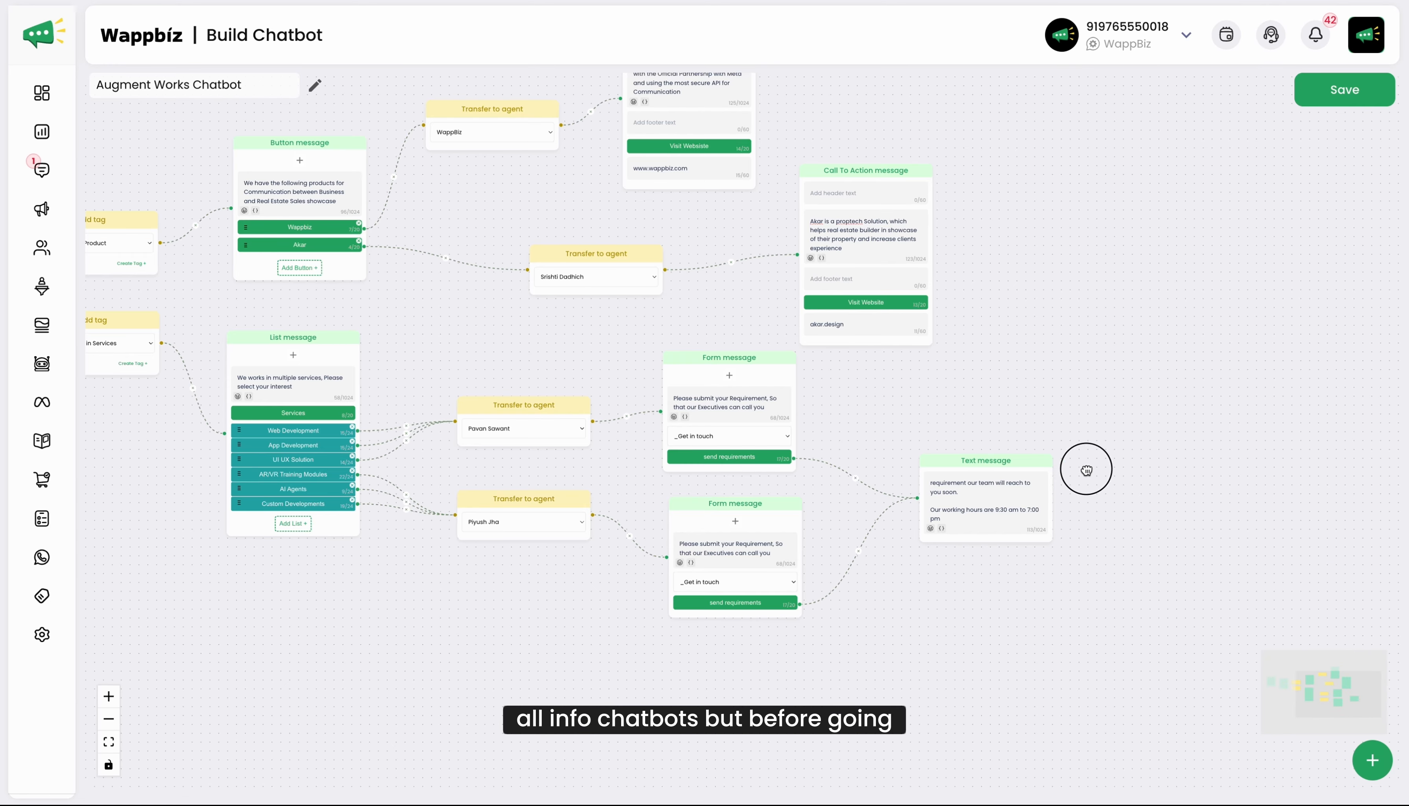
# Save the Augment Works Chatbot flow.
pyautogui.moveTo(1086, 470); pyautogui.dragTo(1344, 633)
pyautogui.moveTo(767, 507); pyautogui.dragTo(1046, 481)
pyautogui.moveTo(486, 581); pyautogui.dragTo(427, 540)
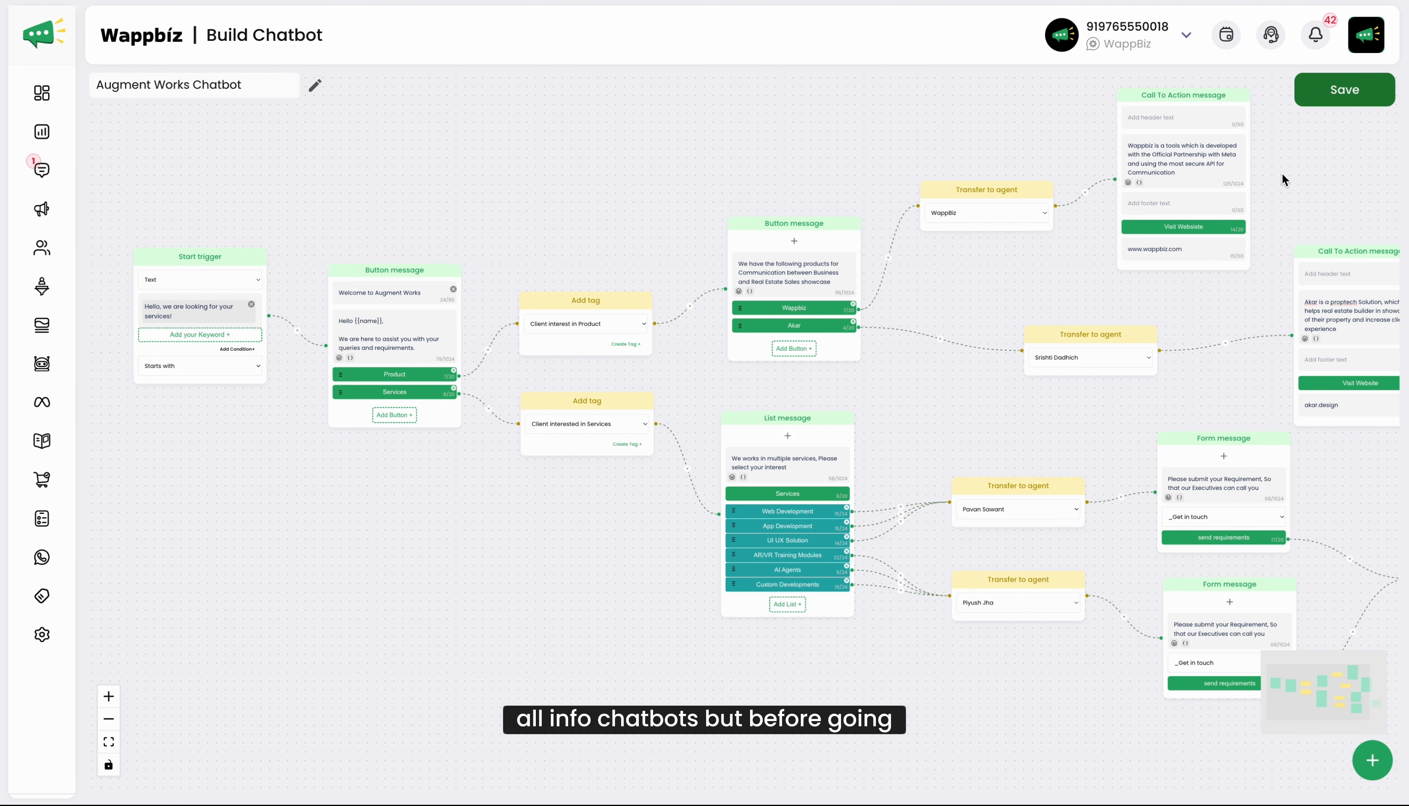
pyautogui.moveTo(1197, 279); pyautogui.dragTo(1101, 298)
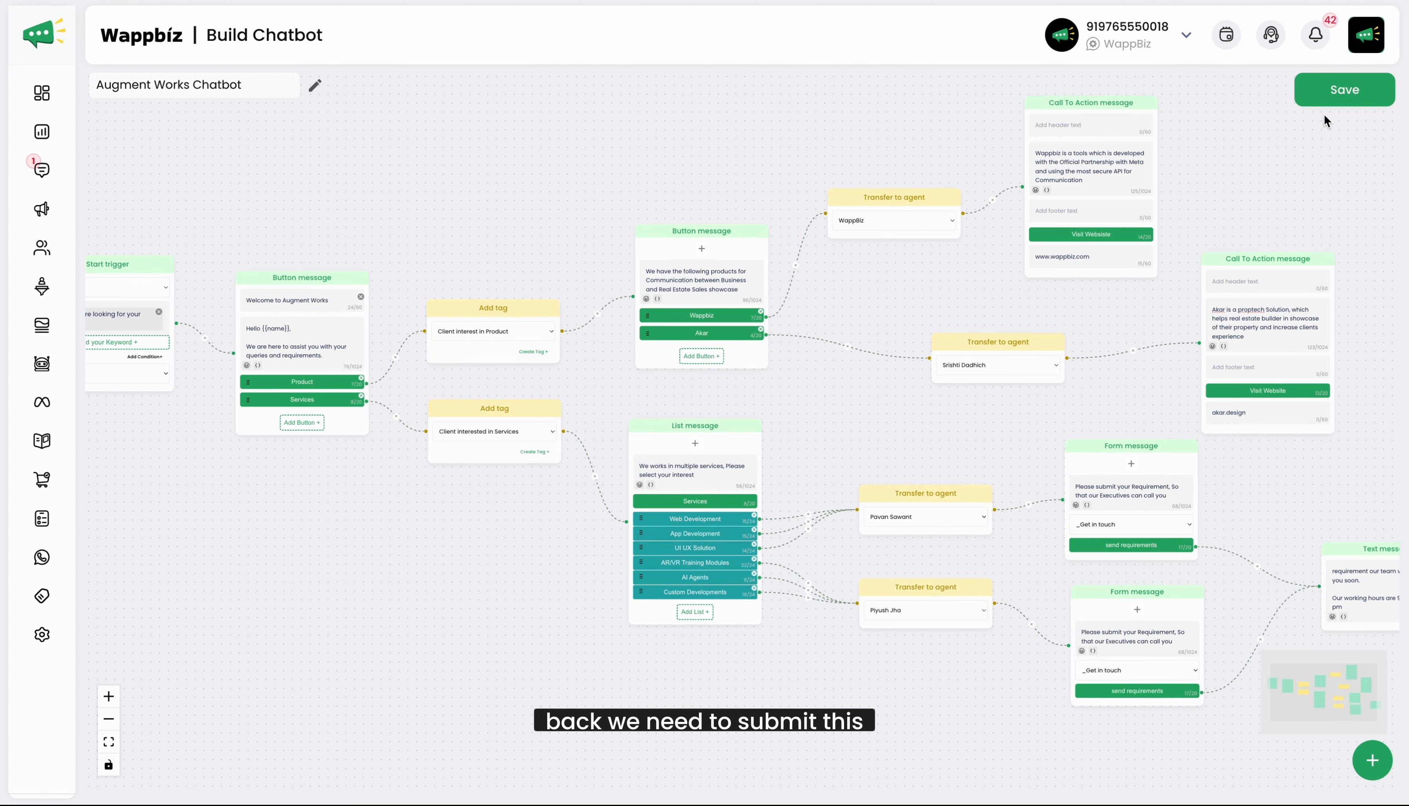
pyautogui.click(1353, 92)
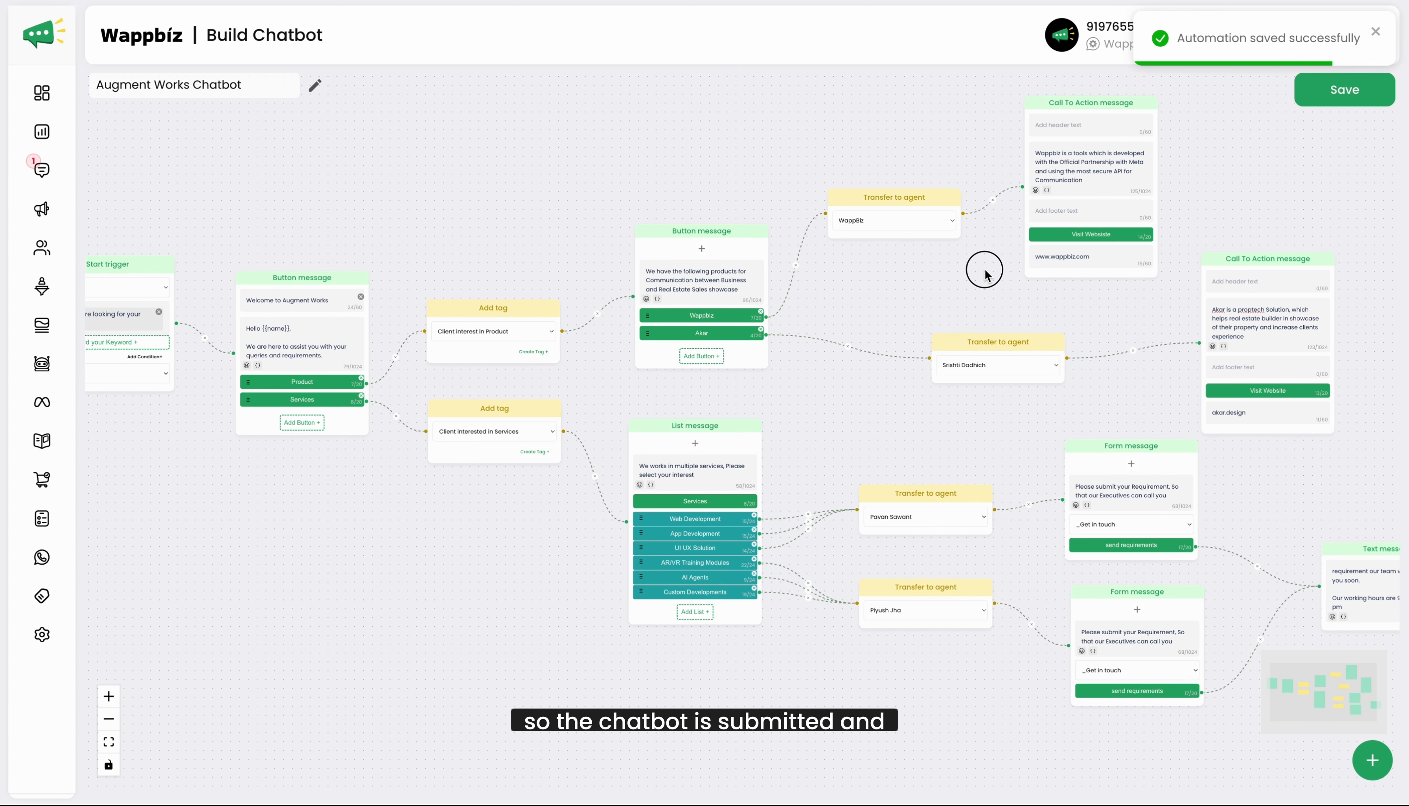
# Move the "Client Interest in Product" tag node slightly up and the "Client Interested in Services" tag node slightly down.
pyautogui.moveTo(984, 274); pyautogui.dragTo(1044, 260)
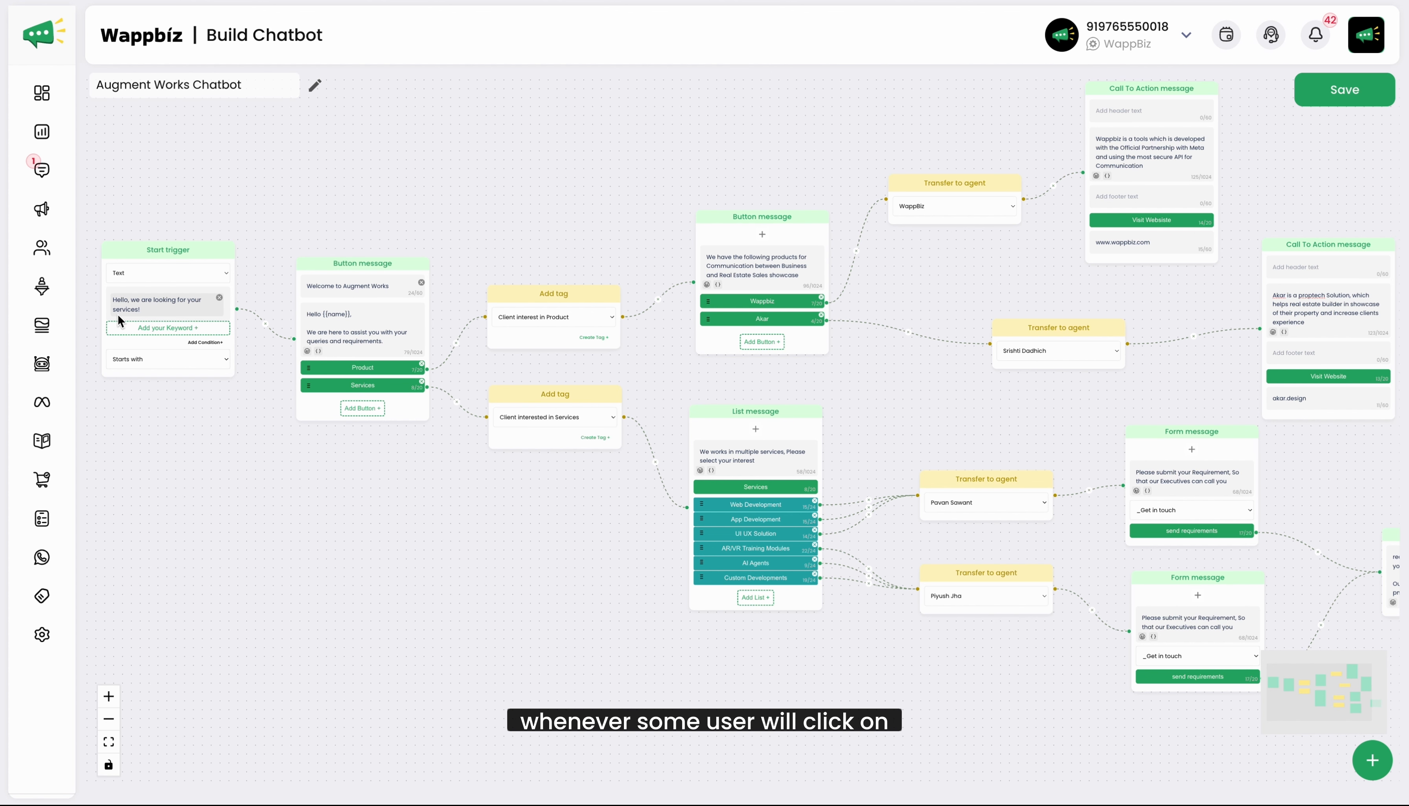
pyautogui.moveTo(432, 541); pyautogui.dragTo(425, 538)
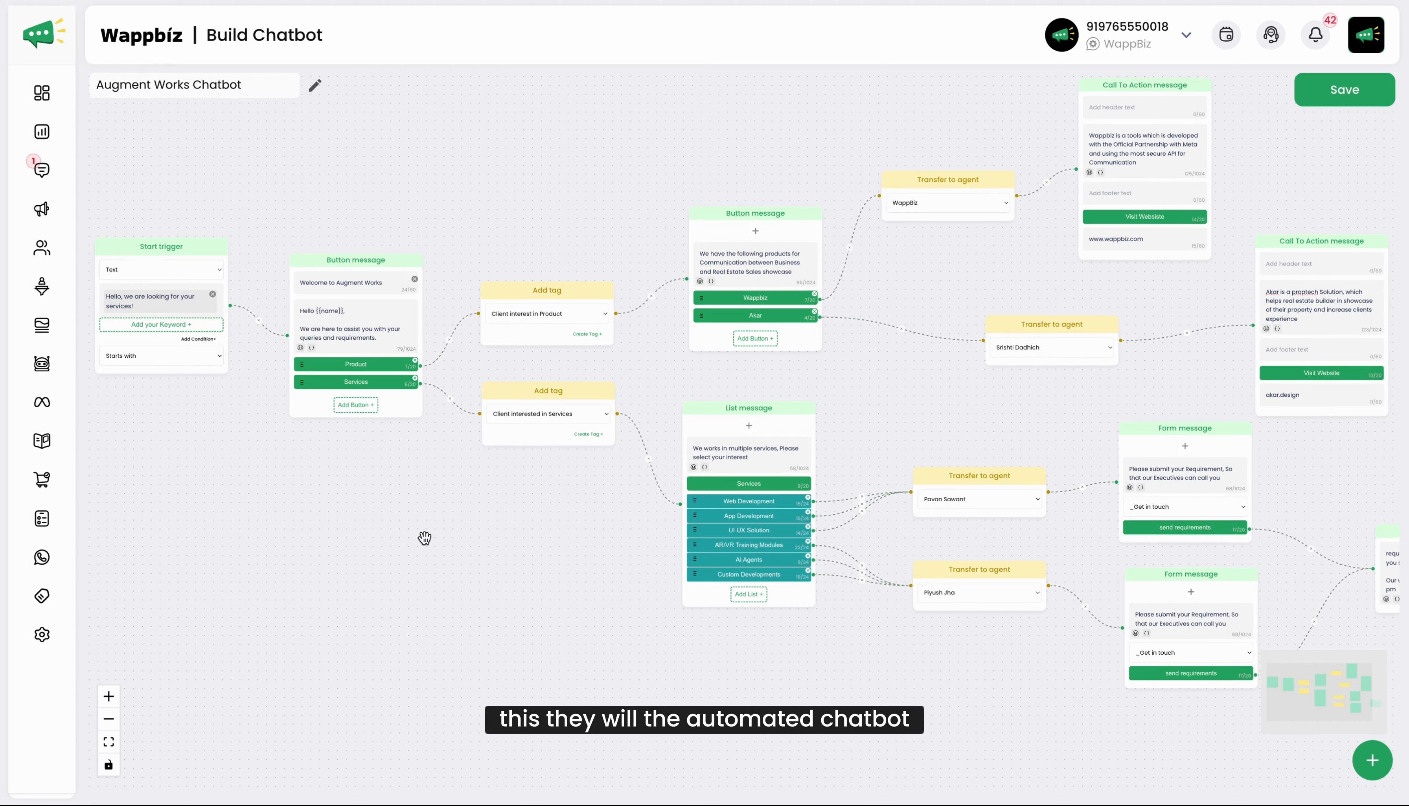
pyautogui.moveTo(780, 372); pyautogui.dragTo(928, 371)
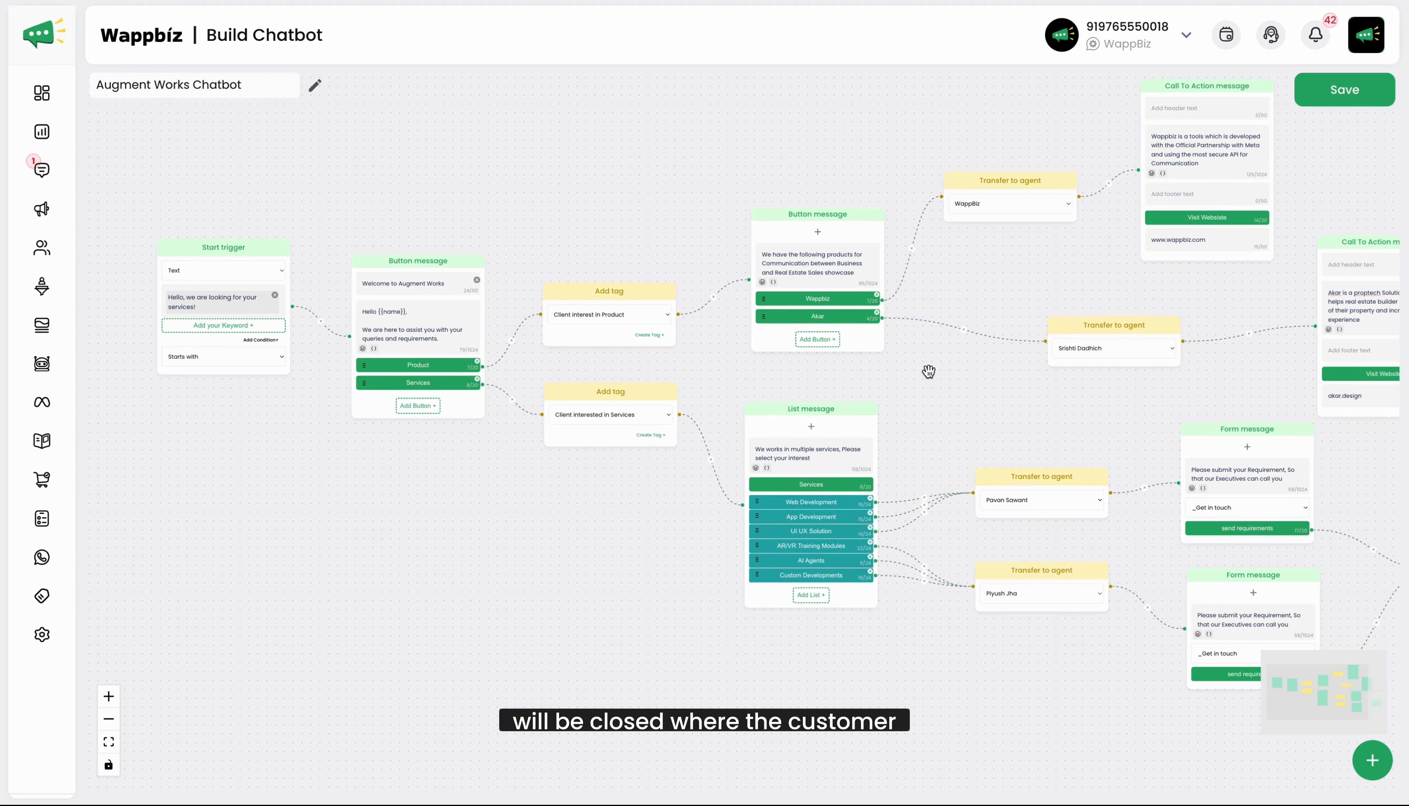
pyautogui.moveTo(843, 403); pyautogui.dragTo(814, 379)
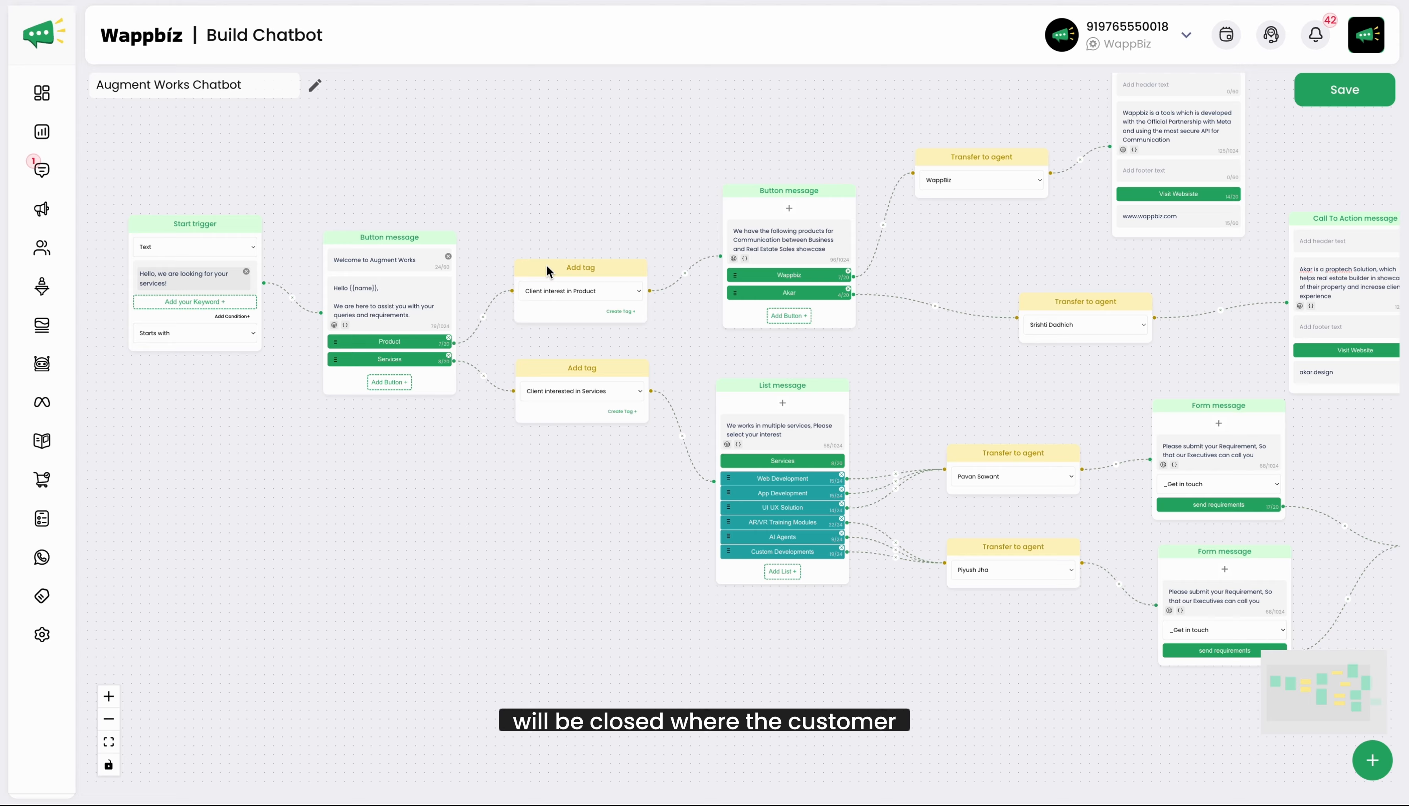
pyautogui.moveTo(547, 270); pyautogui.dragTo(550, 250)
pyautogui.moveTo(575, 362); pyautogui.dragTo(575, 369)
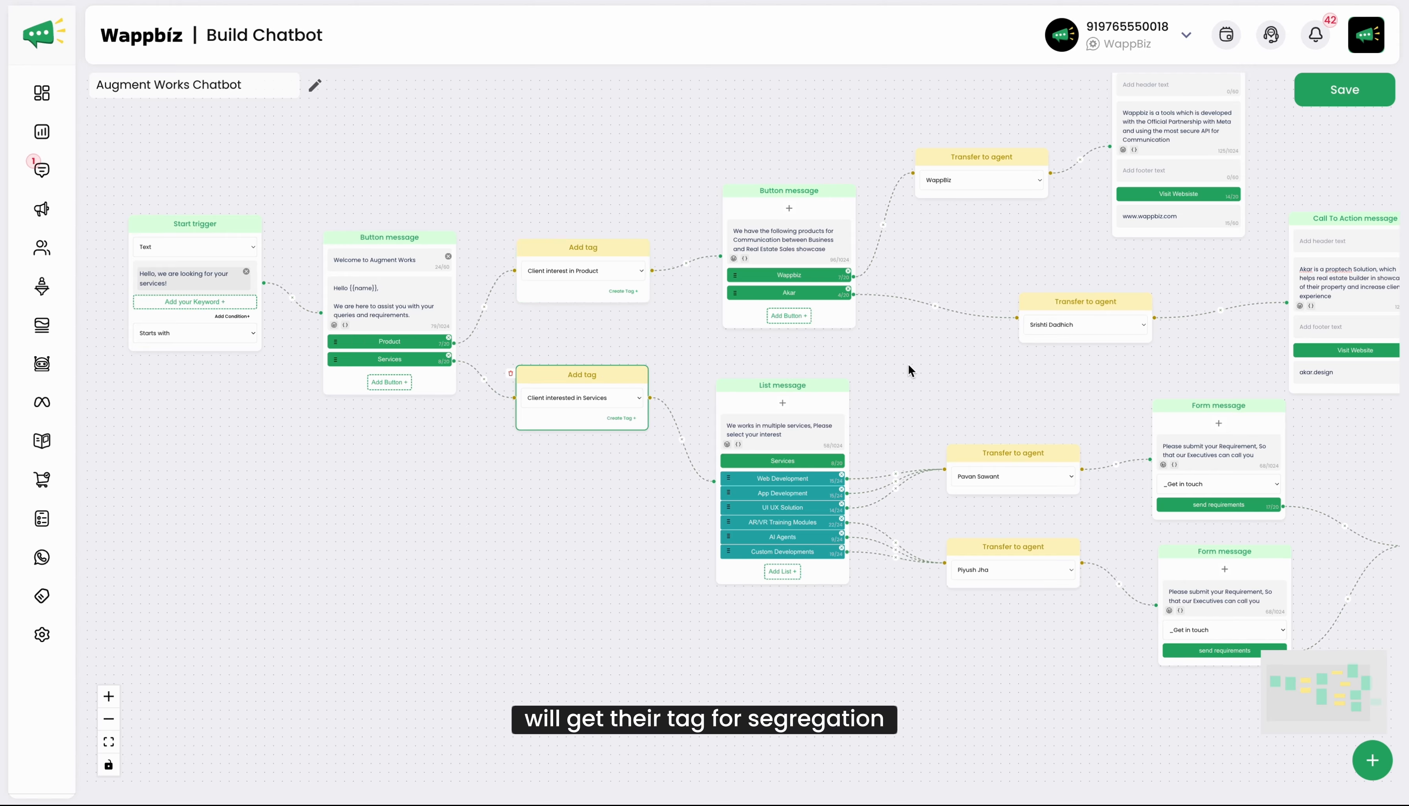
# Shift the four Transfer to agent nodes slightly upward, moving the one on the Akar branch somewhat left as well.
pyautogui.moveTo(910, 371); pyautogui.dragTo(683, 359)
pyautogui.click(765, 146)
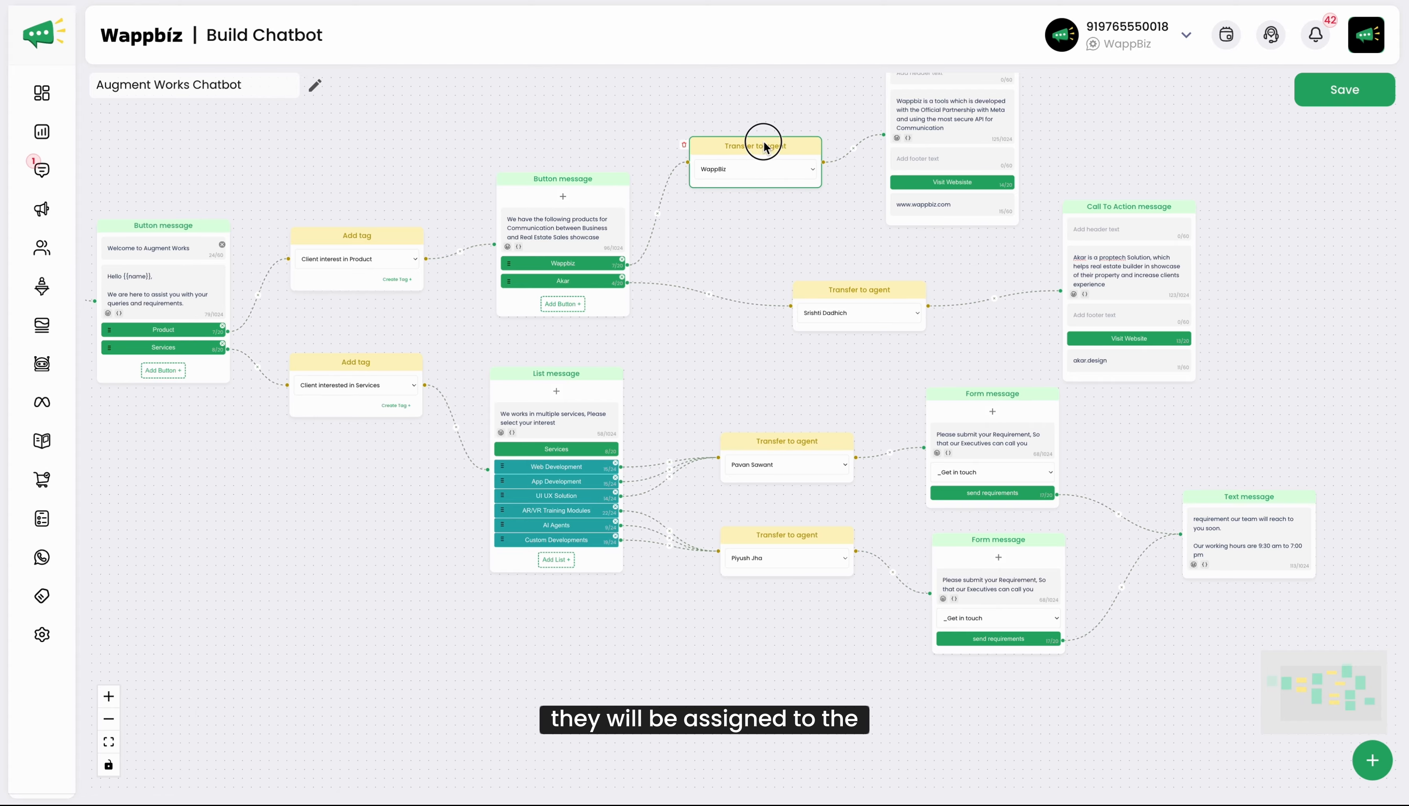
pyautogui.moveTo(765, 146); pyautogui.dragTo(765, 138)
pyautogui.moveTo(874, 296); pyautogui.dragTo(832, 275)
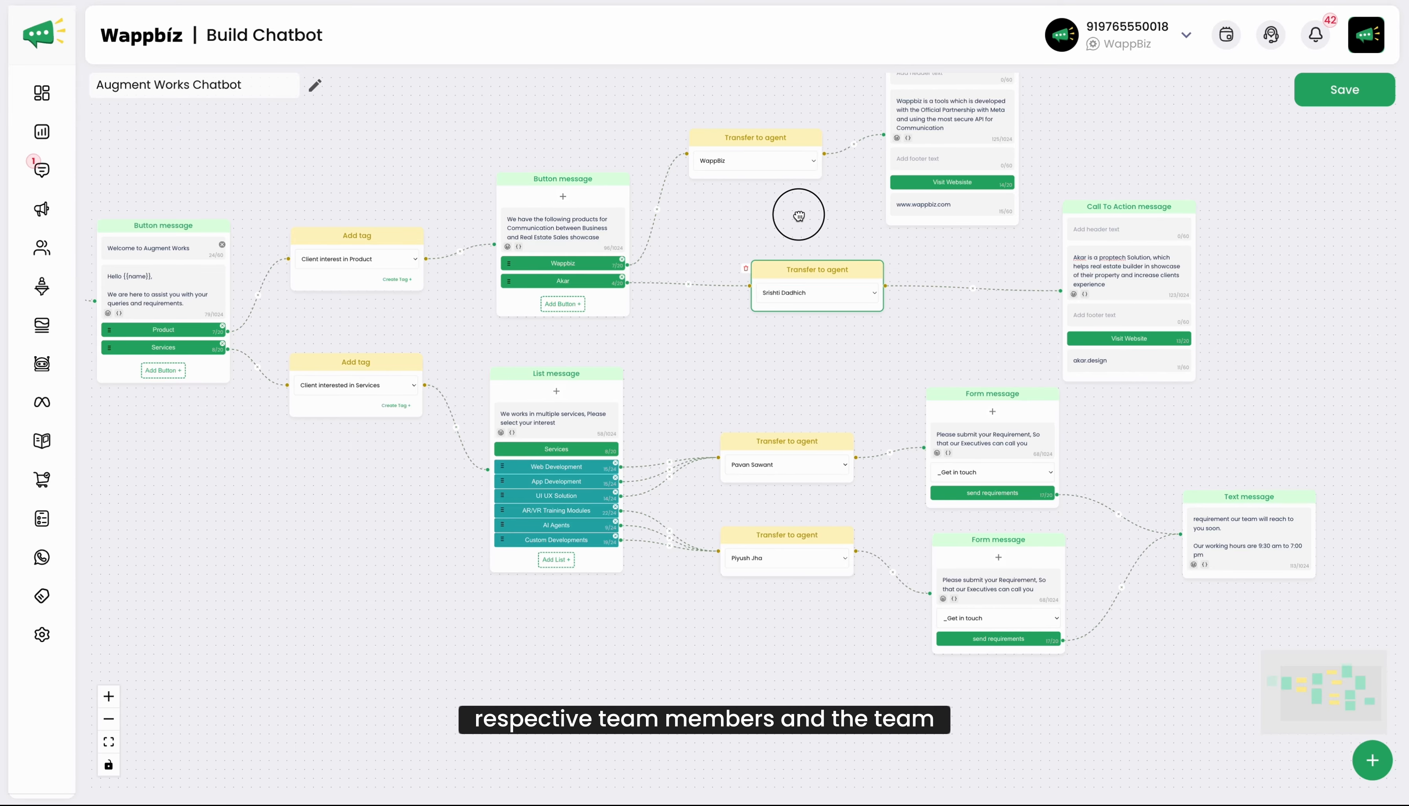
pyautogui.moveTo(798, 215); pyautogui.dragTo(734, 215)
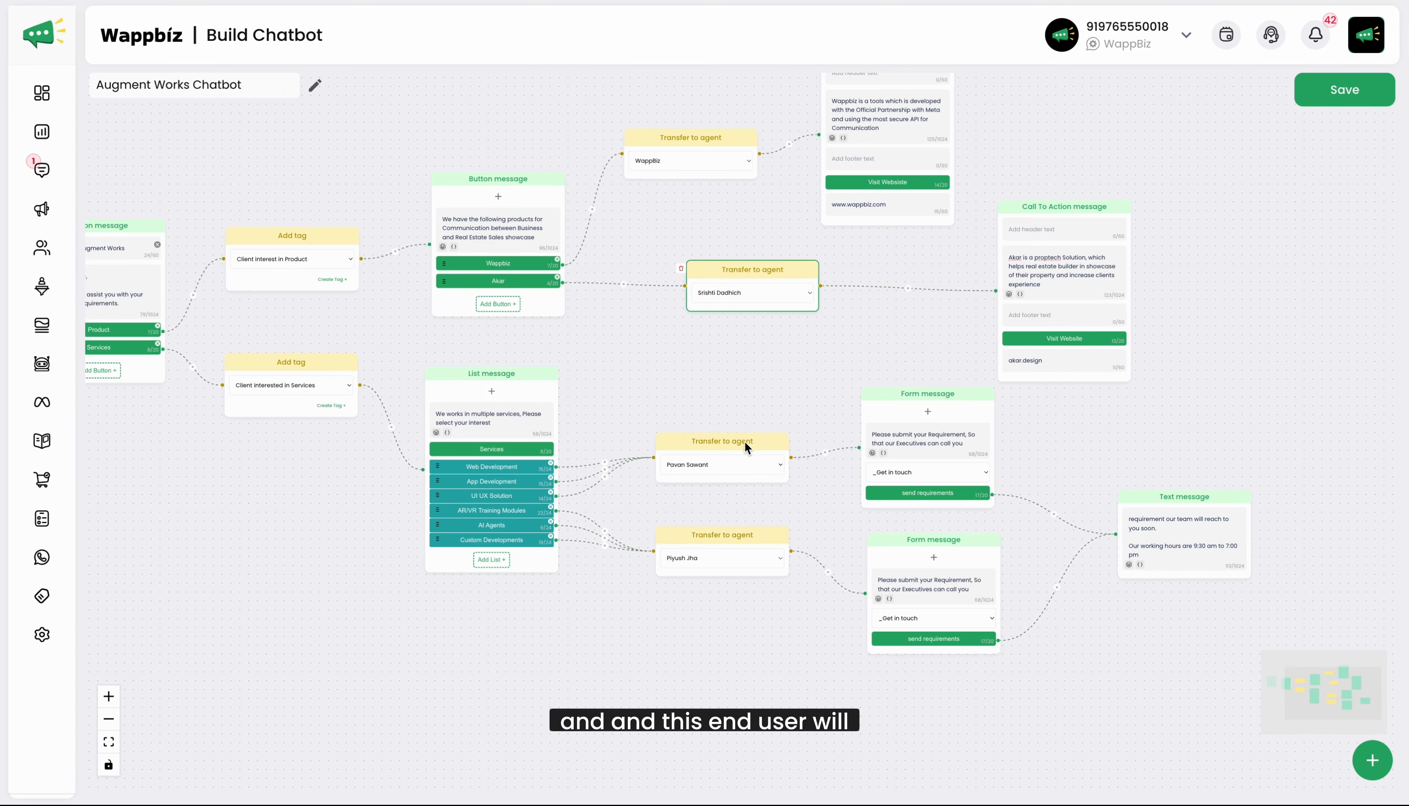
pyautogui.moveTo(744, 445); pyautogui.dragTo(744, 425)
pyautogui.moveTo(737, 530); pyautogui.dragTo(742, 514)
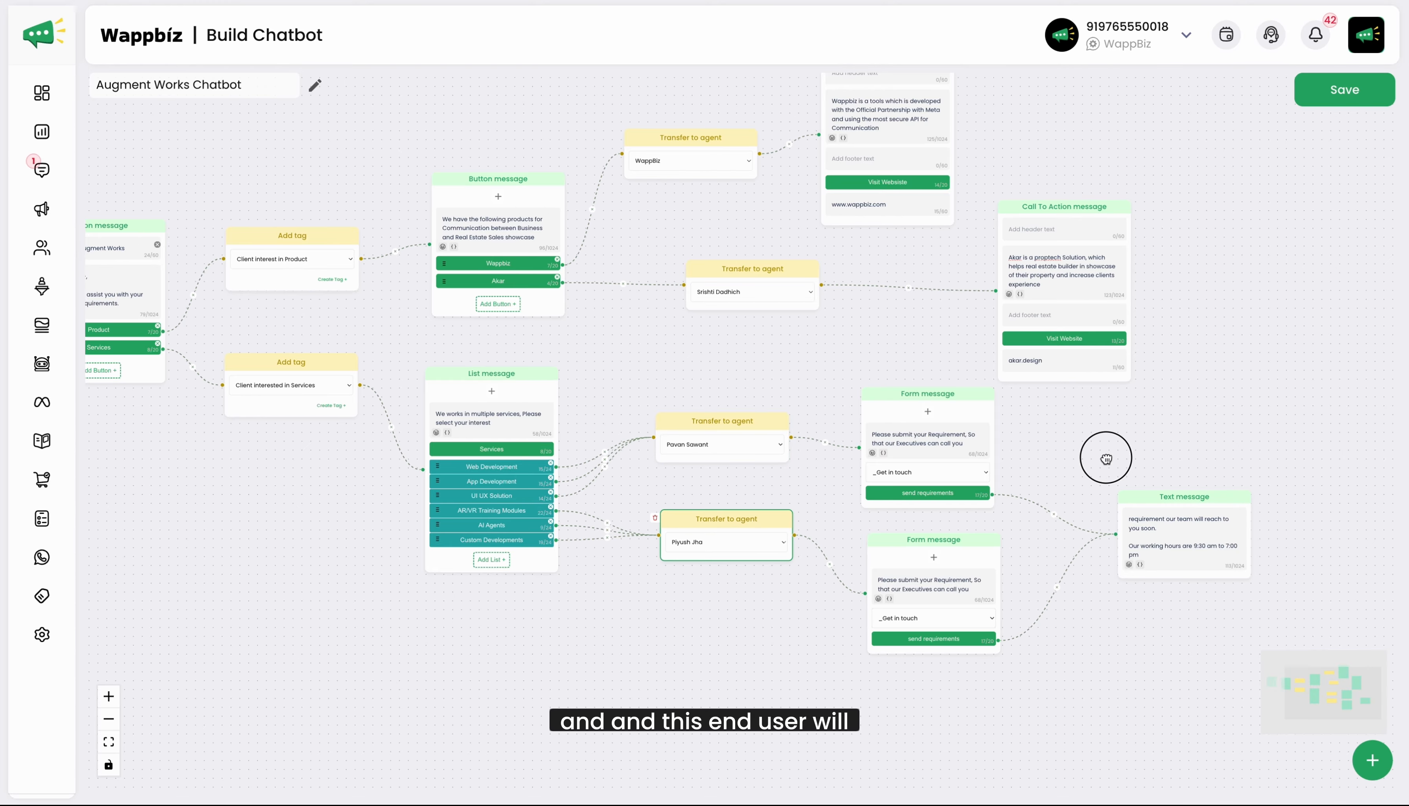
# Look over the user flow once more and return to the list of chatbots.
pyautogui.moveTo(1106, 459); pyautogui.dragTo(998, 471)
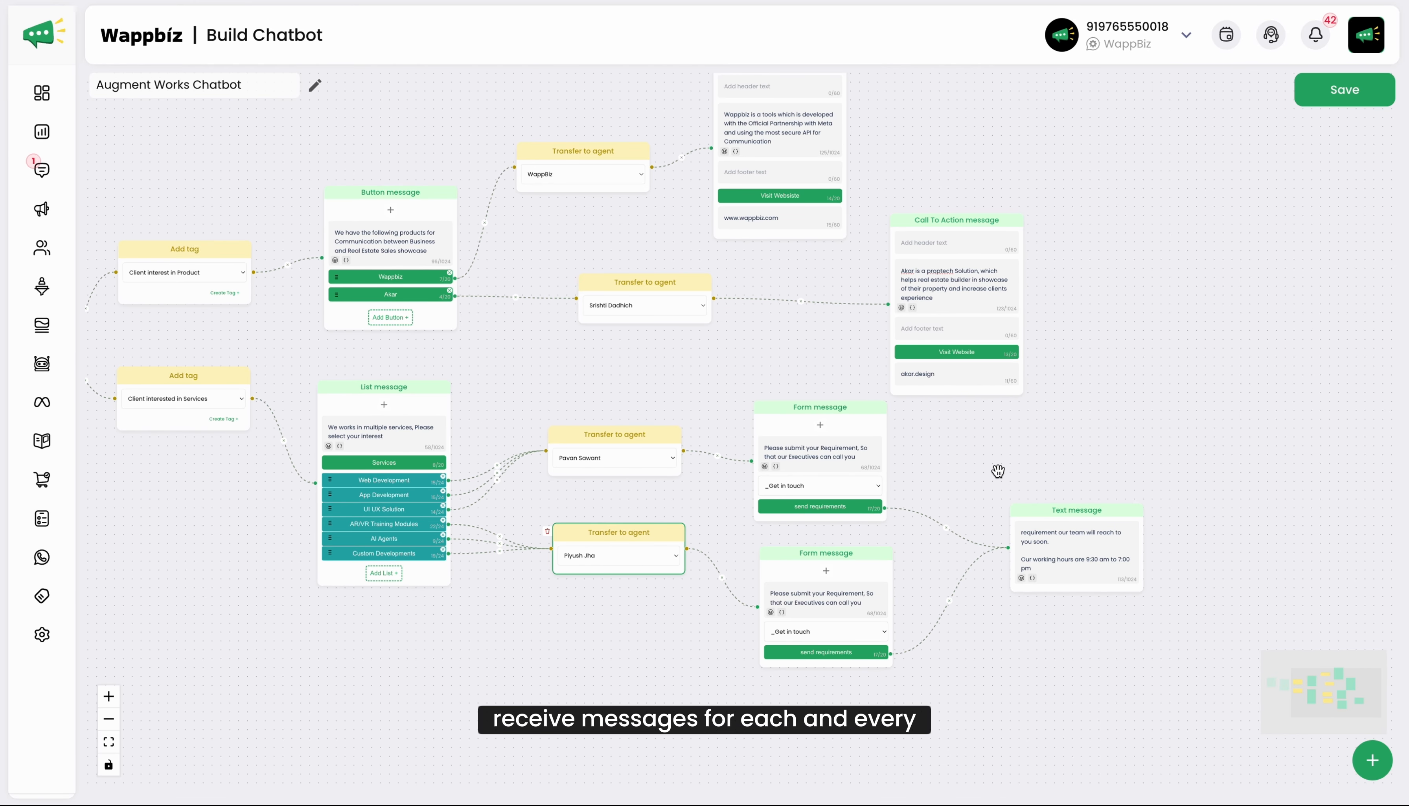
pyautogui.moveTo(716, 398); pyautogui.dragTo(1198, 429)
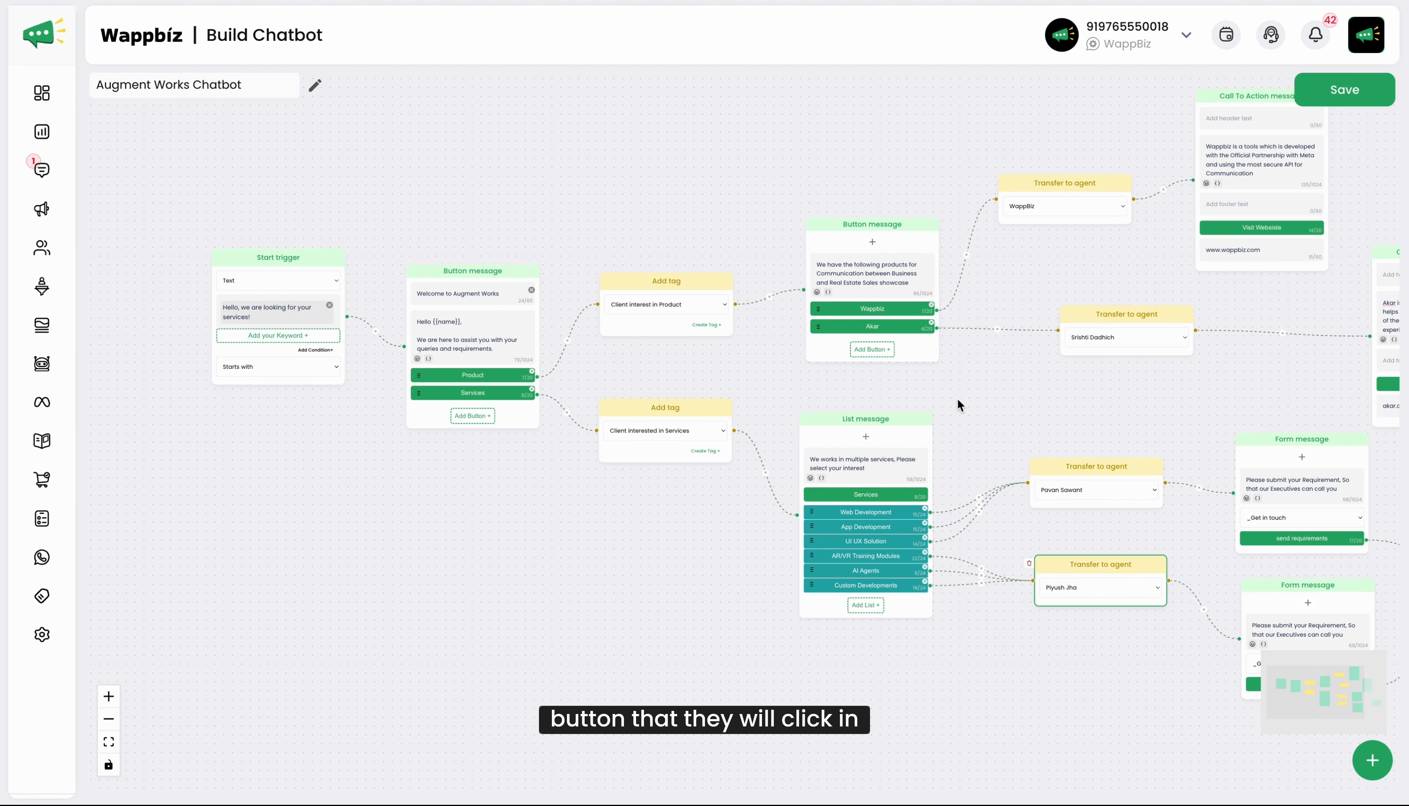
pyautogui.moveTo(670, 371); pyautogui.dragTo(805, 397)
pyautogui.moveTo(456, 588); pyautogui.dragTo(426, 555)
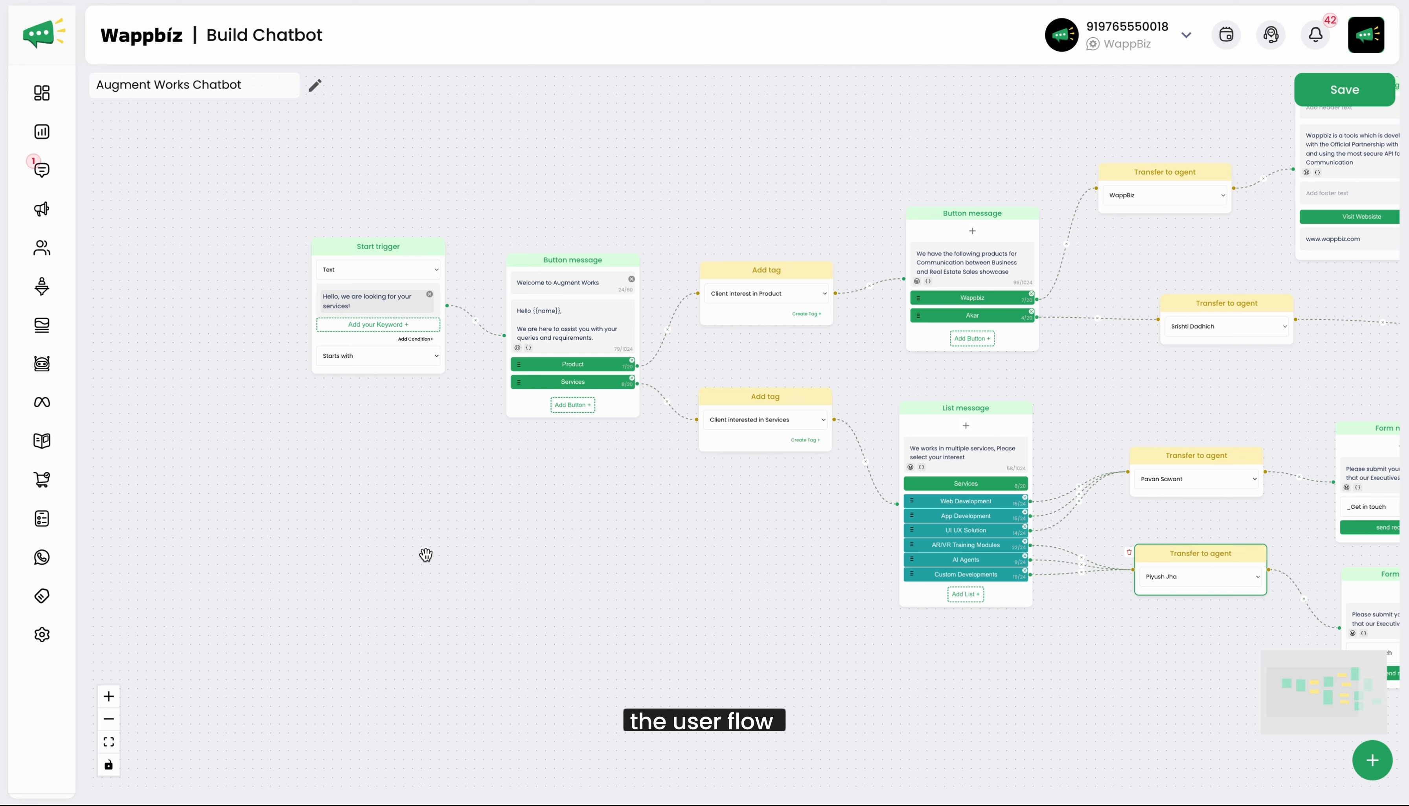
pyautogui.click(42, 363)
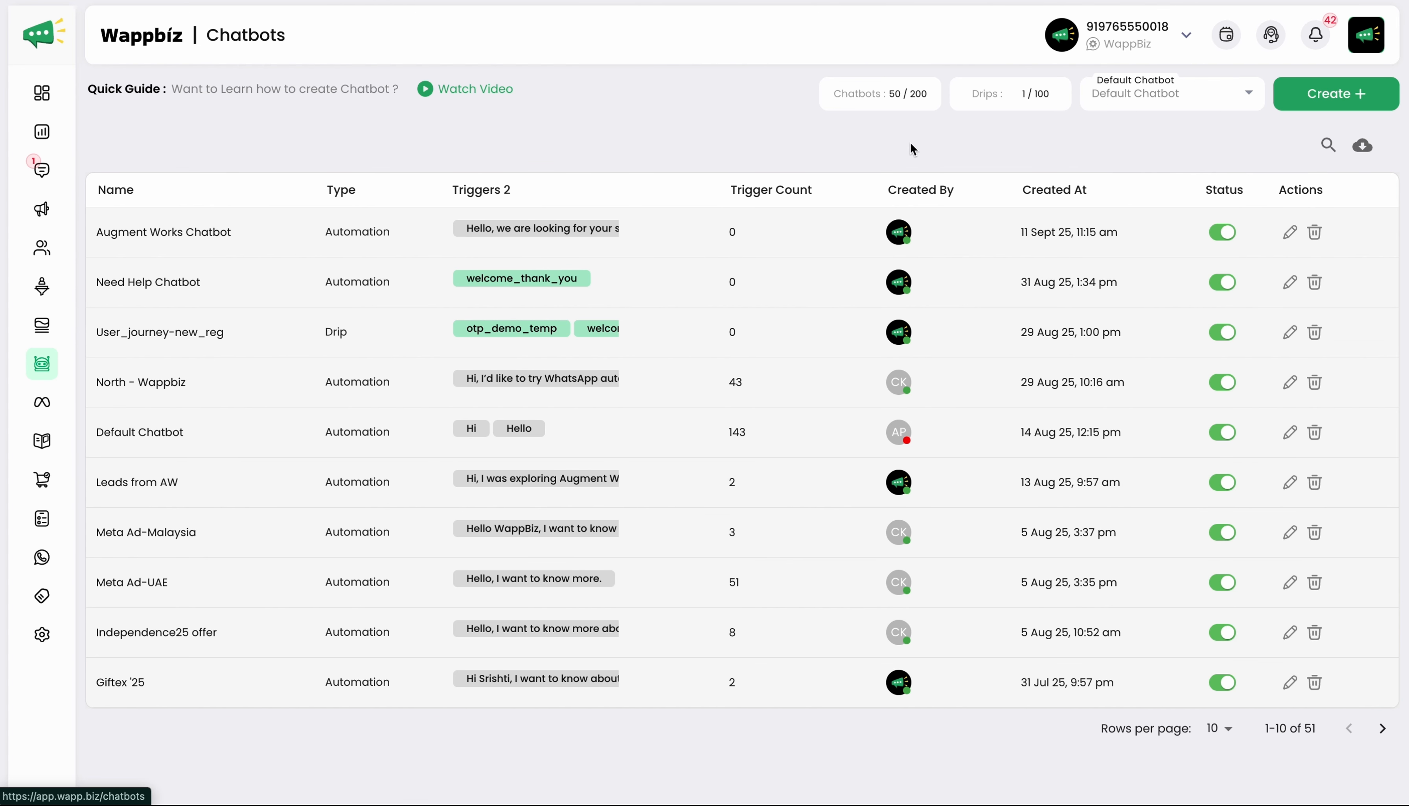
pyautogui.moveTo(894, 1)
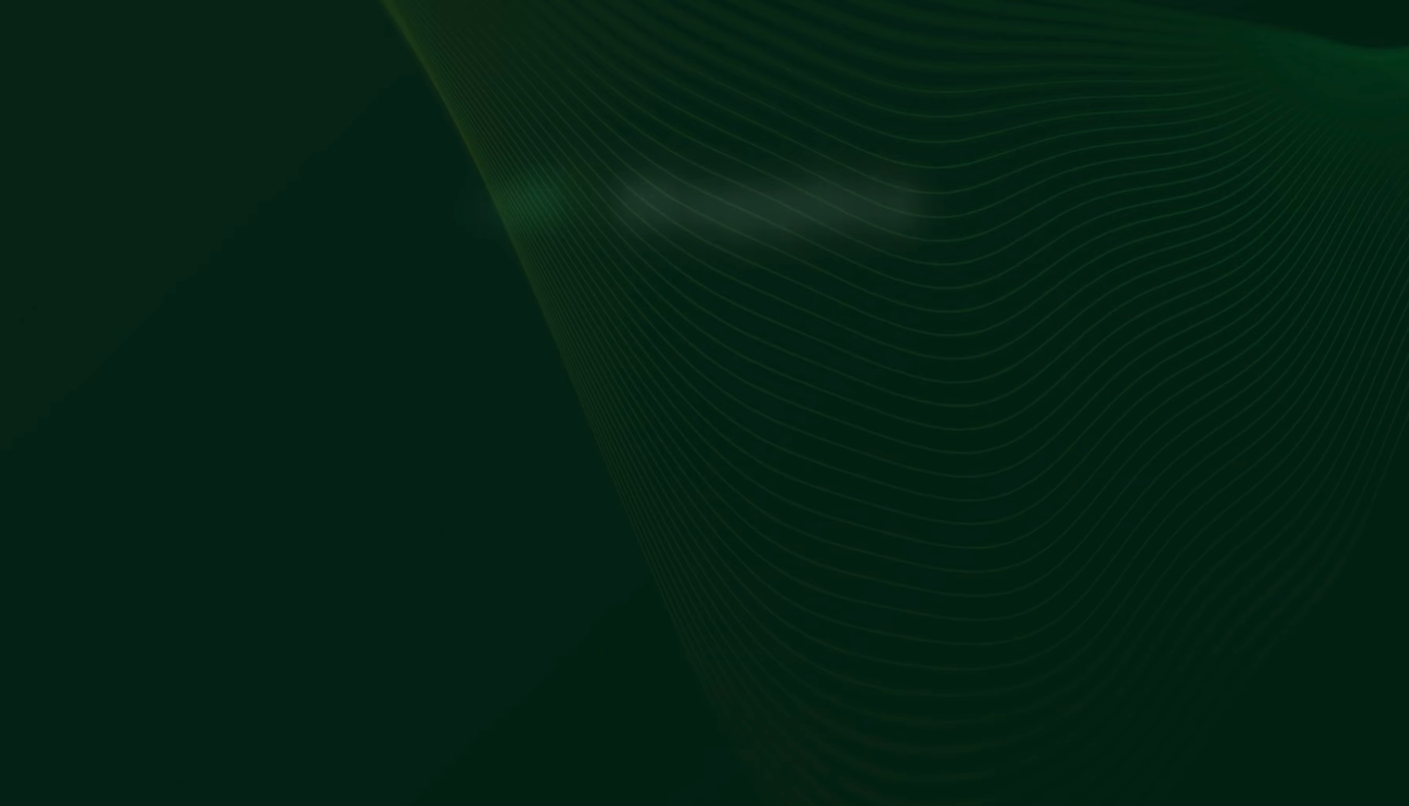